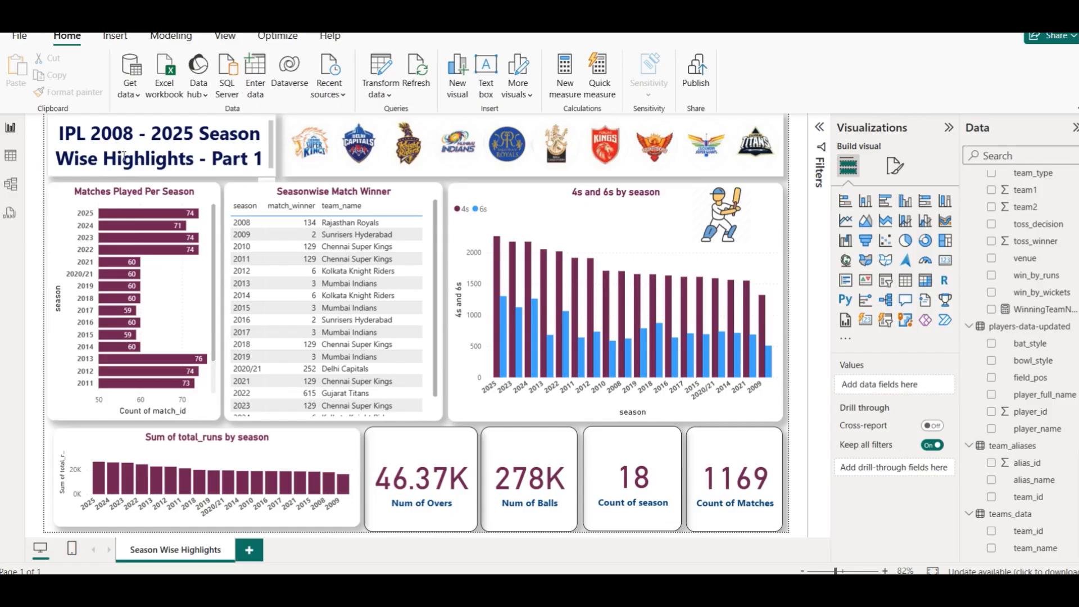
- Cross-filter the report by selecting seasons in the Seasonwise Match Winner table, then clear the selection
{"action": "left_click", "coordinate": [287, 300]}
{"action": "left_click", "coordinate": [287, 300]}
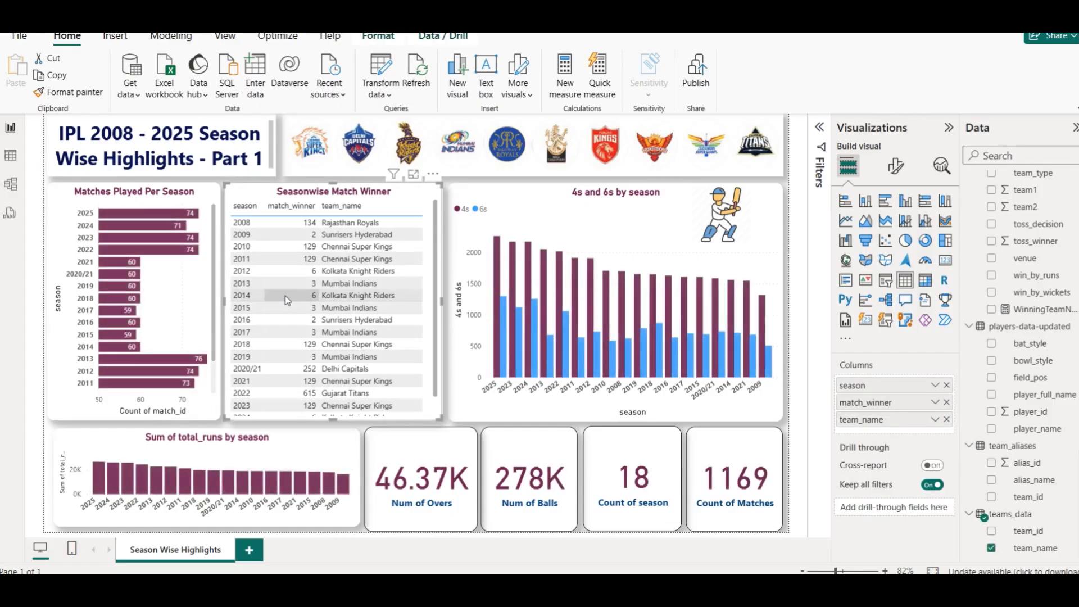
{"action": "left_click", "coordinate": [312, 333]}
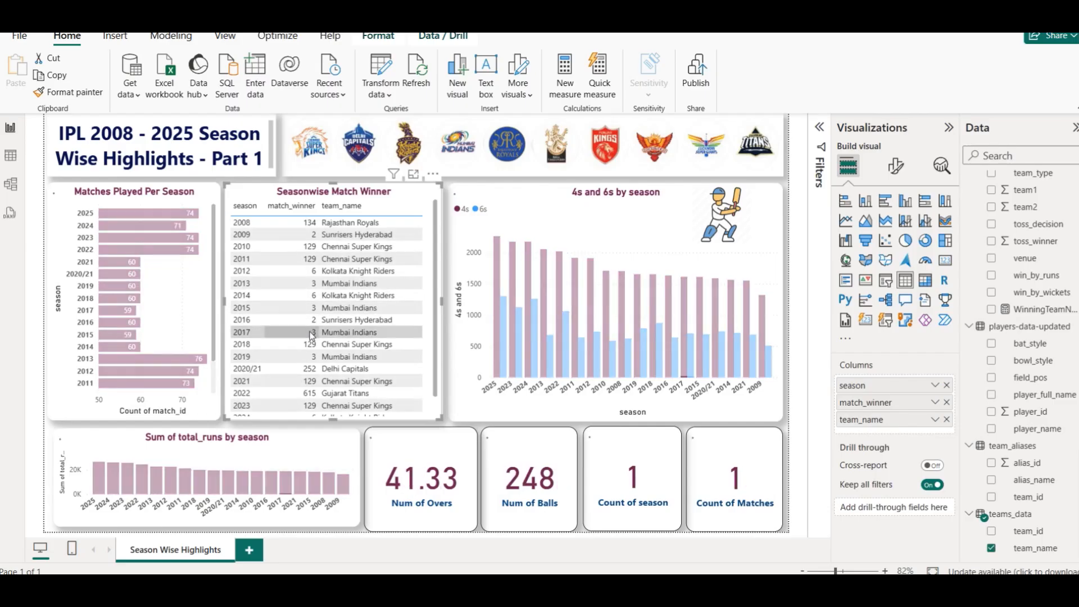
{"action": "left_click", "coordinate": [282, 239]}
{"action": "left_click", "coordinate": [283, 239]}
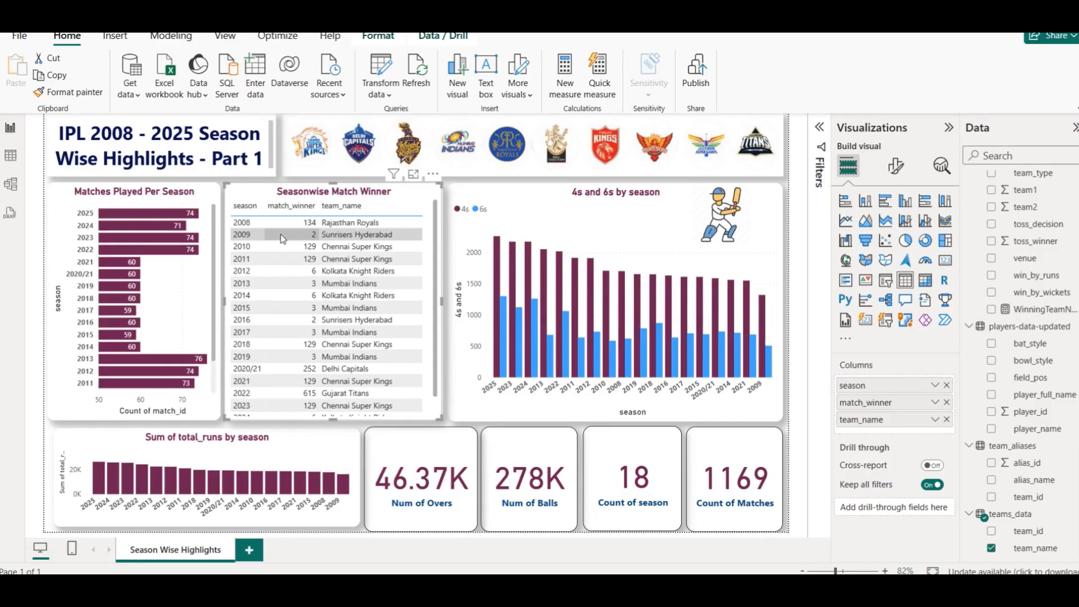
{"action": "left_click", "coordinate": [333, 322]}
{"action": "left_click", "coordinate": [332, 324]}
{"action": "left_click", "coordinate": [340, 369]}
{"action": "left_click", "coordinate": [341, 369]}
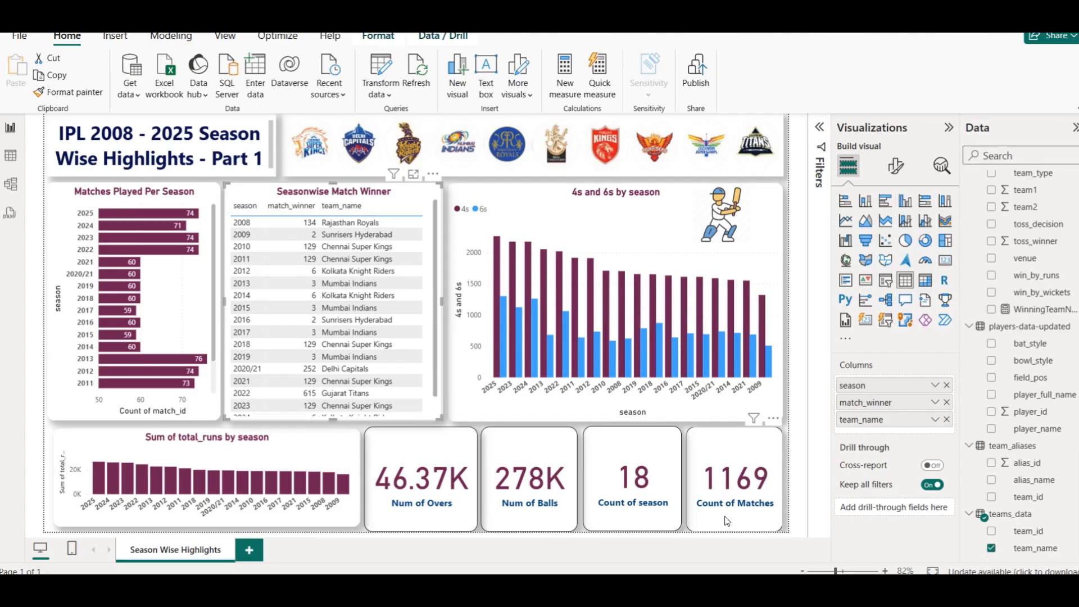
- Review the DAX definitions of WinningTeamName, LosingTeam, IsFinal and the IPL_Finals table
{"action": "left_click", "coordinate": [1026, 310]}
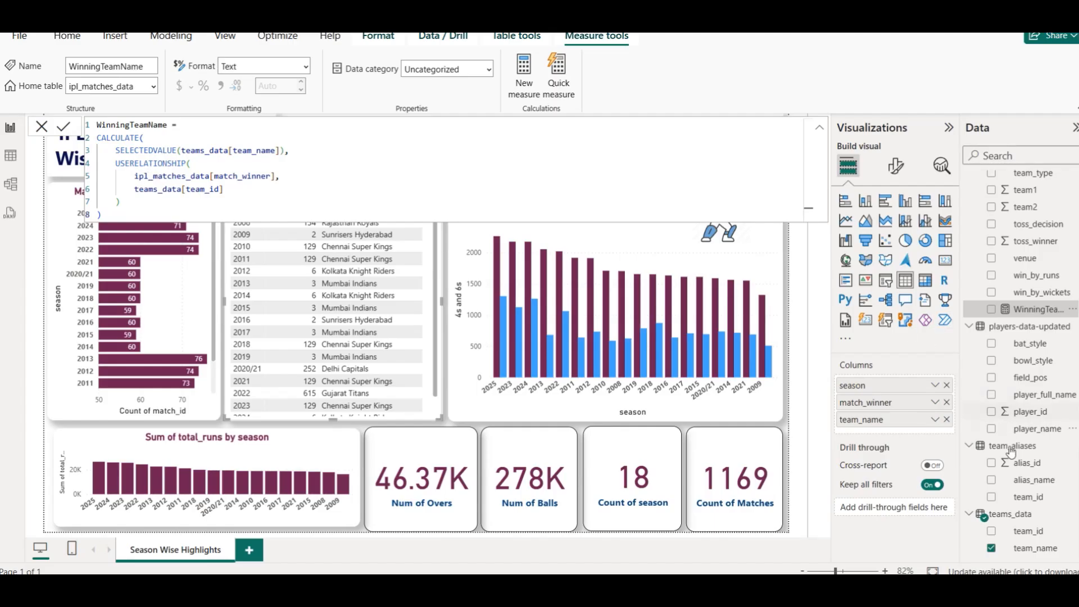
{"action": "scroll", "coordinate": [1022, 532], "scroll_direction": "up", "scroll_amount": 5}
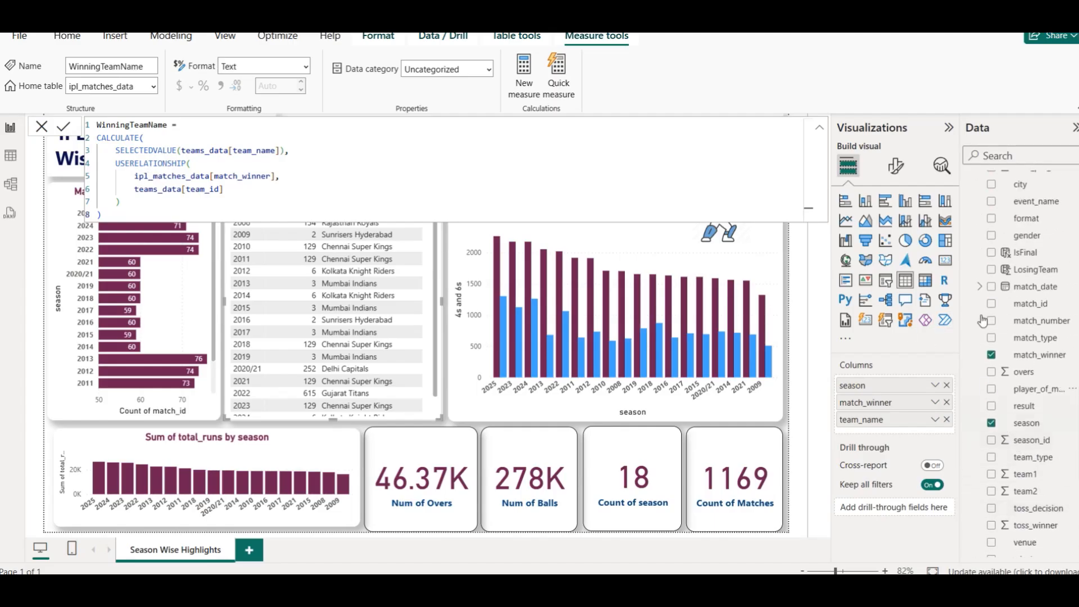
{"action": "left_click", "coordinate": [1032, 272]}
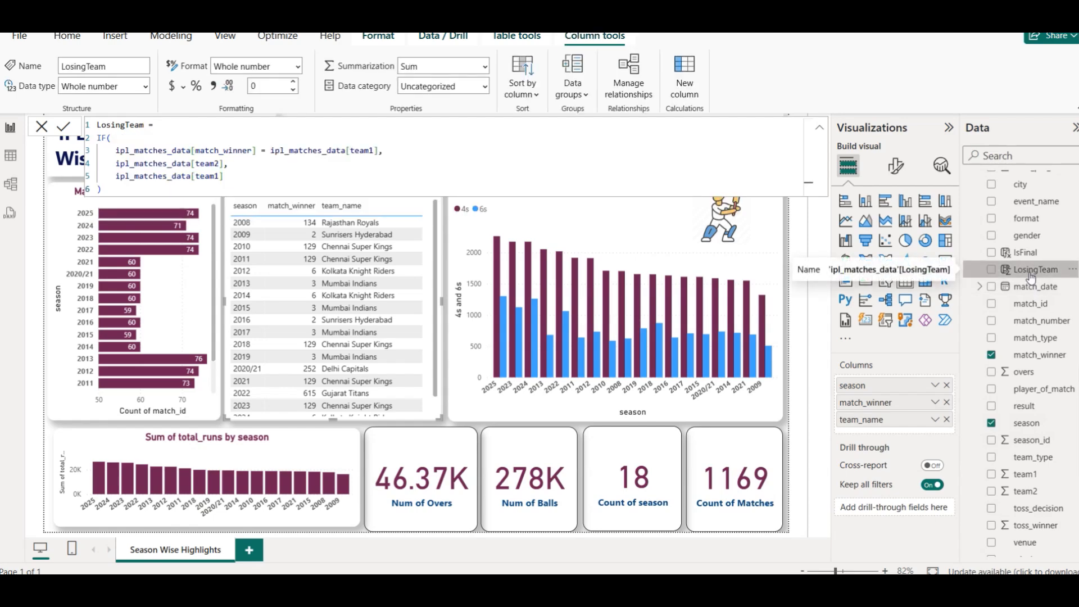
{"action": "left_click", "coordinate": [1017, 255]}
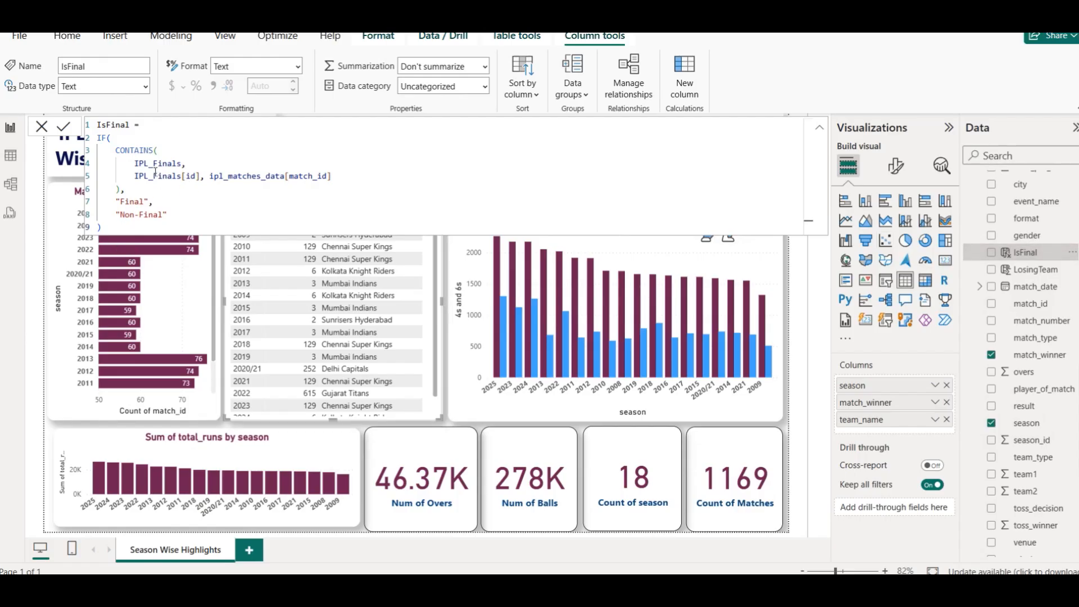
{"action": "scroll", "coordinate": [1012, 256], "scroll_direction": "up", "scroll_amount": 15}
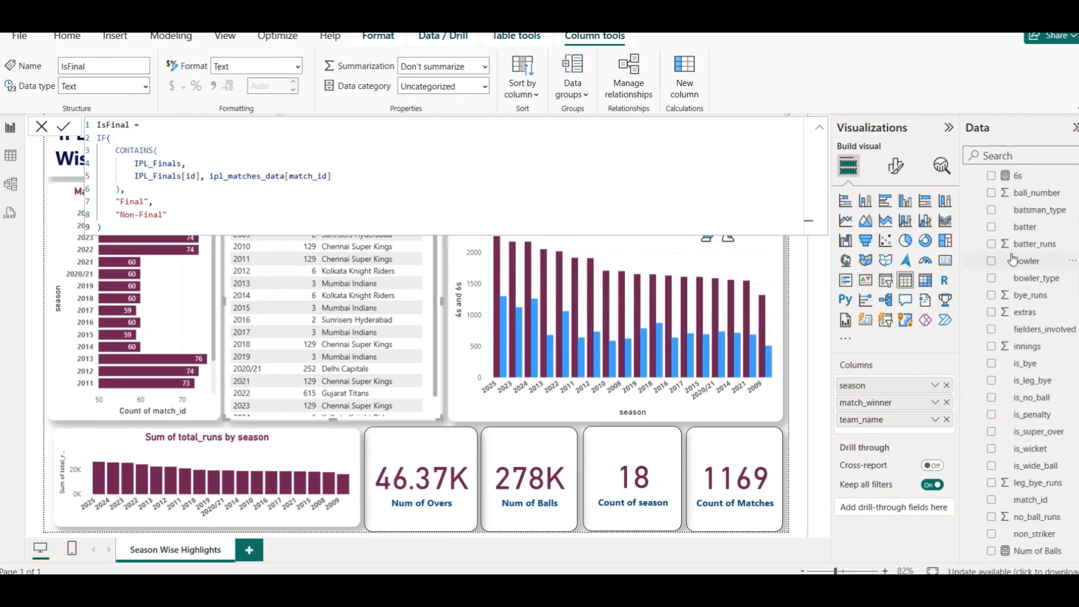
{"action": "left_click", "coordinate": [968, 180]}
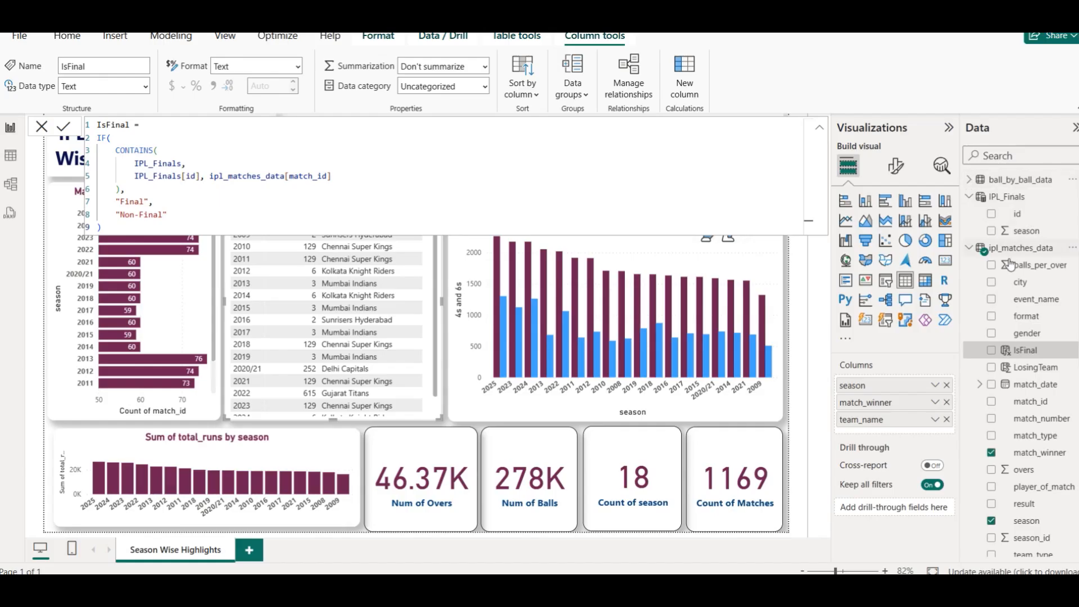
{"action": "left_click", "coordinate": [1006, 197]}
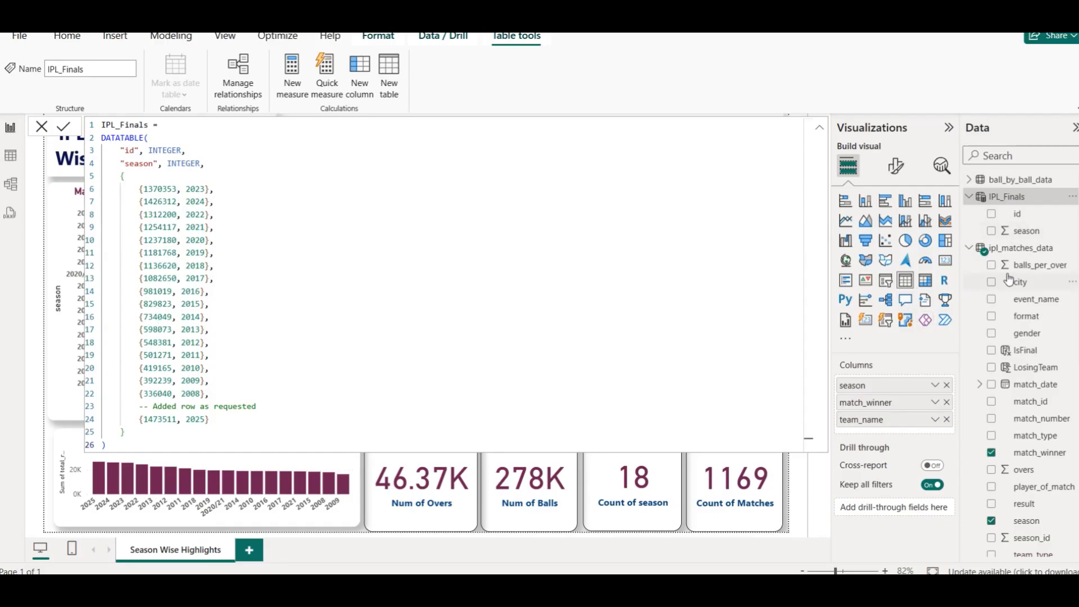
{"action": "scroll", "coordinate": [1009, 277], "scroll_direction": "down", "scroll_amount": 7}
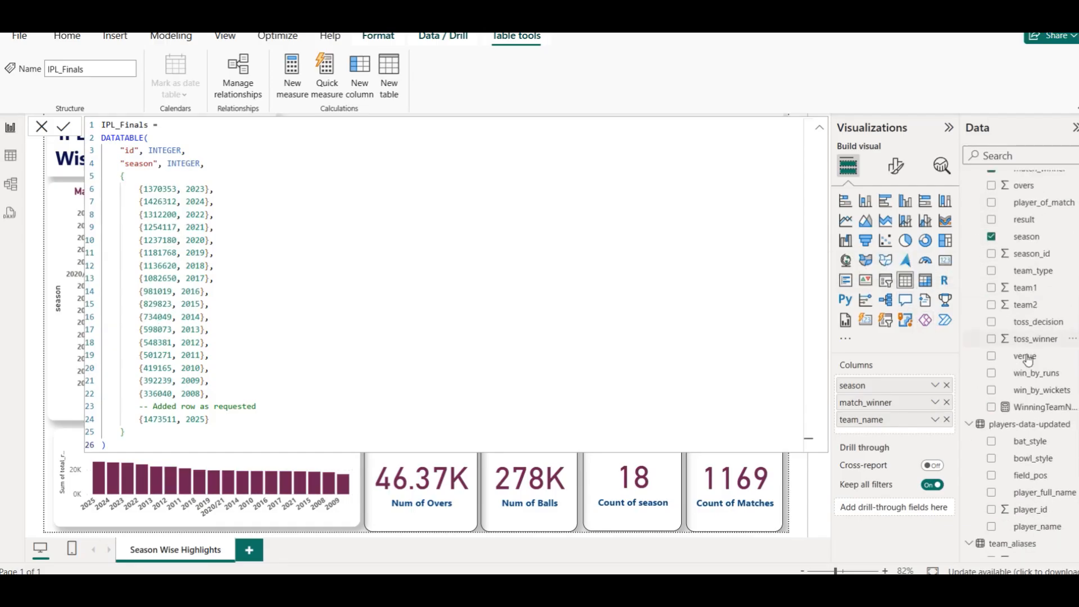
- Open the model view and move the players-data-updated table slightly right
{"action": "left_click", "coordinate": [10, 184]}
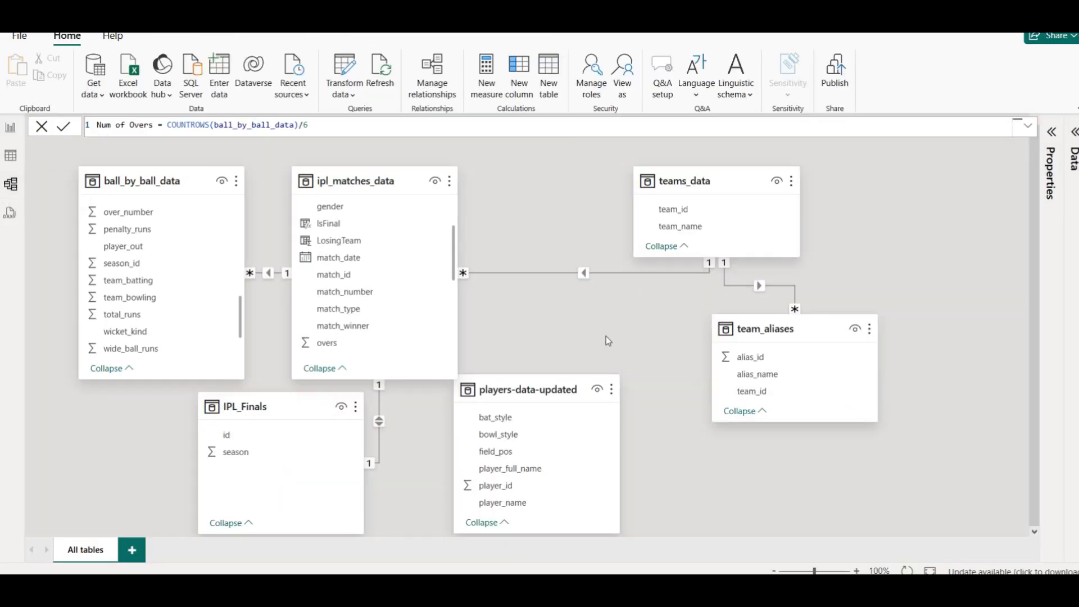
{"action": "left_click_drag", "start_coordinate": [524, 384], "coordinate": [566, 374]}
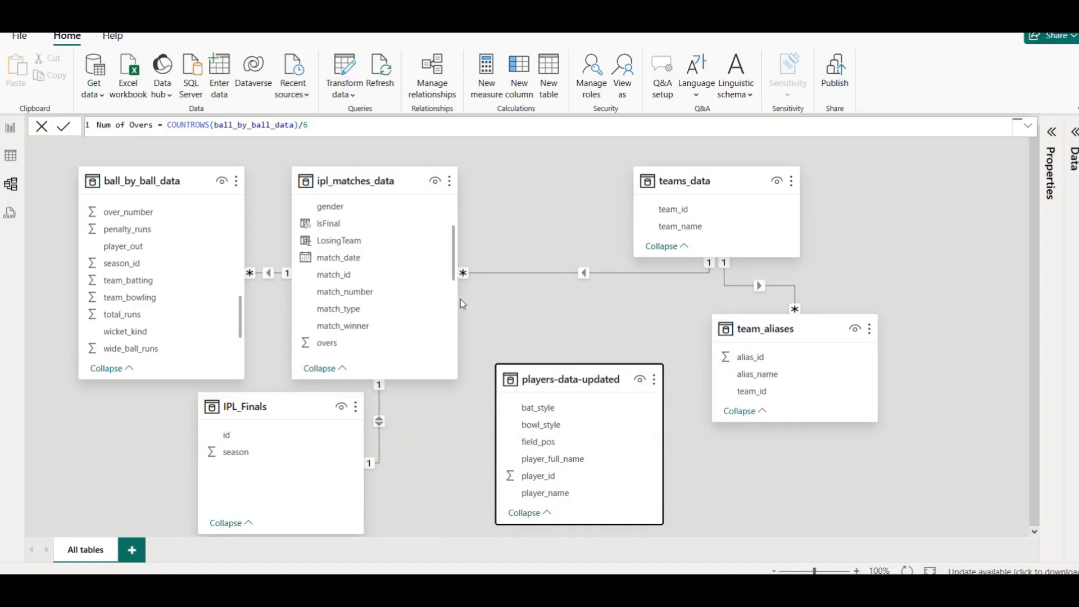
- Browse the IPL Dataset 2008 to 2025 page on Kaggle and its file list
{"action": "left_click", "coordinate": [6, 128]}
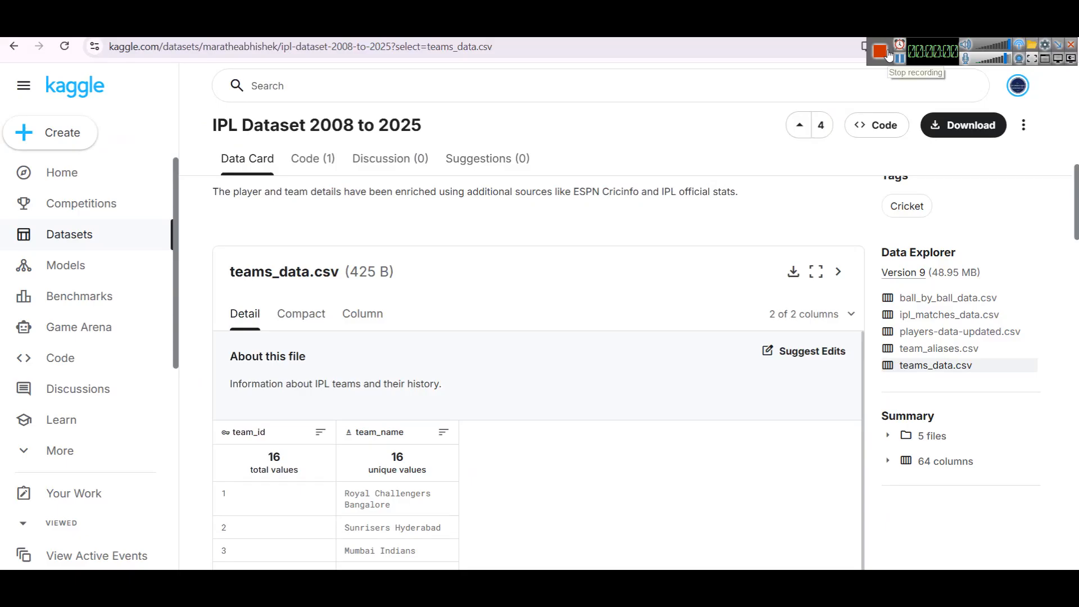
{"action": "scroll", "coordinate": [656, 313], "scroll_direction": "up", "scroll_amount": 5}
{"action": "scroll", "coordinate": [657, 317], "scroll_direction": "up", "scroll_amount": 1}
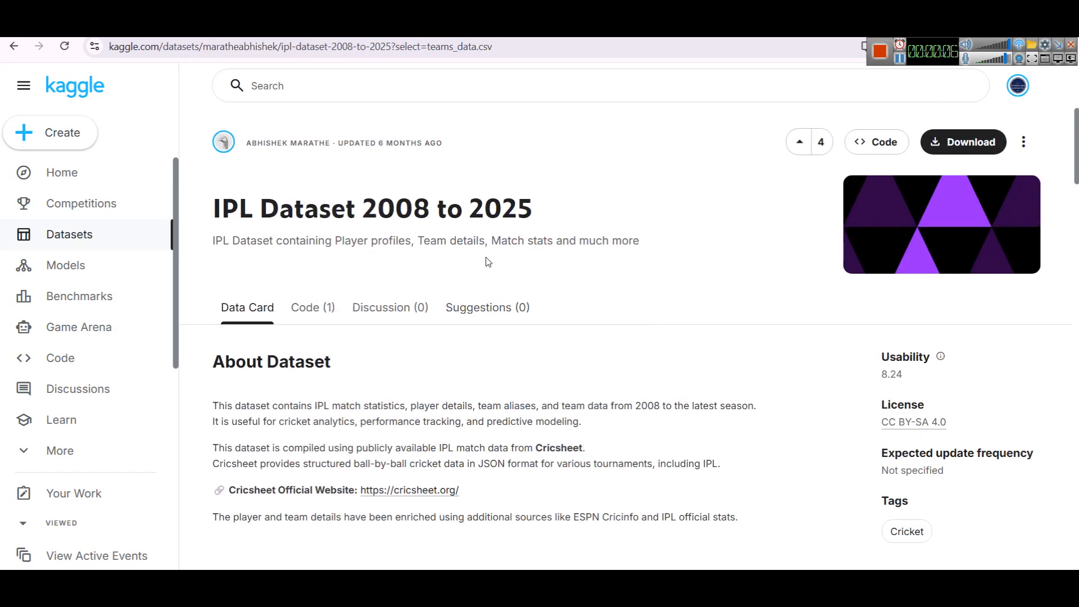
{"action": "scroll", "coordinate": [804, 315], "scroll_direction": "down", "scroll_amount": 8}
{"action": "scroll", "coordinate": [864, 345], "scroll_direction": "up", "scroll_amount": 7}
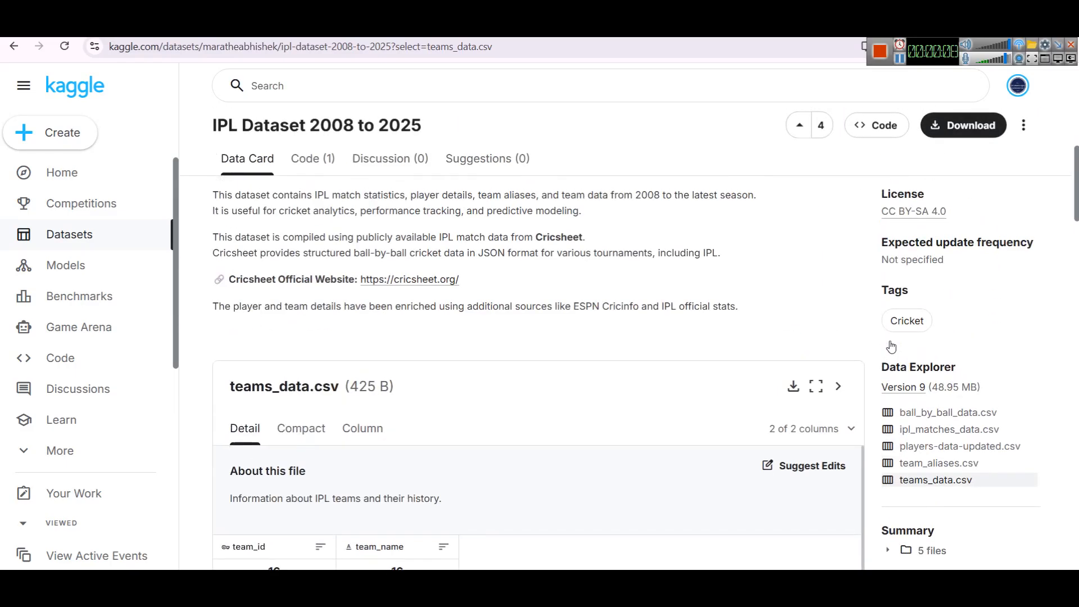
{"action": "scroll", "coordinate": [833, 287], "scroll_direction": "down", "scroll_amount": 5}
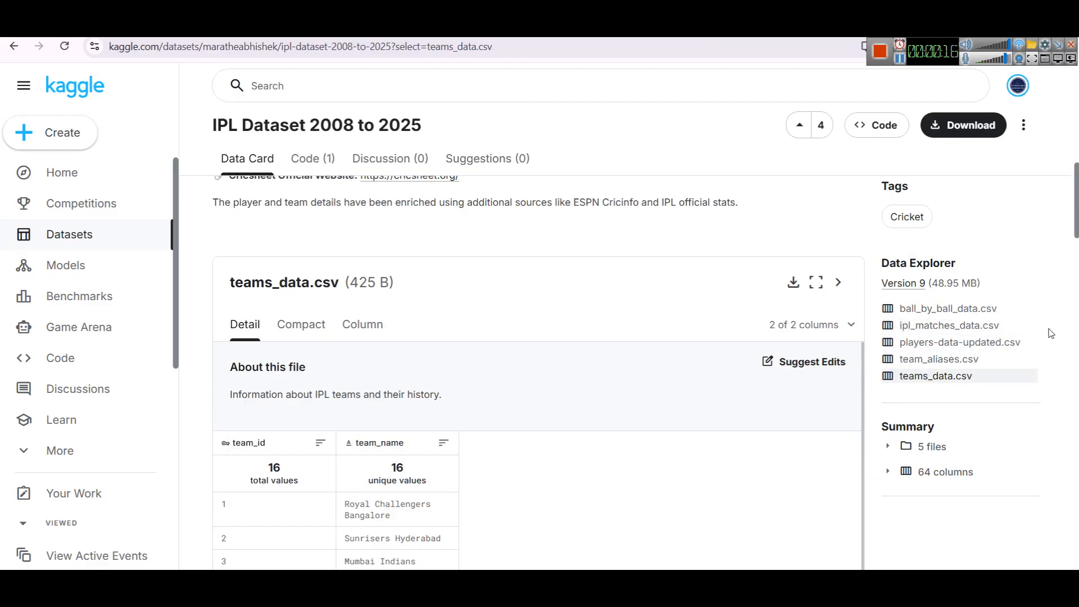
{"action": "scroll", "coordinate": [1020, 309], "scroll_direction": "up", "scroll_amount": 4}
{"action": "scroll", "coordinate": [1018, 320], "scroll_direction": "down", "scroll_amount": 4}
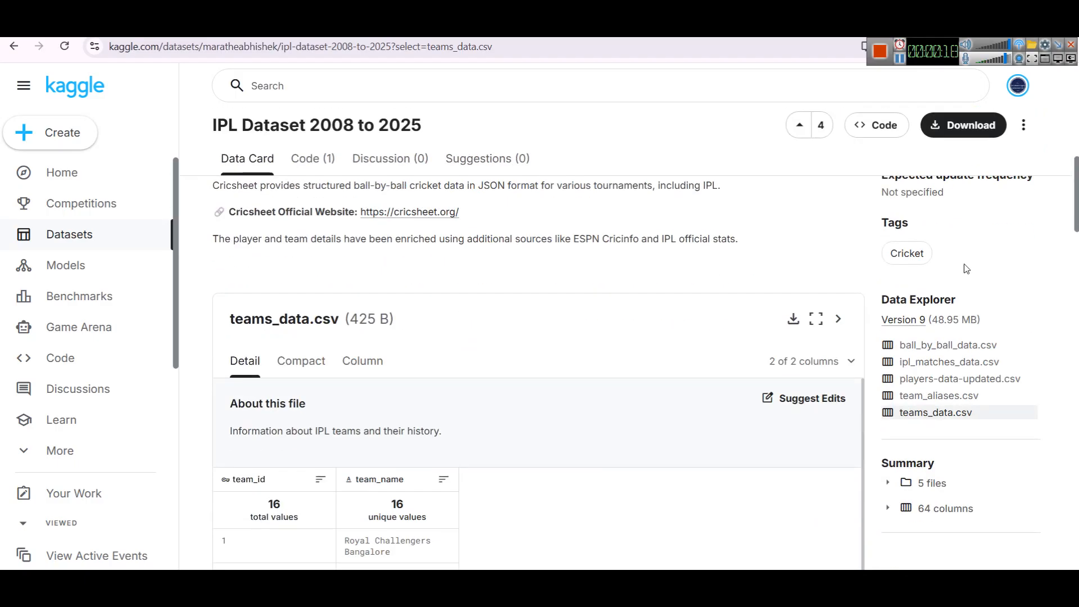
{"action": "key", "text": "alt+Left"}
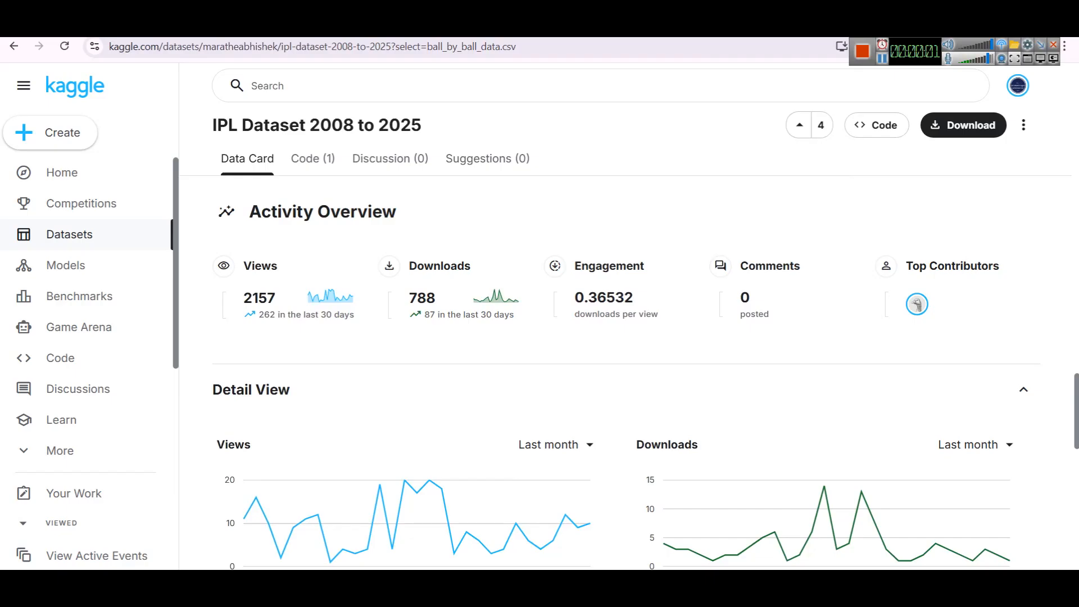
- Launch a new Power BI Desktop window from the Start menu
{"action": "key", "text": "super"}
{"action": "type", "text": "power"}
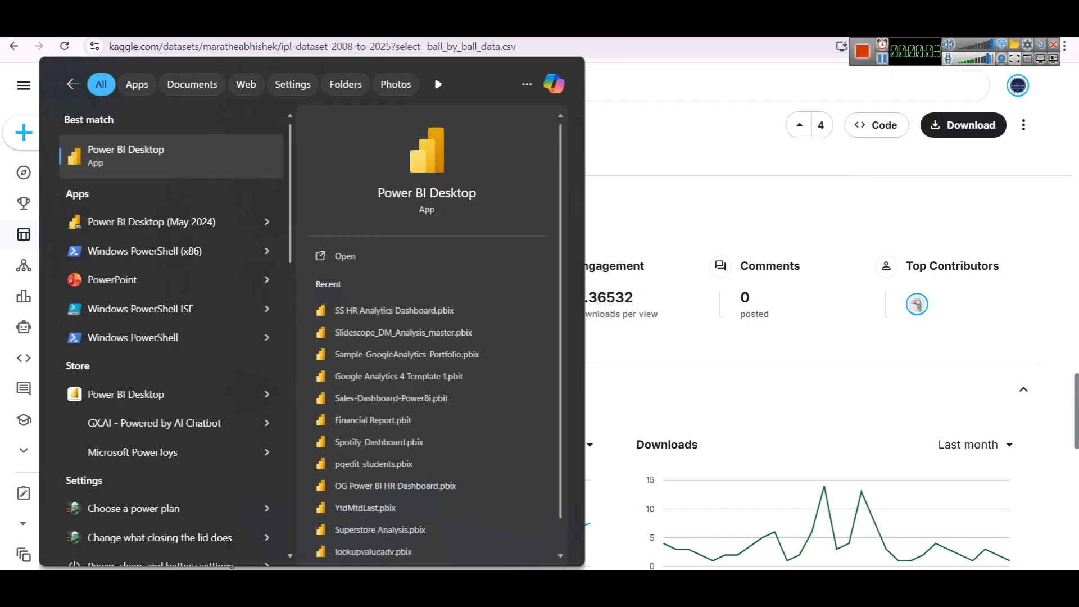
{"action": "left_click", "coordinate": [388, 256]}
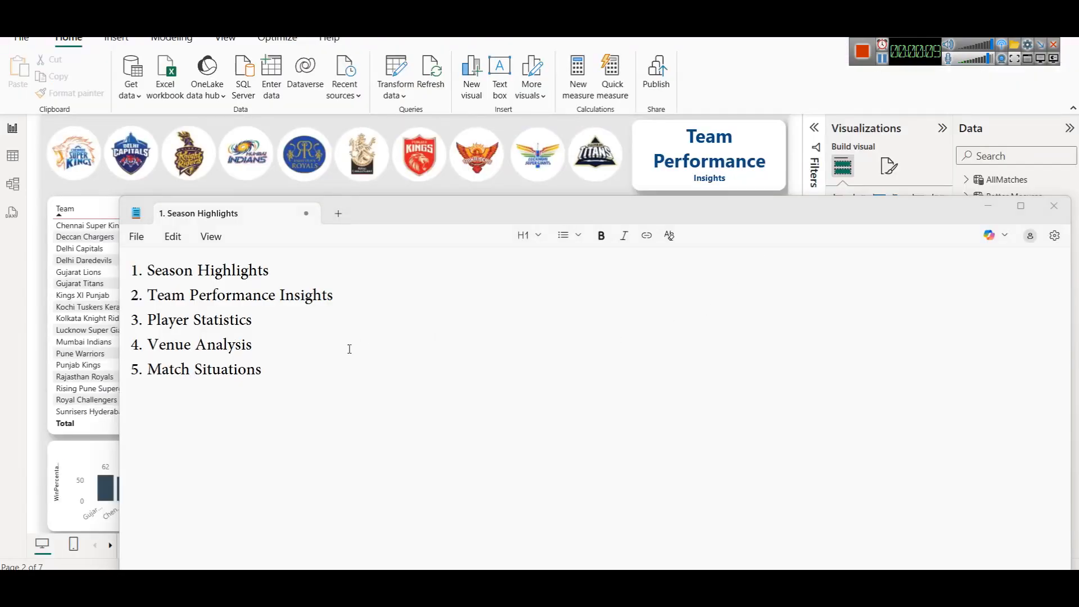
- Add a sixth line, "6. Season-wise Trends", to the Notepad list of report topics
{"action": "double_click", "coordinate": [382, 215]}
{"action": "scroll", "coordinate": [405, 252], "scroll_direction": "up", "scroll_amount": 6, "text": "ctrl"}
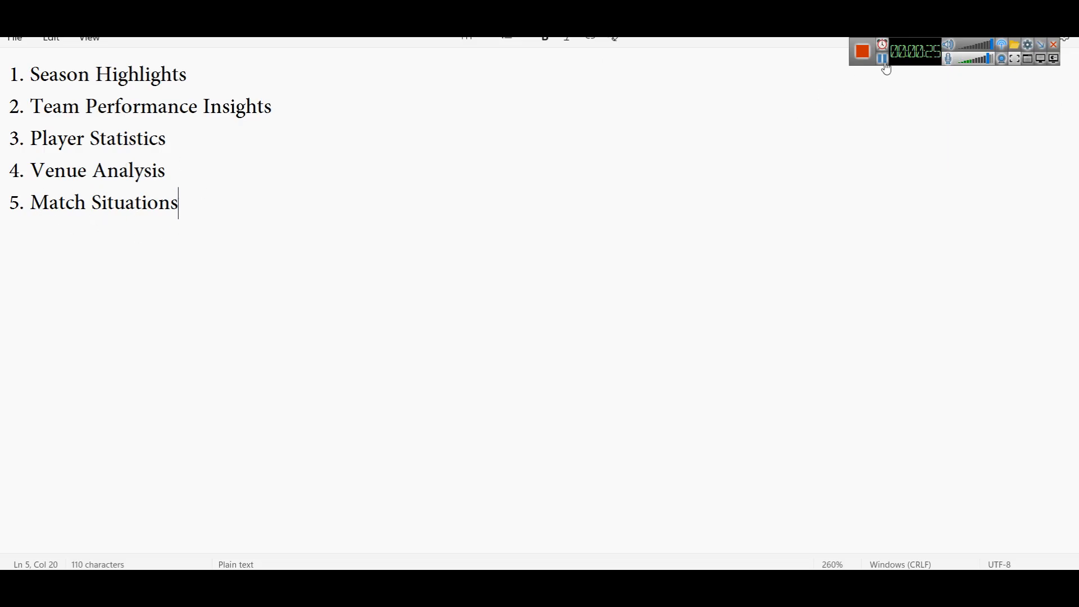
{"action": "key", "text": "Return"}
{"action": "type", "text": "6,"}
{"action": "key", "text": "BackSpace"}
{"action": "type", "text": ". 6 Season-wise Trends"}
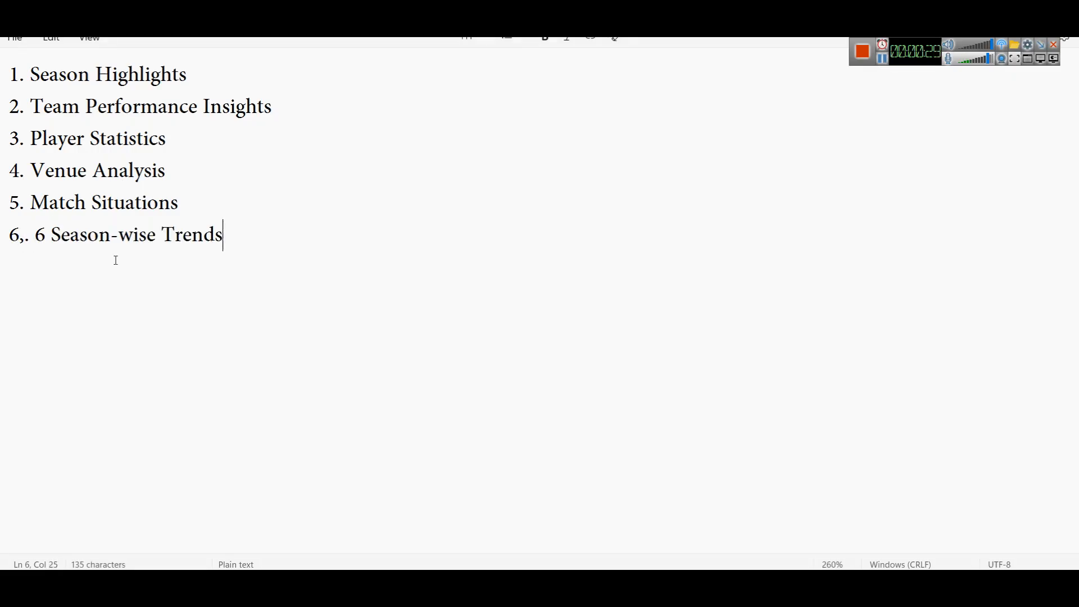
{"action": "left_click", "coordinate": [32, 237]}
{"action": "left_click", "coordinate": [35, 244]}
{"action": "key", "text": "BackSpace"}
{"action": "key", "text": "BackSpace"}
{"action": "key", "text": "BackSpace"}
{"action": "key", "text": "BackSpace"}
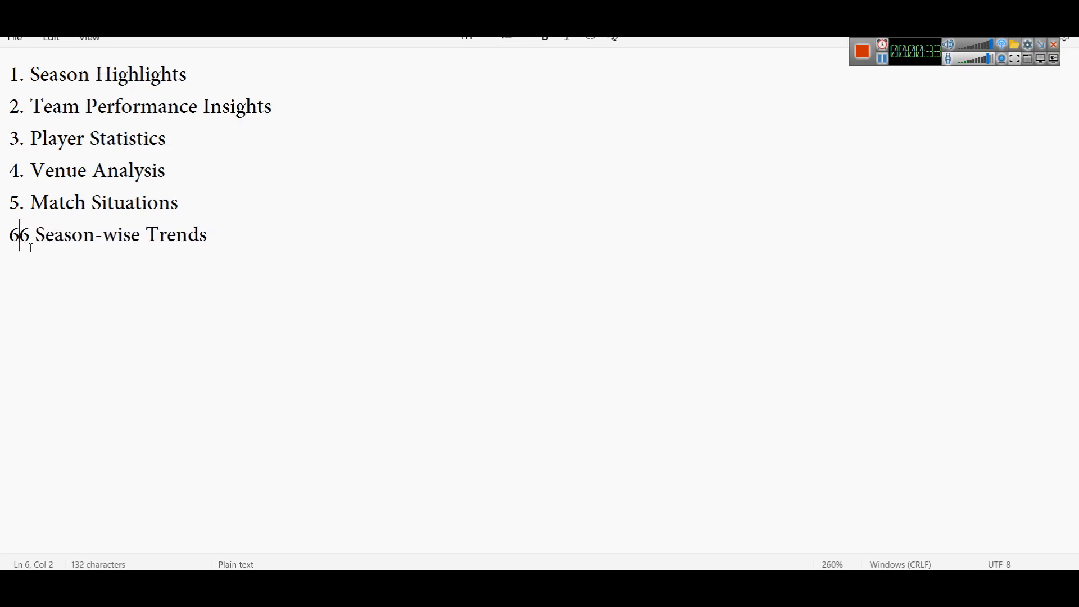
{"action": "left_click", "coordinate": [27, 232]}
{"action": "key", "text": "BackSpace"}
{"action": "type", "text": "."}
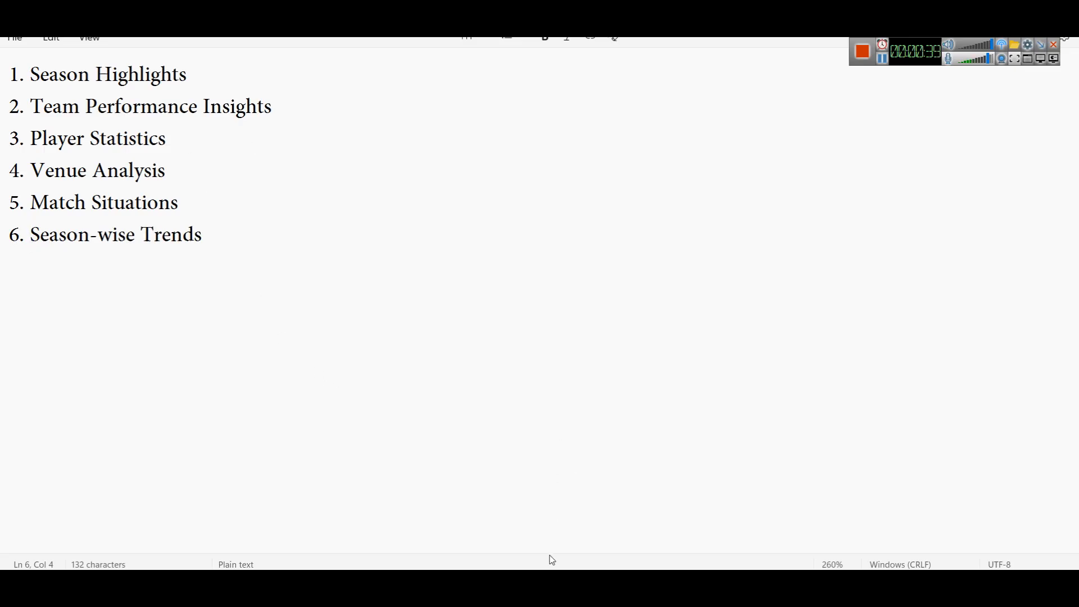
- Switch to the new Power BI Desktop window and dismiss the Uncertified Connectors warning and start screen
{"action": "left_click", "coordinate": [549, 589]}
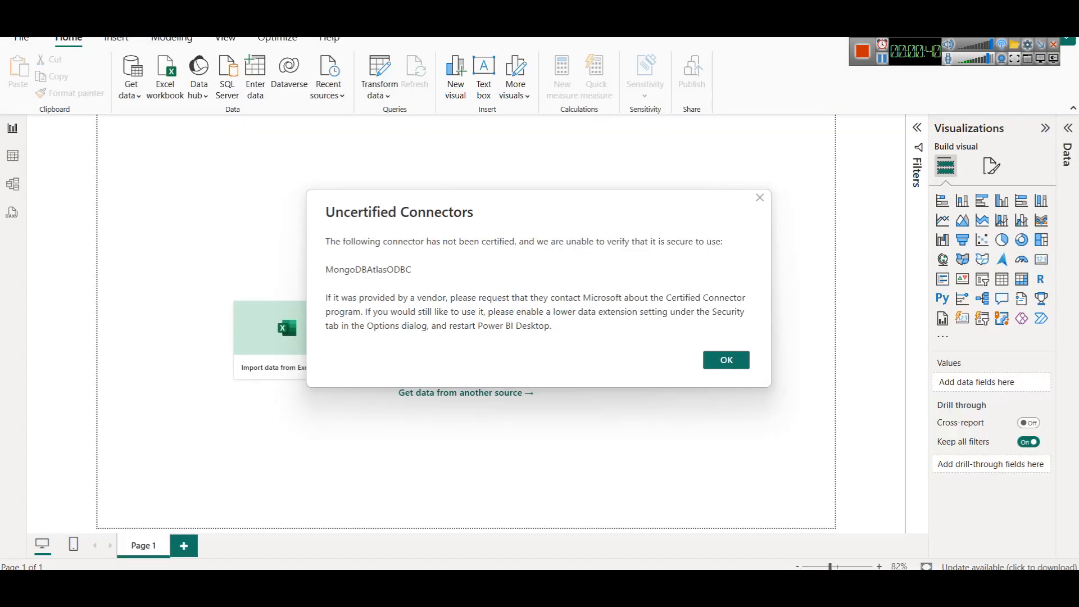
{"action": "left_click", "coordinate": [761, 198]}
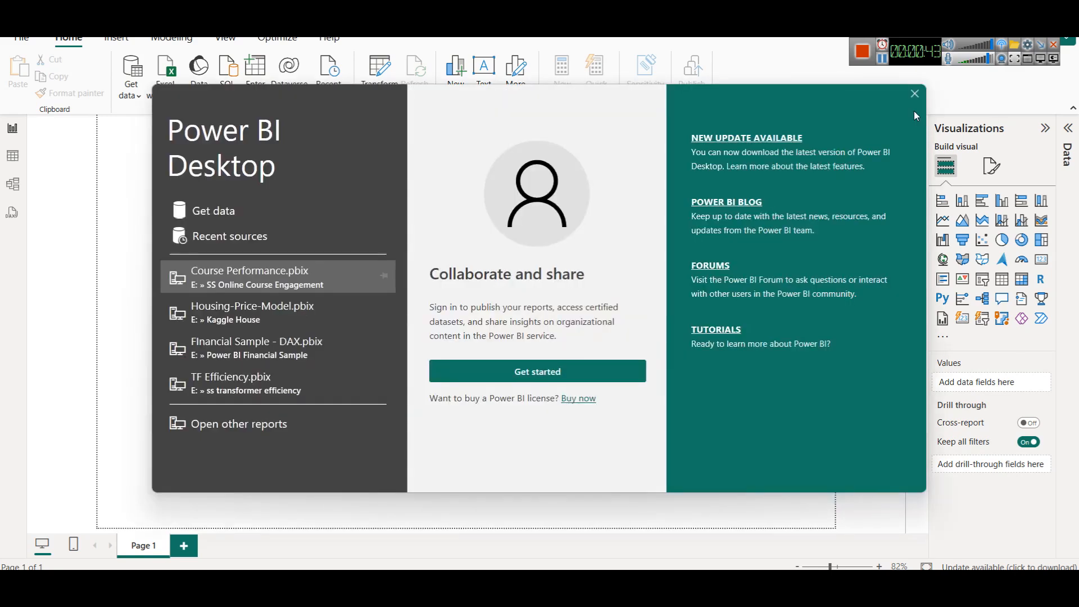
{"action": "left_click", "coordinate": [915, 95]}
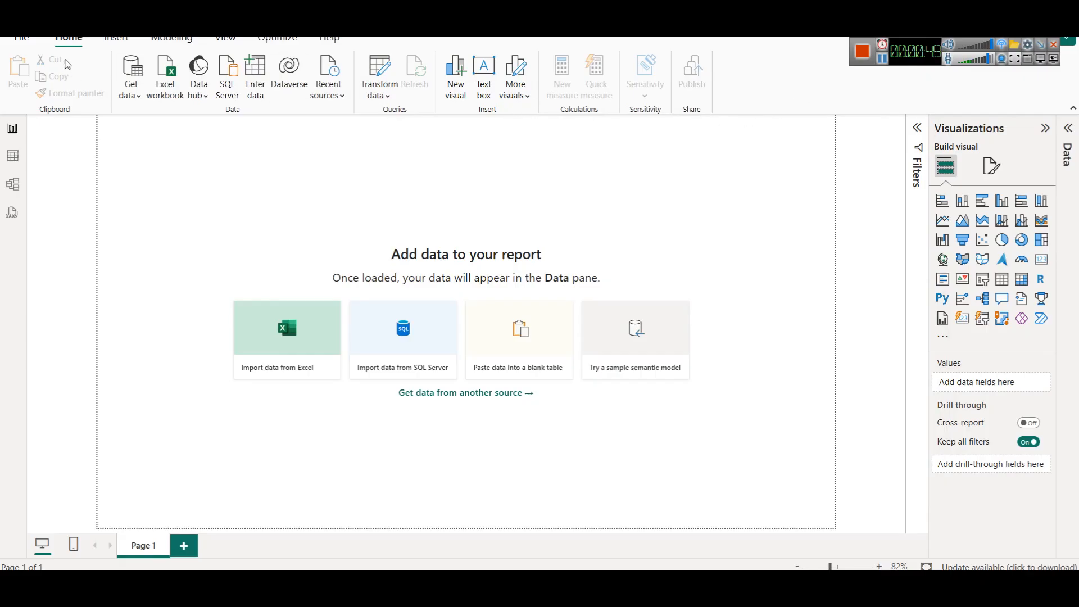
- Insert the image canvasnobg.png from the ipl-2008-2024 datasets folder onto the blank page
{"action": "left_click", "coordinate": [111, 41]}
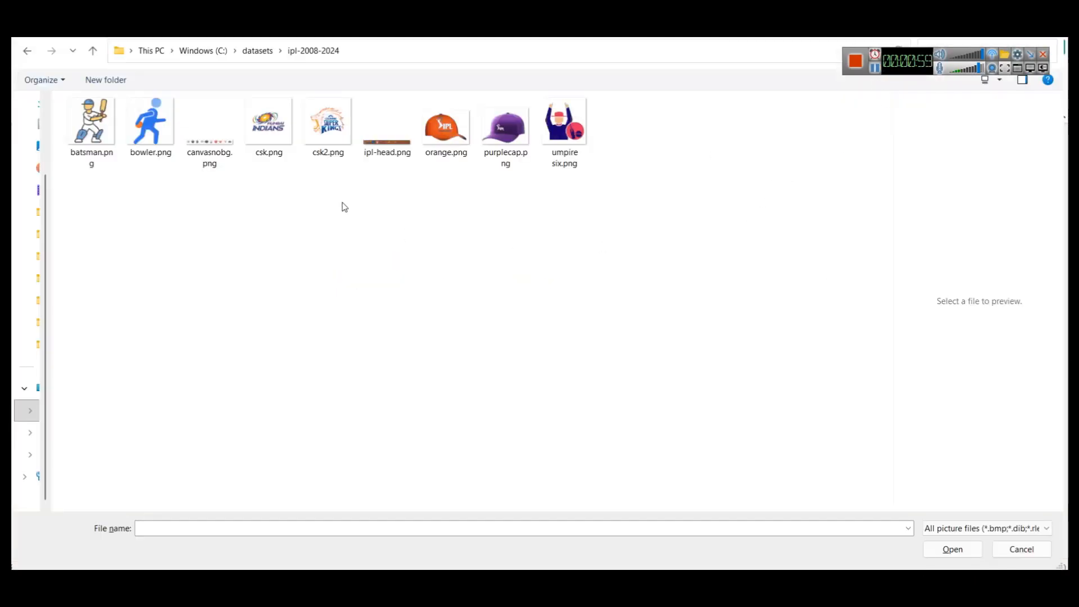
{"action": "left_click", "coordinate": [204, 137]}
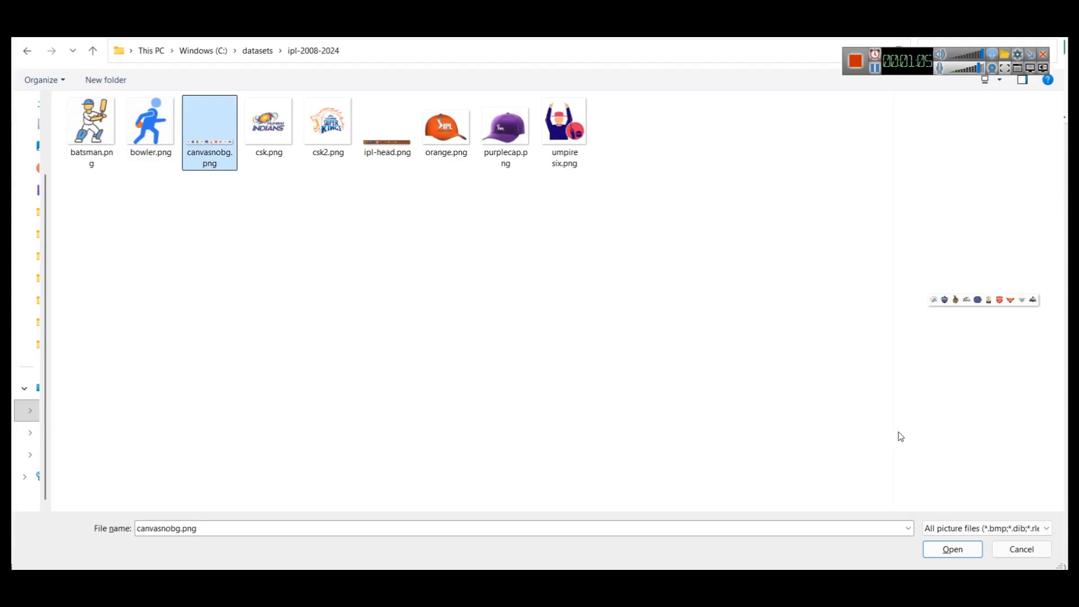
{"action": "left_click", "coordinate": [955, 549]}
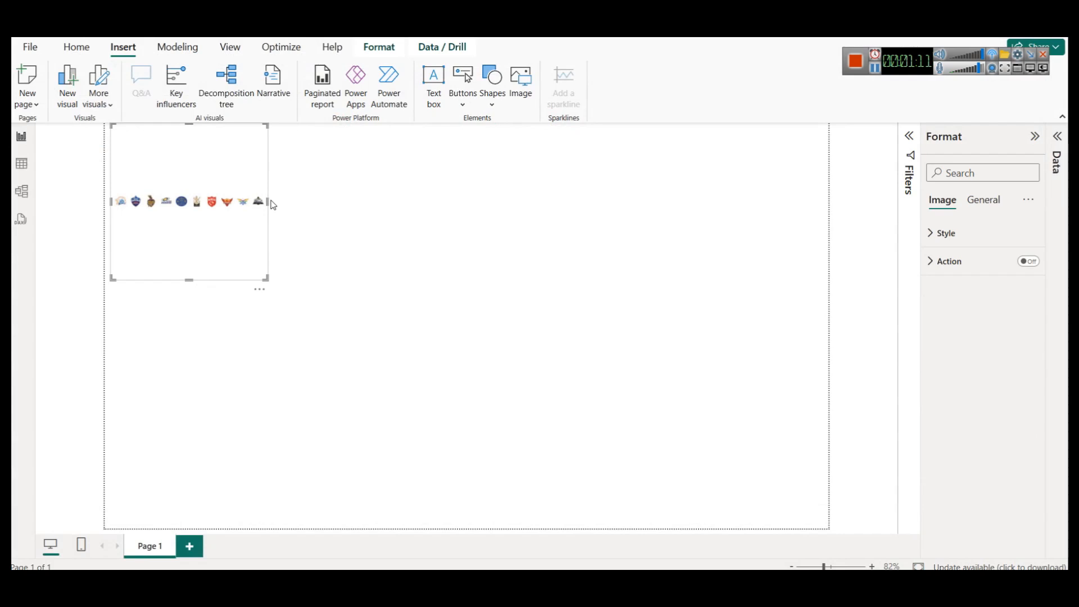
- Resize the logo image into a banner spanning the full page width along its top
{"action": "left_click_drag", "start_coordinate": [270, 200], "coordinate": [829, 177]}
{"action": "left_click_drag", "start_coordinate": [472, 276], "coordinate": [478, 191]}
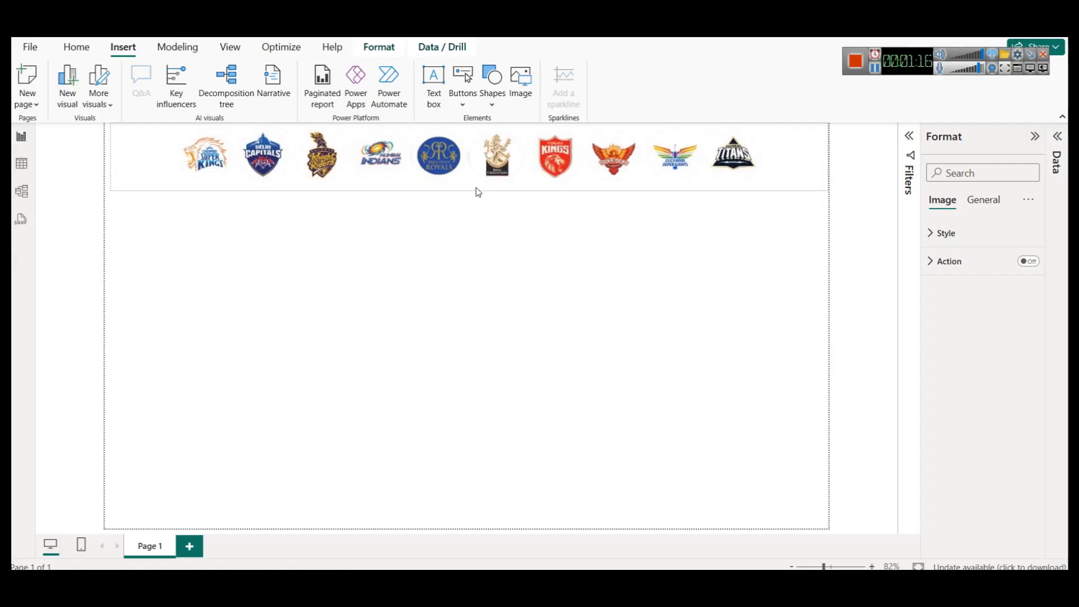
- Set the logo image's scaling style to Fit
{"action": "left_click", "coordinate": [535, 283]}
{"action": "left_click", "coordinate": [526, 178]}
{"action": "left_click", "coordinate": [963, 235]}
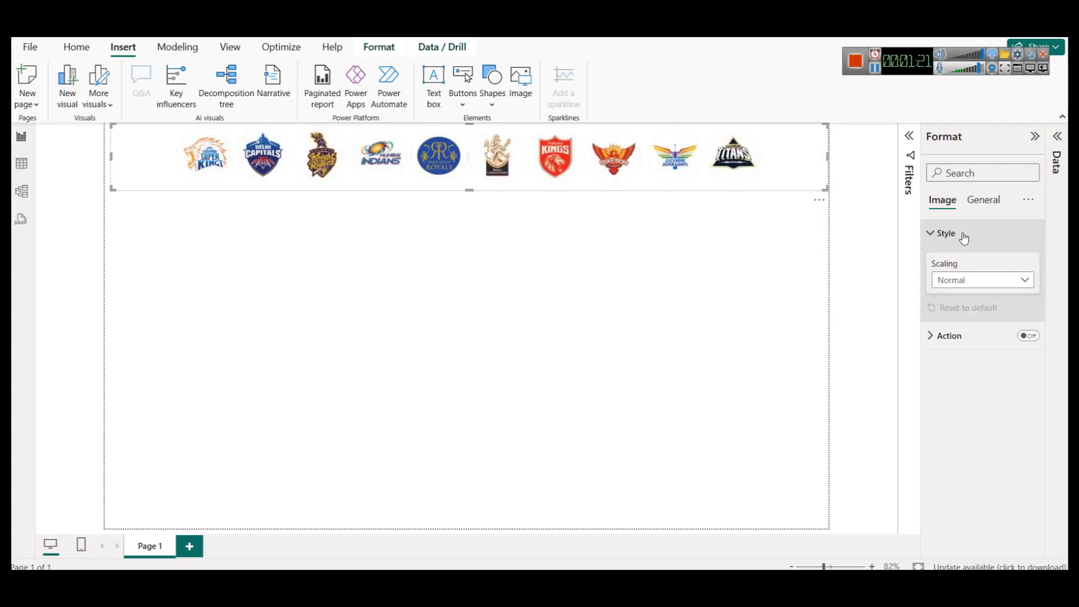
{"action": "left_click", "coordinate": [973, 289]}
{"action": "left_click", "coordinate": [956, 311]}
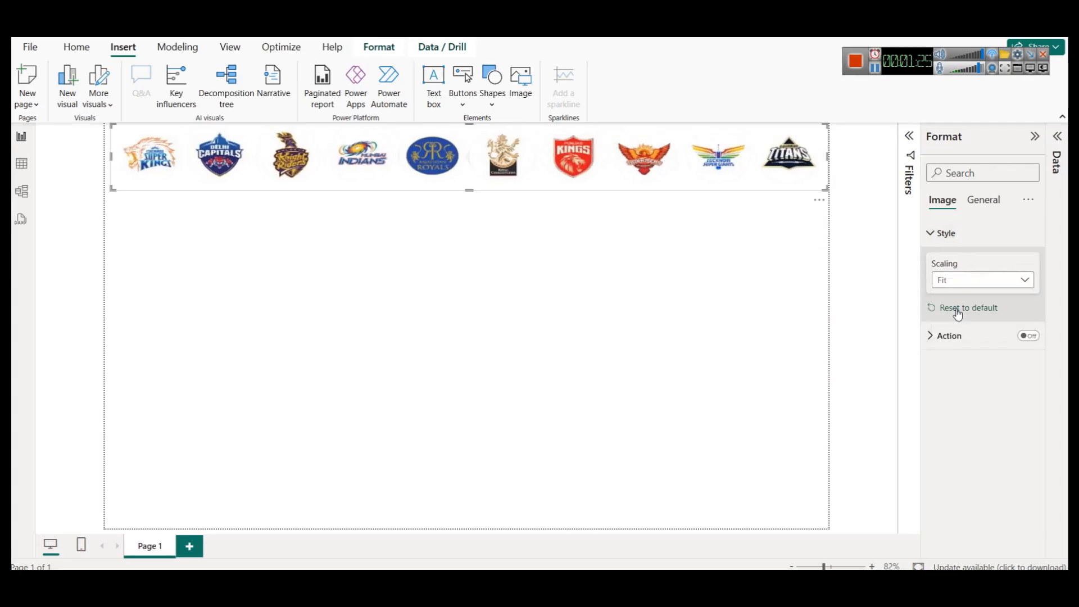
- Shorten the logo banner slightly and narrow it from the left to leave room for a title
{"action": "left_click_drag", "start_coordinate": [471, 191], "coordinate": [472, 184]}
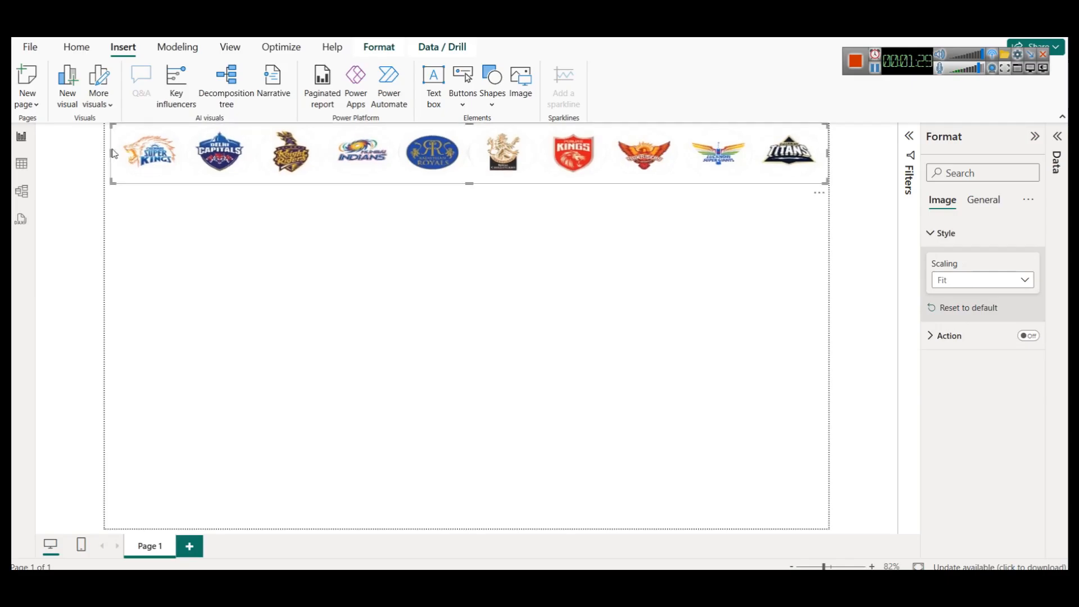
{"action": "left_click_drag", "start_coordinate": [110, 151], "coordinate": [275, 154]}
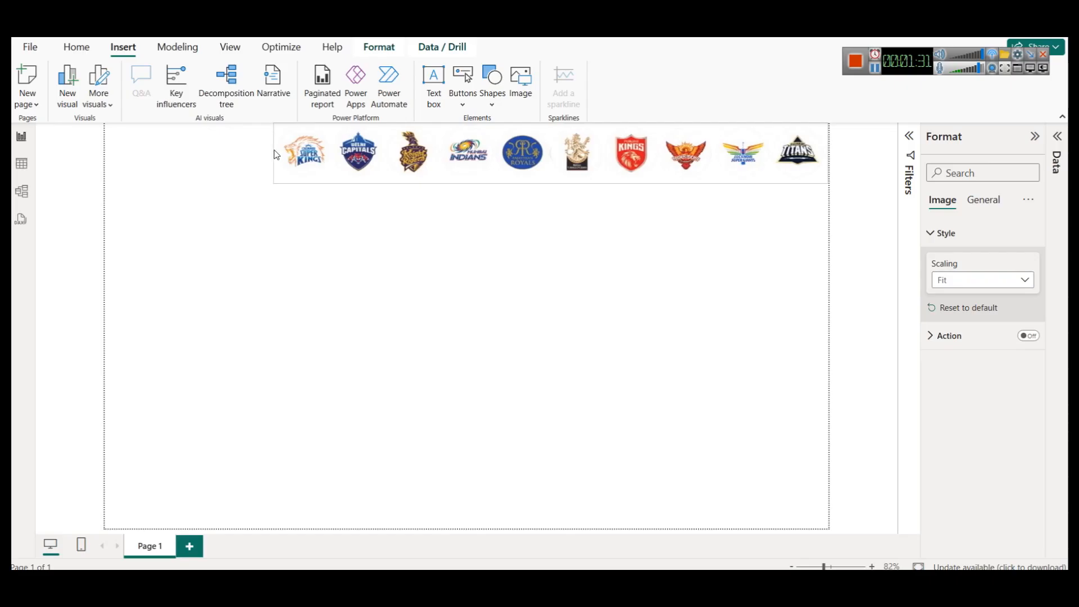
{"action": "left_click", "coordinate": [342, 253]}
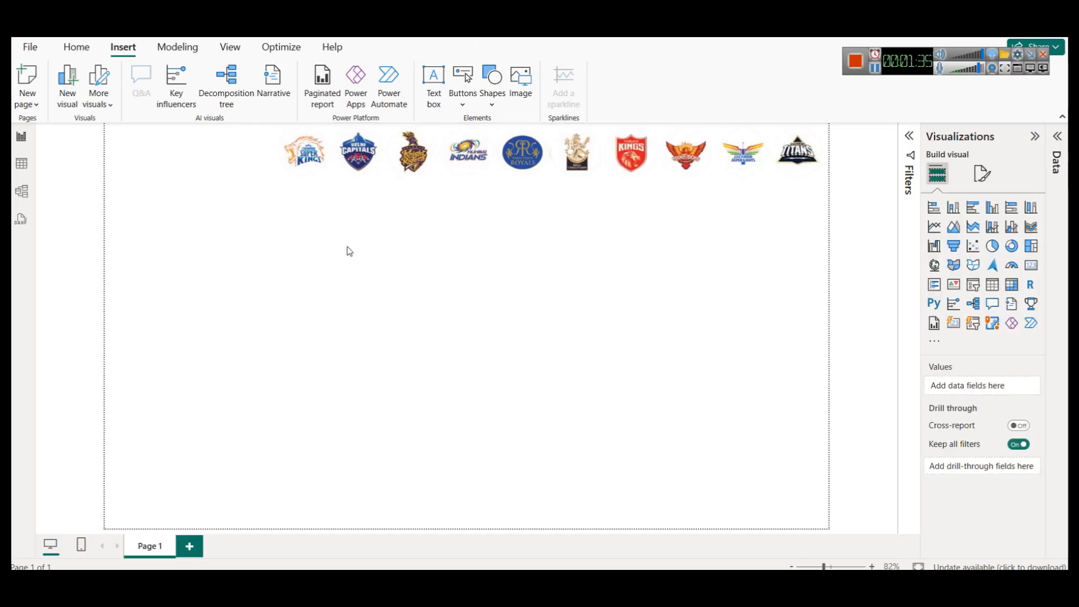
- Switch to the notes file and copy the 'Season Highlights' heading, then return to the report
{"action": "key", "text": "alt+Tab"}
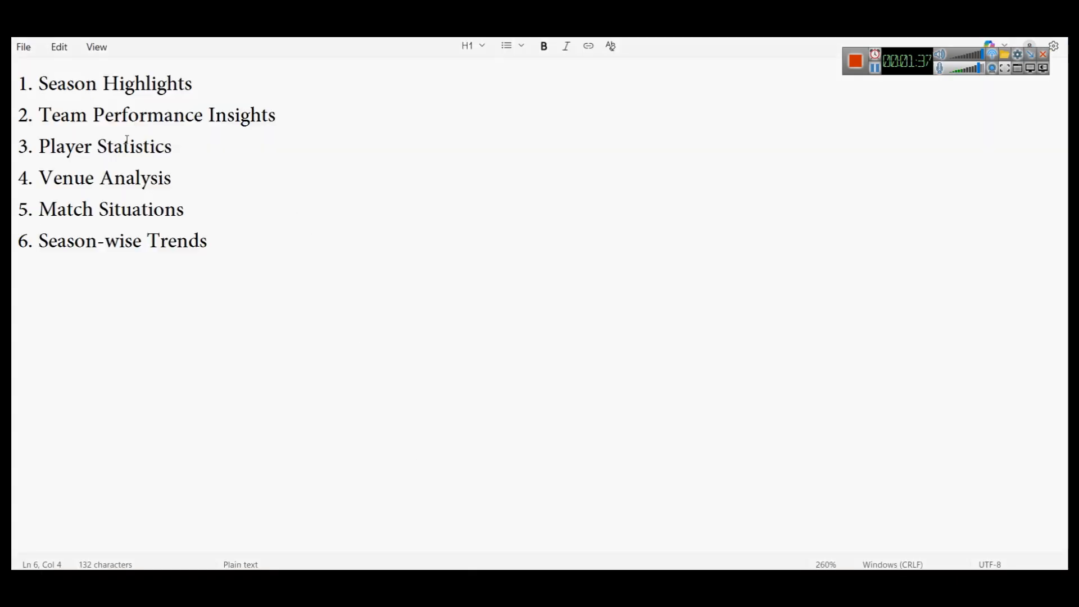
{"action": "left_click_drag", "start_coordinate": [39, 83], "coordinate": [231, 88]}
{"action": "key", "text": "ctrl+c"}
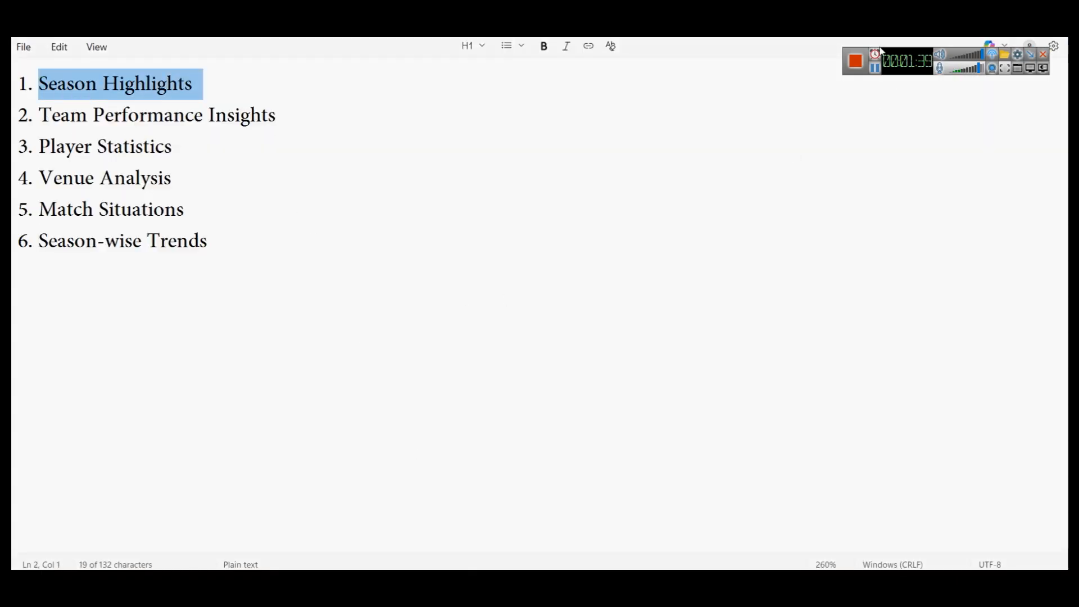
{"action": "key", "text": "alt+Tab"}
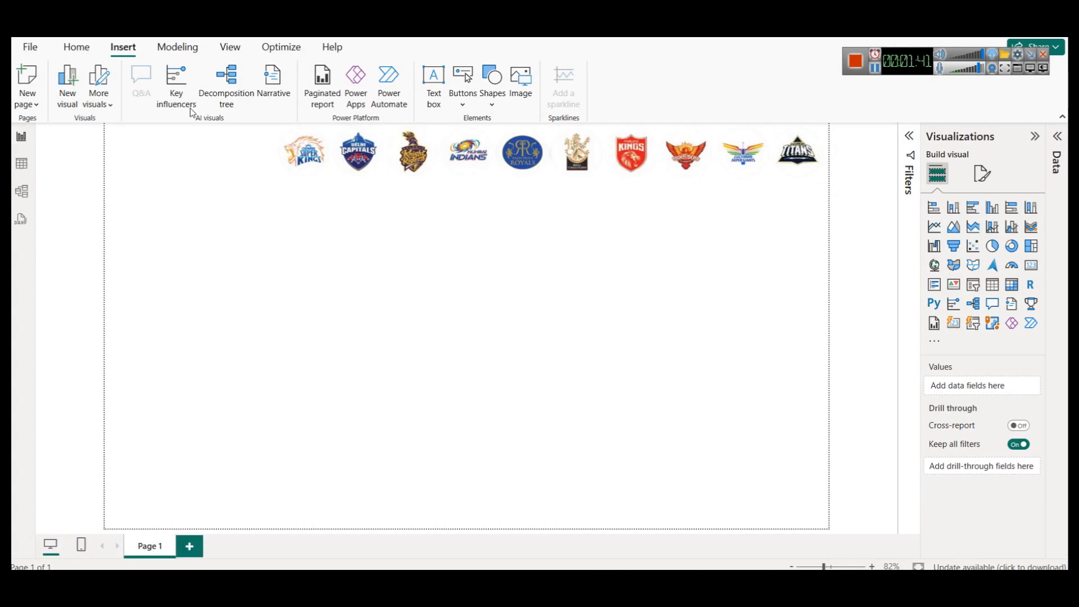
- Insert a text box, paste the heading and edit it to read 'IPL Season Wise Highlights'
{"action": "left_click", "coordinate": [431, 95]}
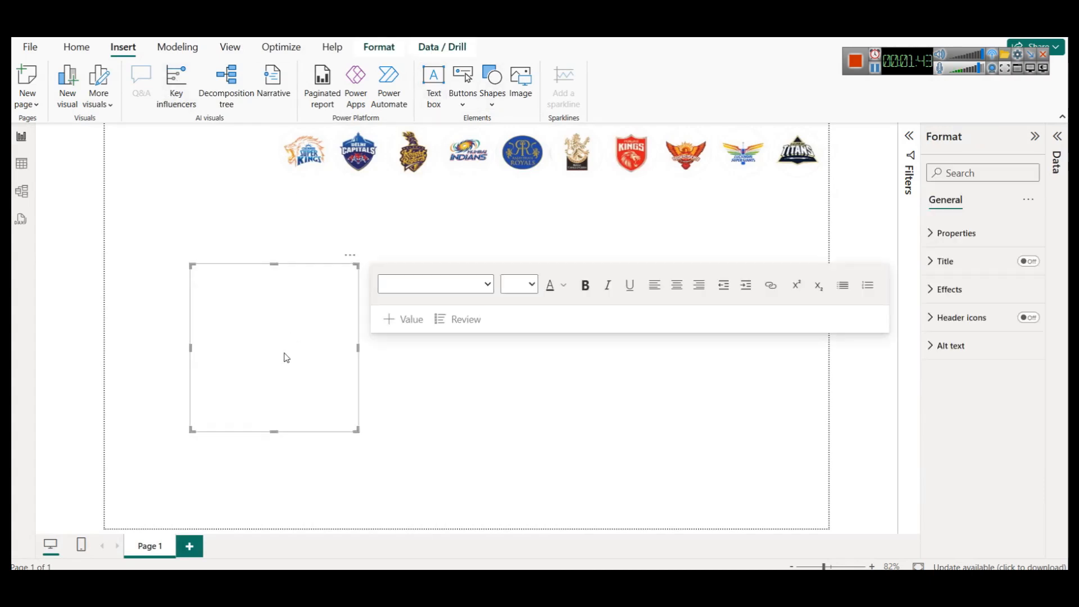
{"action": "key", "text": "ctrl+v"}
{"action": "key", "text": "Up"}
{"action": "type", "text": "IPL"}
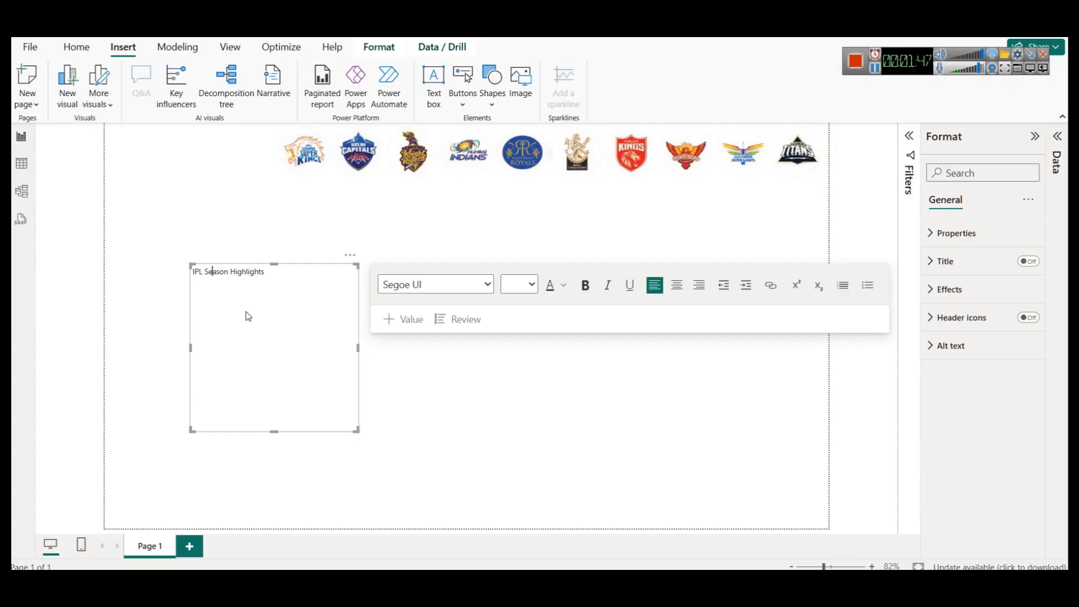
{"action": "key", "text": "ctrl+Right"}
{"action": "type", "text": "Wise"}
- Format the title text bold, dark blue and 24 pt
{"action": "key", "text": "ctrl+a"}
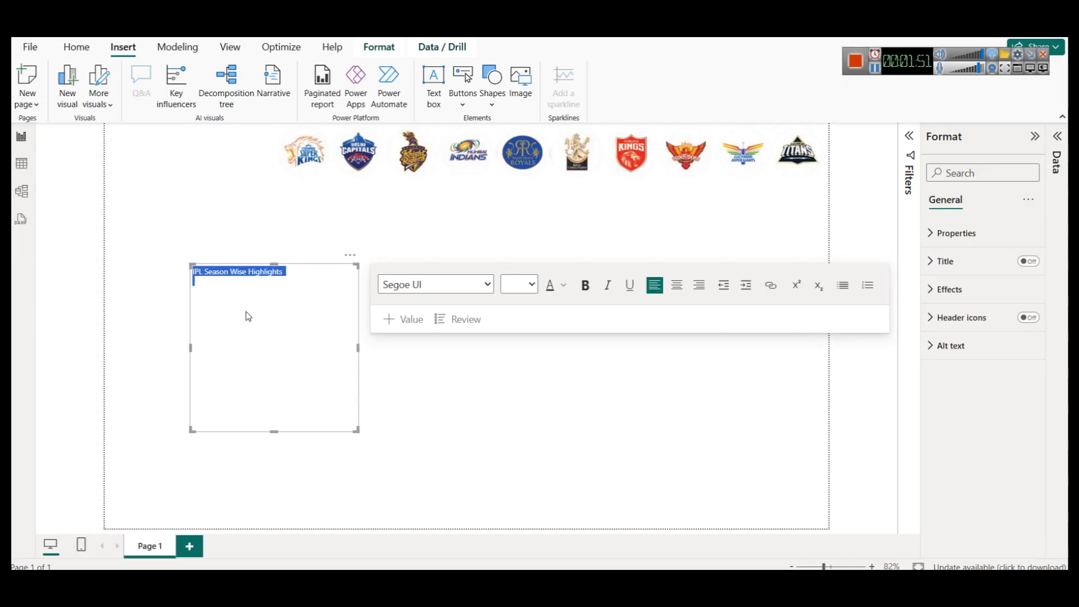
{"action": "left_click", "coordinate": [585, 285]}
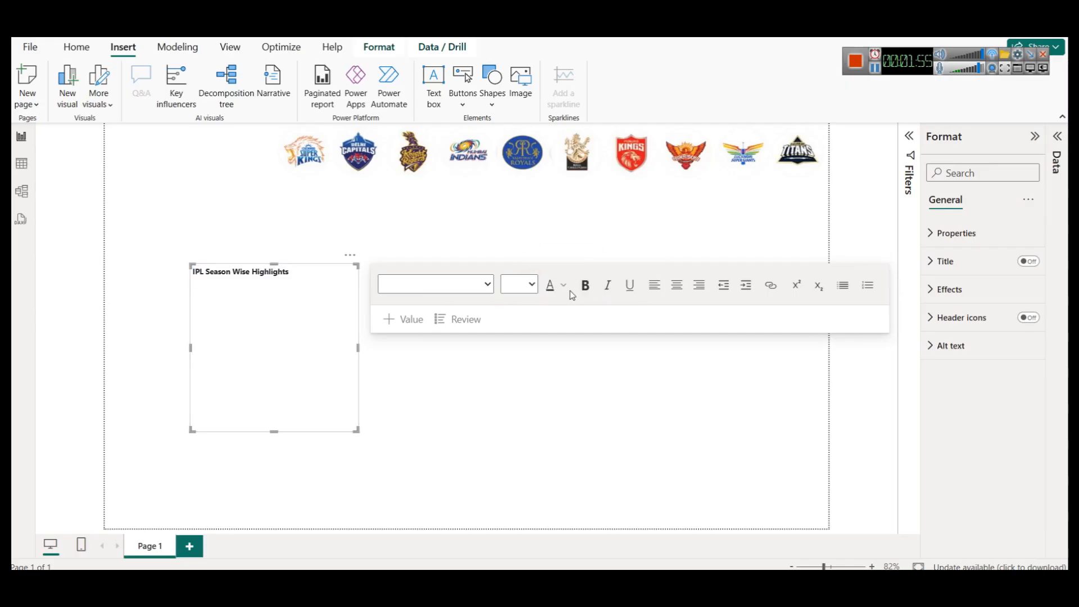
{"action": "left_click", "coordinate": [268, 278]}
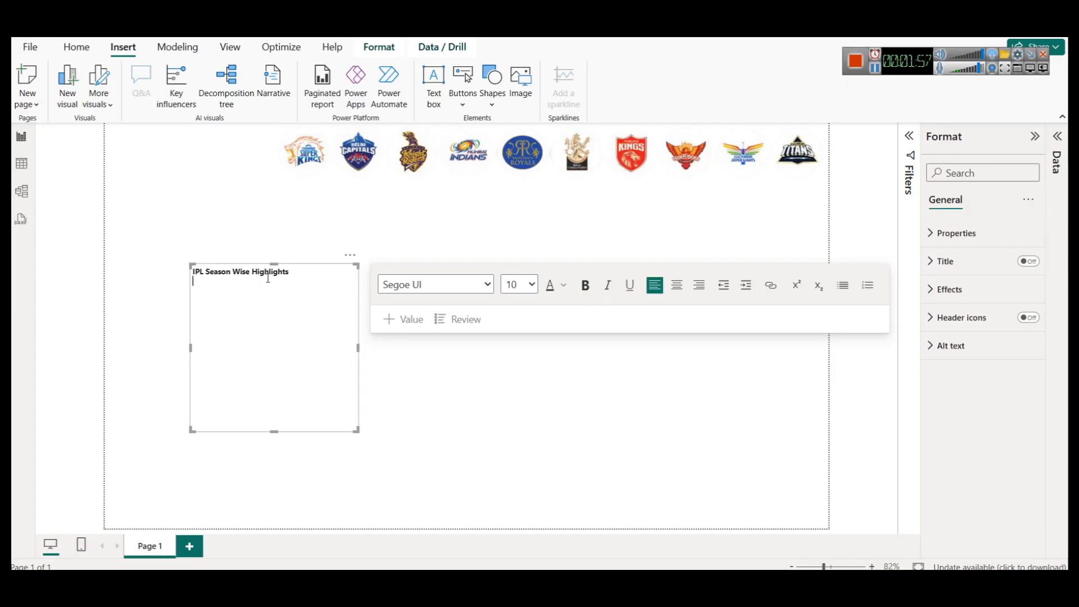
{"action": "key", "text": "ctrl+a"}
{"action": "left_click", "coordinate": [560, 287]}
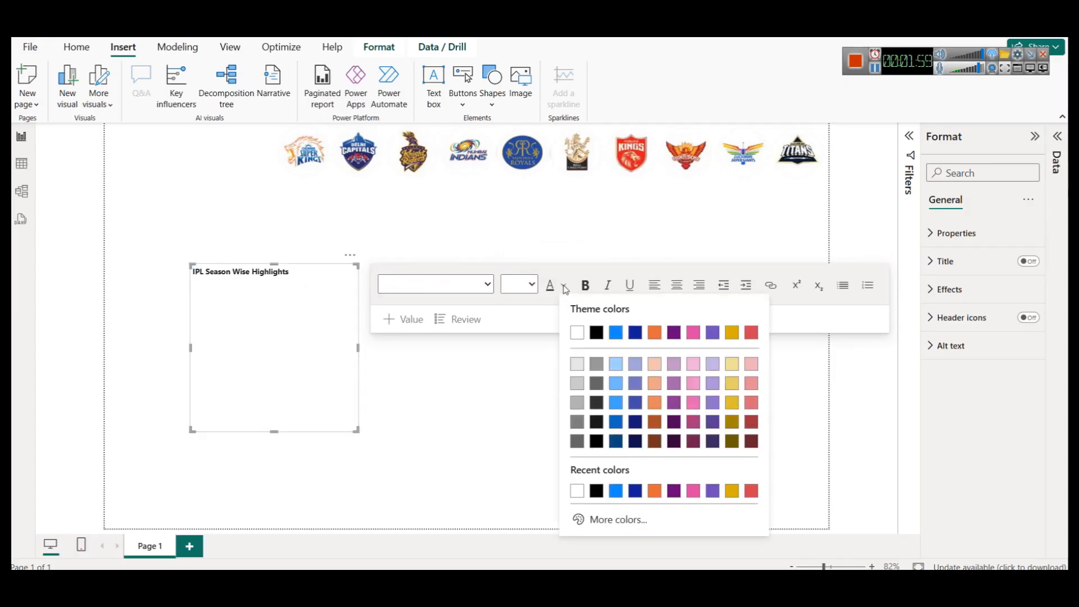
{"action": "left_click", "coordinate": [635, 449]}
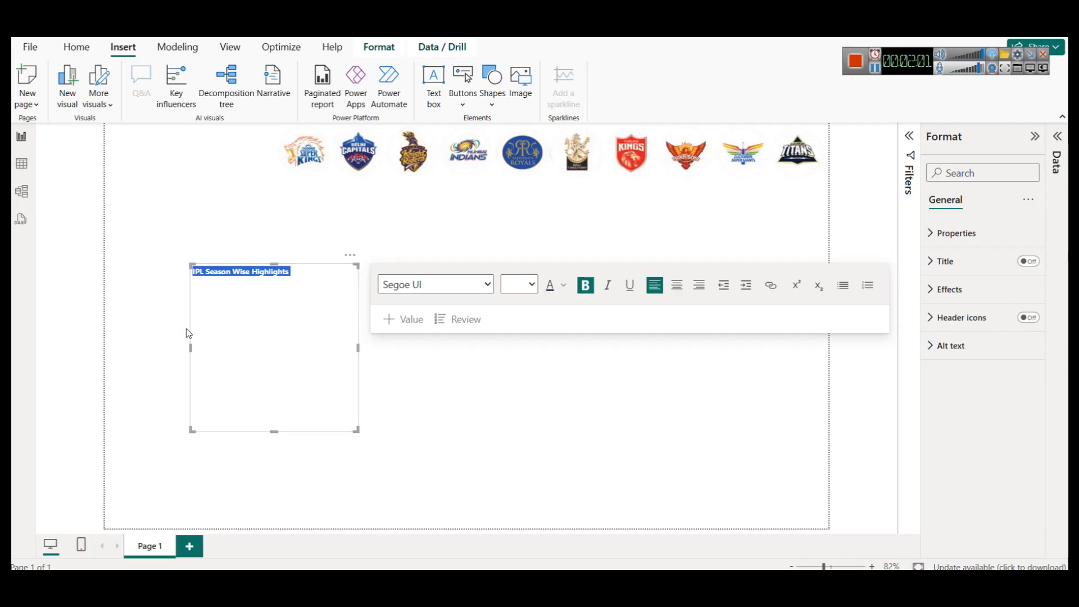
{"action": "left_click", "coordinate": [527, 286]}
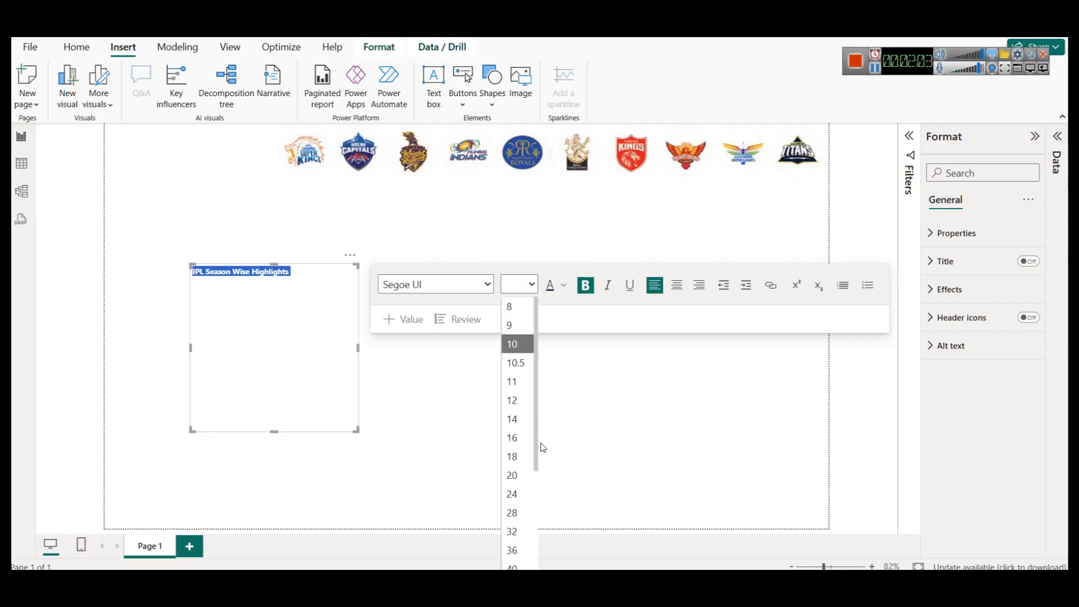
{"action": "left_click", "coordinate": [514, 496]}
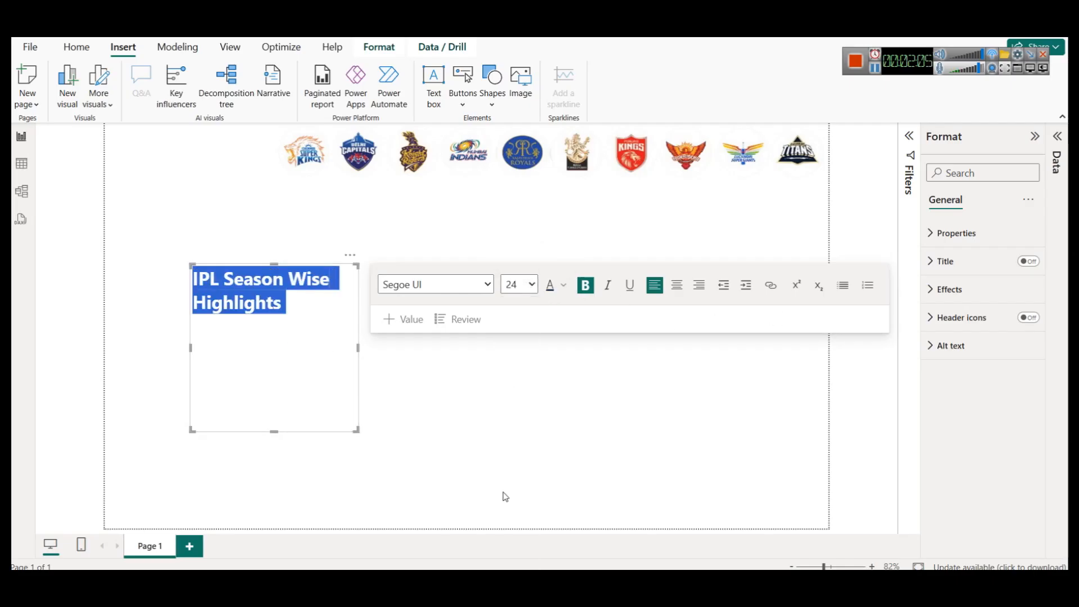
- Move the title text box into the top-left corner beside the logos and resize it to fit the banner height
{"action": "left_click_drag", "start_coordinate": [358, 345], "coordinate": [433, 346]}
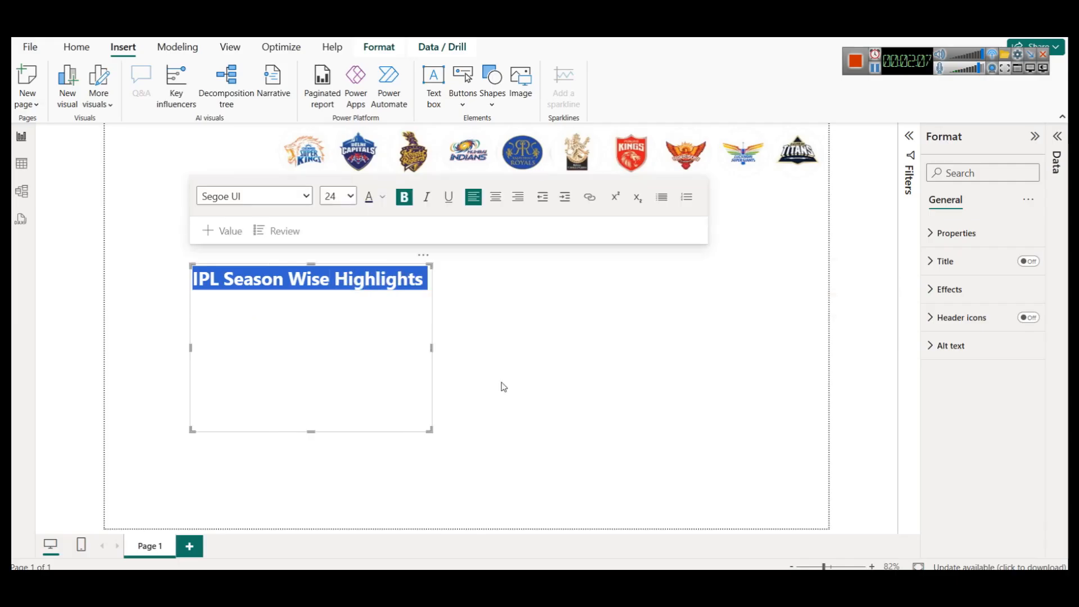
{"action": "left_click", "coordinate": [528, 387]}
{"action": "left_click", "coordinate": [308, 275]}
{"action": "left_click_drag", "start_coordinate": [323, 269], "coordinate": [238, 128]}
{"action": "left_click_drag", "start_coordinate": [225, 290], "coordinate": [224, 184]}
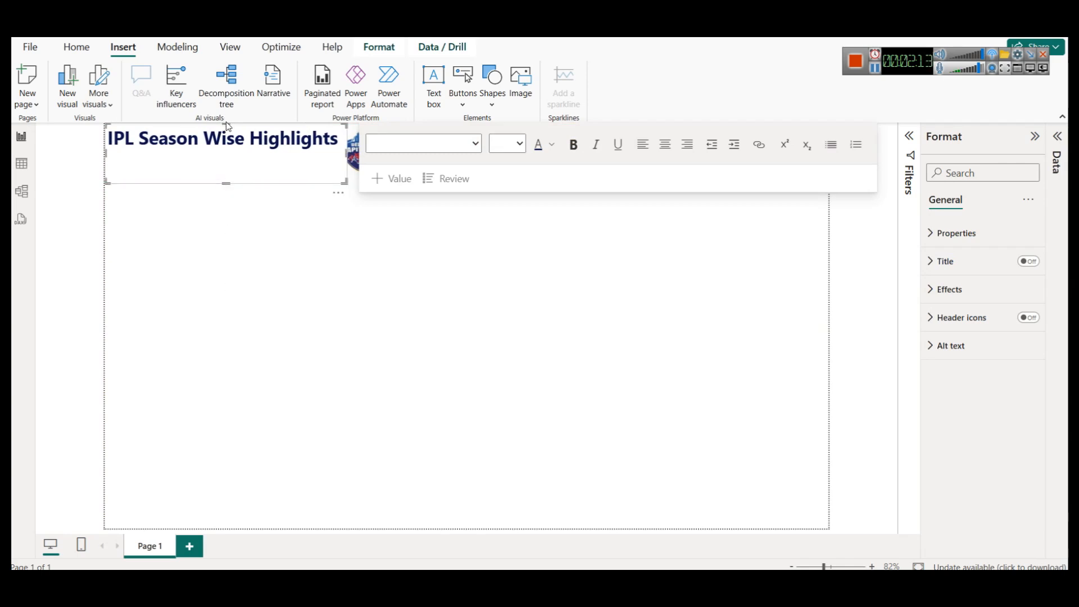
{"action": "left_click", "coordinate": [538, 292]}
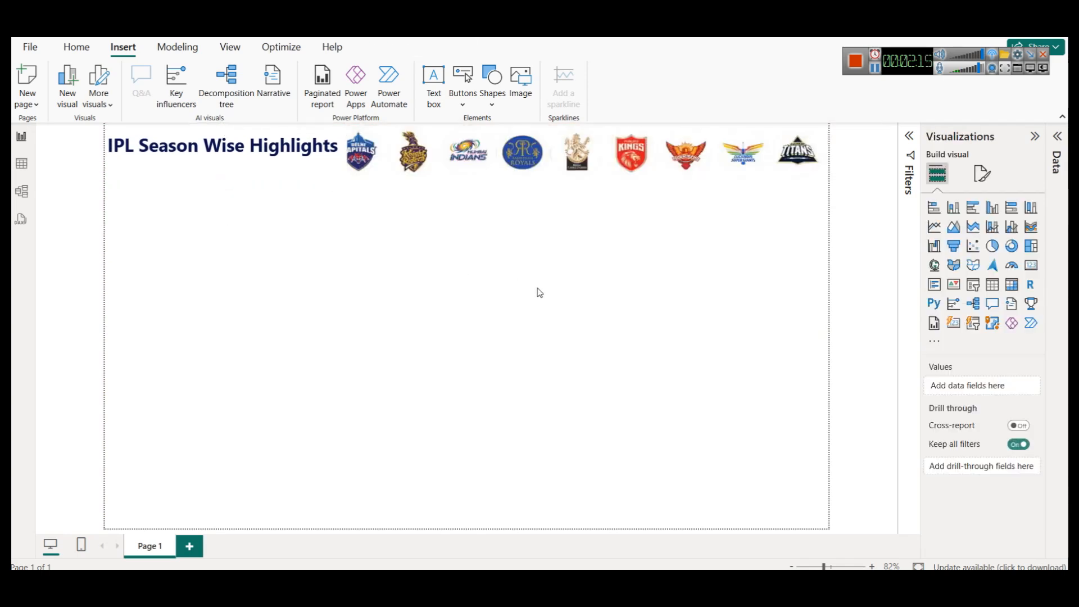
{"action": "left_click", "coordinate": [317, 163]}
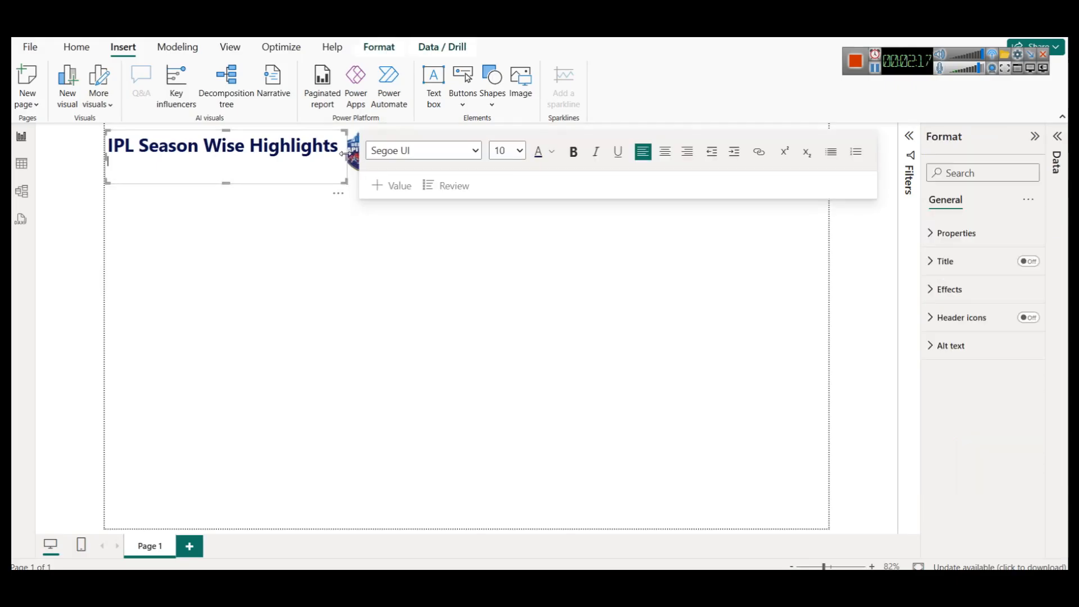
{"action": "left_click_drag", "start_coordinate": [345, 153], "coordinate": [271, 155]}
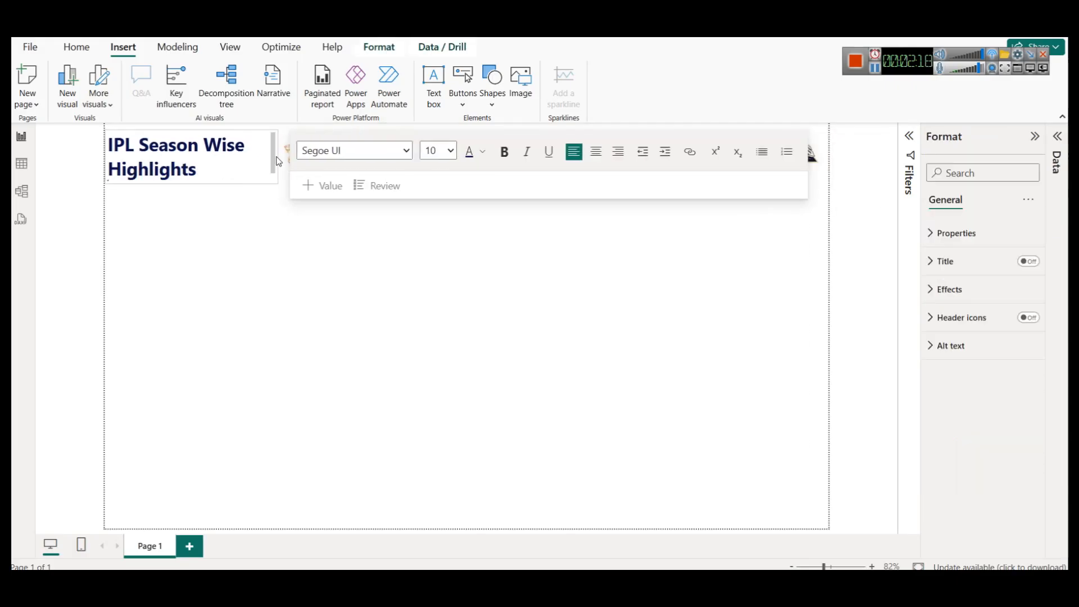
{"action": "left_click", "coordinate": [282, 228]}
{"action": "left_click", "coordinate": [218, 171]}
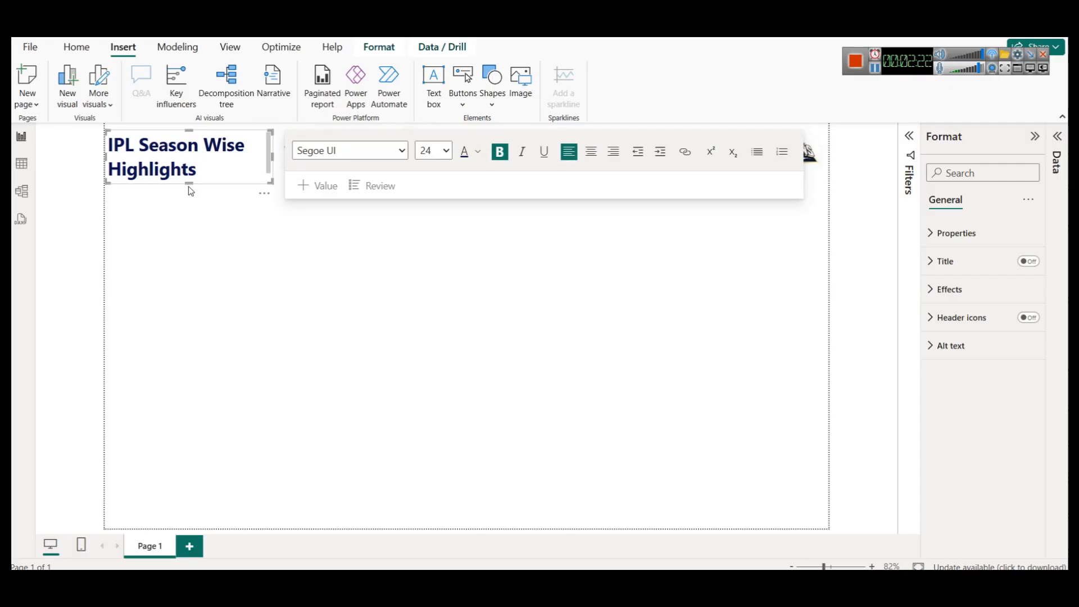
{"action": "left_click", "coordinate": [334, 236]}
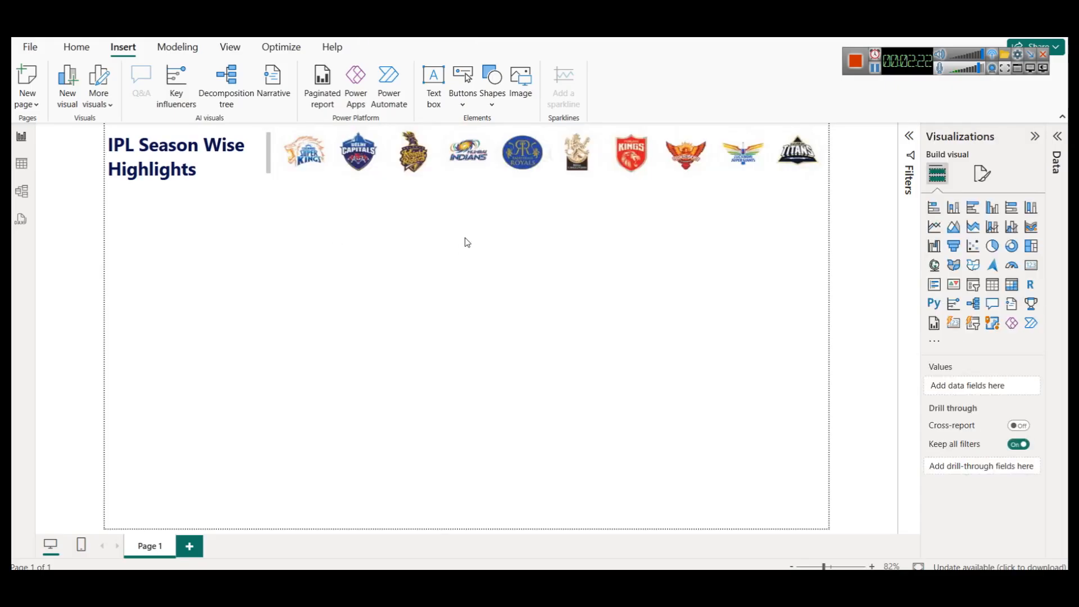
- Turn on the shadow effect for the title text box
{"action": "left_click", "coordinate": [269, 152]}
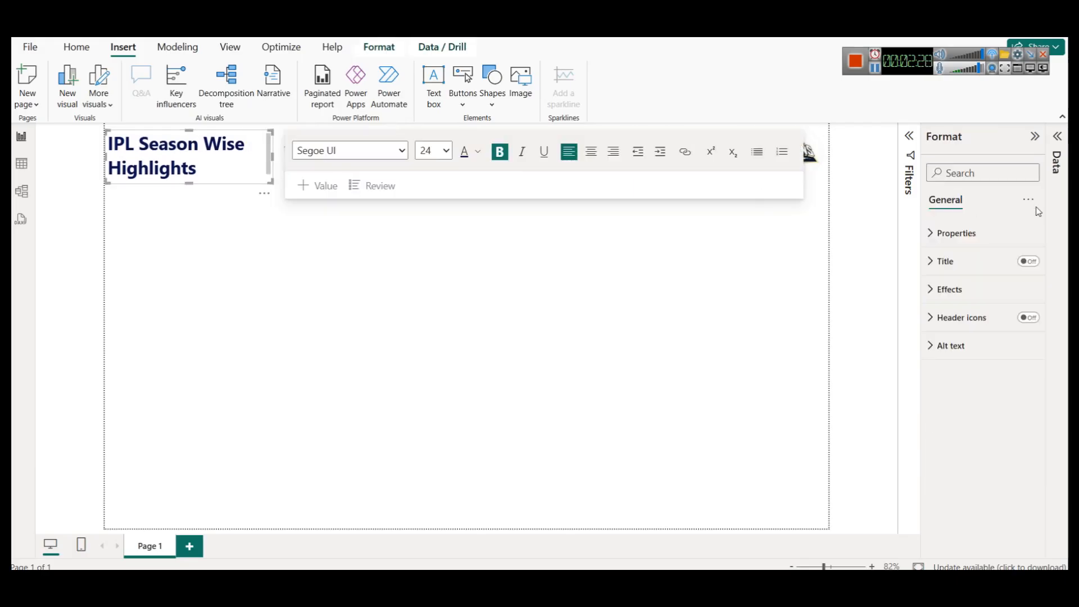
{"action": "left_click", "coordinate": [940, 288]}
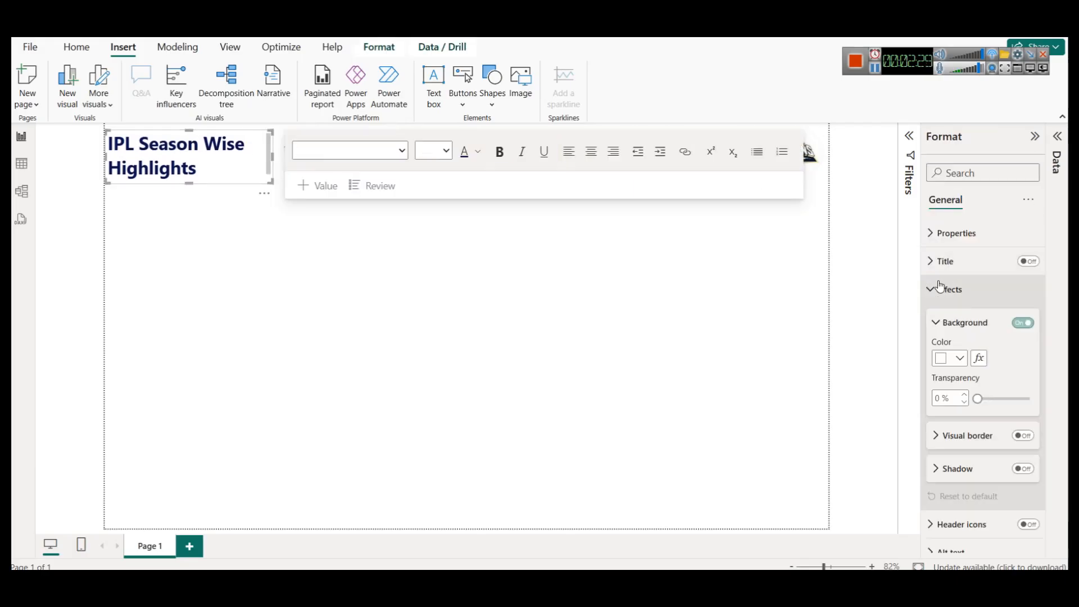
{"action": "left_click", "coordinate": [1022, 469]}
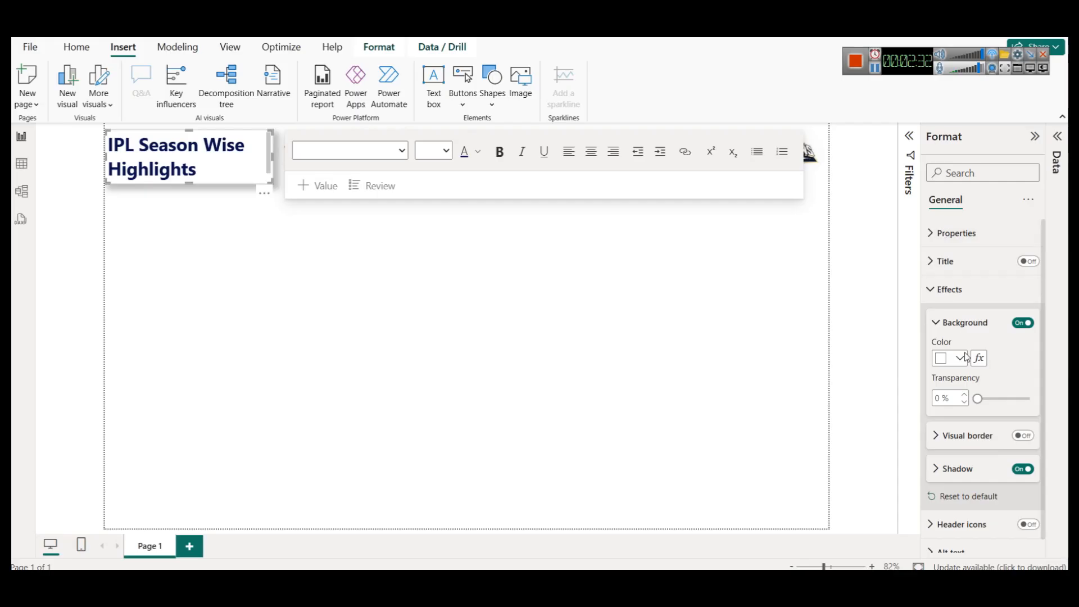
{"action": "left_click", "coordinate": [285, 405]}
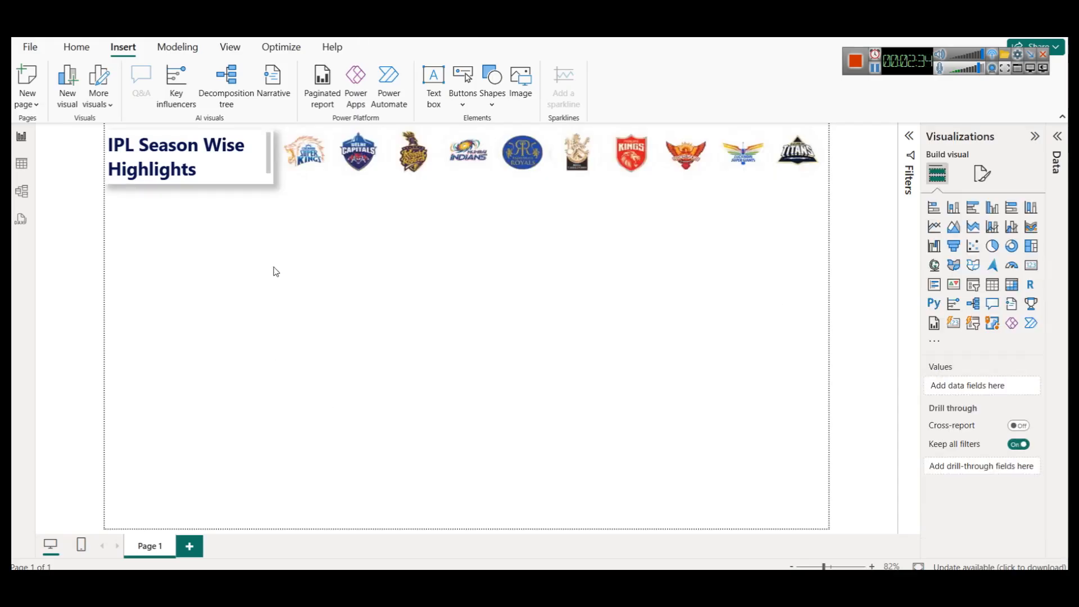
- Turn on the shadow effect for the logo banner image
{"action": "left_click", "coordinate": [387, 181]}
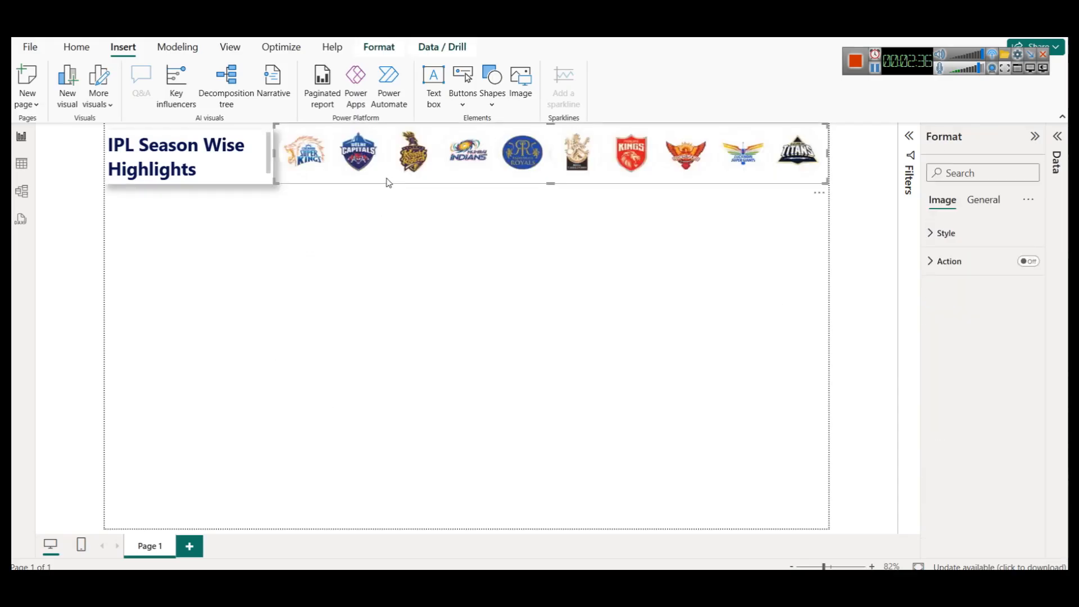
{"action": "left_click", "coordinate": [987, 201]}
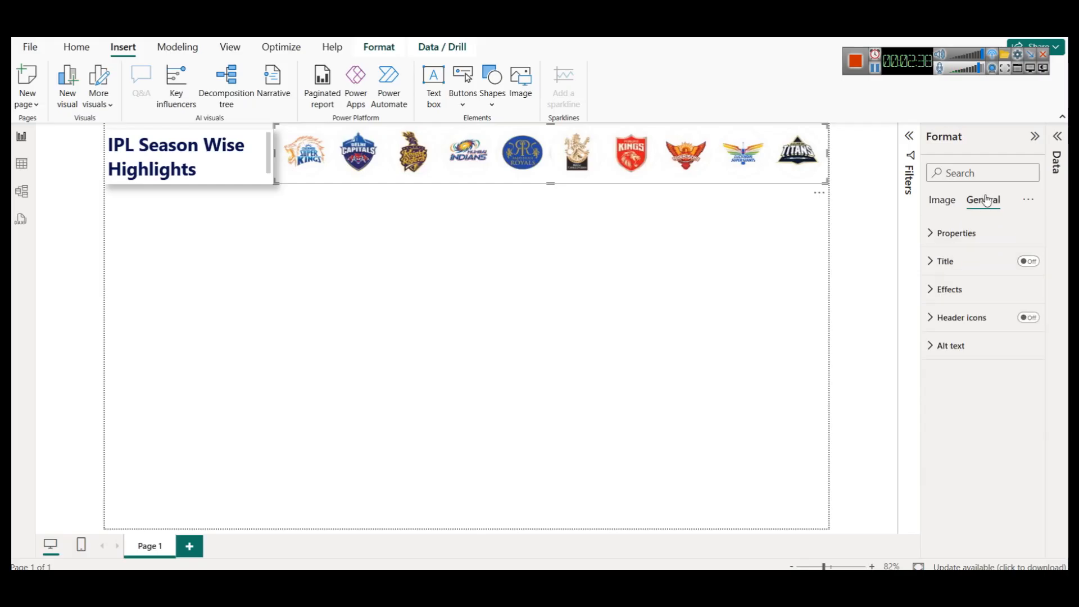
{"action": "left_click", "coordinate": [950, 289]}
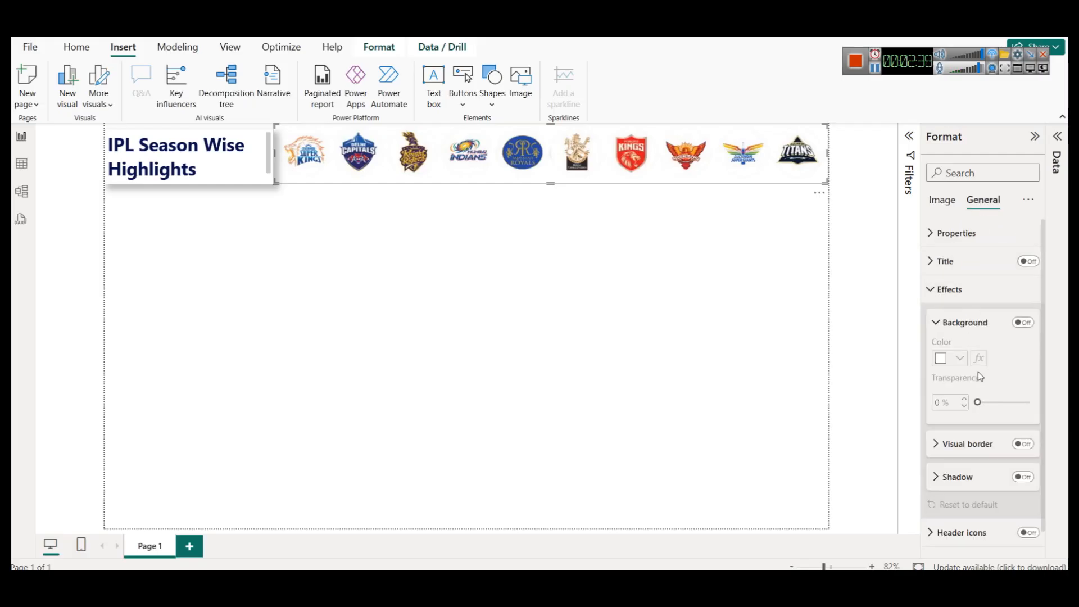
{"action": "left_click", "coordinate": [1027, 478]}
{"action": "left_click", "coordinate": [557, 345]}
- Widen the title text box slightly toward the logo banner
{"action": "left_click", "coordinate": [273, 163]}
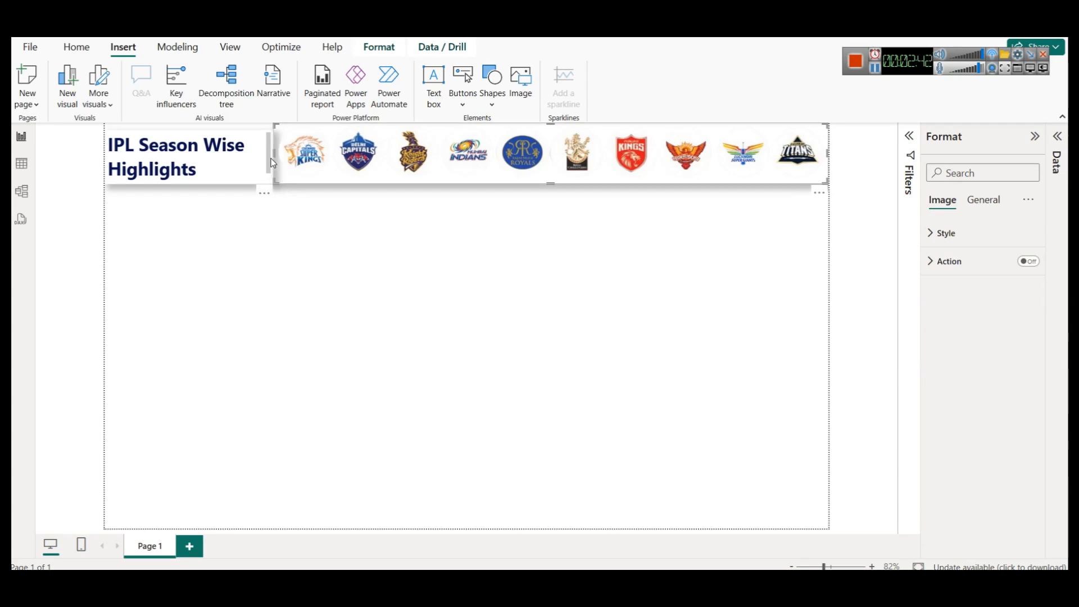
{"action": "left_click_drag", "start_coordinate": [268, 149], "coordinate": [280, 152]}
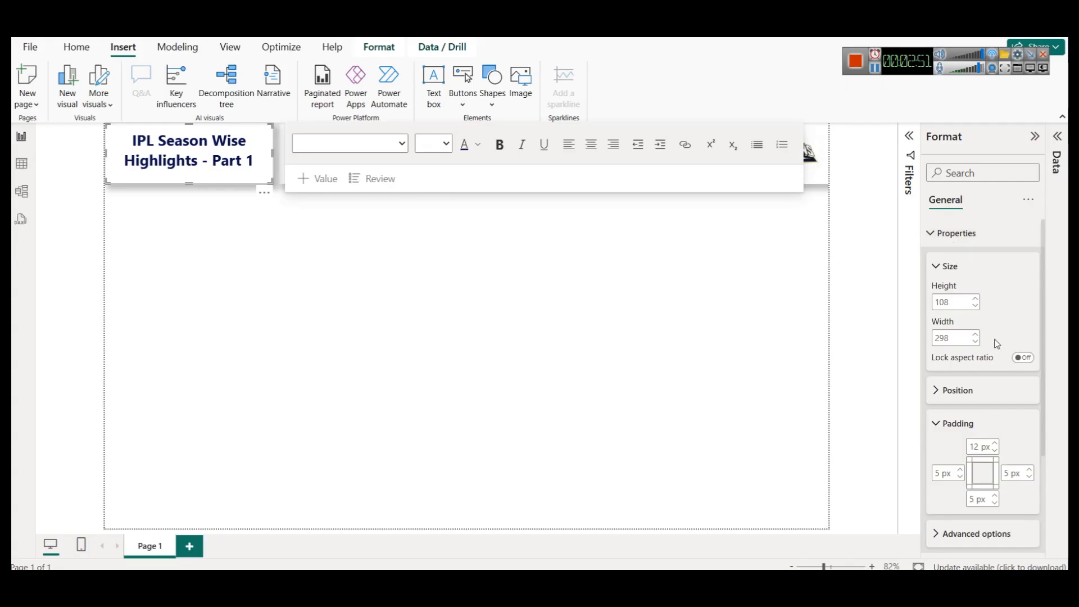
{"action": "left_click", "coordinate": [377, 383]}
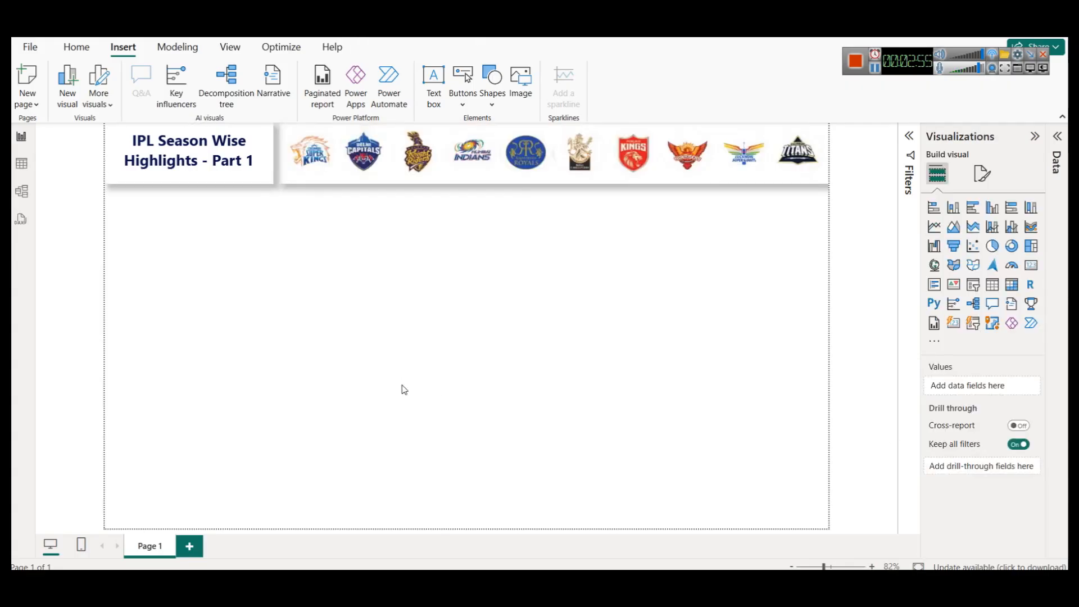
- Narrow the logo banner slightly from its right edge to sit inside the page
{"action": "left_click", "coordinate": [252, 136]}
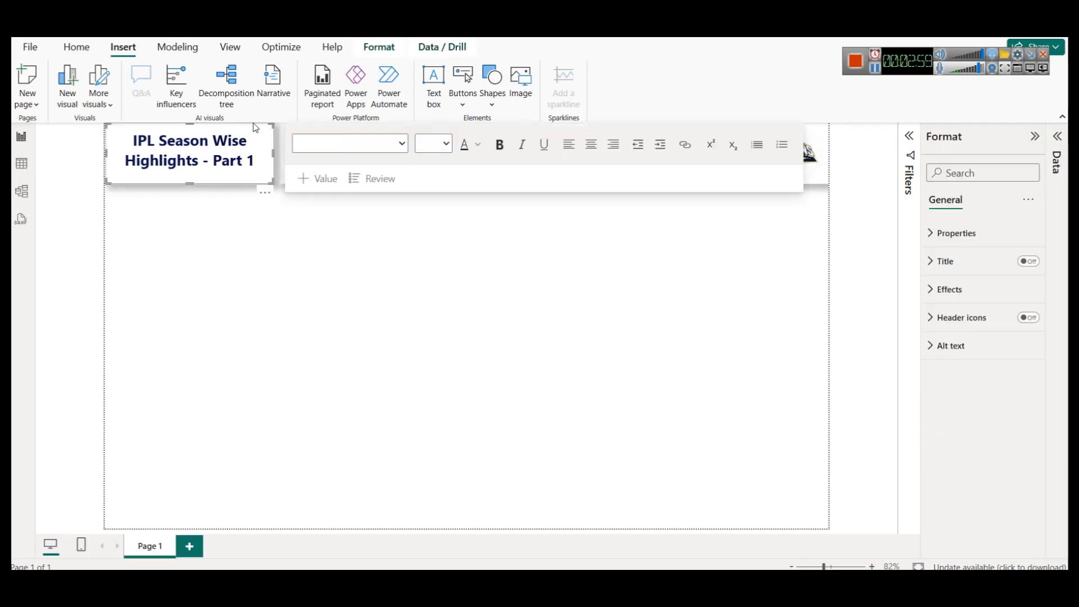
{"action": "left_click", "coordinate": [336, 298]}
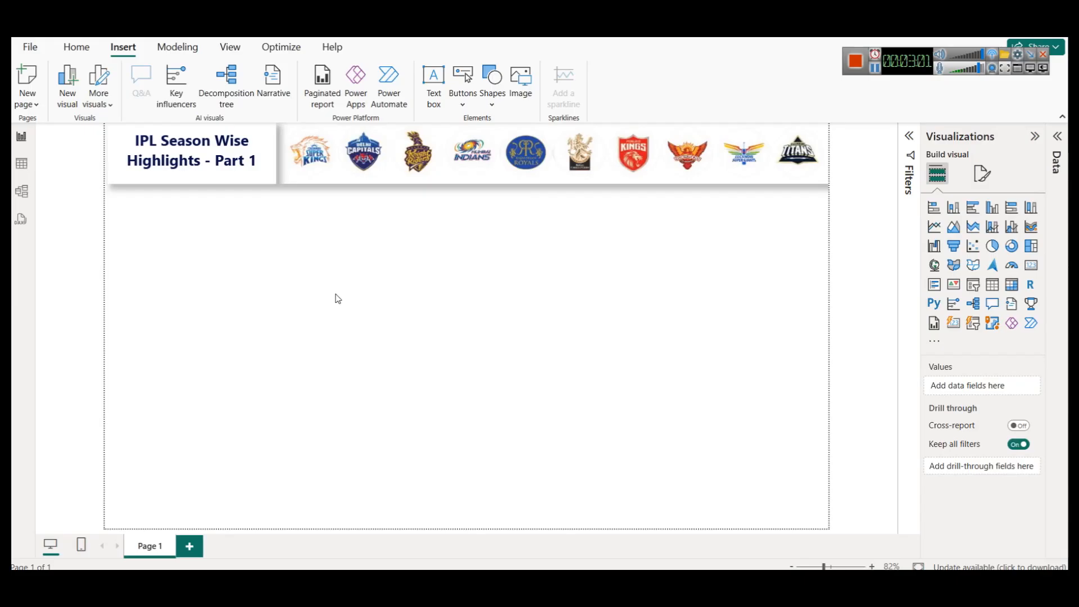
{"action": "left_click", "coordinate": [826, 155]}
{"action": "left_click_drag", "start_coordinate": [828, 152], "coordinate": [822, 153]}
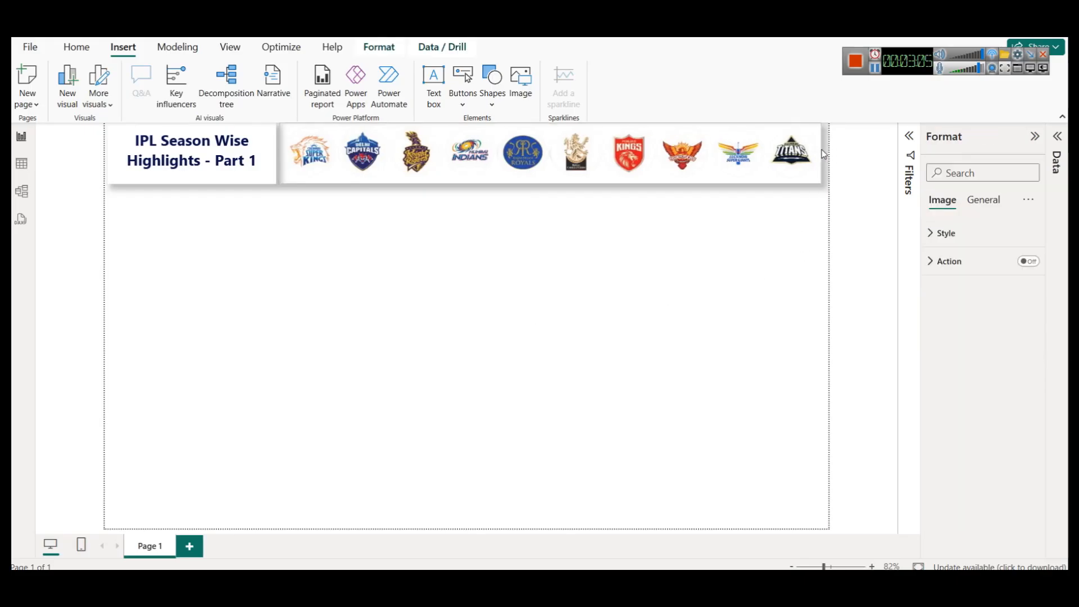
{"action": "left_click", "coordinate": [751, 245]}
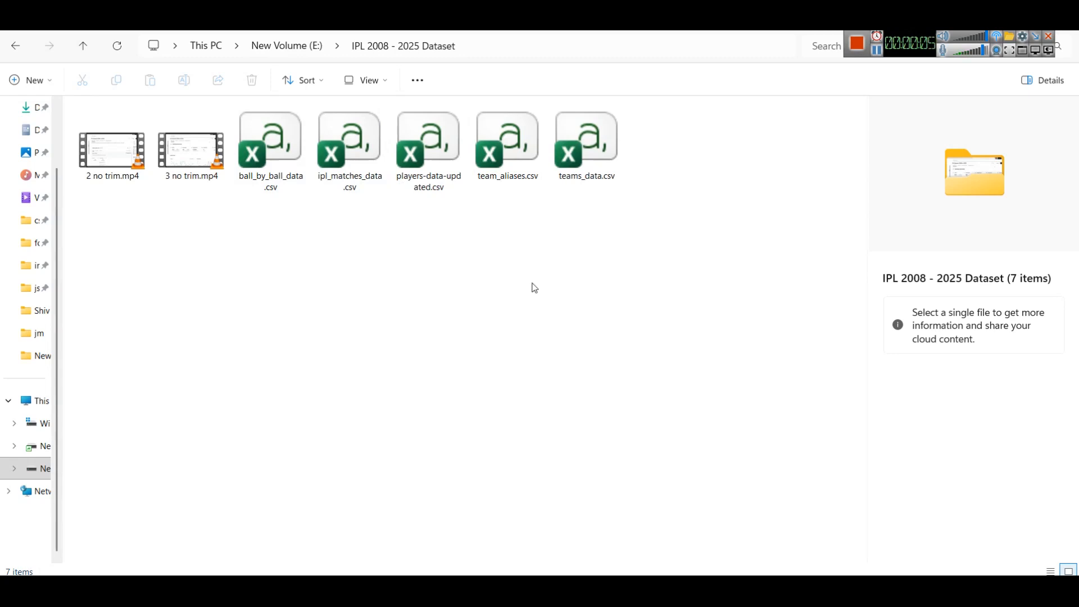
- Return to the report and start a Text/CSV import from the IPL 2008 - 2025 Dataset folder, selecting ball_by_ball_data.csv
{"action": "key", "text": "alt+Tab"}
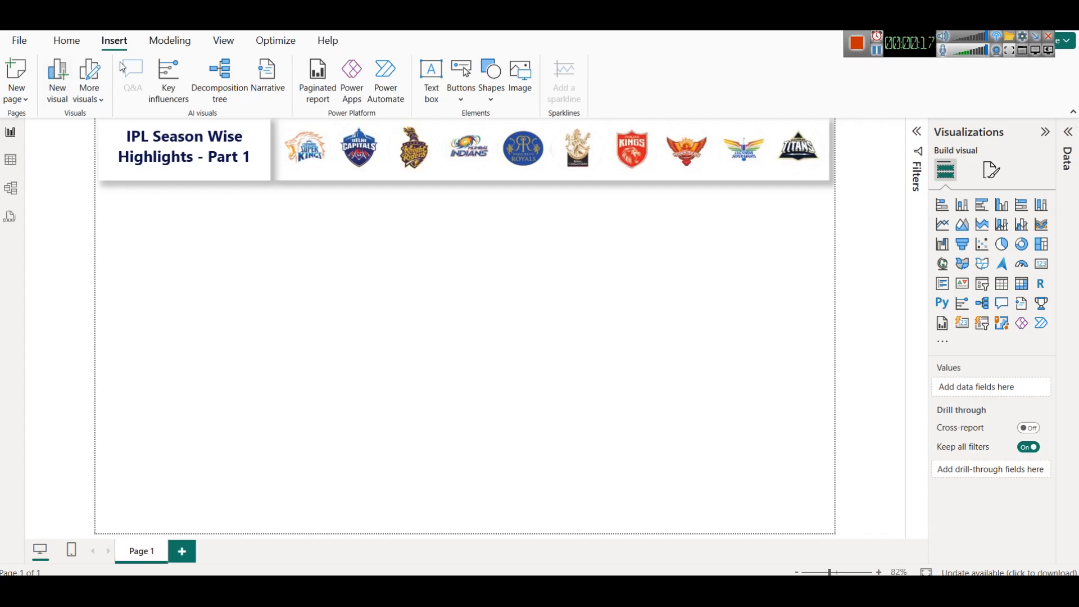
{"action": "left_click", "coordinate": [71, 44]}
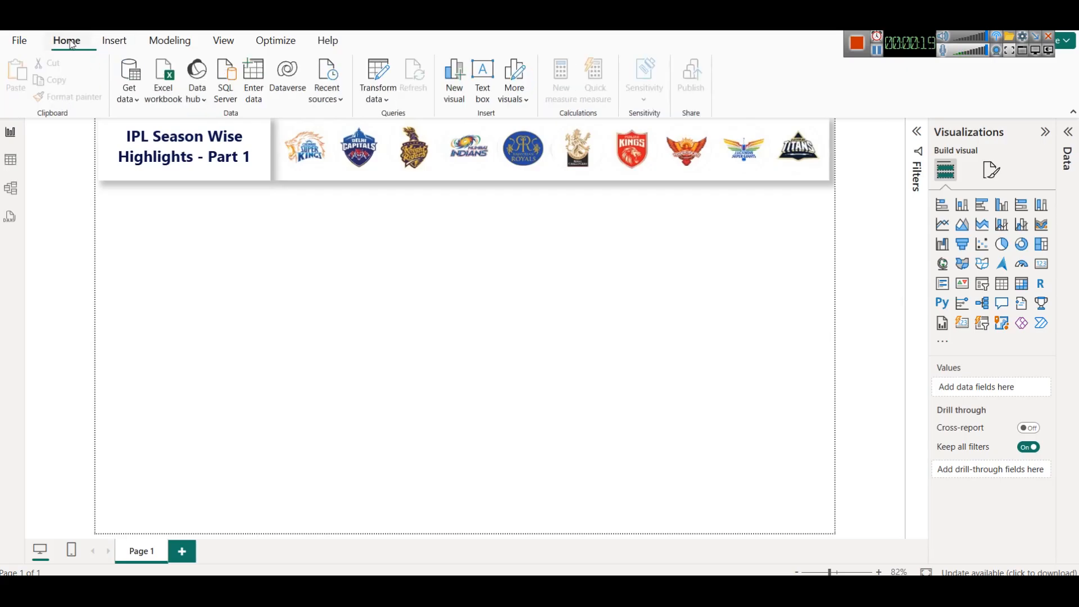
{"action": "left_click", "coordinate": [132, 100]}
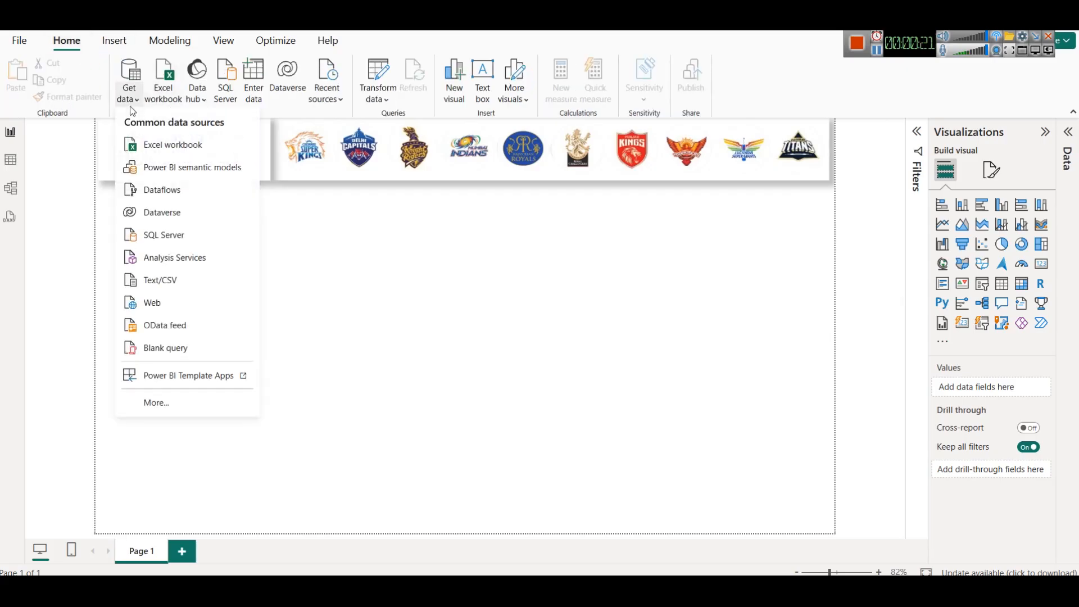
{"action": "left_click", "coordinate": [157, 283]}
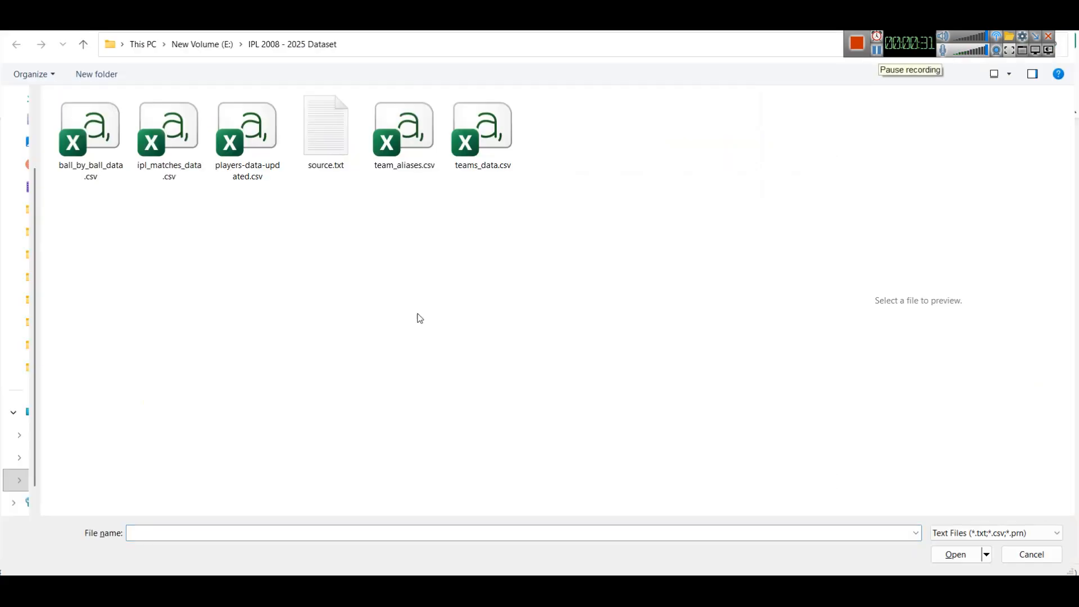
{"action": "left_click", "coordinate": [77, 154]}
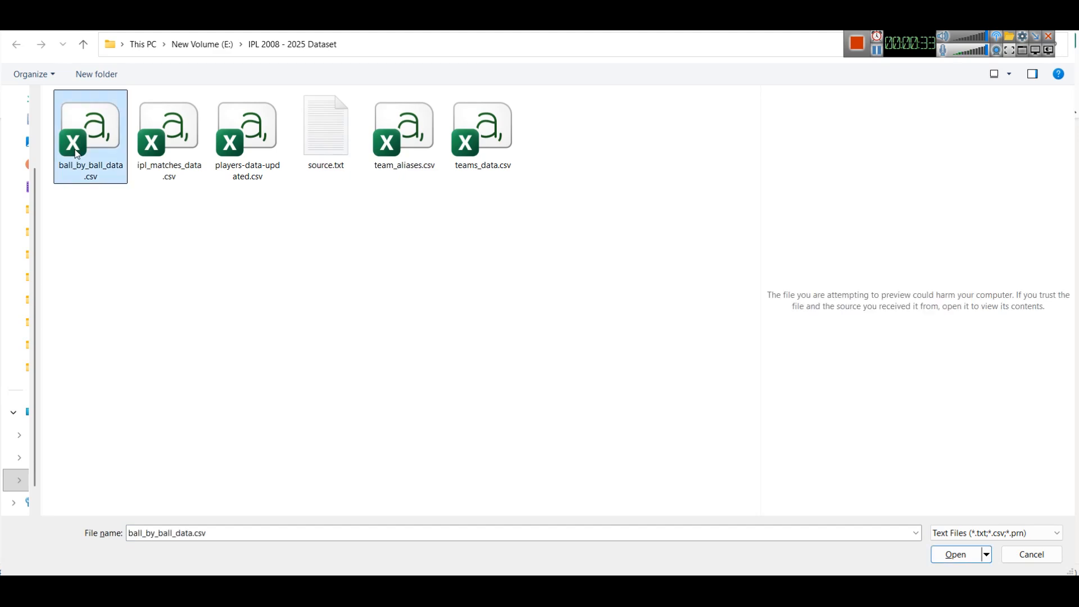
{"action": "right_click", "coordinate": [77, 154]}
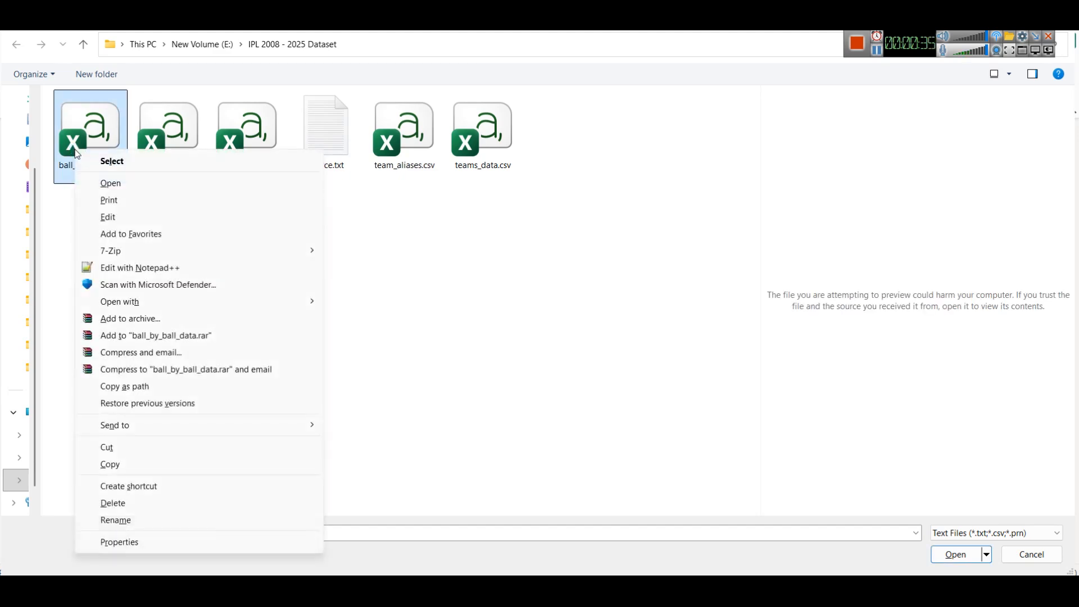
{"action": "left_click", "coordinate": [526, 277]}
- Switch to the browser and review the ball_by_ball_data and ipl_matches_data file previews on the Kaggle IPL Dataset 2008 to 2025 page
{"action": "left_click", "coordinate": [337, 588]}
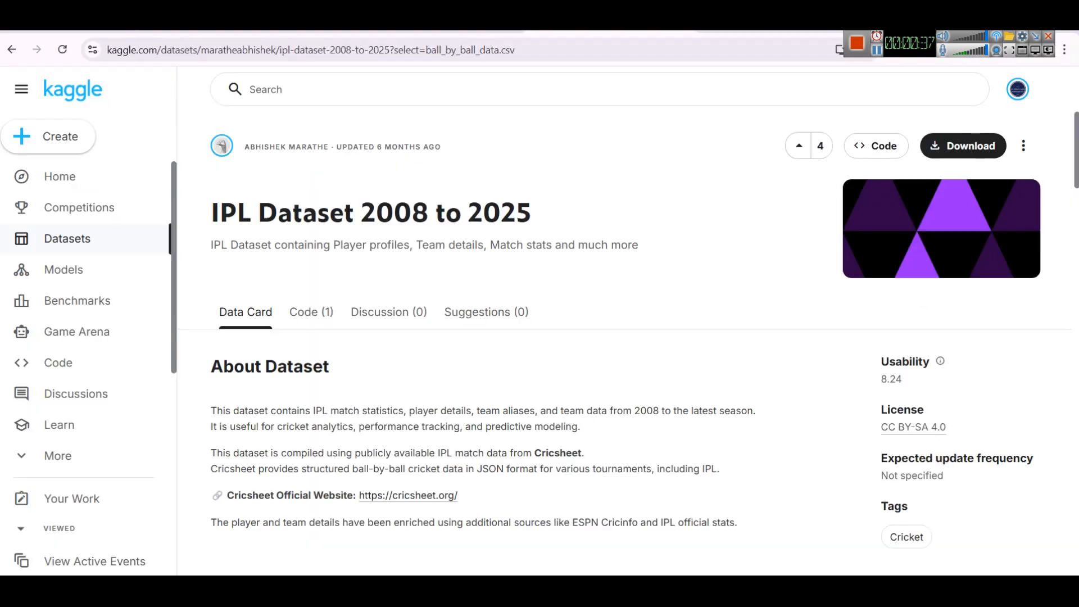
{"action": "scroll", "coordinate": [642, 322], "scroll_direction": "down", "scroll_amount": 8}
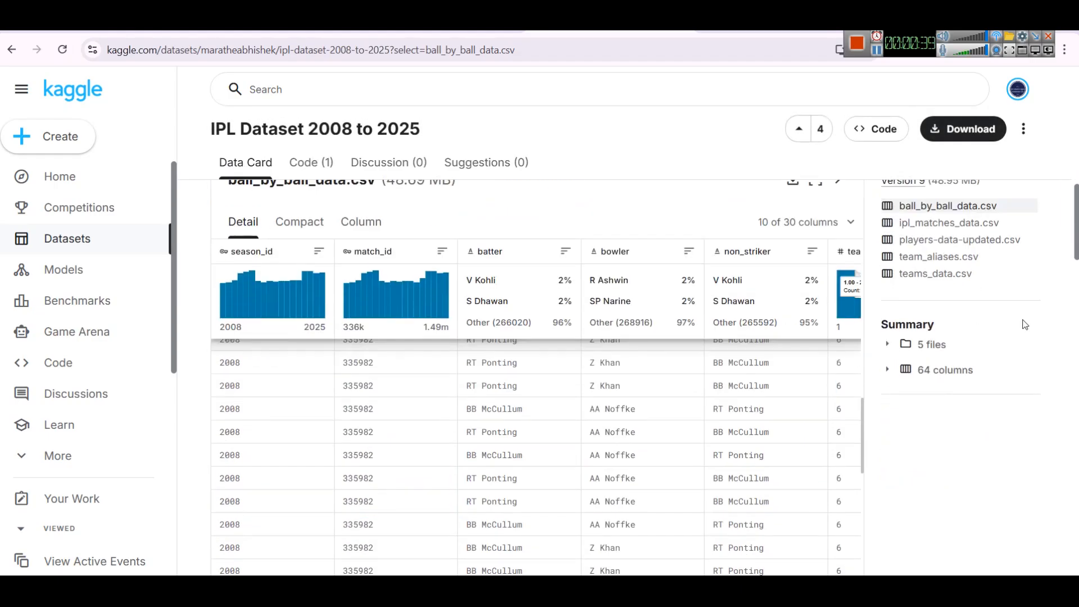
{"action": "scroll", "coordinate": [948, 290], "scroll_direction": "up", "scroll_amount": 1}
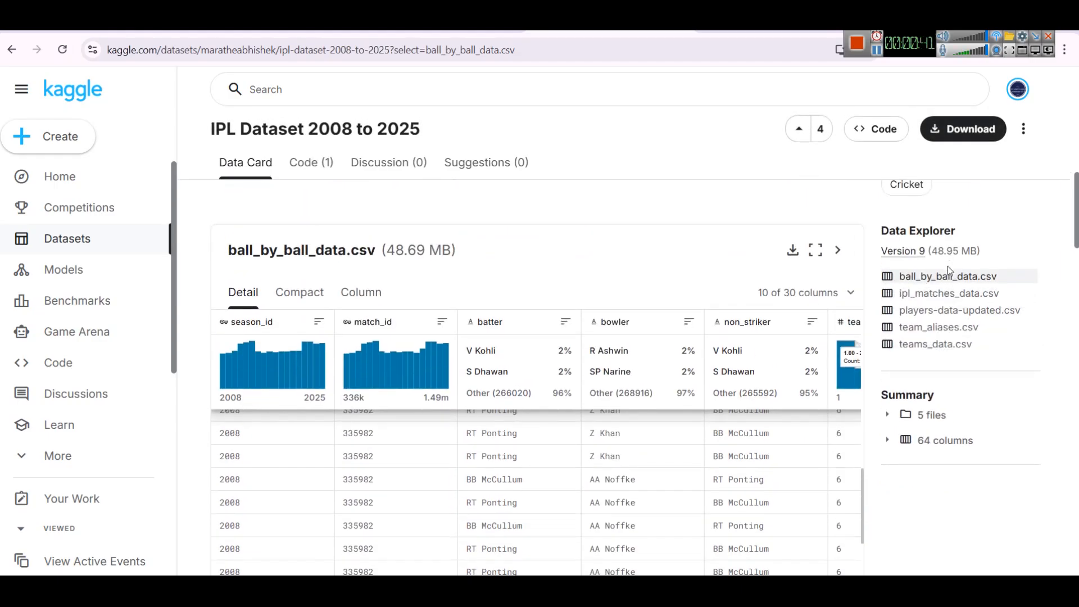
{"action": "left_click", "coordinate": [940, 294]}
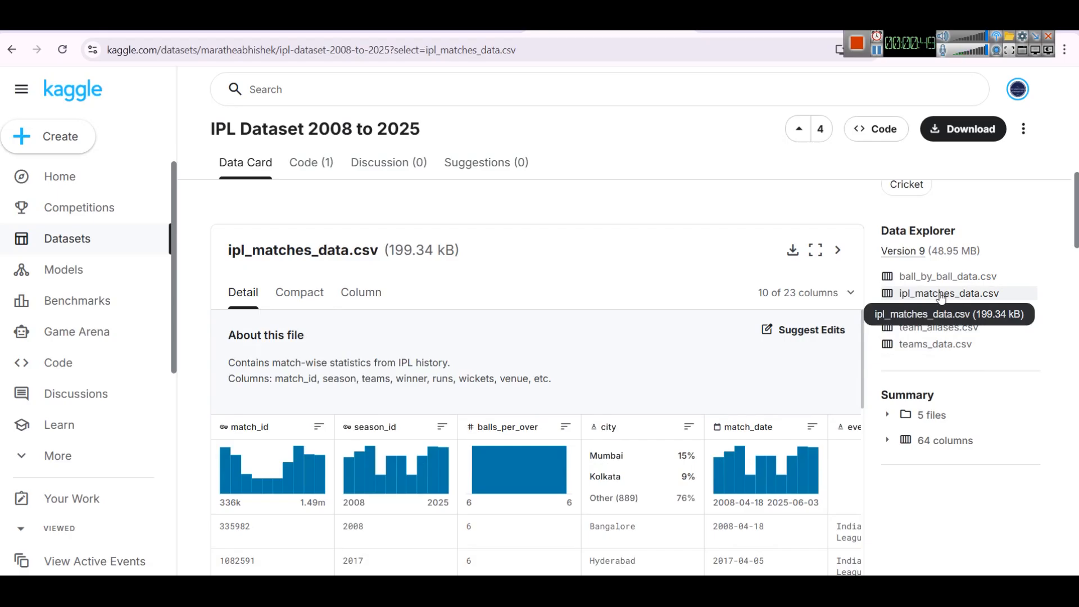
{"action": "scroll", "coordinate": [731, 366], "scroll_direction": "down", "scroll_amount": 1}
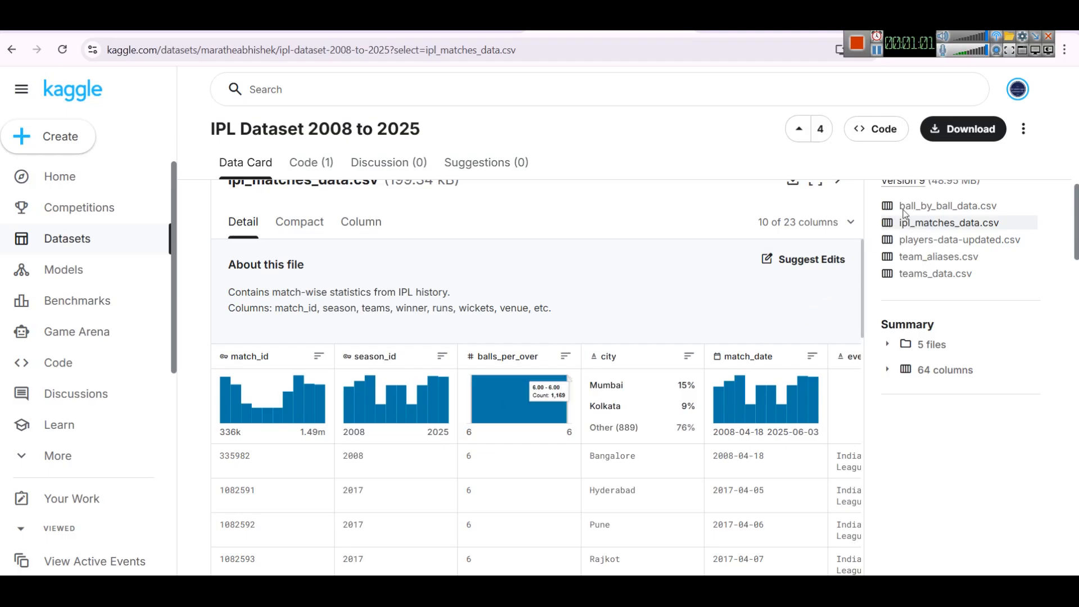
{"action": "left_click", "coordinate": [941, 207]}
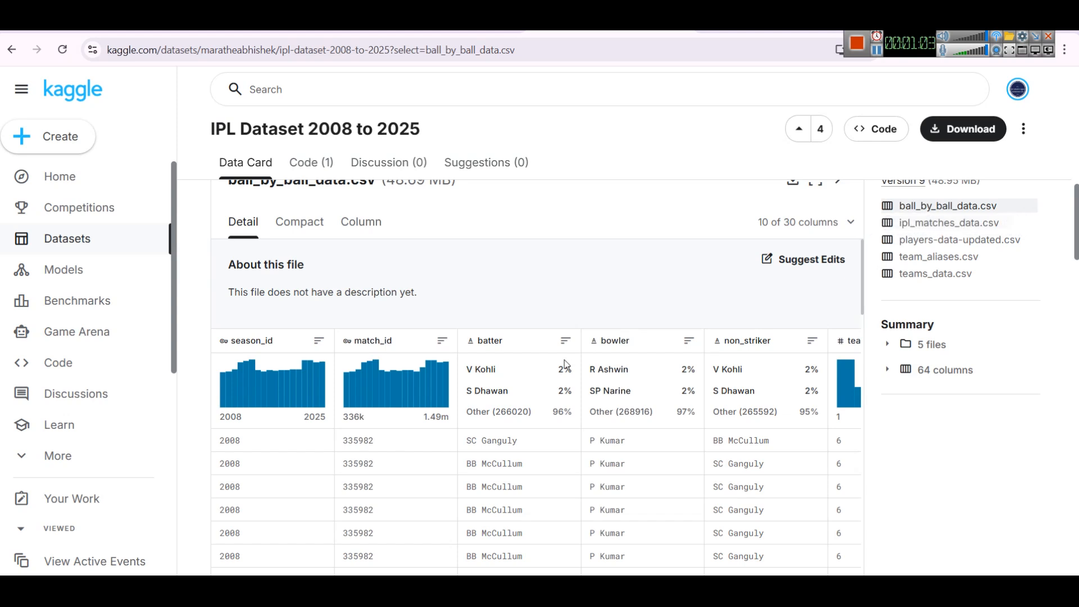
{"action": "left_click", "coordinate": [958, 226]}
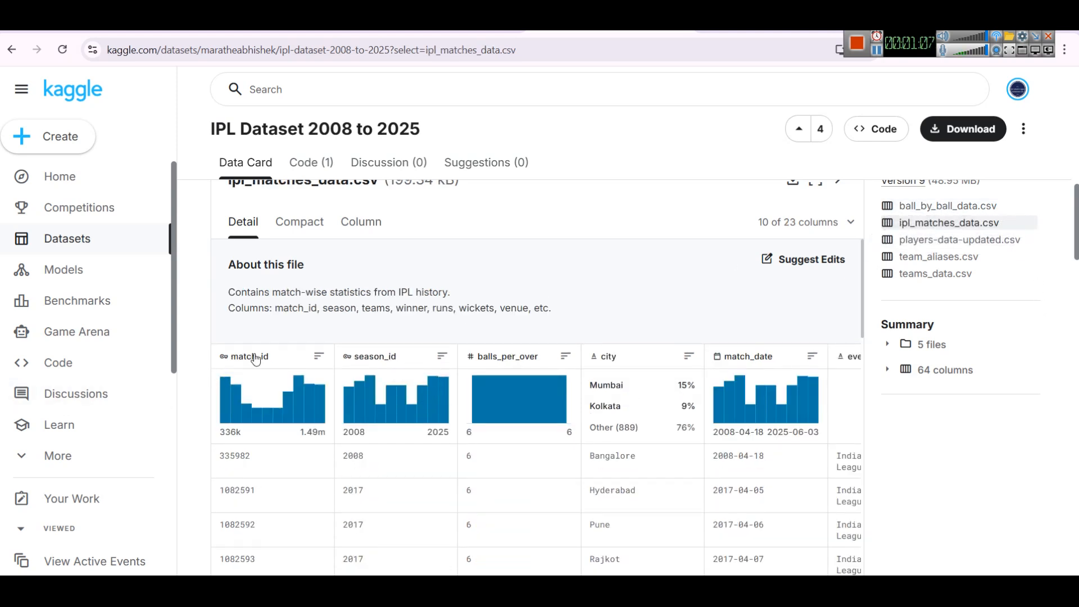
{"action": "left_click", "coordinate": [936, 206]}
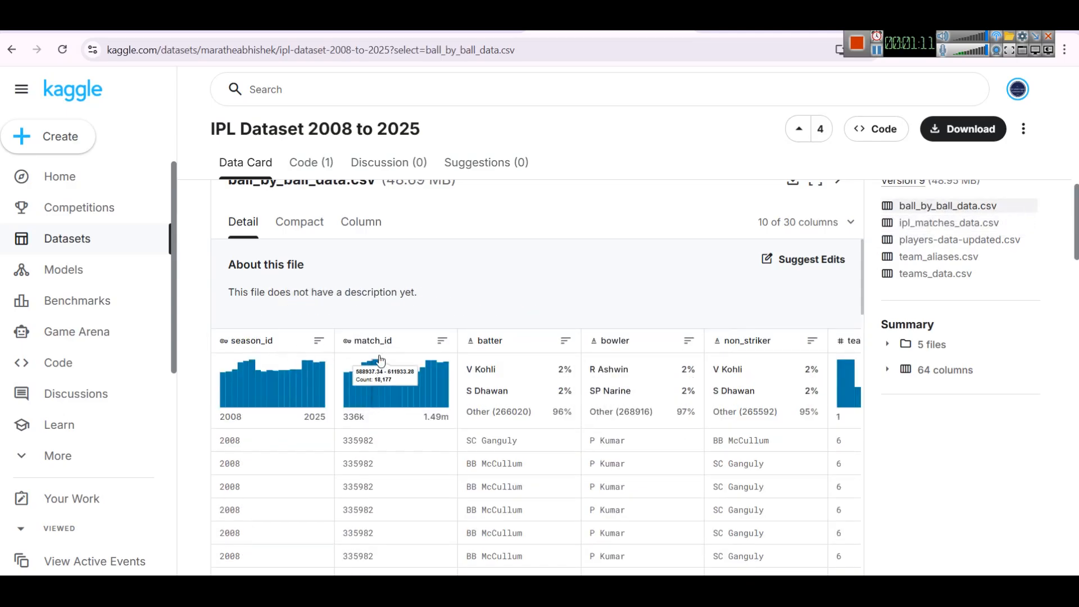
{"action": "mouse_move", "coordinate": [289, 386]}
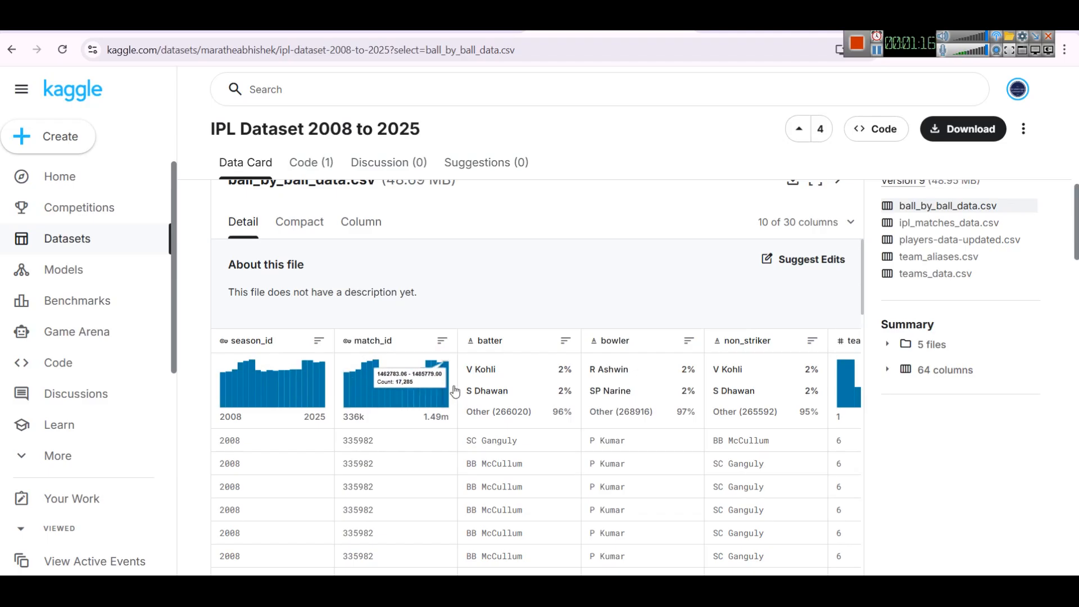
{"action": "scroll", "coordinate": [507, 388], "scroll_direction": "down", "scroll_amount": 2}
{"action": "scroll", "coordinate": [496, 421], "scroll_direction": "up", "scroll_amount": 1}
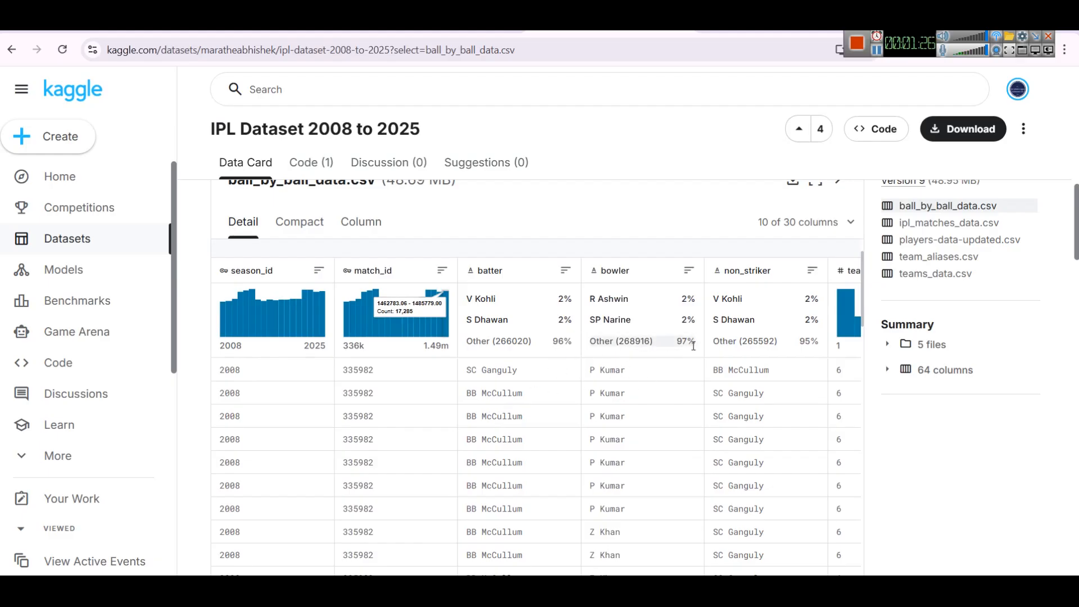
{"action": "left_click", "coordinate": [914, 225]}
{"action": "scroll", "coordinate": [631, 329], "scroll_direction": "down", "scroll_amount": 2}
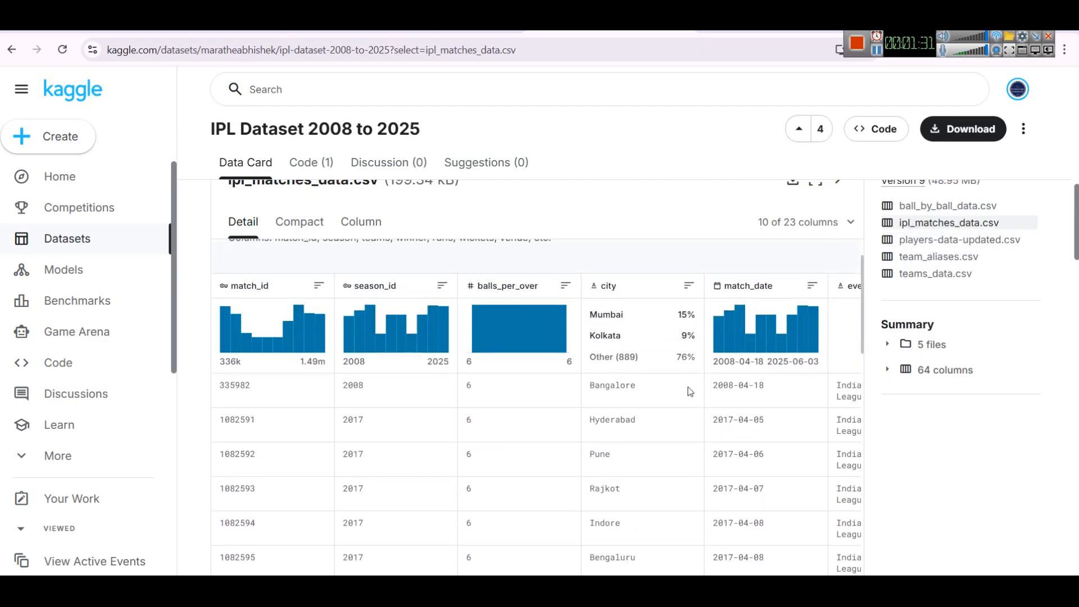
{"action": "scroll", "coordinate": [774, 432], "scroll_direction": "right", "scroll_amount": 5}
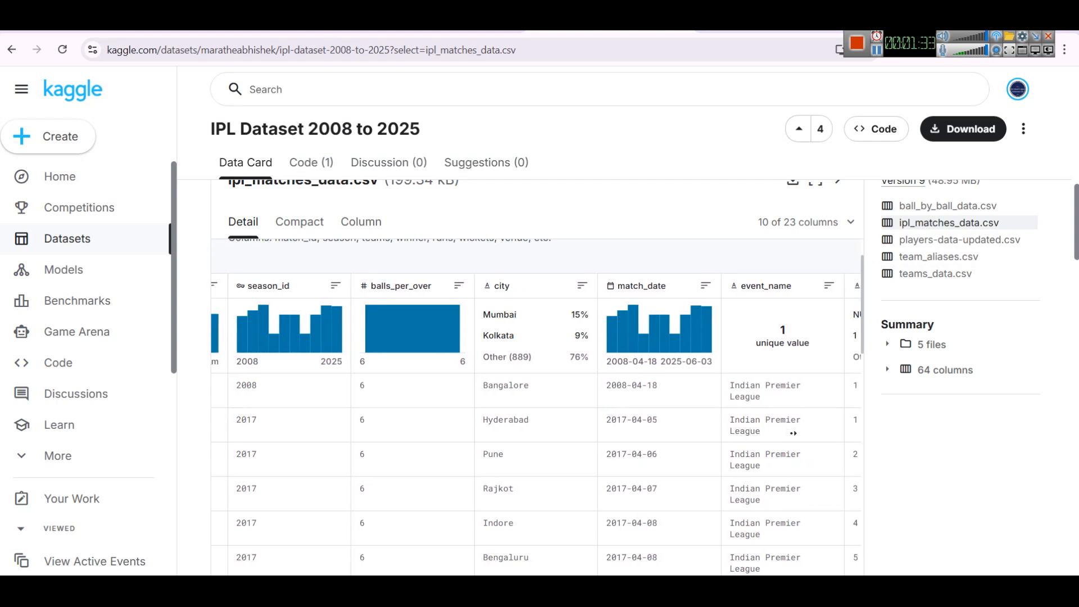
{"action": "scroll", "coordinate": [842, 431], "scroll_direction": "right", "scroll_amount": 6}
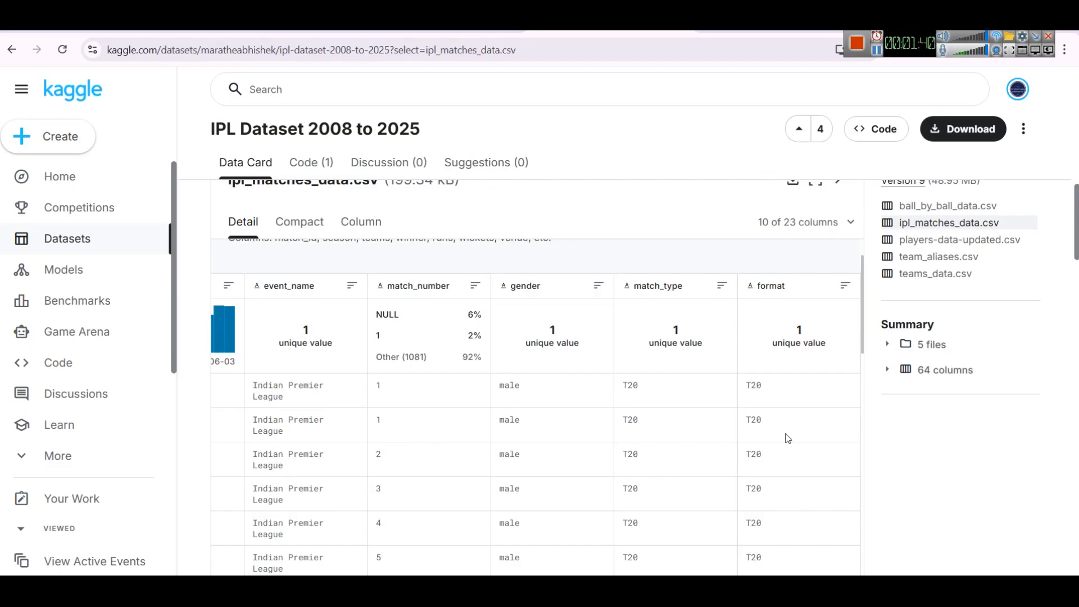
- Back in the file picker, open ball_by_ball_data.csv and load it into the model
{"action": "left_click", "coordinate": [527, 585]}
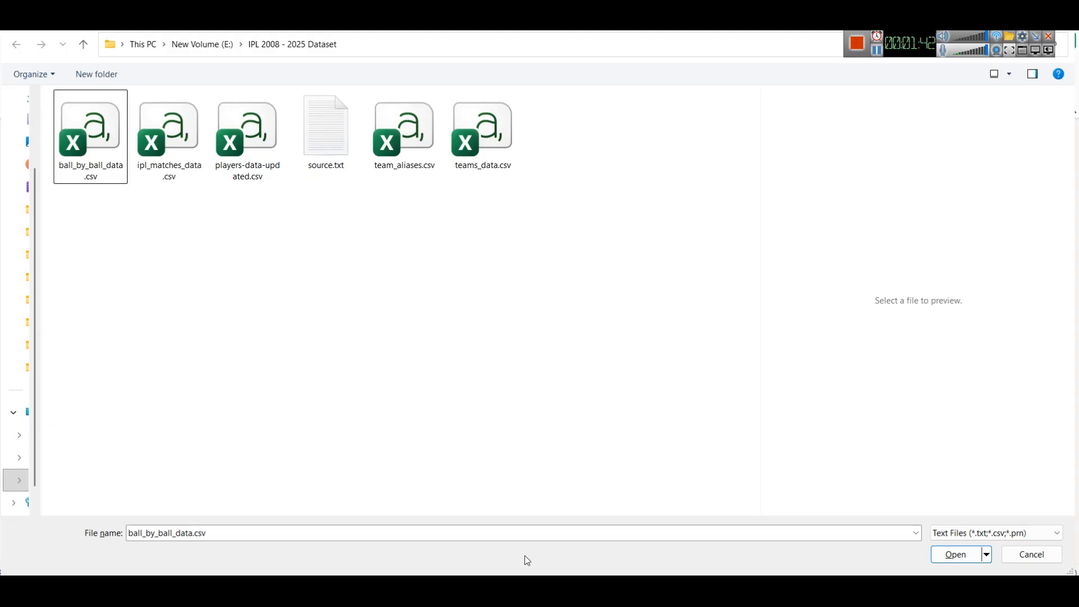
{"action": "left_click", "coordinate": [183, 161]}
{"action": "double_click", "coordinate": [103, 142]}
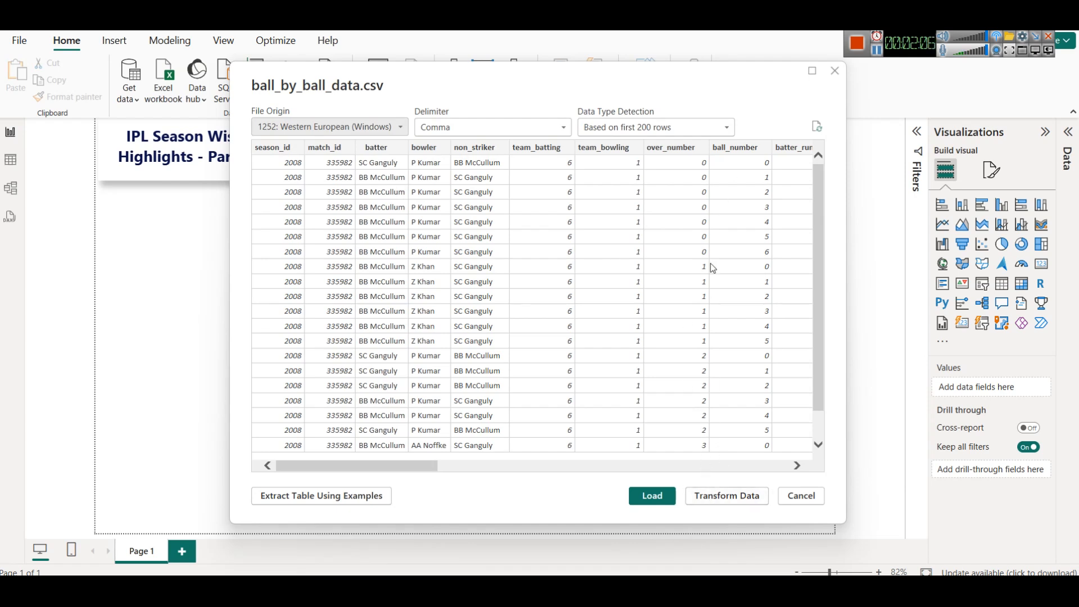
{"action": "mouse_move", "coordinate": [319, 466]}
{"action": "left_mouse_down"}
{"action": "mouse_move", "coordinate": [667, 468]}
{"action": "mouse_move", "coordinate": [337, 466]}
{"action": "left_mouse_up"}
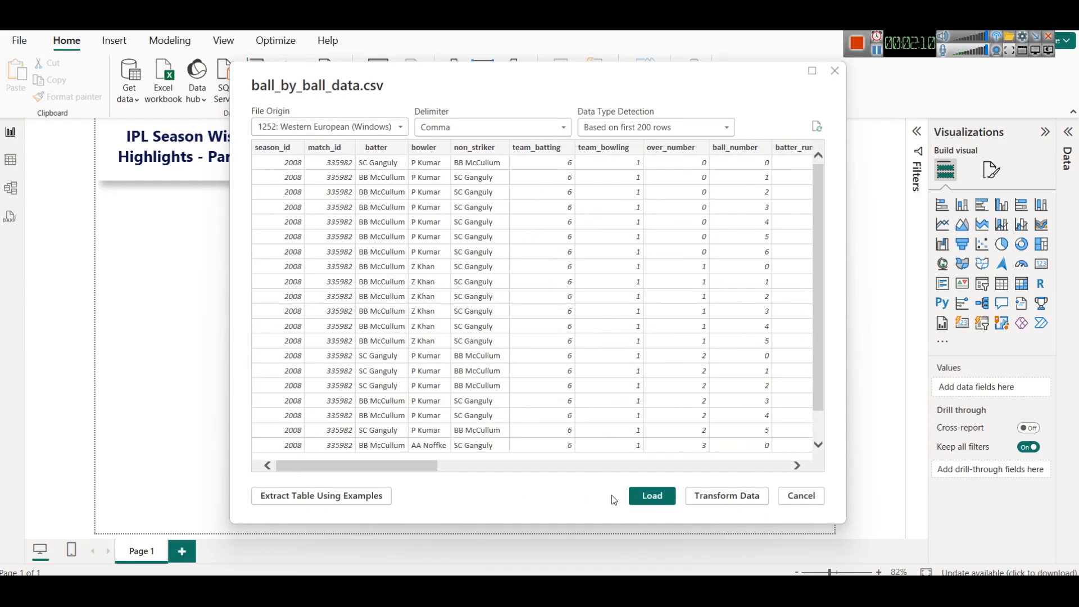
{"action": "left_click", "coordinate": [647, 495]}
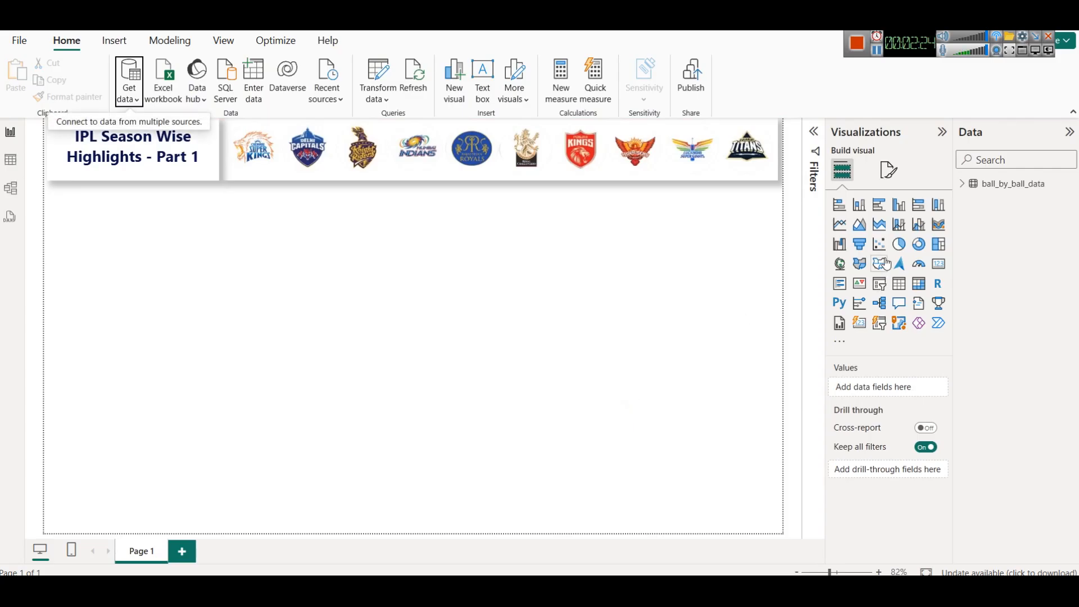
- Import ipl_matches_data.csv as a second Text/CSV source and load it into the model
{"action": "left_click", "coordinate": [964, 184]}
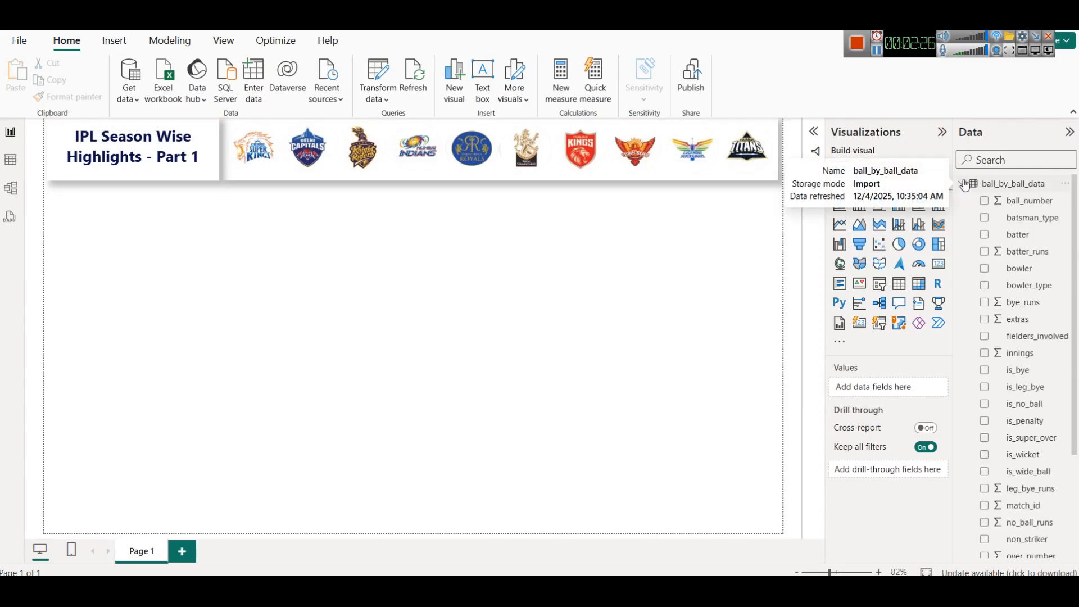
{"action": "left_click", "coordinate": [125, 101]}
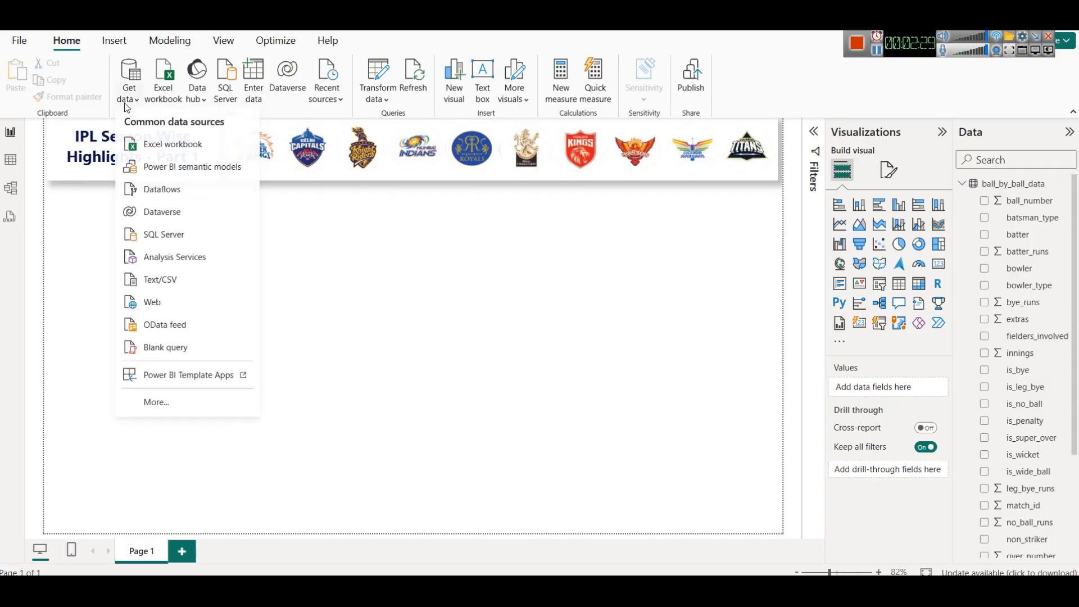
{"action": "left_click", "coordinate": [162, 278]}
{"action": "left_click", "coordinate": [174, 132]}
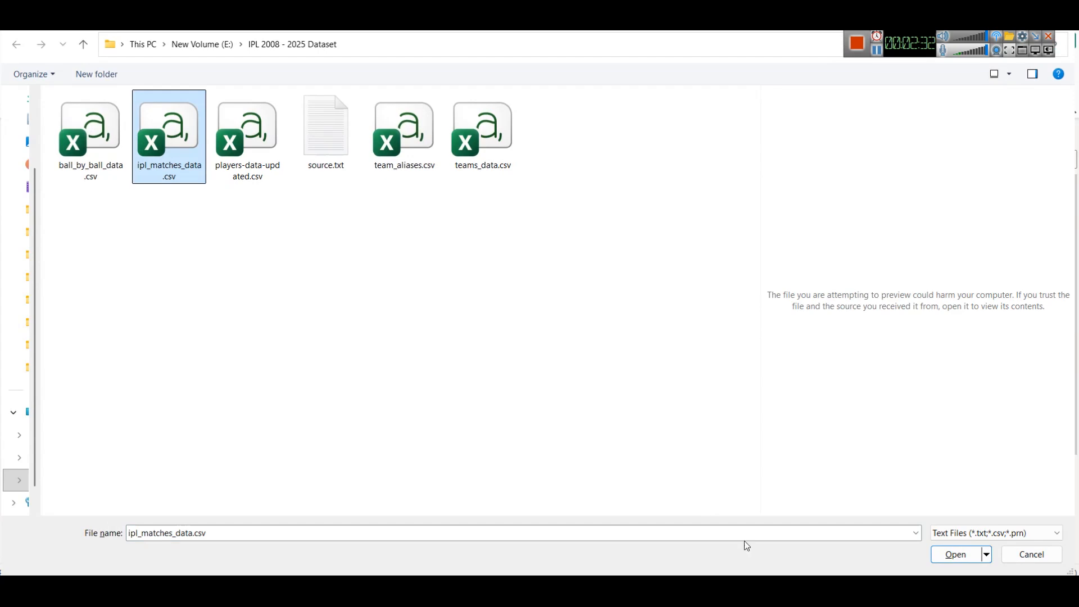
{"action": "left_click", "coordinate": [956, 554]}
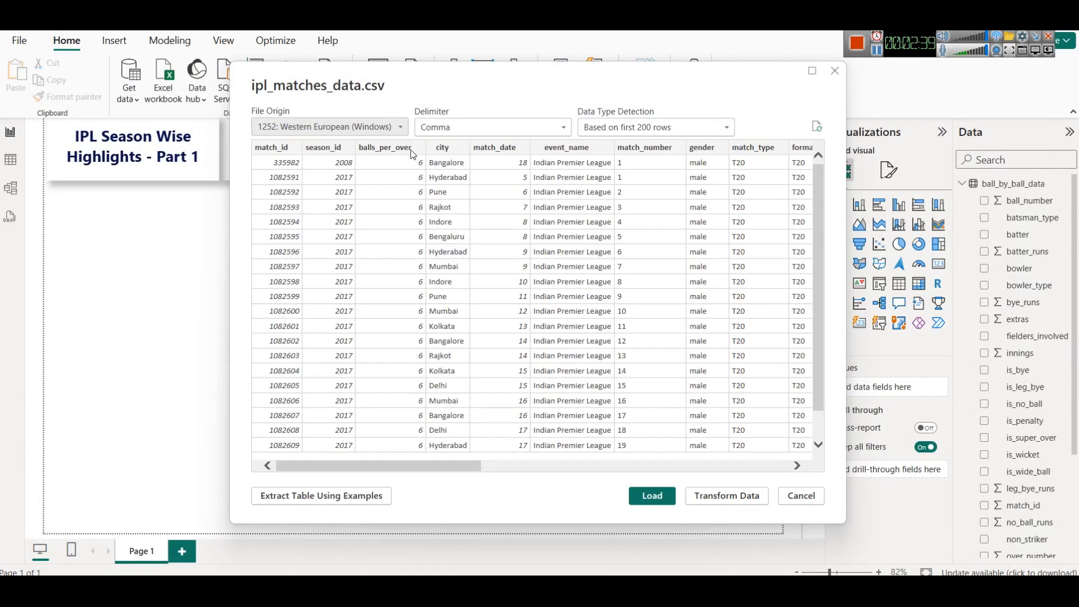
{"action": "left_click_drag", "start_coordinate": [476, 462], "coordinate": [807, 482]}
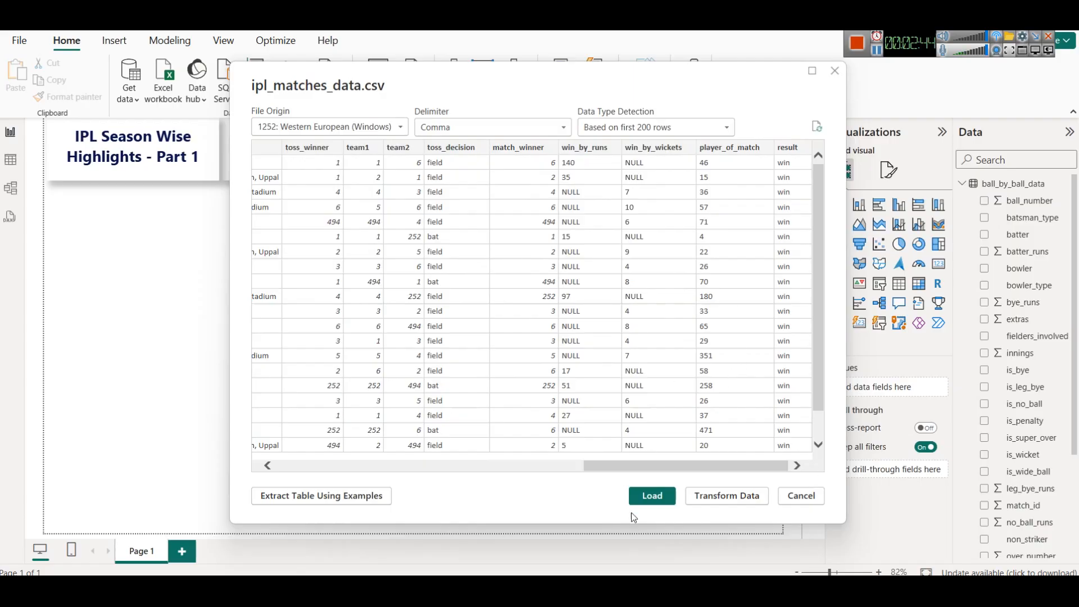
{"action": "left_click", "coordinate": [652, 496]}
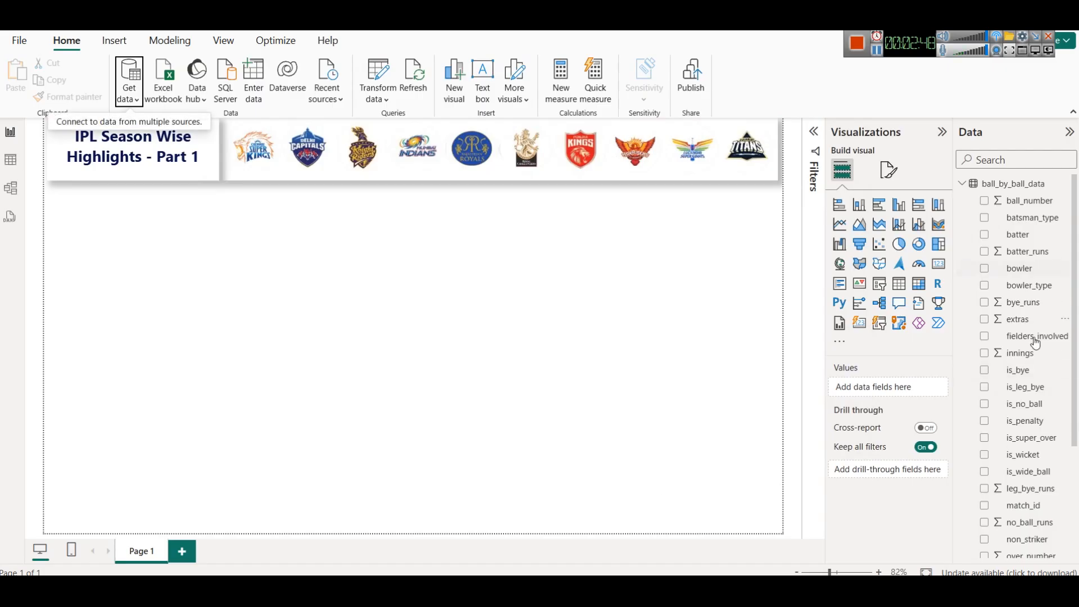
- Inspect the fields and rows of both loaded tables in data view, then open the model view
{"action": "scroll", "coordinate": [1036, 360], "scroll_direction": "down", "scroll_amount": 3}
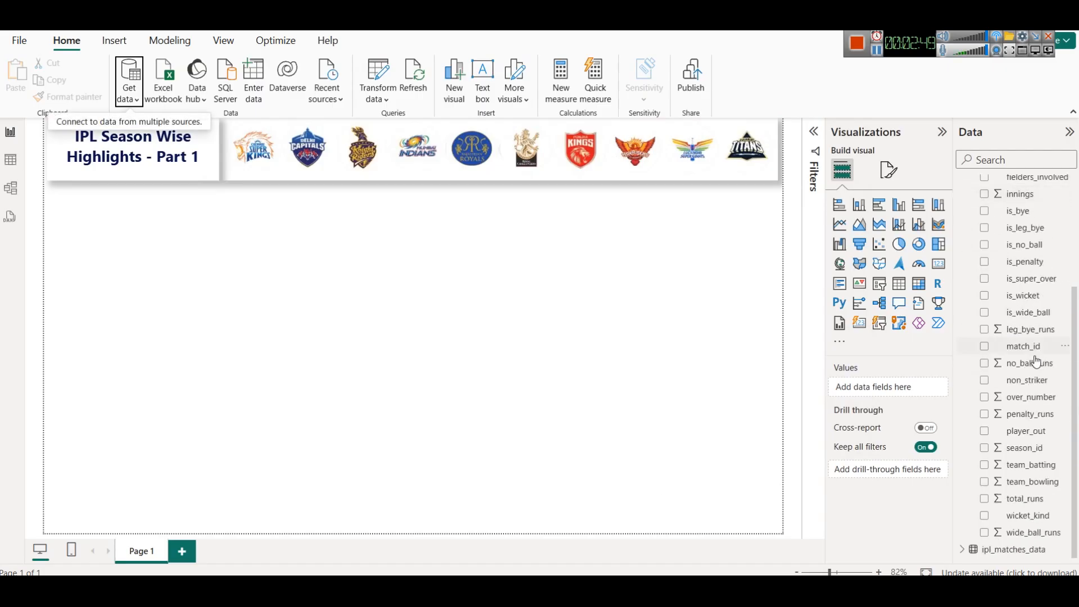
{"action": "left_click", "coordinate": [962, 551]}
{"action": "scroll", "coordinate": [1012, 458], "scroll_direction": "down", "scroll_amount": 5}
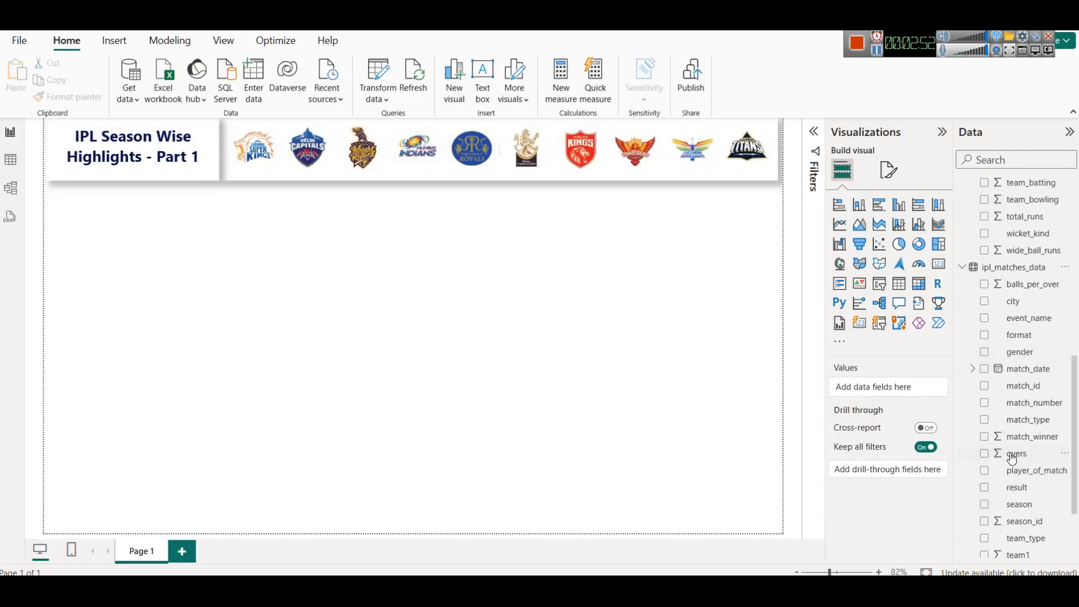
{"action": "left_click", "coordinate": [19, 162]}
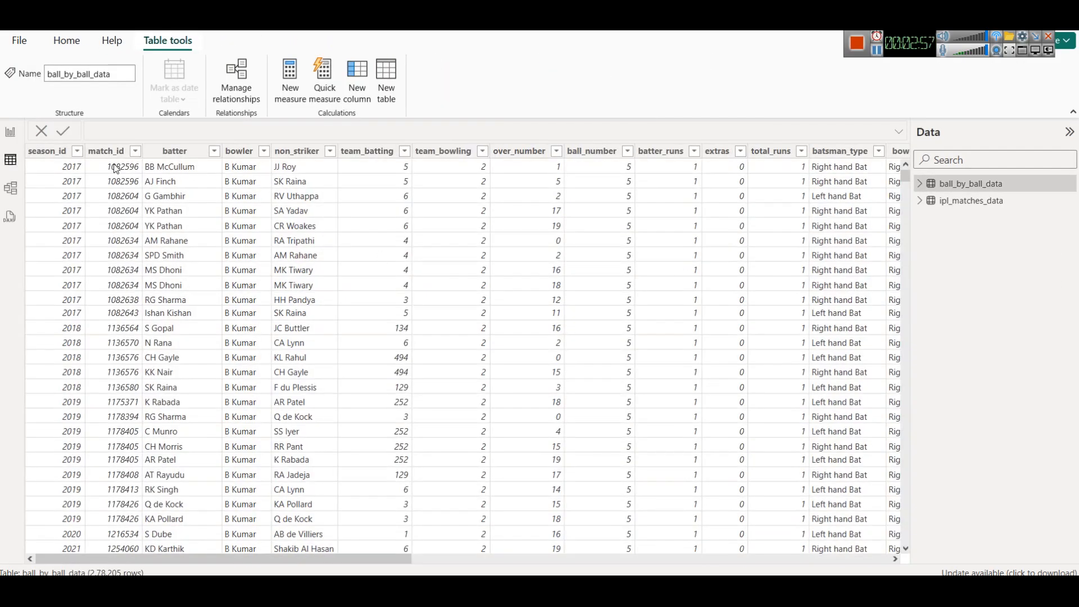
{"action": "left_click", "coordinate": [111, 155]}
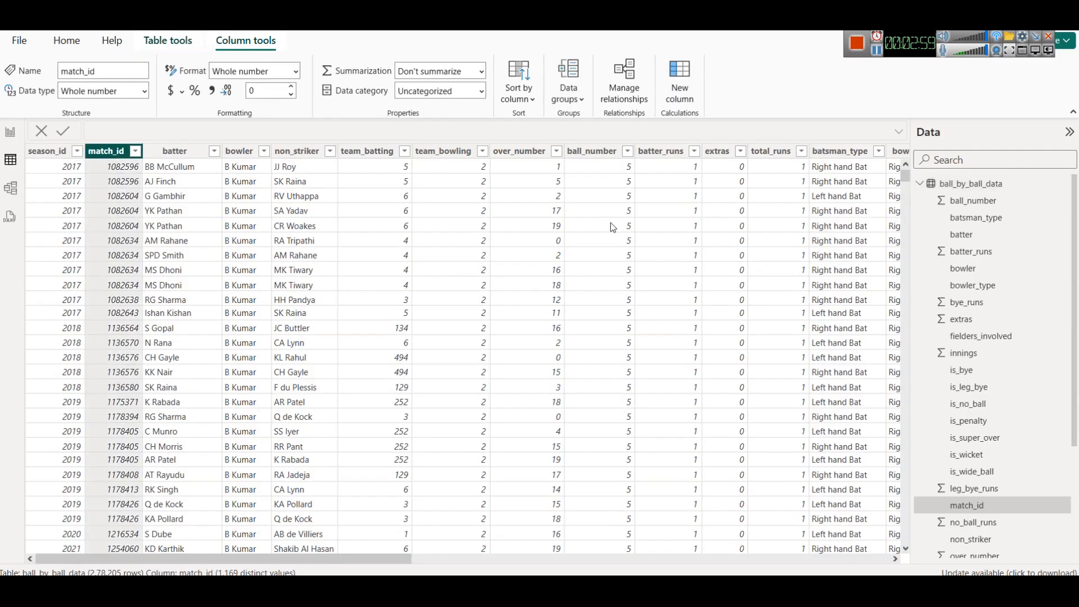
{"action": "left_click", "coordinate": [921, 184]}
{"action": "left_click", "coordinate": [934, 200]}
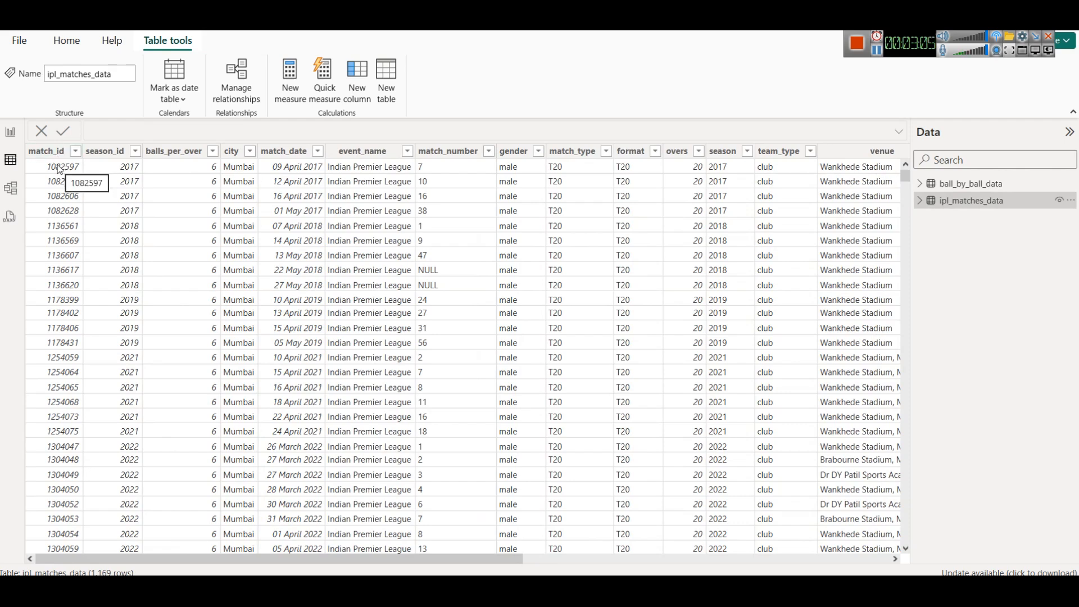
{"action": "left_click", "coordinate": [5, 186]}
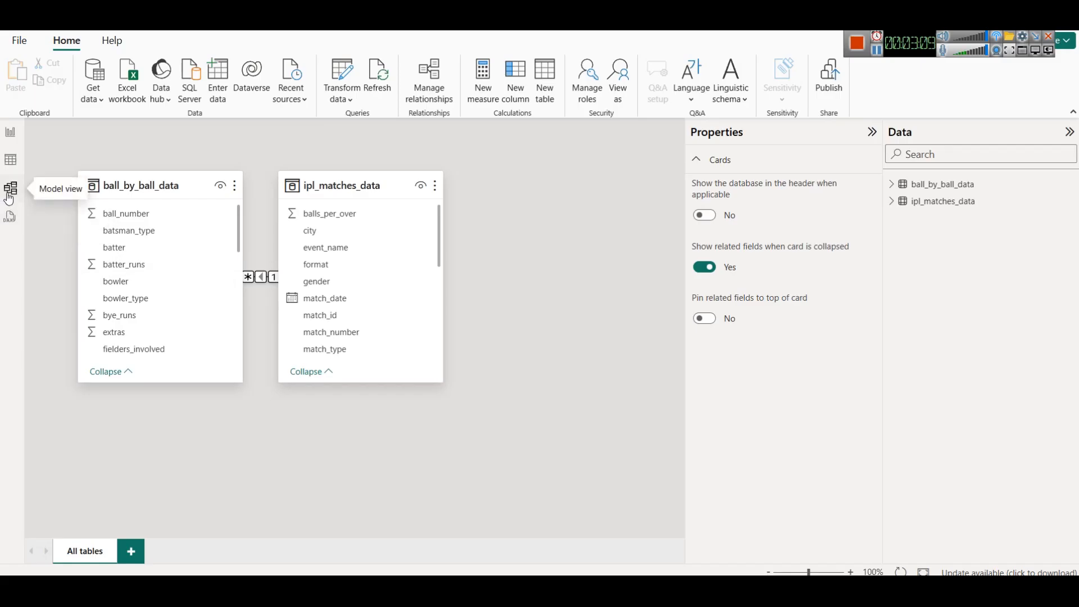
- Reposition the ipl_matches_data card and inspect its match_id relationship with ball_by_ball_data, collapsing the Properties pane
{"action": "left_click_drag", "start_coordinate": [317, 192], "coordinate": [366, 195]}
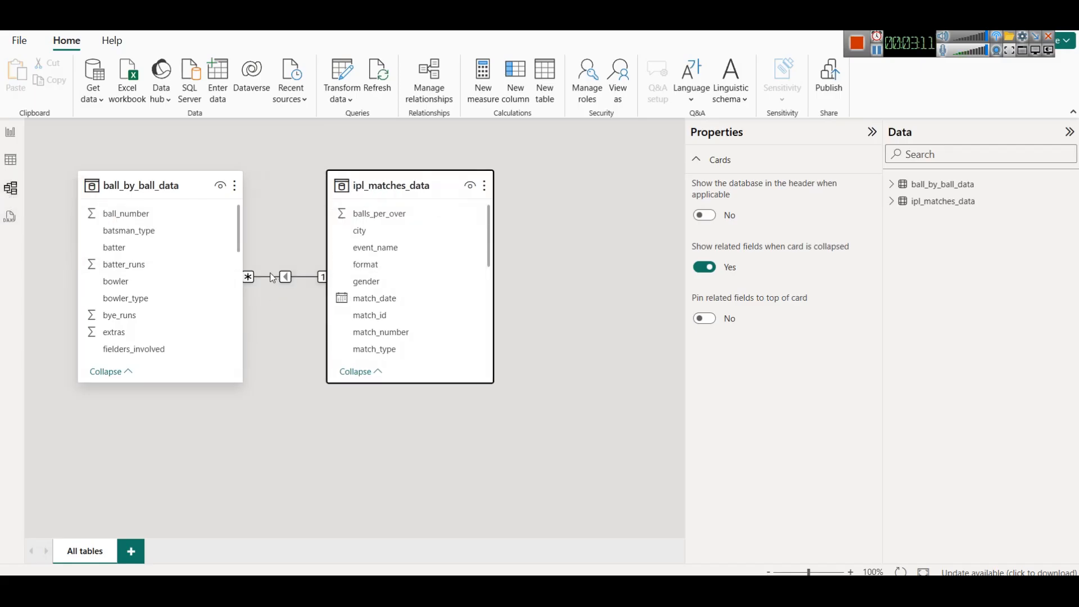
{"action": "scroll", "coordinate": [183, 270], "scroll_direction": "down", "scroll_amount": 4}
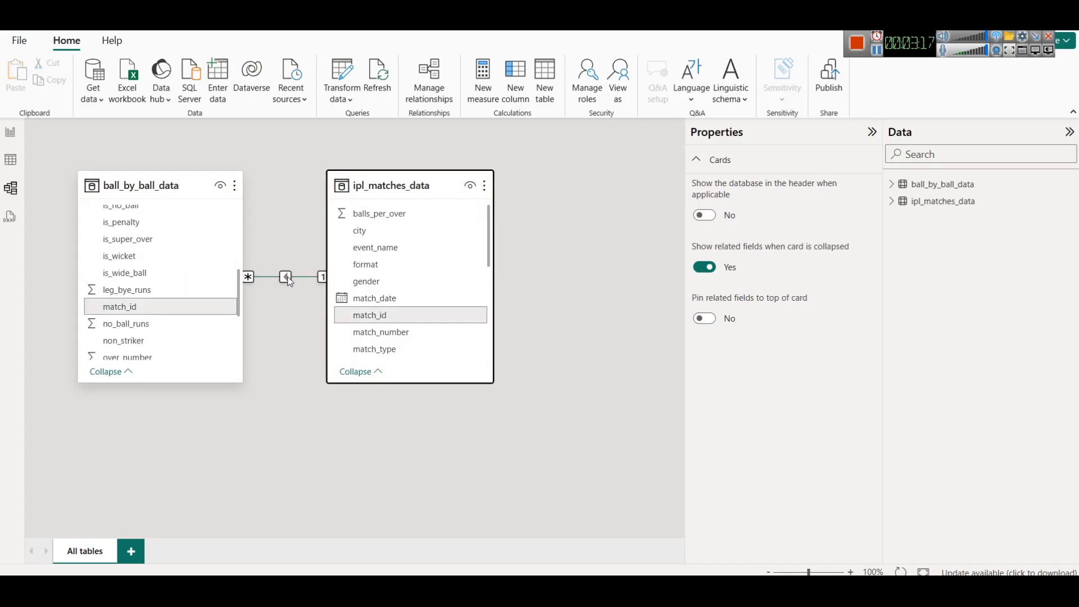
{"action": "left_click", "coordinate": [872, 133]}
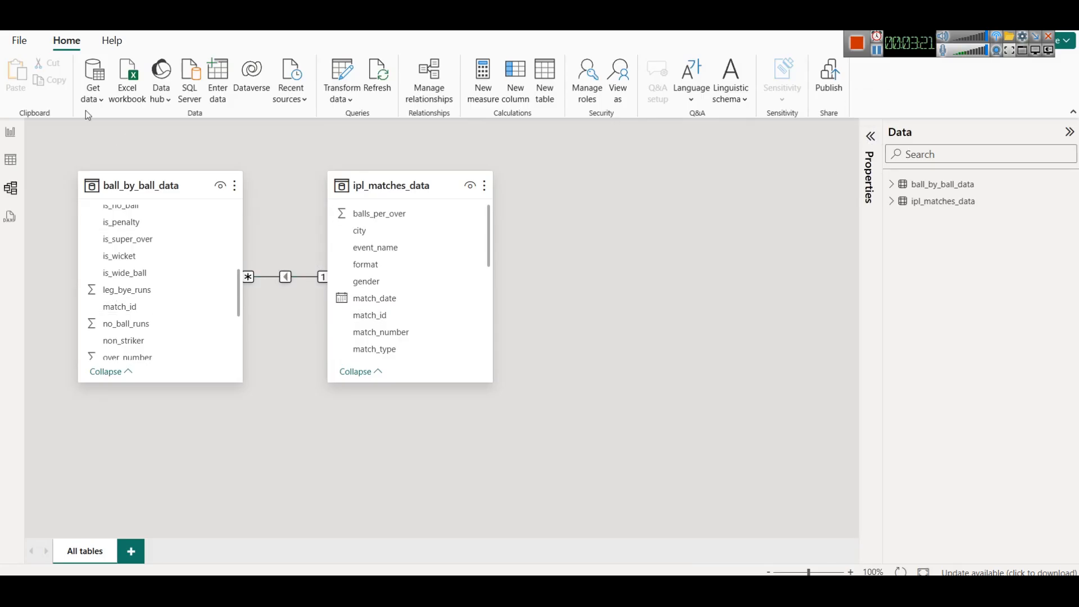
- Back in report view, import players-data-updated.csv as a Text/CSV source and load it into the model
{"action": "left_click", "coordinate": [11, 133]}
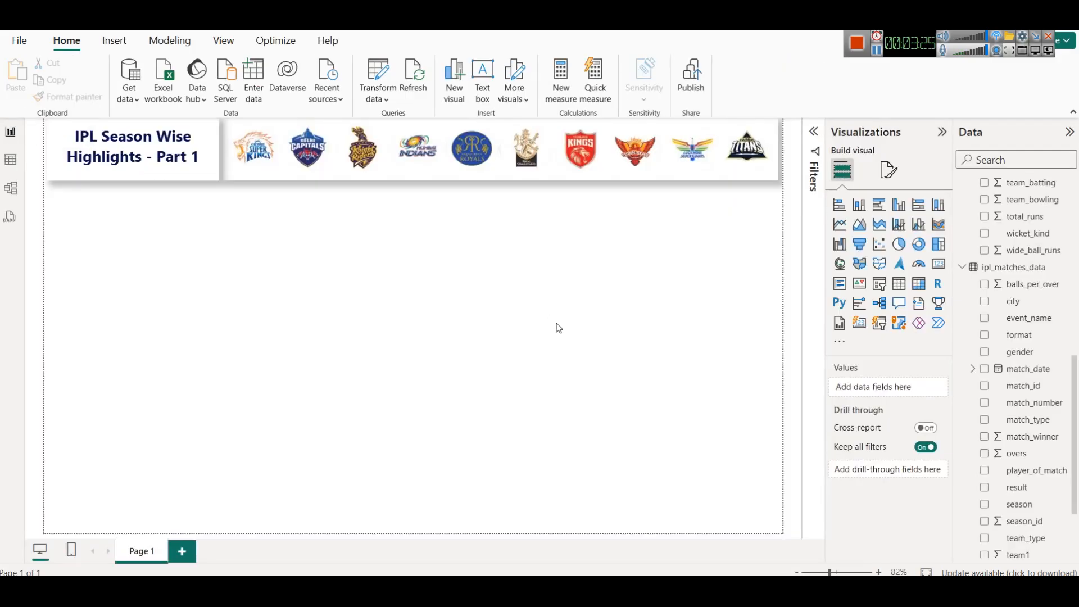
{"action": "left_click", "coordinate": [135, 100]}
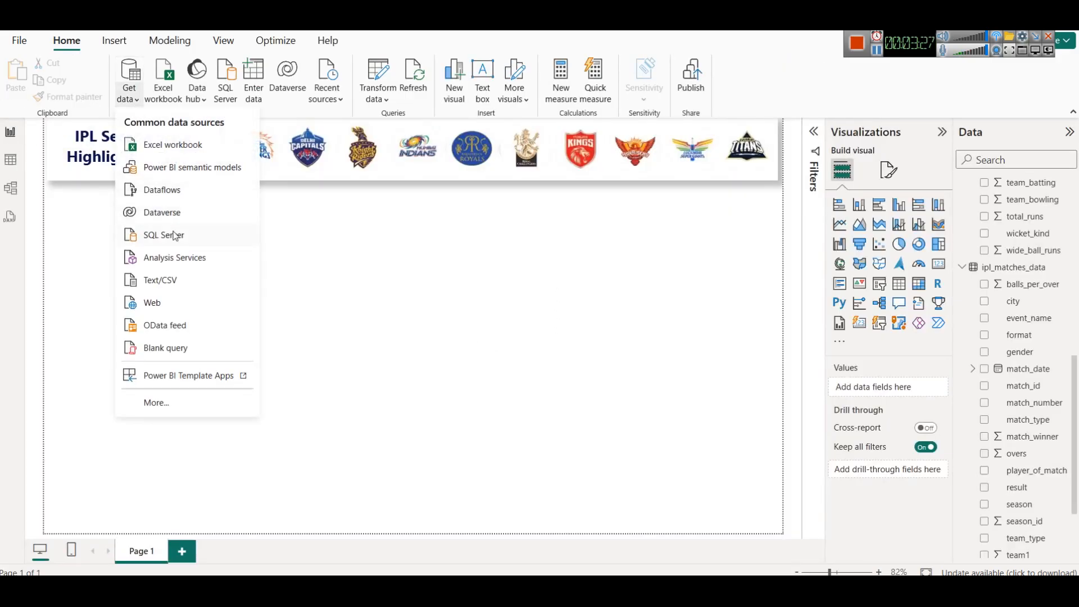
{"action": "left_click", "coordinate": [178, 286]}
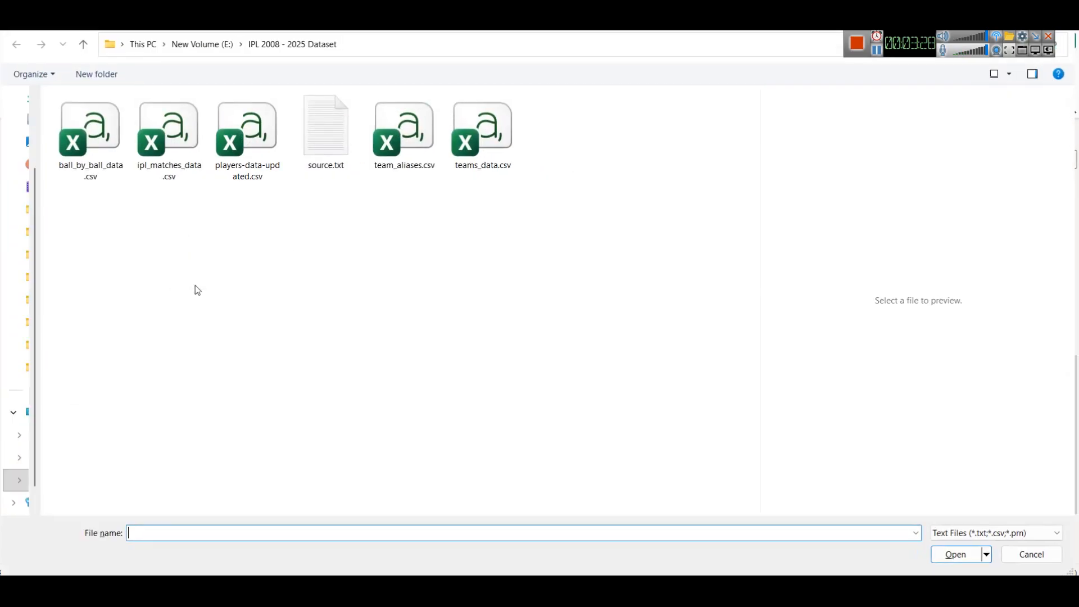
{"action": "left_click", "coordinate": [247, 141]}
{"action": "left_click", "coordinate": [968, 562]}
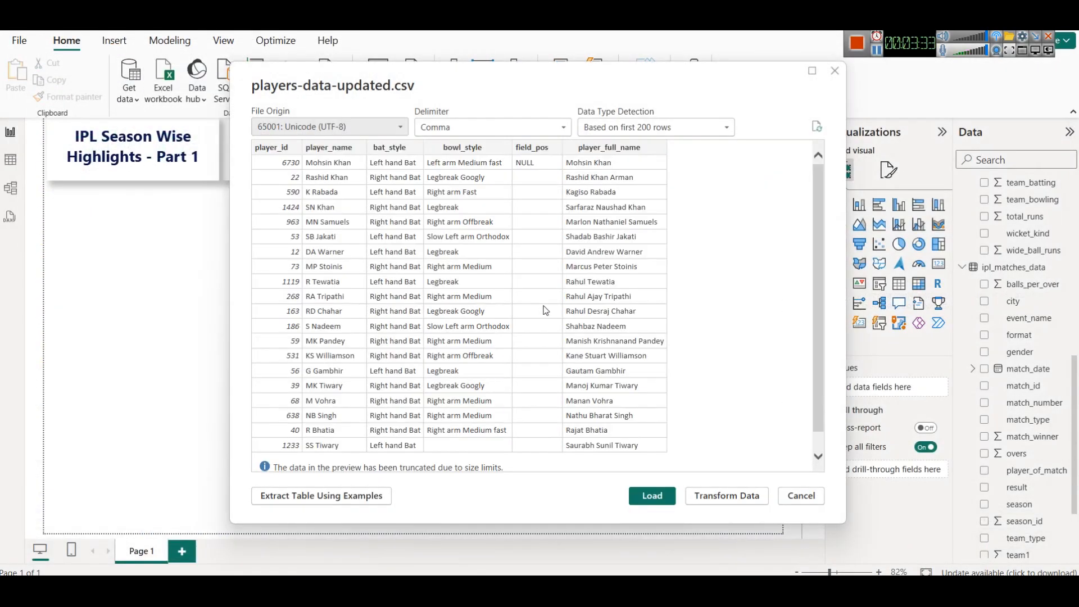
{"action": "scroll", "coordinate": [647, 281], "scroll_direction": "down", "scroll_amount": 1}
{"action": "scroll", "coordinate": [635, 287], "scroll_direction": "up", "scroll_amount": 1}
{"action": "scroll", "coordinate": [613, 285], "scroll_direction": "down", "scroll_amount": 1}
{"action": "left_click", "coordinate": [652, 495]}
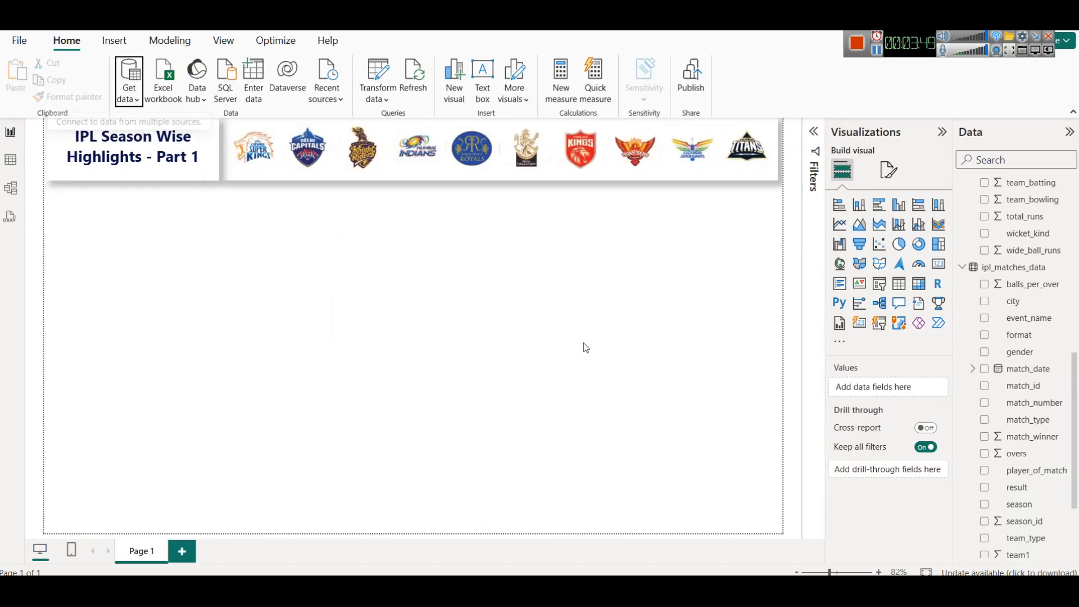
- Import teams_data.csv as another Text/CSV source and load it into the model
{"action": "scroll", "coordinate": [1040, 410], "scroll_direction": "down", "scroll_amount": 3}
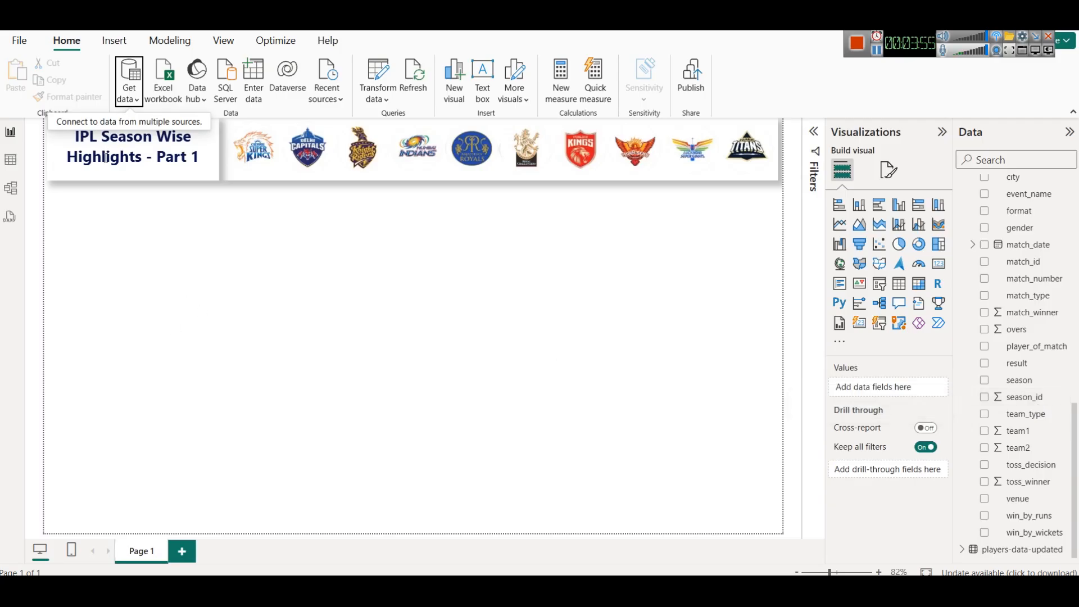
{"action": "left_click", "coordinate": [134, 104]}
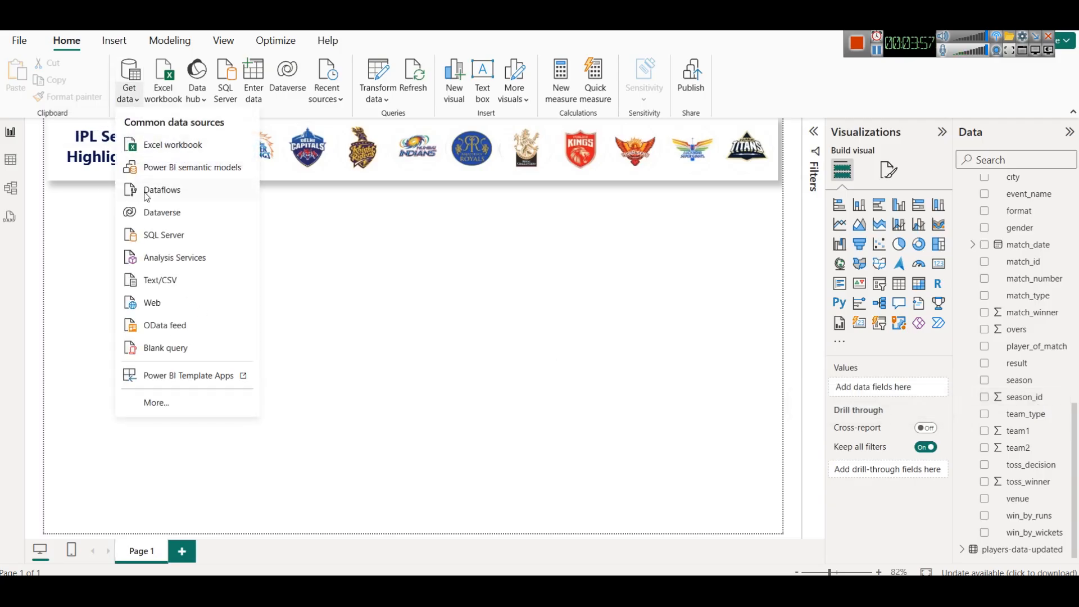
{"action": "left_click", "coordinate": [175, 280]}
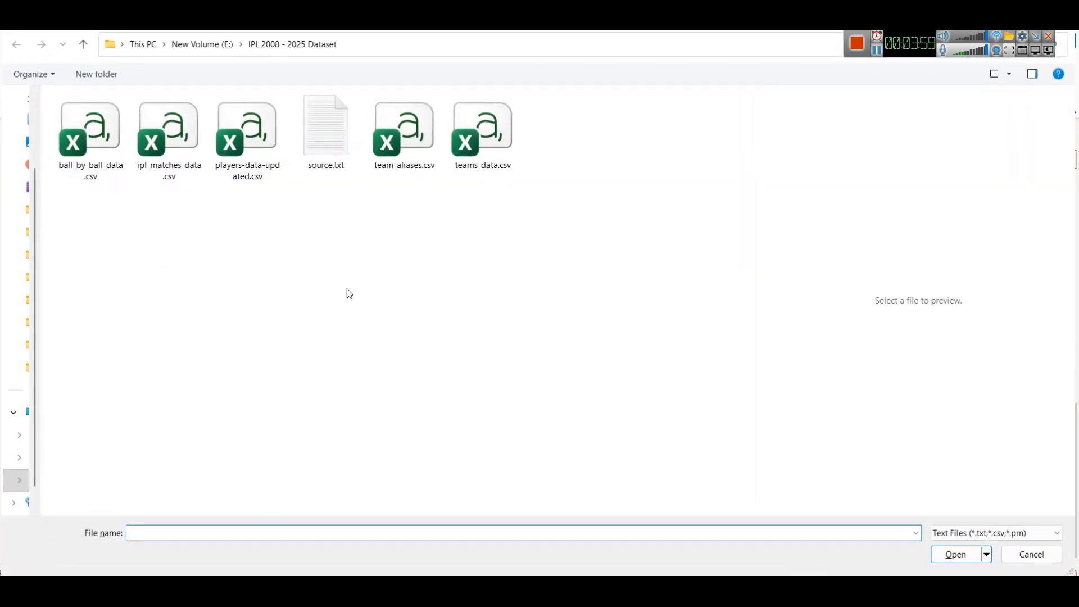
{"action": "left_click", "coordinate": [418, 141]}
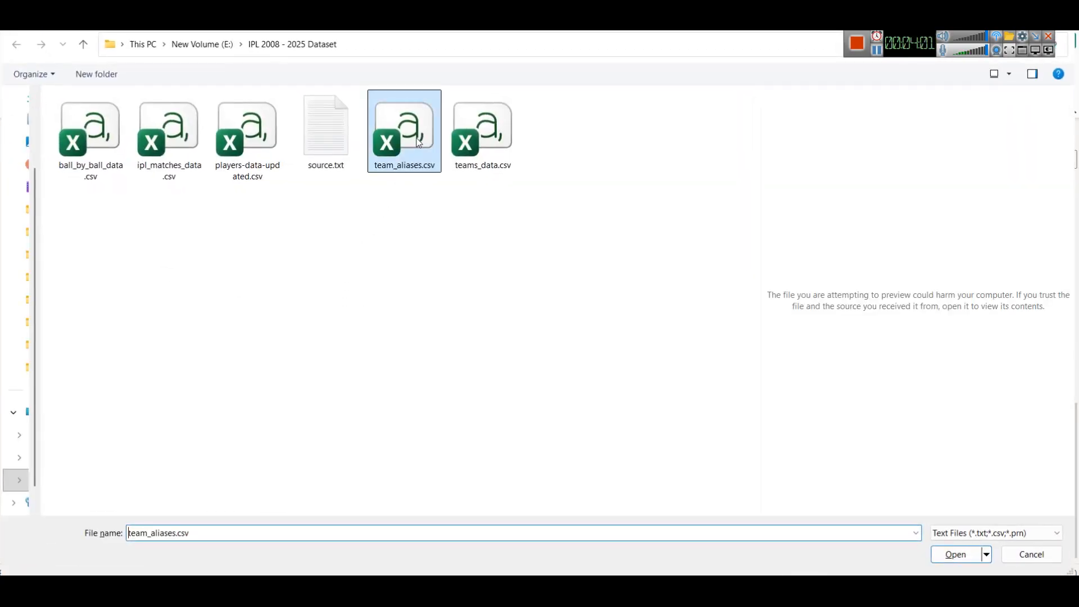
{"action": "left_click", "coordinate": [485, 140]}
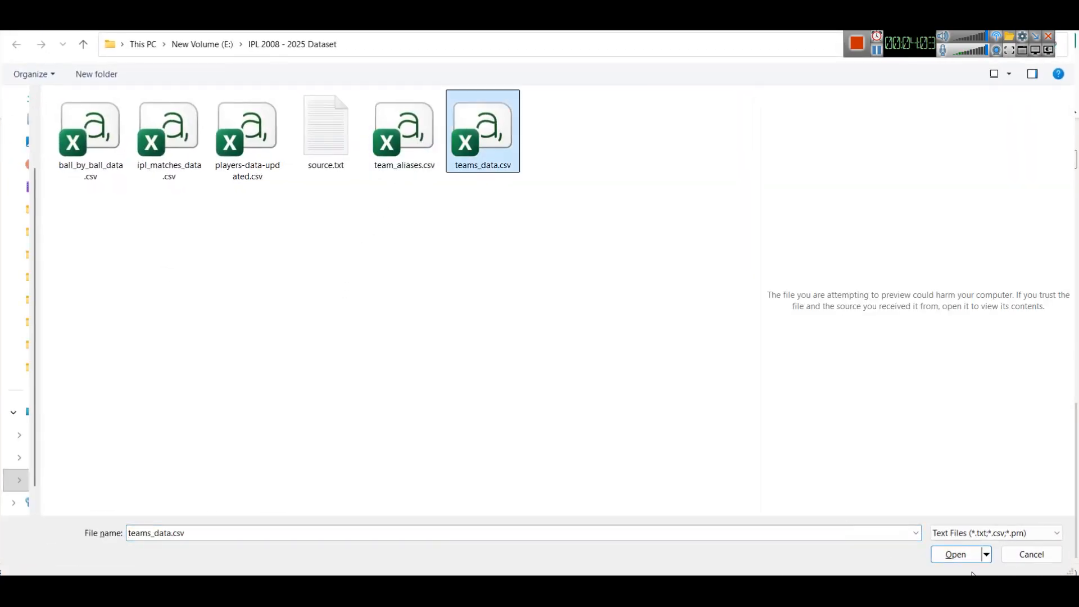
{"action": "left_click", "coordinate": [956, 555]}
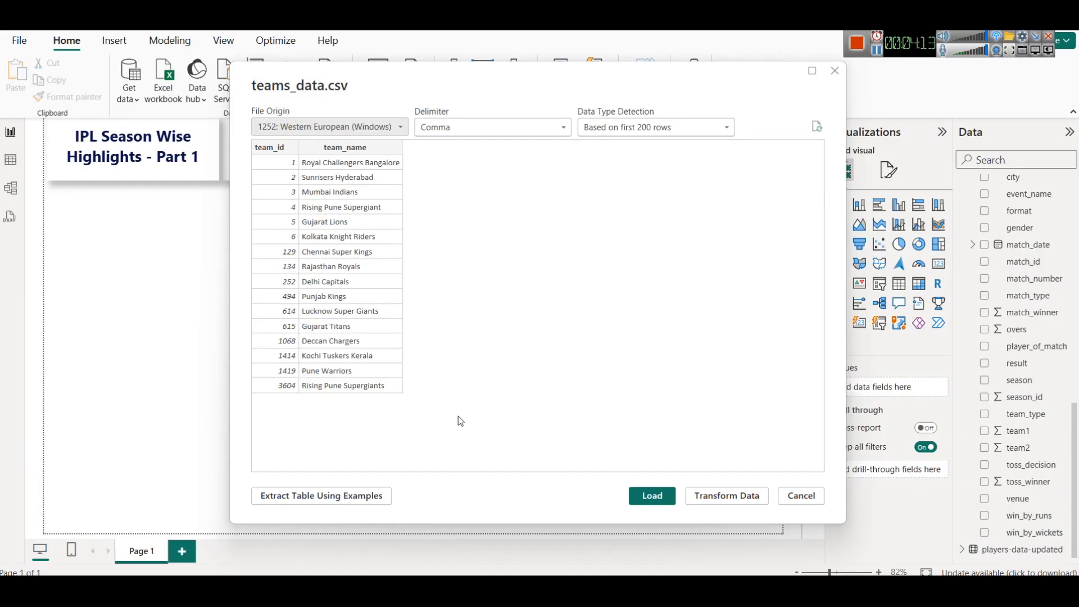
{"action": "left_click", "coordinate": [652, 496]}
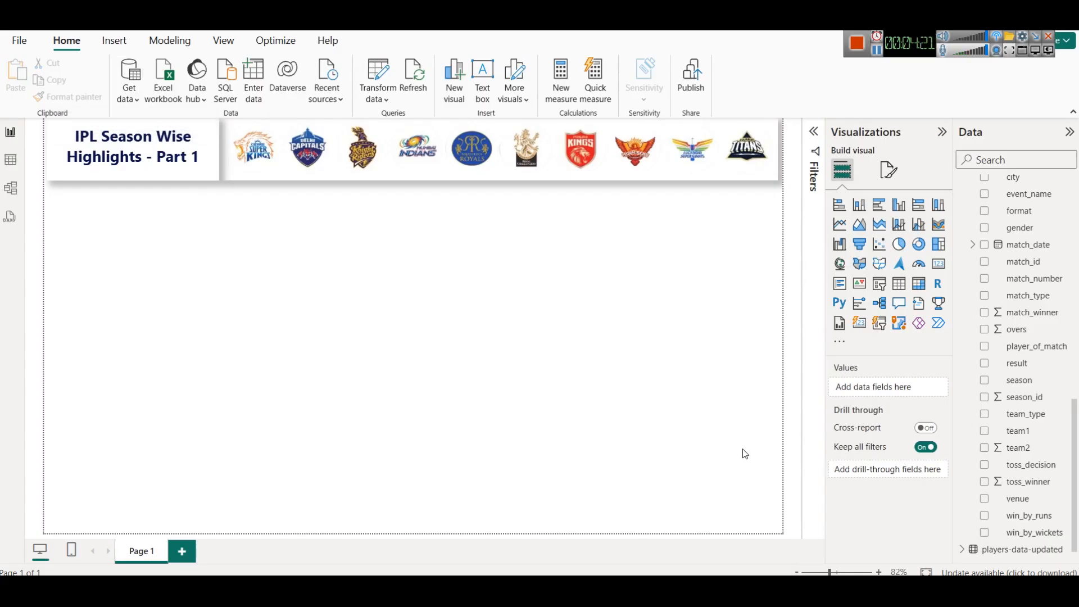
- Review the loaded tables in the Data pane, collapsing their field lists
{"action": "scroll", "coordinate": [1053, 472], "scroll_direction": "down", "scroll_amount": 1}
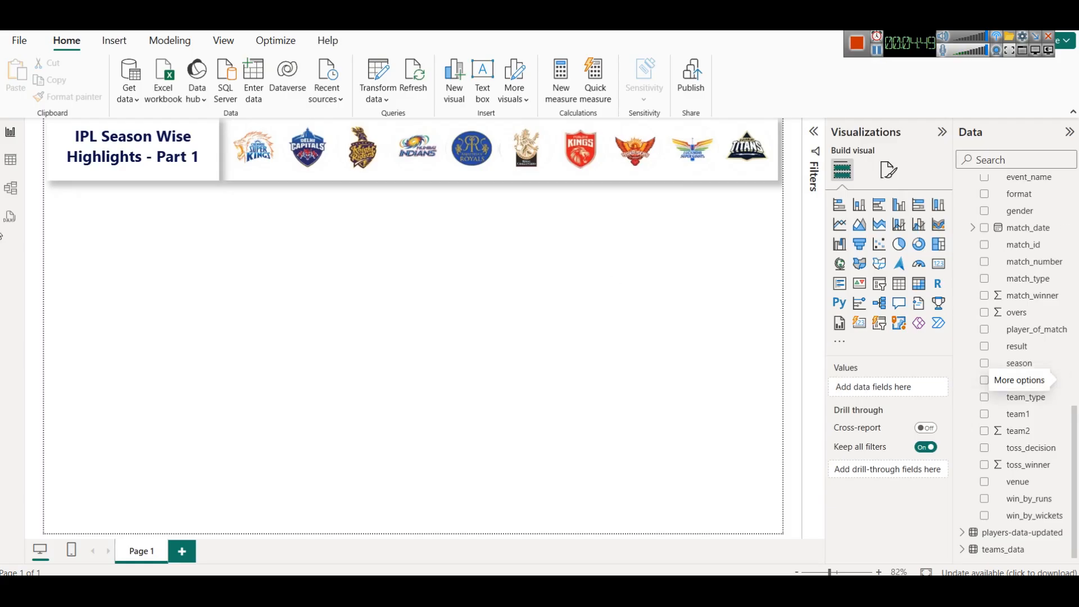
{"action": "scroll", "coordinate": [1005, 474], "scroll_direction": "up", "scroll_amount": 5}
{"action": "scroll", "coordinate": [1005, 474], "scroll_direction": "up", "scroll_amount": 4}
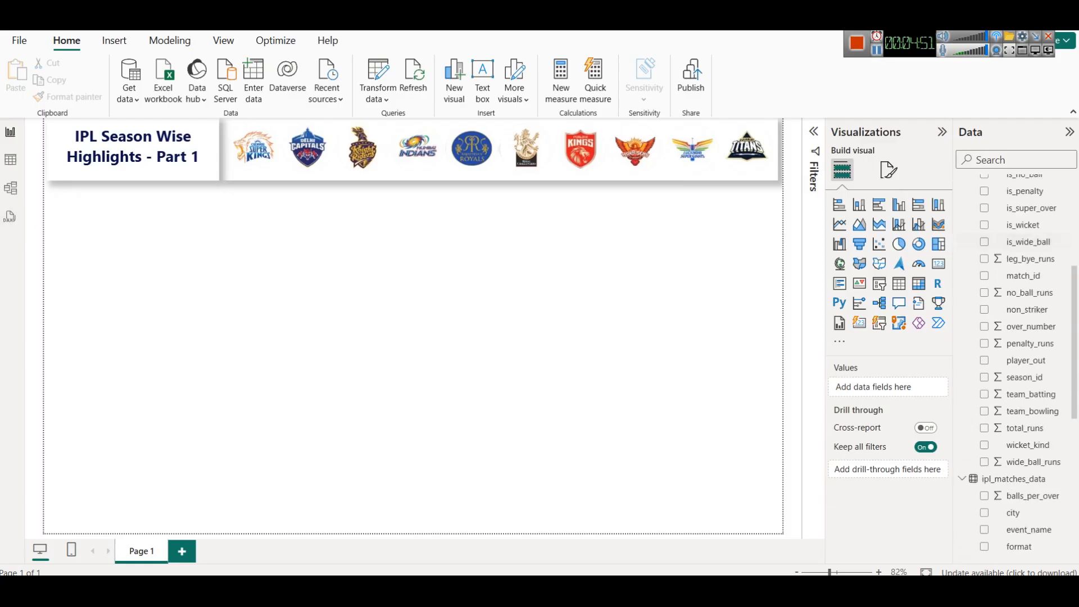
{"action": "left_click", "coordinate": [963, 184]}
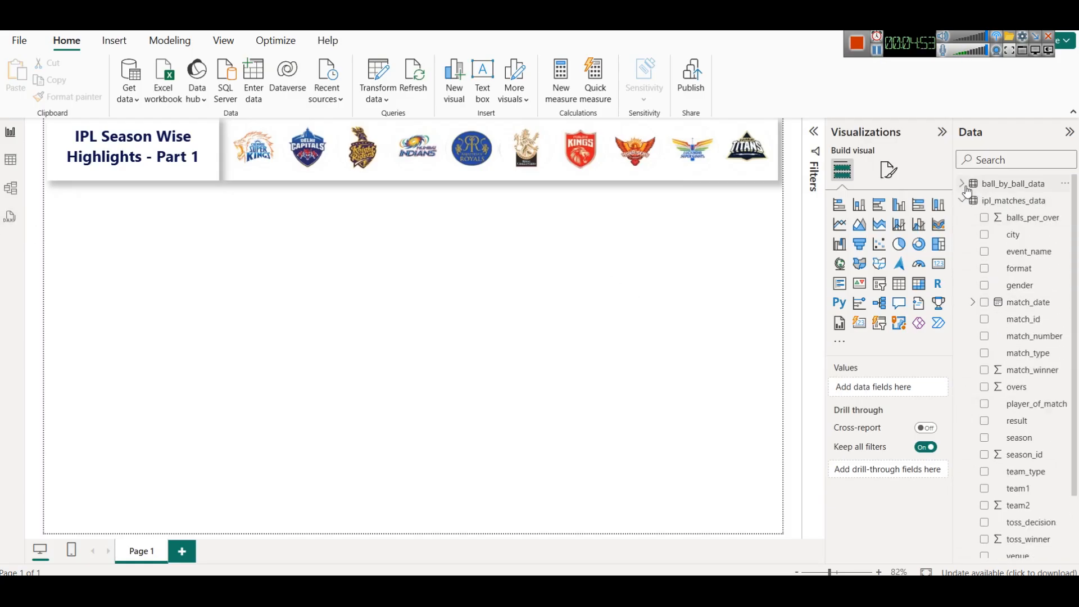
{"action": "left_click", "coordinate": [963, 201]}
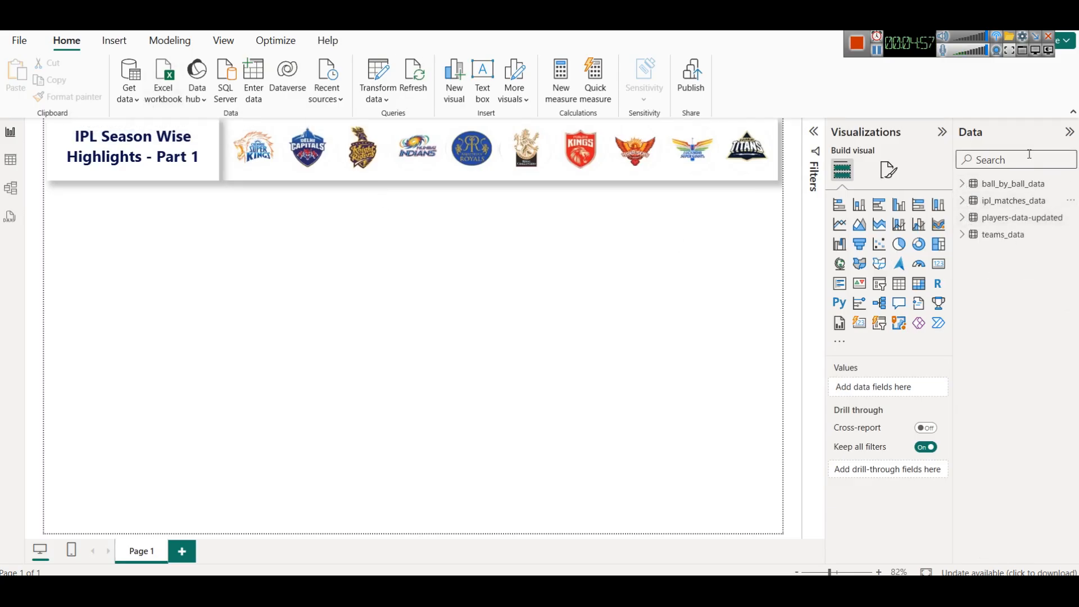
{"action": "left_click", "coordinate": [964, 184]}
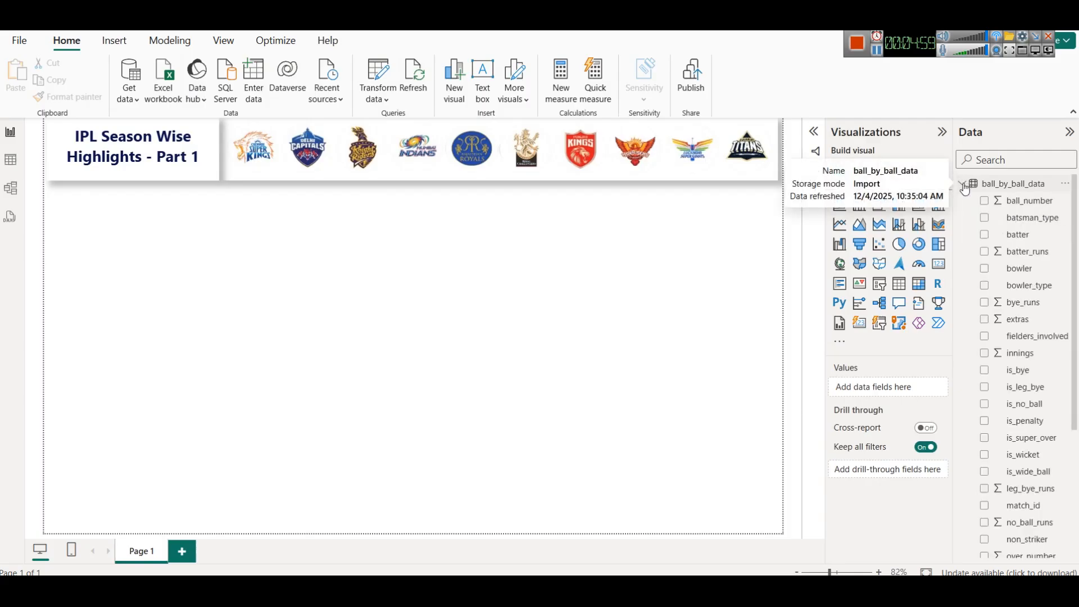
{"action": "left_click", "coordinate": [964, 185]}
{"action": "left_click", "coordinate": [964, 185]}
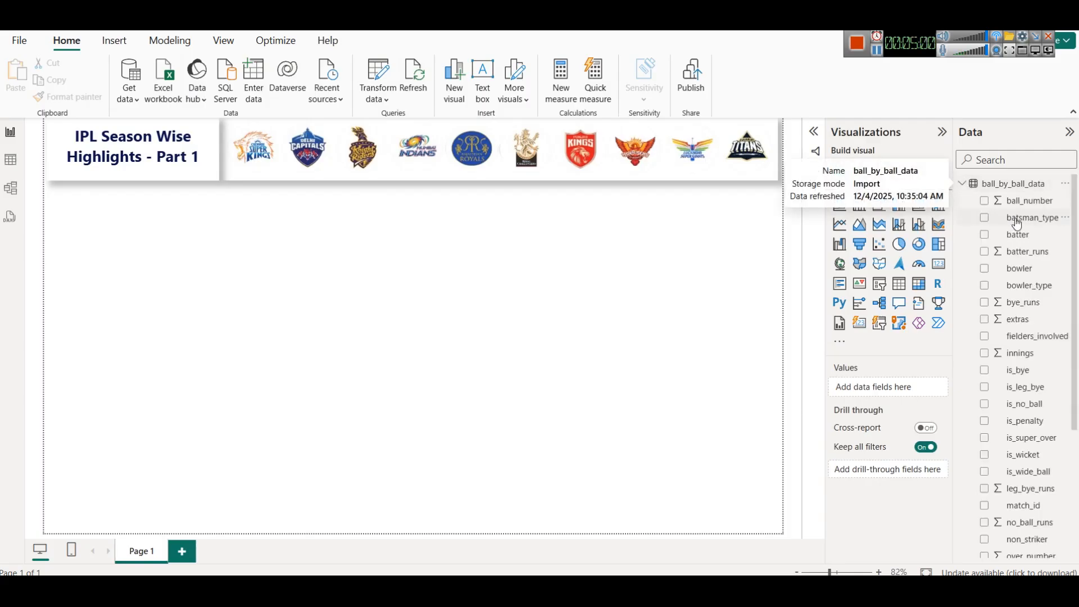
{"action": "left_click", "coordinate": [961, 186]}
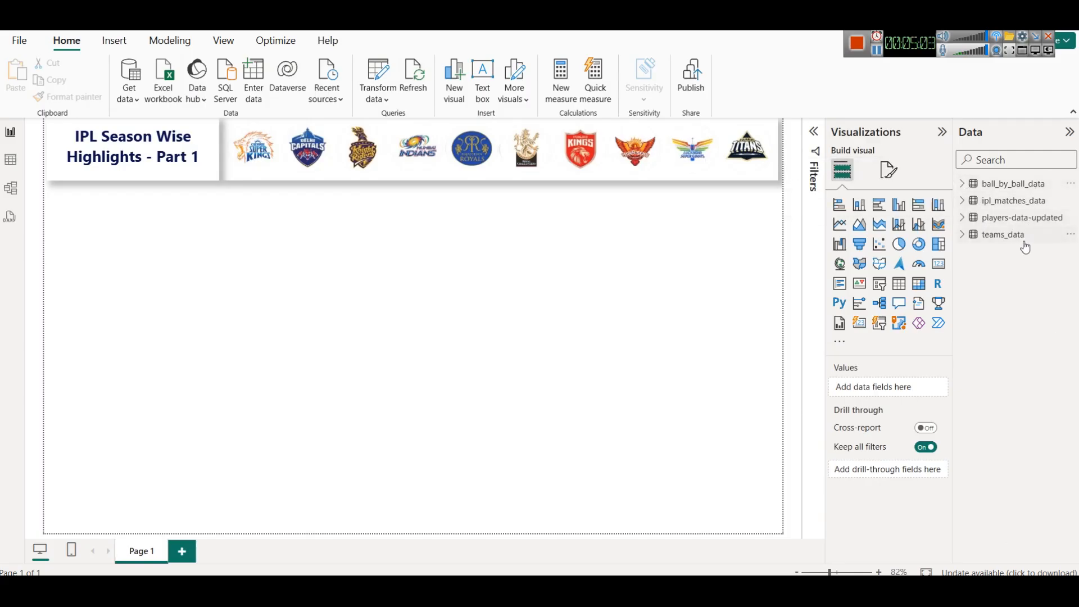
- Import team_aliases.csv as a Text/CSV source and load it into the model
{"action": "left_click", "coordinate": [131, 99]}
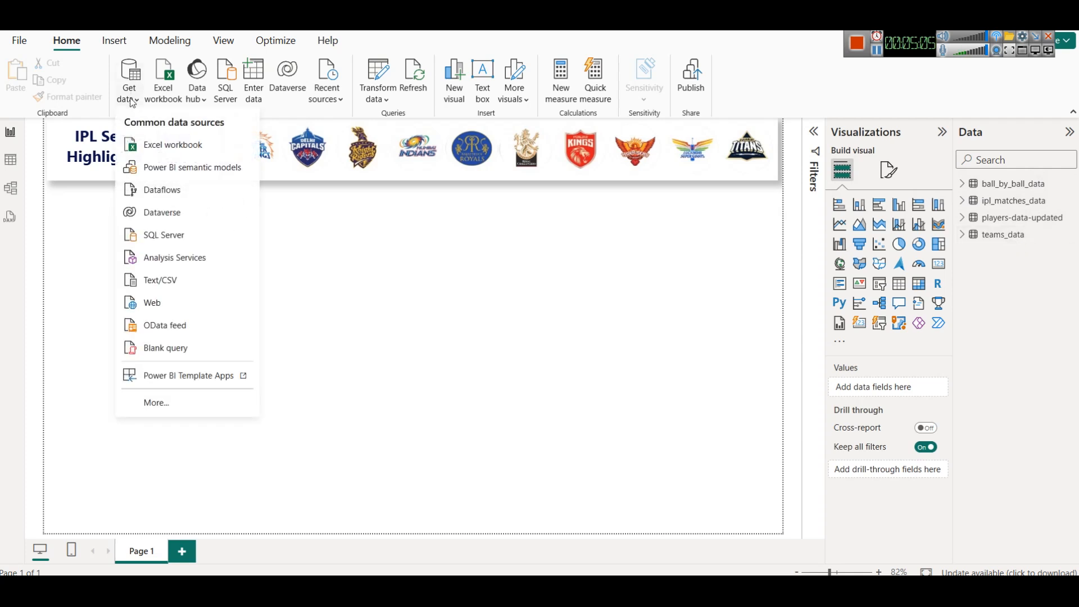
{"action": "left_click", "coordinate": [198, 288]}
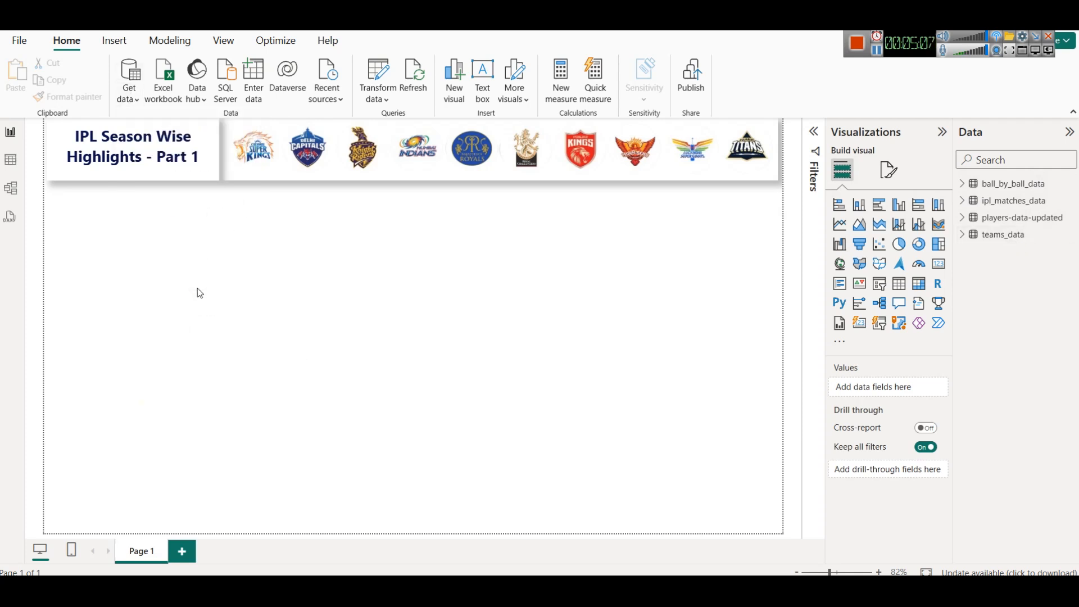
{"action": "left_click", "coordinate": [404, 133]}
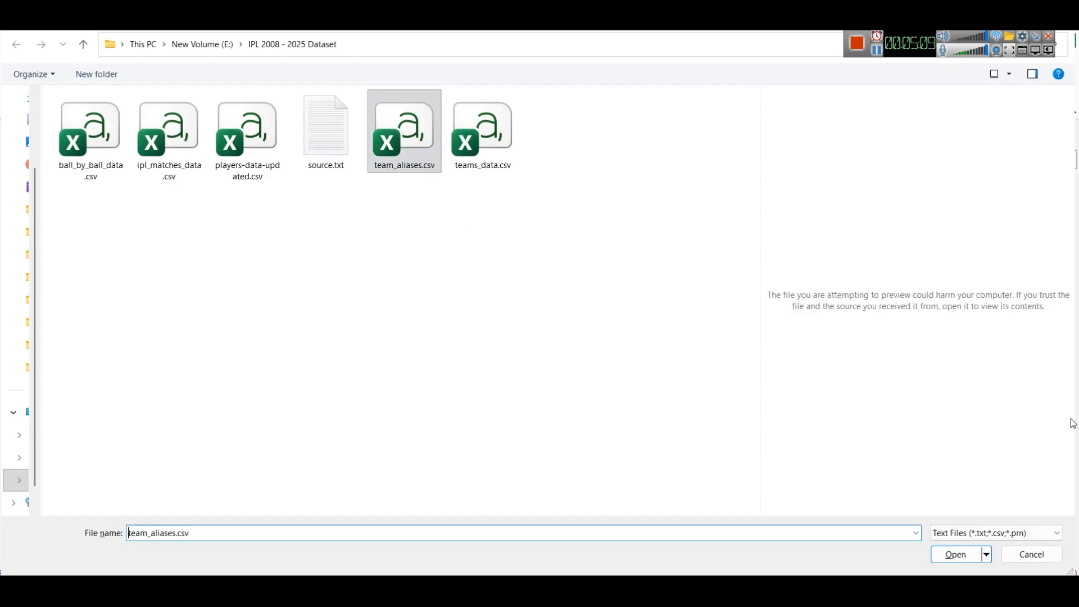
{"action": "left_click", "coordinate": [969, 552]}
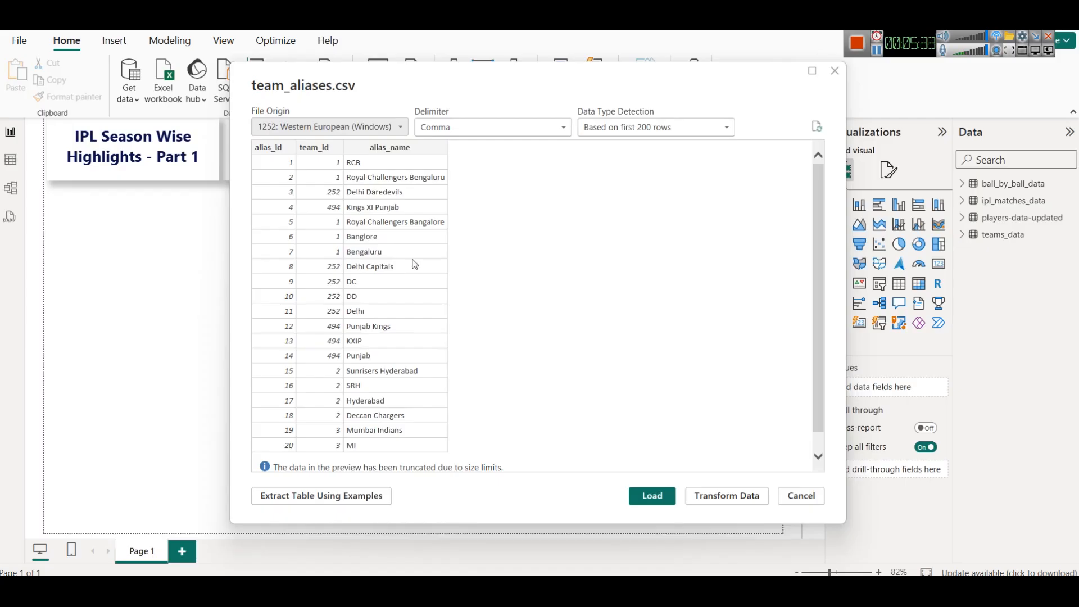
{"action": "scroll", "coordinate": [395, 238], "scroll_direction": "down", "scroll_amount": 1}
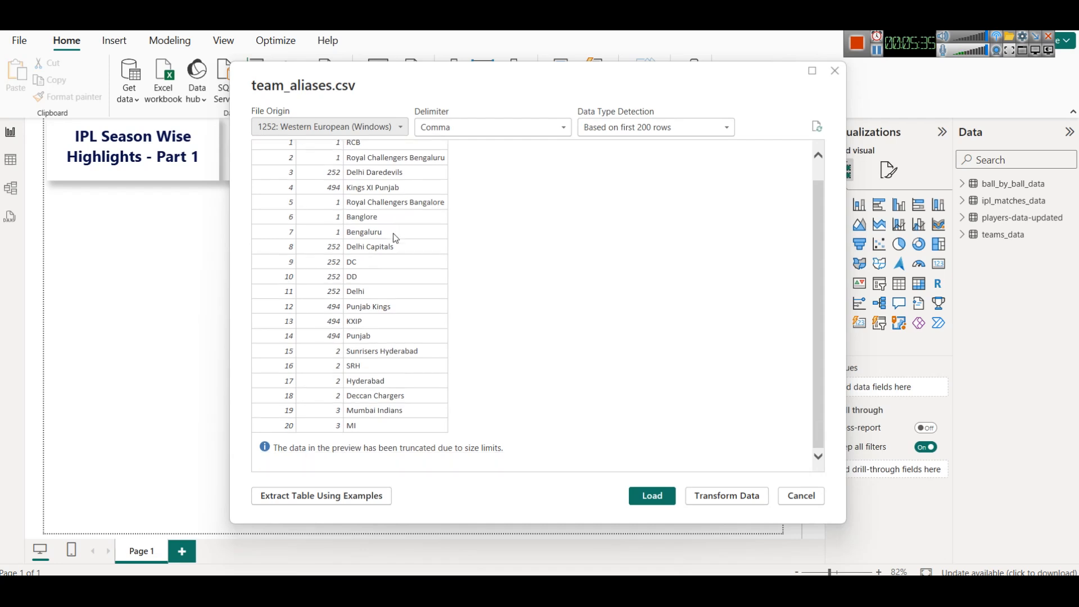
{"action": "scroll", "coordinate": [513, 303], "scroll_direction": "up", "scroll_amount": 1}
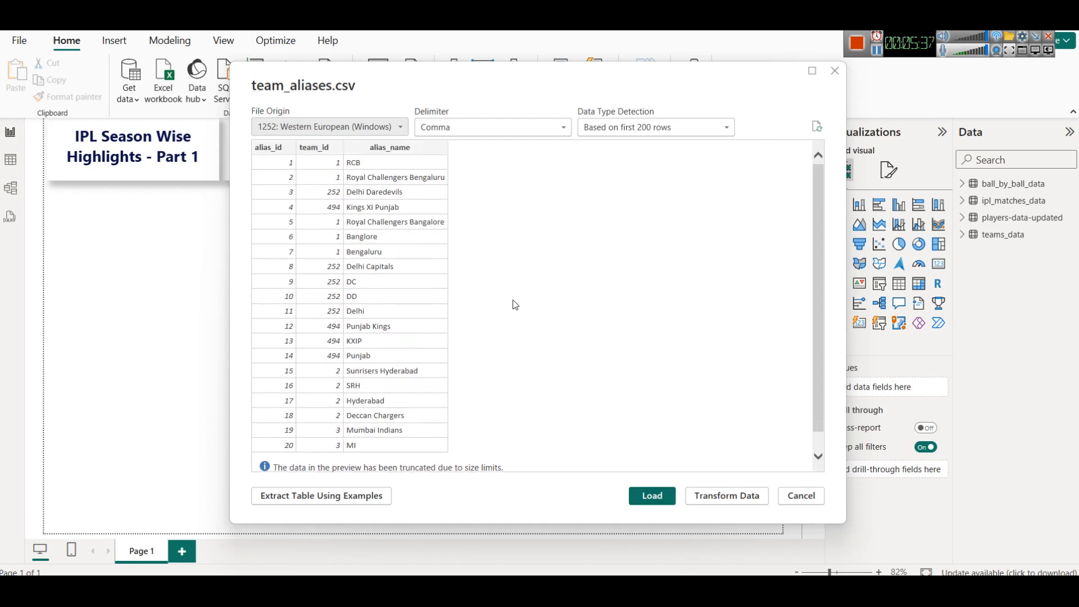
{"action": "left_click", "coordinate": [652, 496]}
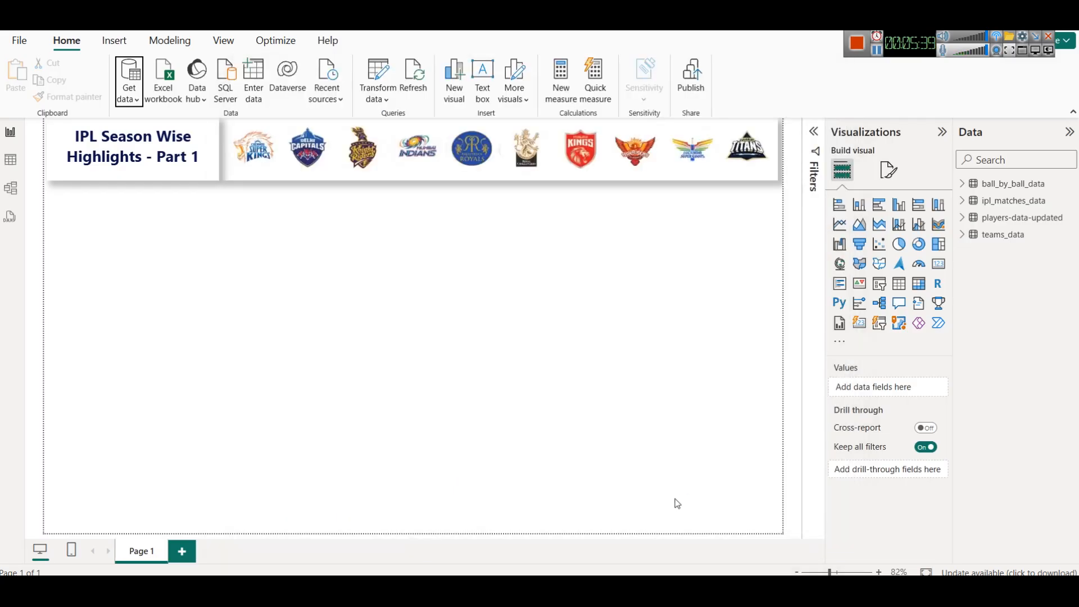
- Check the team_aliases and teams_data fields, then rearrange the table cards in model view with teams_data beside ipl_matches_data
{"action": "left_click", "coordinate": [962, 252]}
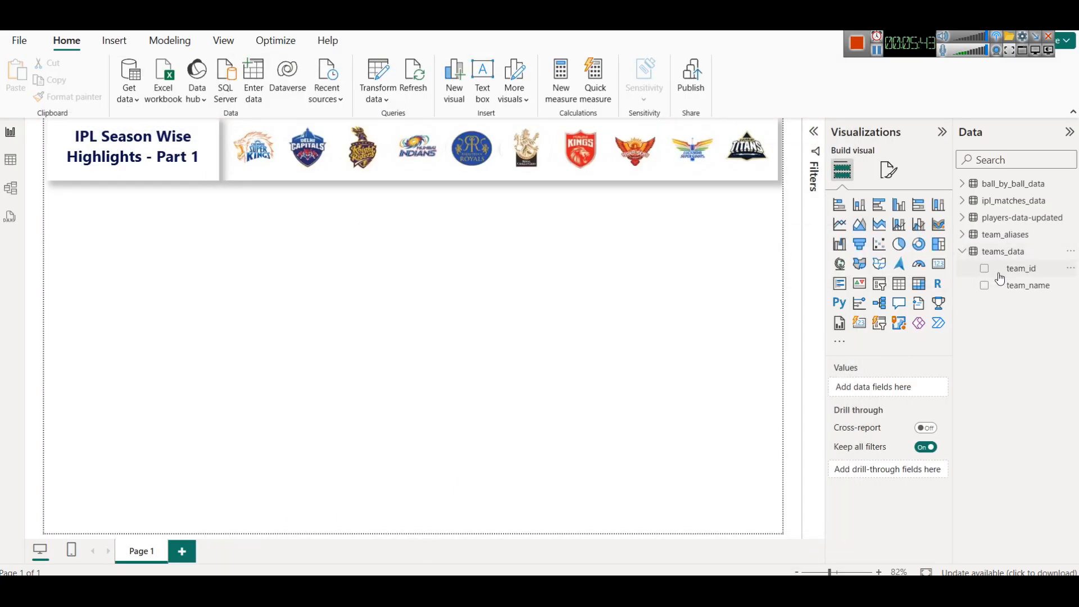
{"action": "left_click", "coordinate": [962, 235]}
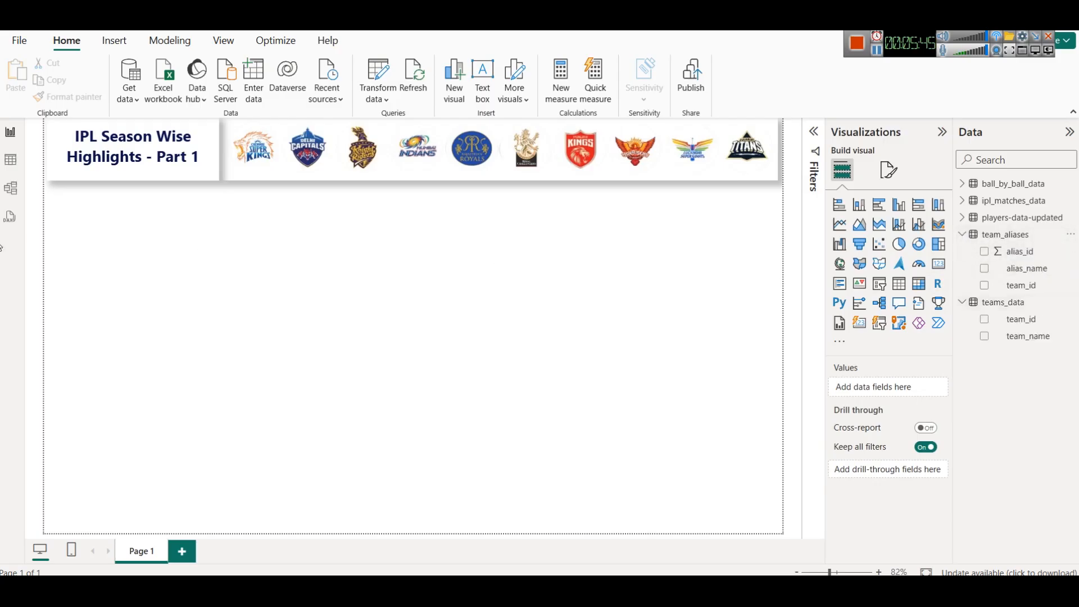
{"action": "left_click", "coordinate": [11, 188]}
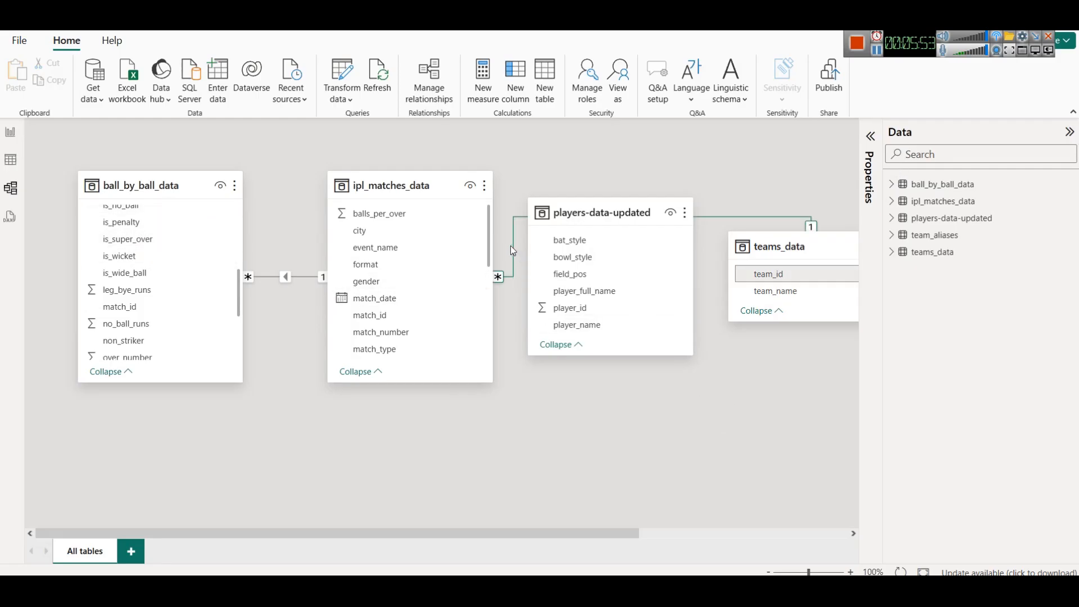
{"action": "left_click_drag", "start_coordinate": [420, 188], "coordinate": [344, 190]}
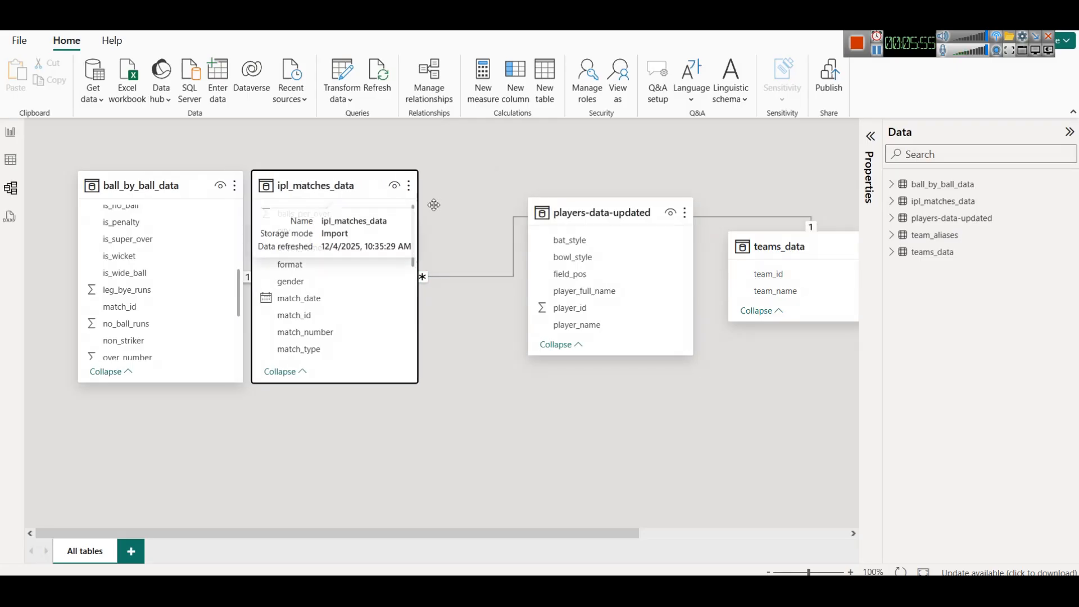
{"action": "left_click_drag", "start_coordinate": [639, 210], "coordinate": [642, 340]}
{"action": "left_click_drag", "start_coordinate": [775, 246], "coordinate": [549, 187]}
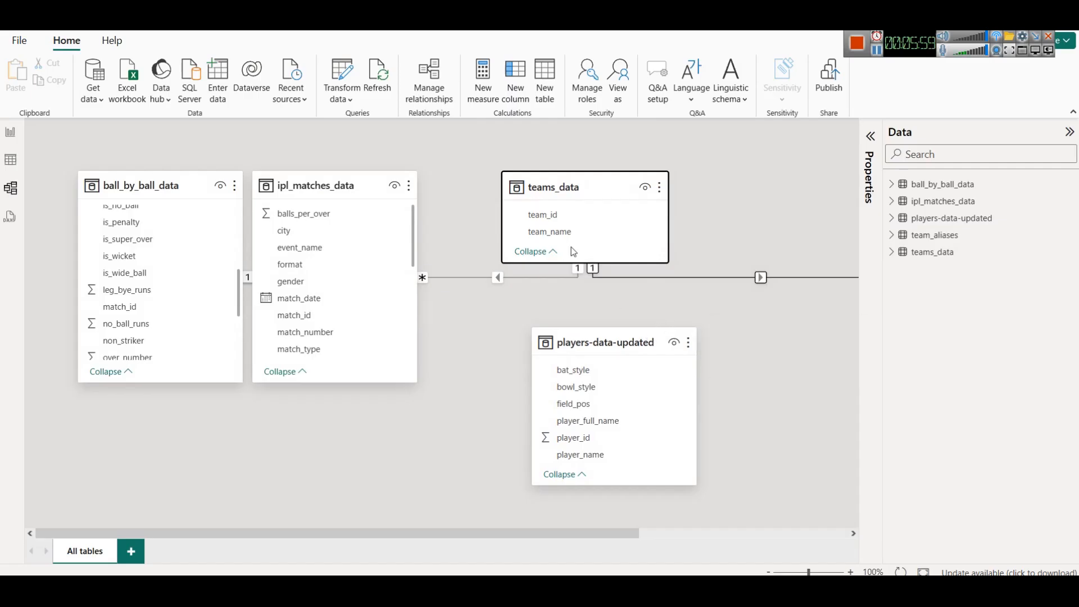
{"action": "scroll", "coordinate": [399, 300], "scroll_direction": "down", "scroll_amount": 3}
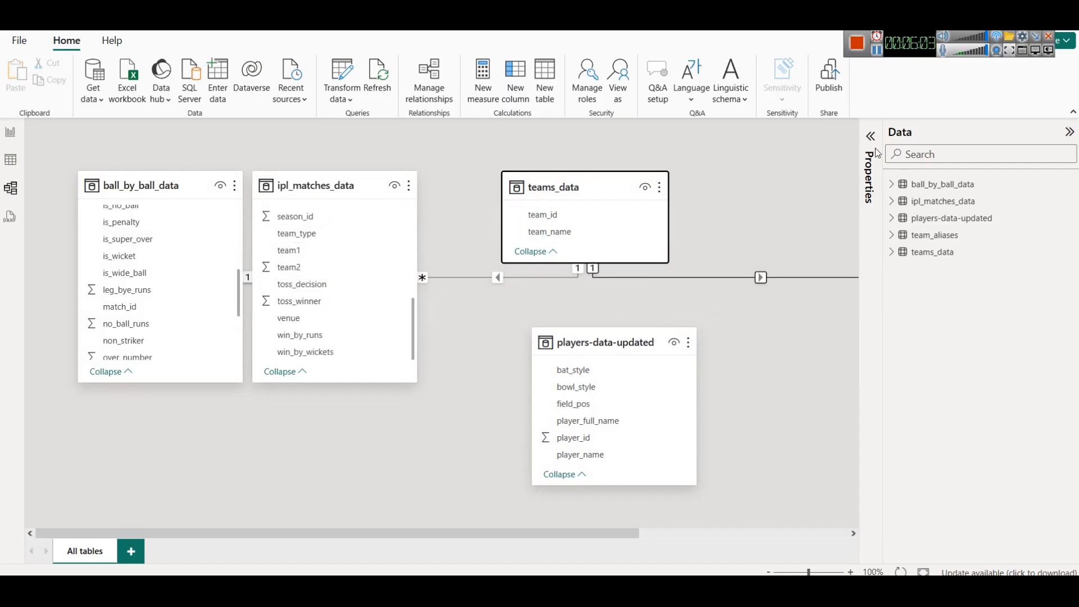
- Inspect the relationship between ipl_matches_data team1 and teams_data team_id, then browse the table cards' field lists
{"action": "left_click", "coordinate": [877, 51]}
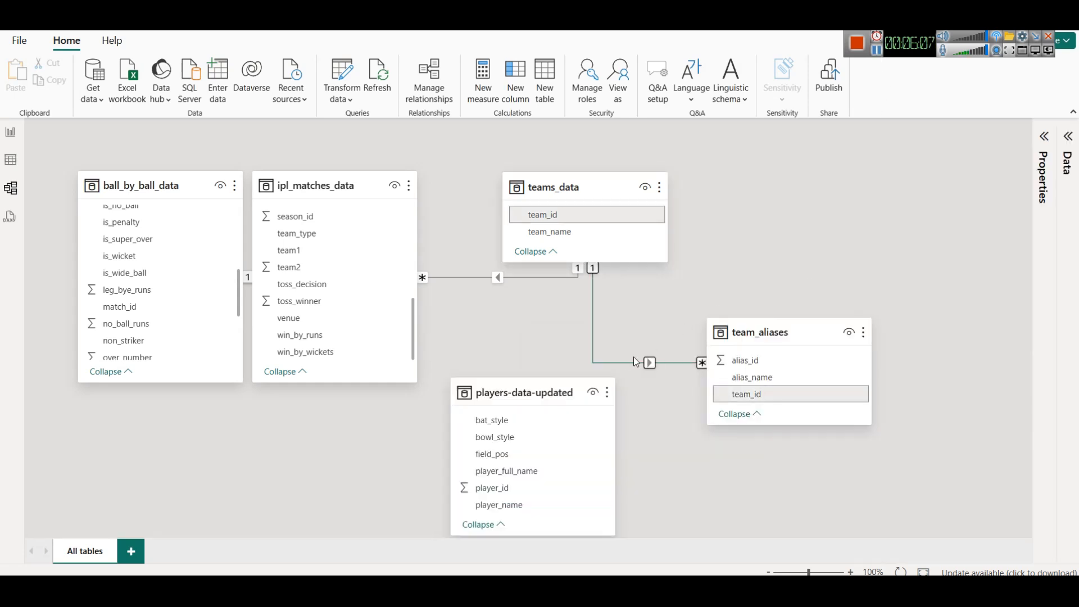
{"action": "double_click", "coordinate": [512, 280]}
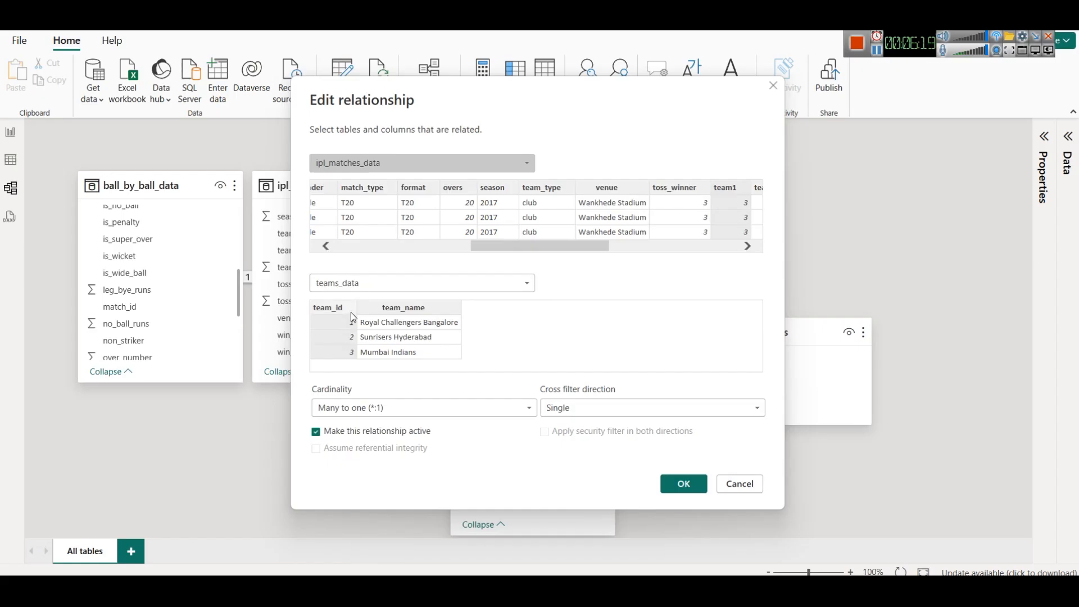
{"action": "left_click_drag", "start_coordinate": [545, 250], "coordinate": [679, 249]}
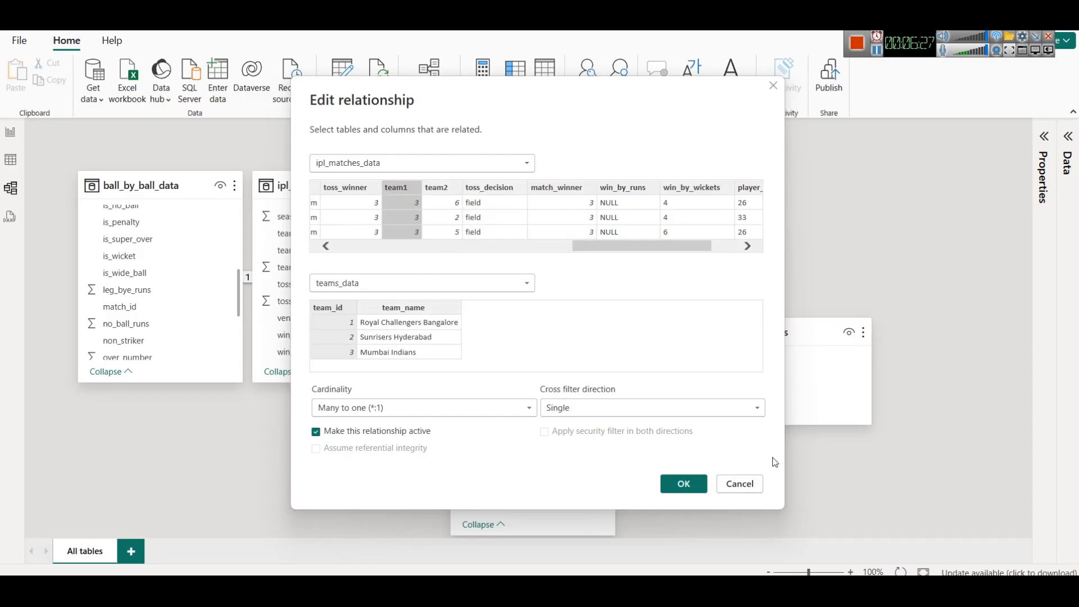
{"action": "left_click", "coordinate": [742, 489]}
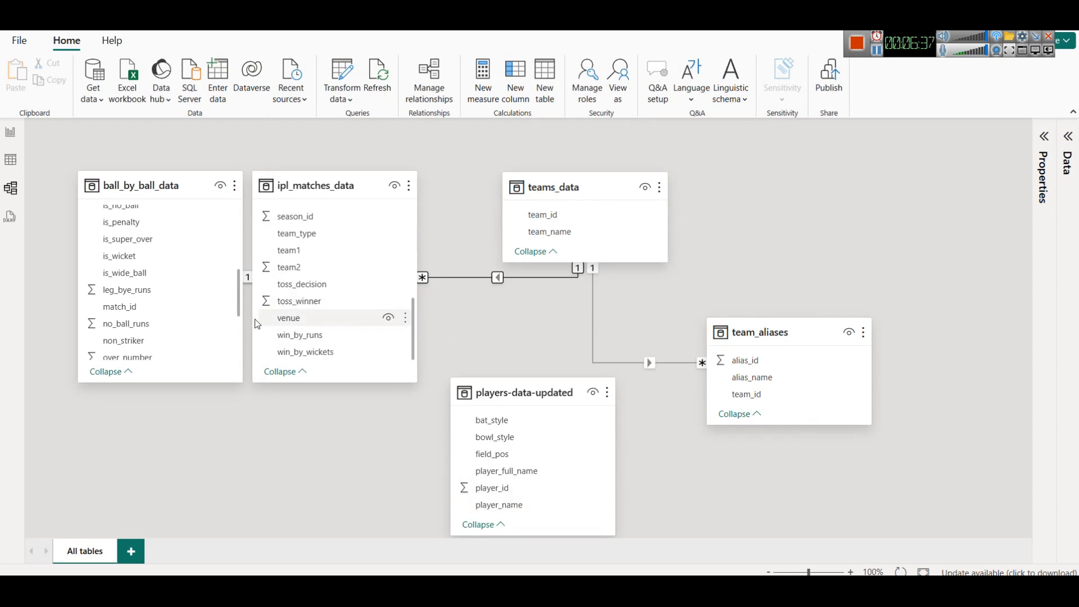
{"action": "scroll", "coordinate": [193, 325], "scroll_direction": "down", "scroll_amount": 3}
{"action": "scroll", "coordinate": [343, 291], "scroll_direction": "up", "scroll_amount": 5}
{"action": "scroll", "coordinate": [193, 247], "scroll_direction": "up", "scroll_amount": 5}
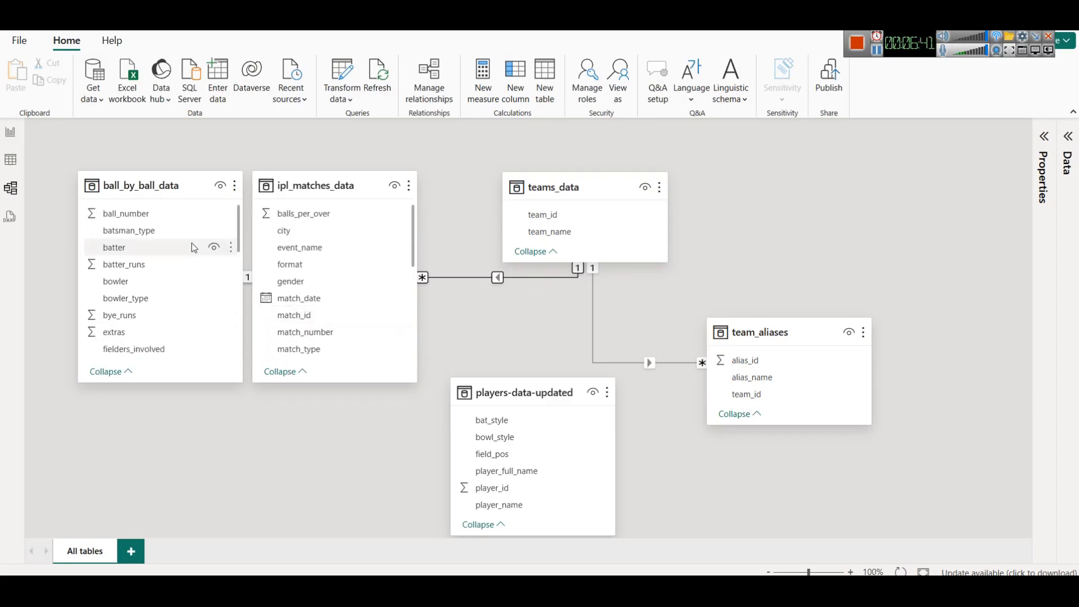
{"action": "scroll", "coordinate": [194, 248], "scroll_direction": "down", "scroll_amount": 5}
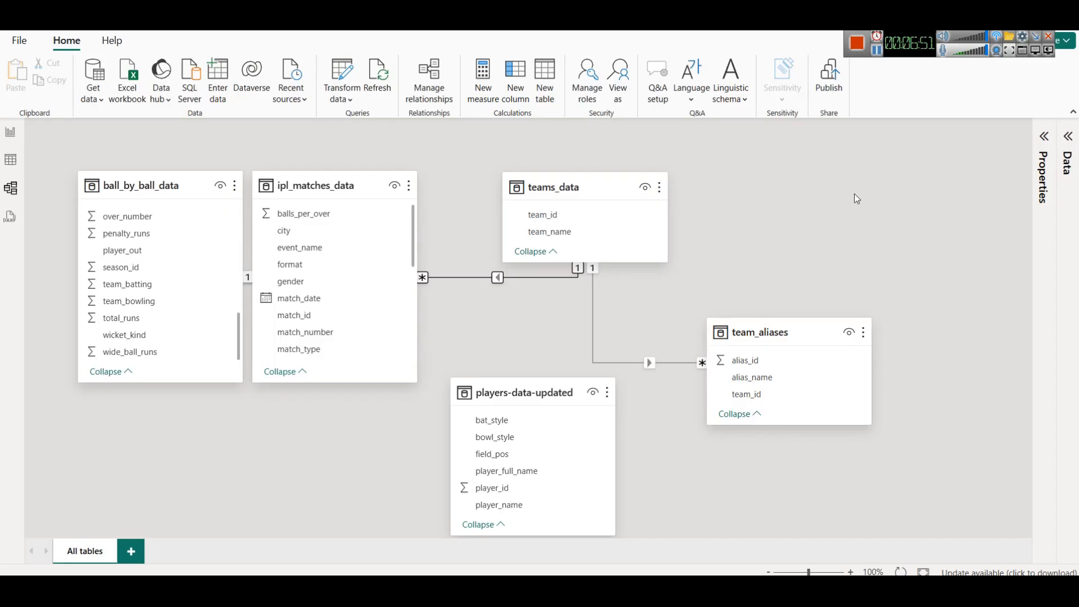
- Paste a copied bar chart onto the report page and remove its broken Y-axis and X-axis fields
{"action": "left_click", "coordinate": [10, 132]}
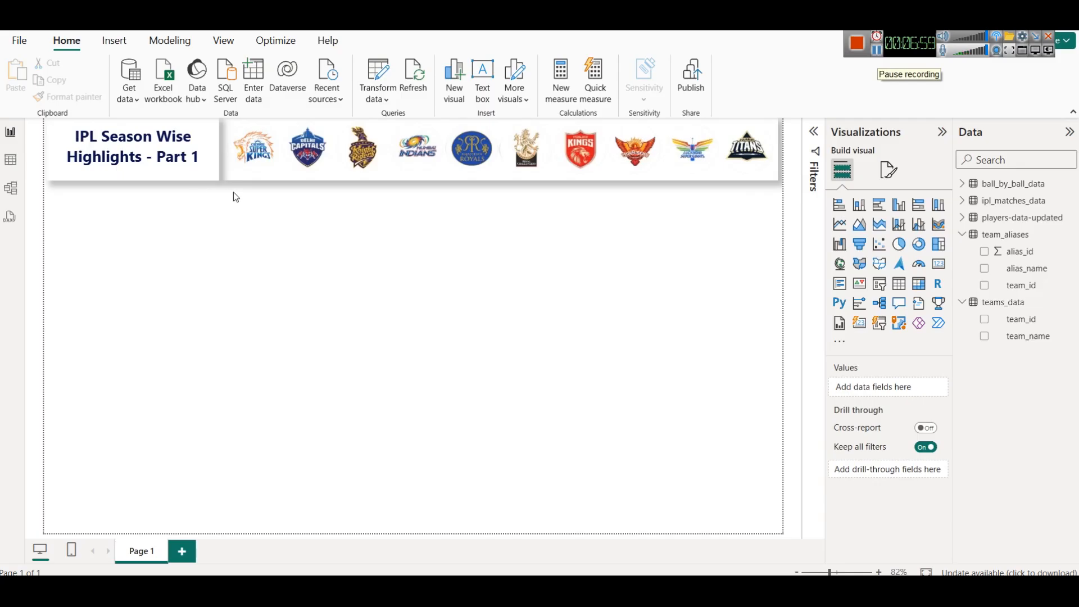
{"action": "left_click", "coordinate": [249, 258]}
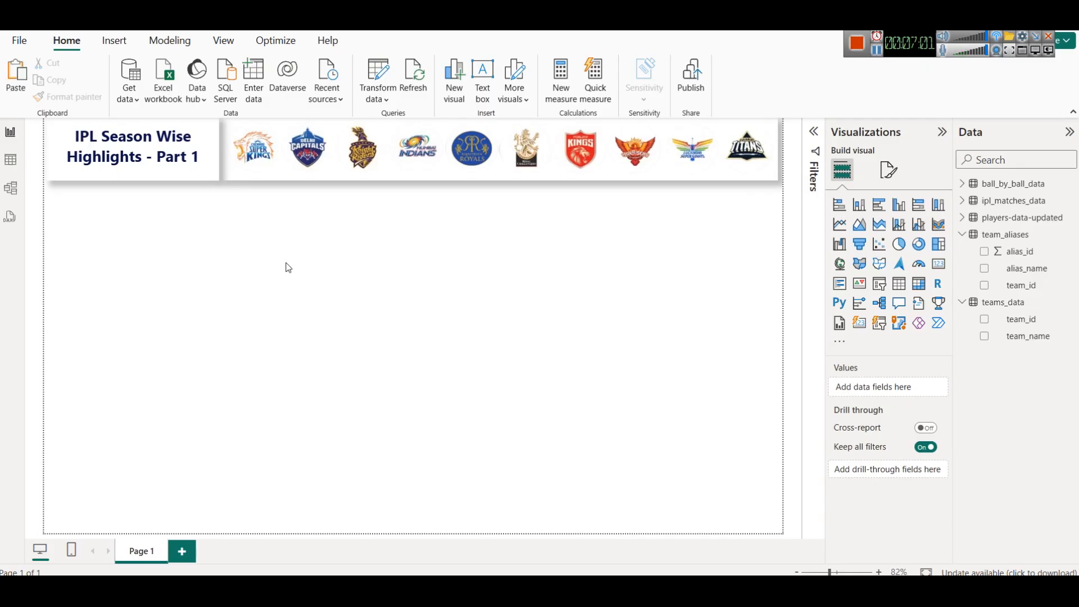
{"action": "key", "text": "ctrl+v"}
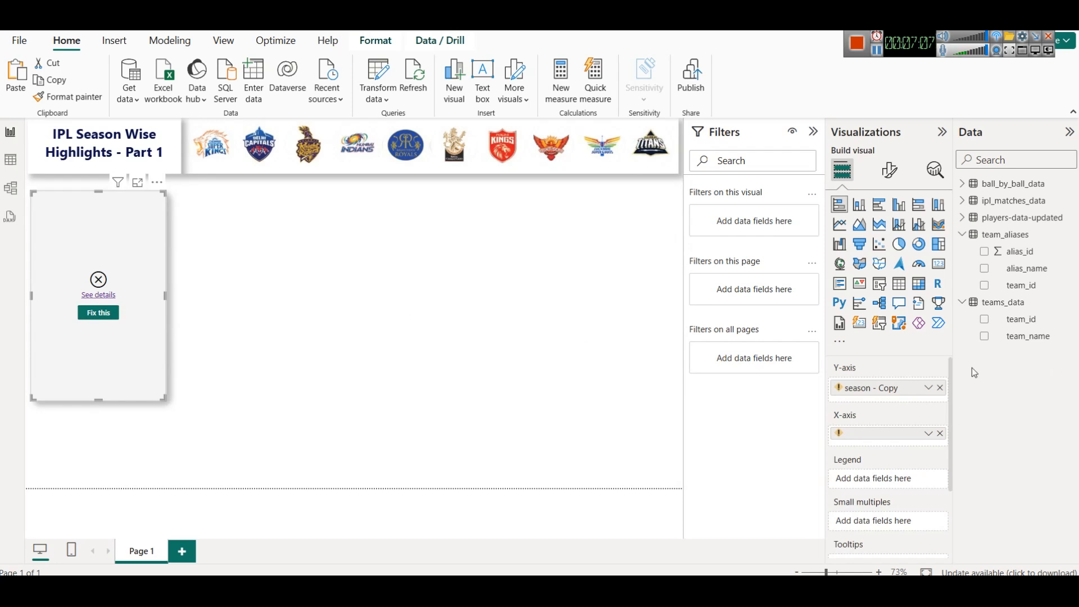
{"action": "left_click", "coordinate": [940, 433]}
{"action": "left_click", "coordinate": [940, 388]}
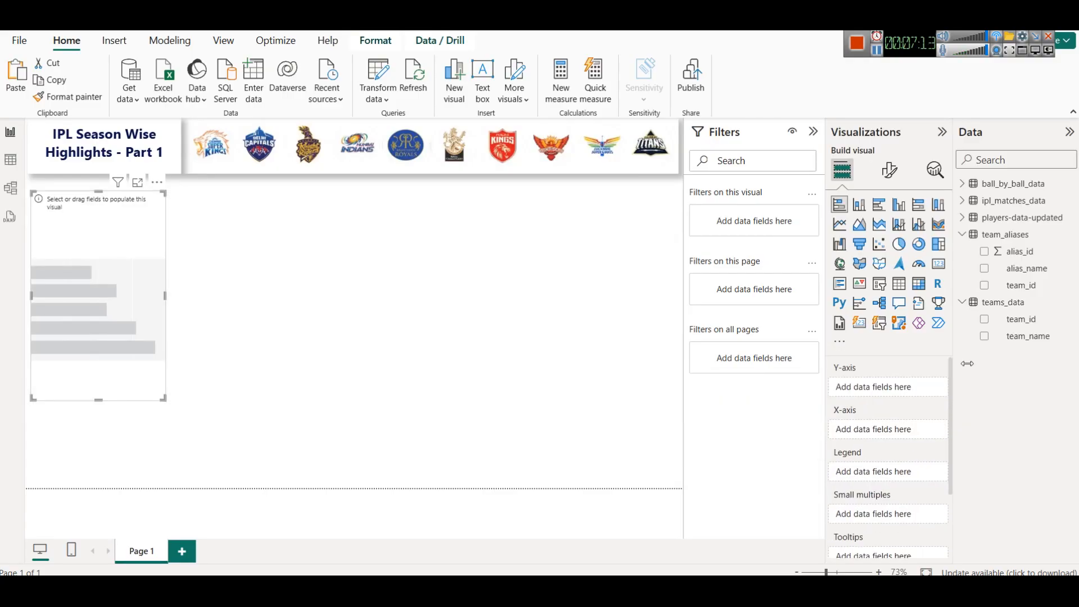
- Build the bar chart with ipl_matches_data season on the Y-axis and count of match_id on the X-axis
{"action": "left_click", "coordinate": [962, 201]}
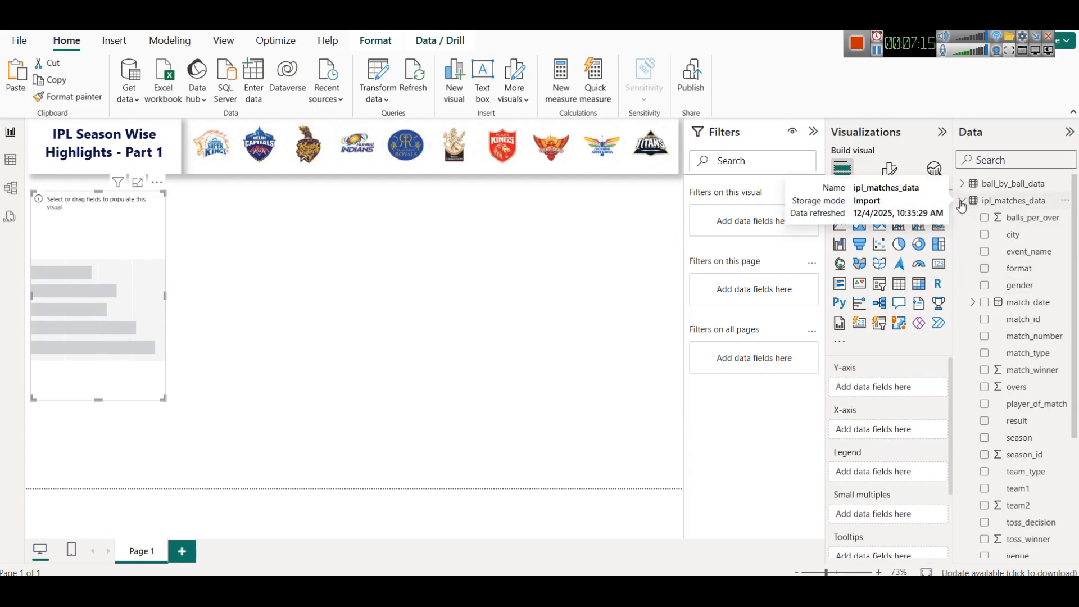
{"action": "scroll", "coordinate": [1046, 396], "scroll_direction": "down", "scroll_amount": 3}
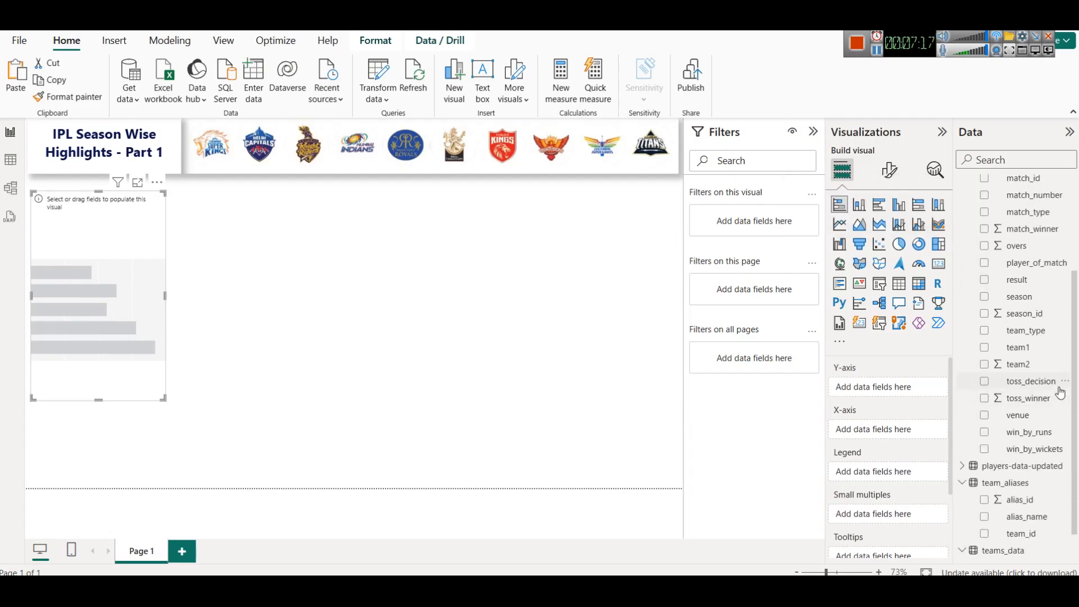
{"action": "left_click_drag", "start_coordinate": [1037, 295], "coordinate": [906, 387]}
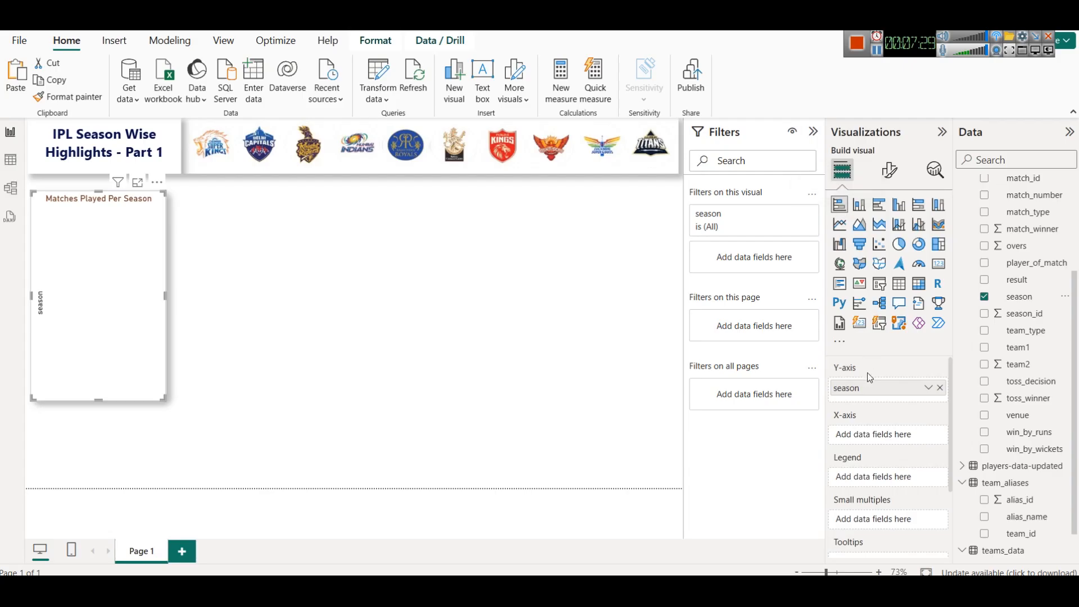
{"action": "left_click", "coordinate": [814, 134]}
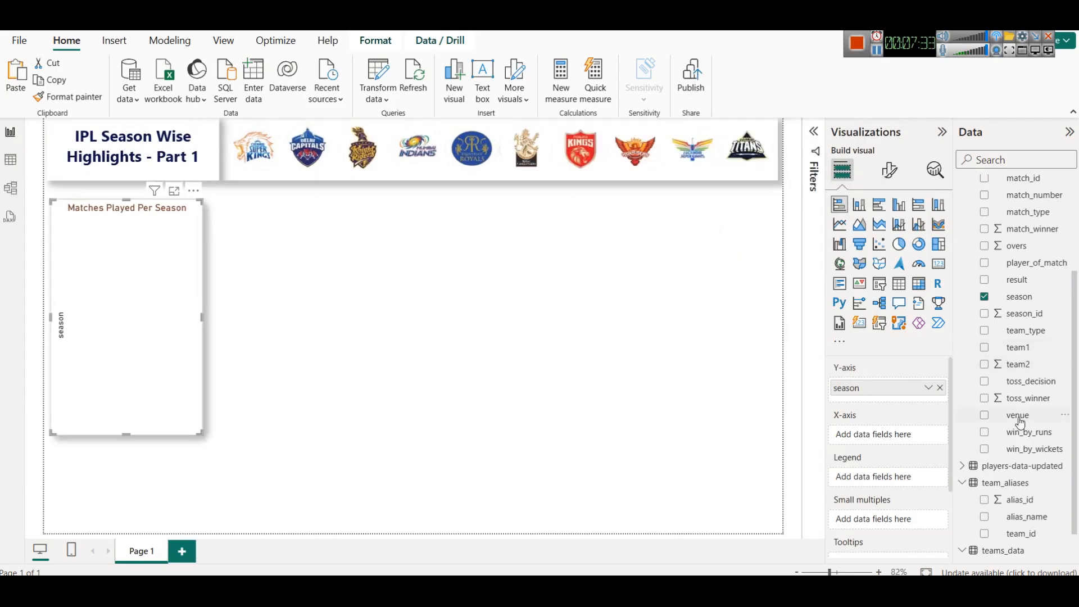
{"action": "scroll", "coordinate": [1041, 381], "scroll_direction": "up", "scroll_amount": 3}
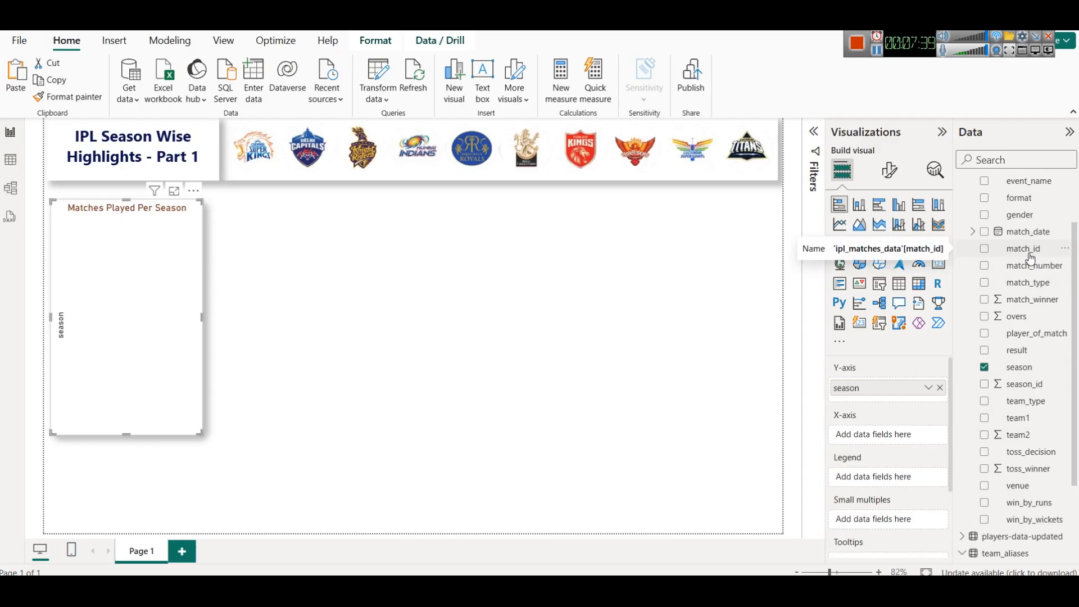
{"action": "left_click_drag", "start_coordinate": [1031, 256], "coordinate": [900, 438]}
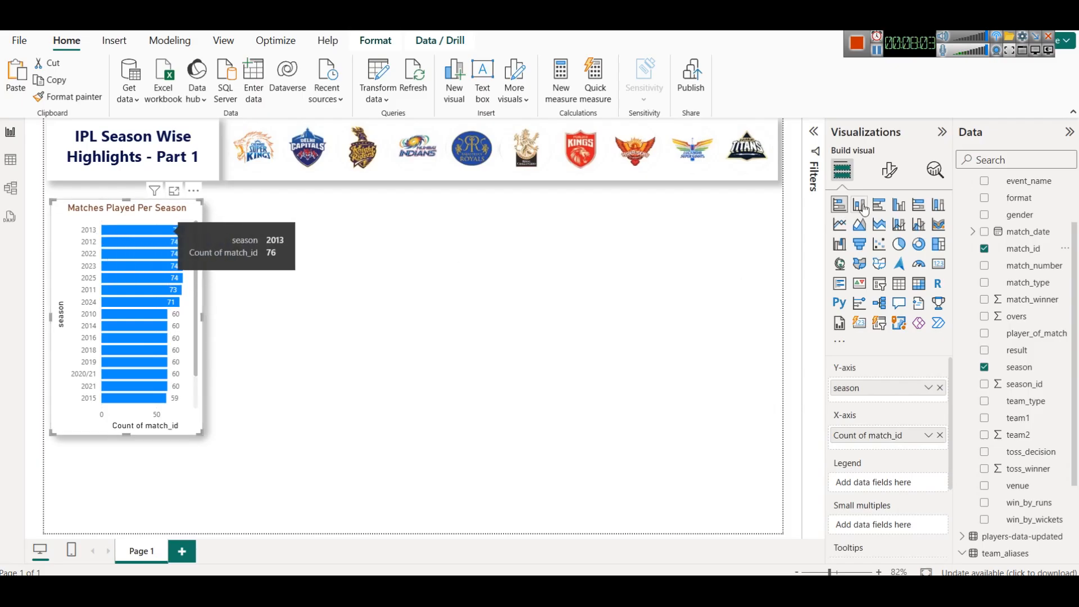
- Set the chart title's text colour to a dark maroon theme shade, keeping the font size at 14
{"action": "left_click", "coordinate": [890, 172]}
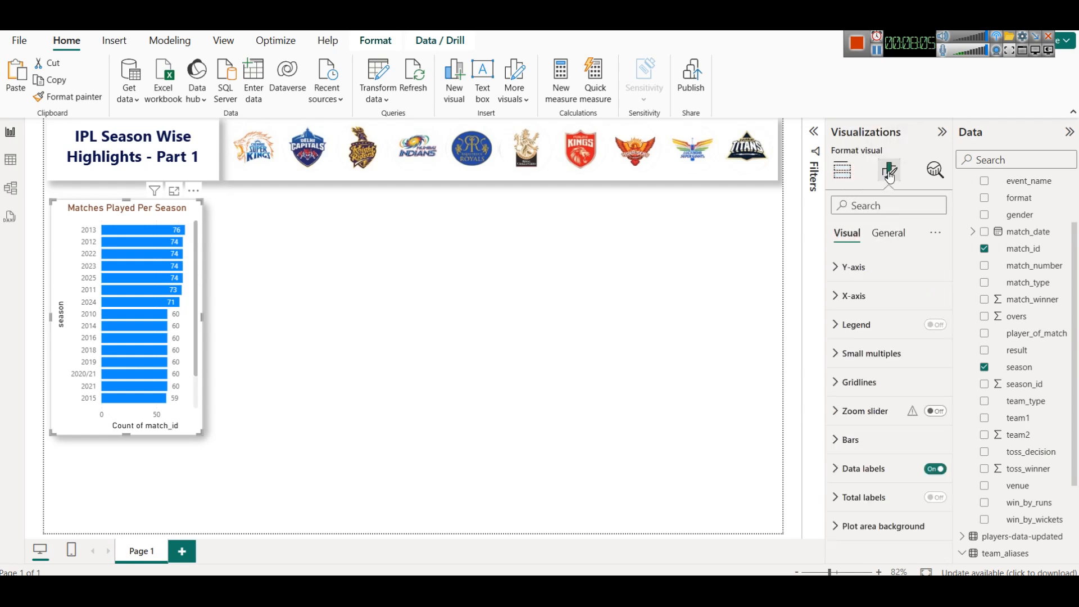
{"action": "left_click", "coordinate": [888, 233]}
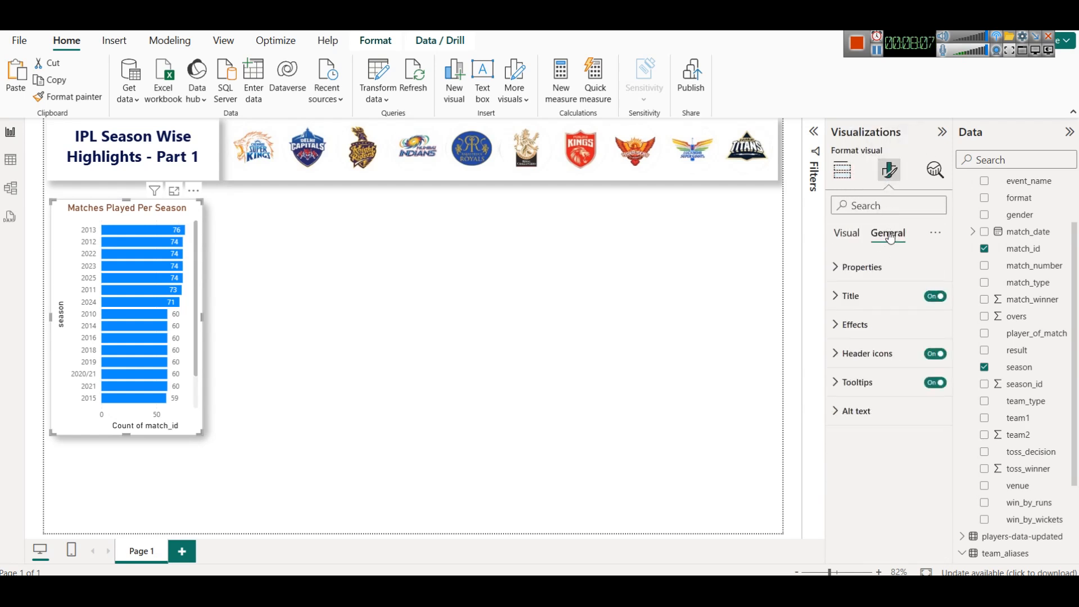
{"action": "left_click", "coordinate": [864, 326]}
{"action": "left_click", "coordinate": [927, 509]}
{"action": "left_click", "coordinate": [927, 509]}
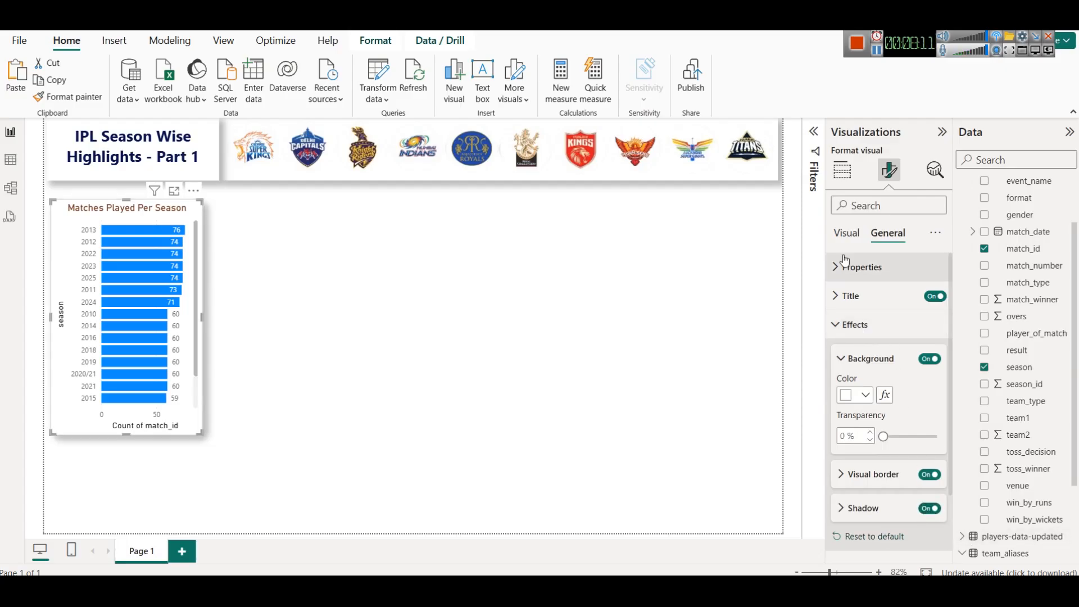
{"action": "left_click", "coordinate": [845, 235]}
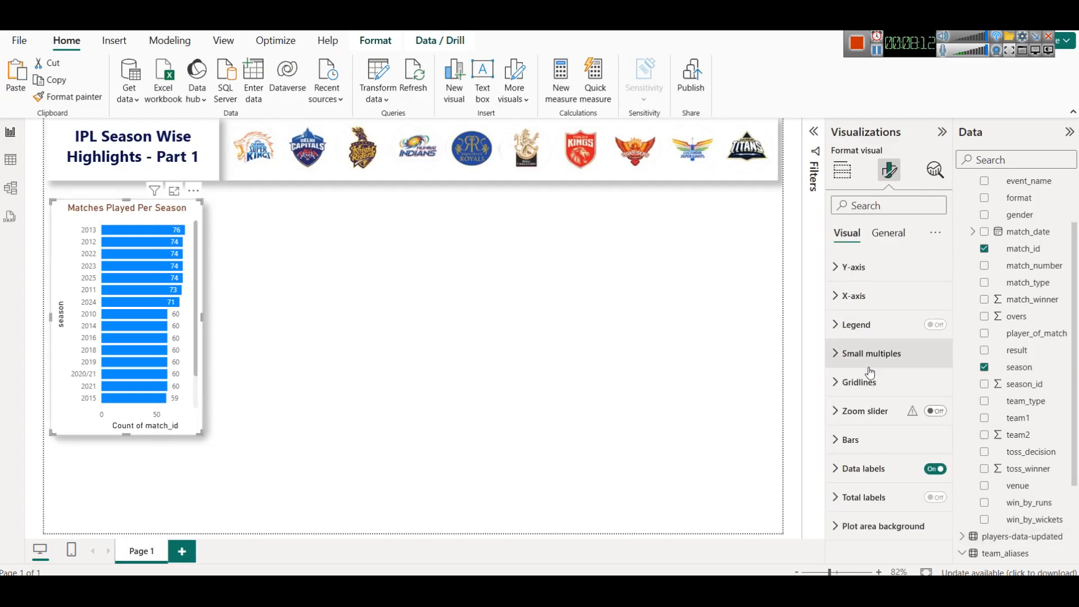
{"action": "left_click", "coordinate": [884, 235]}
{"action": "left_click", "coordinate": [879, 292]}
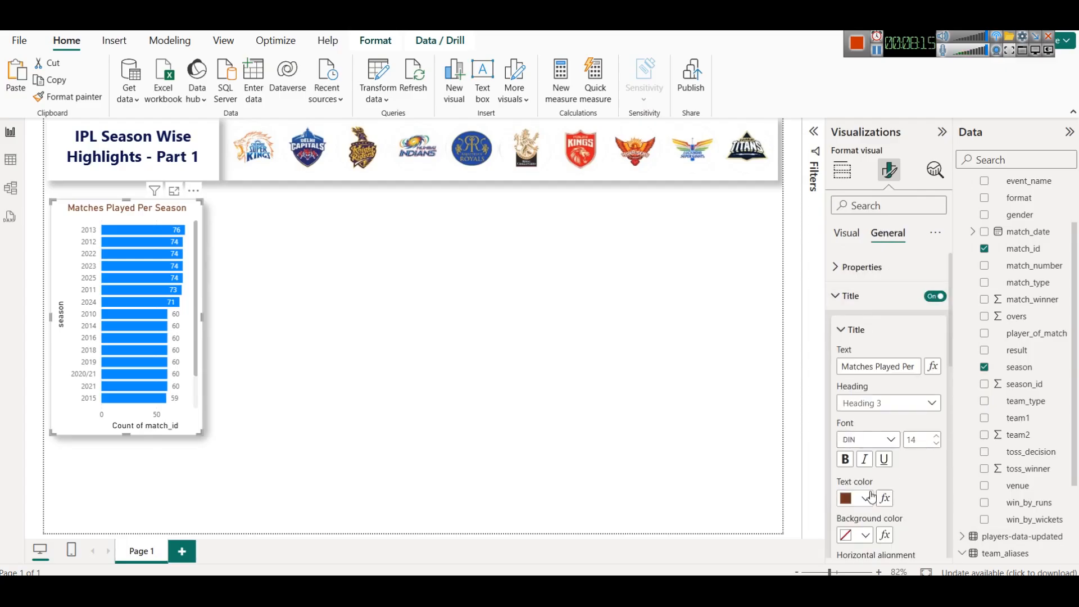
{"action": "left_click", "coordinate": [850, 499]}
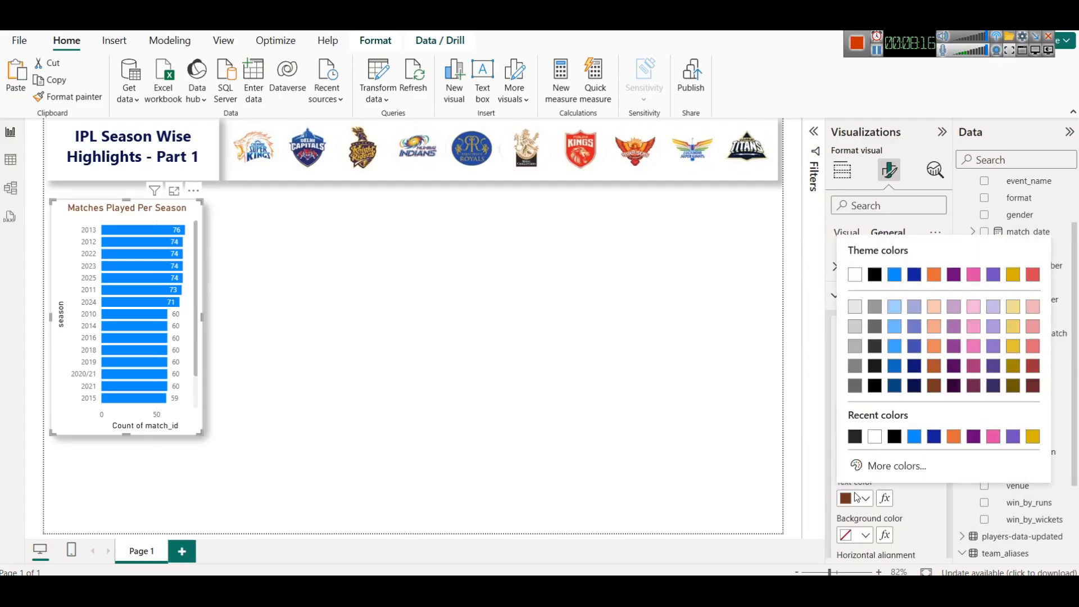
{"action": "left_click", "coordinate": [974, 387]}
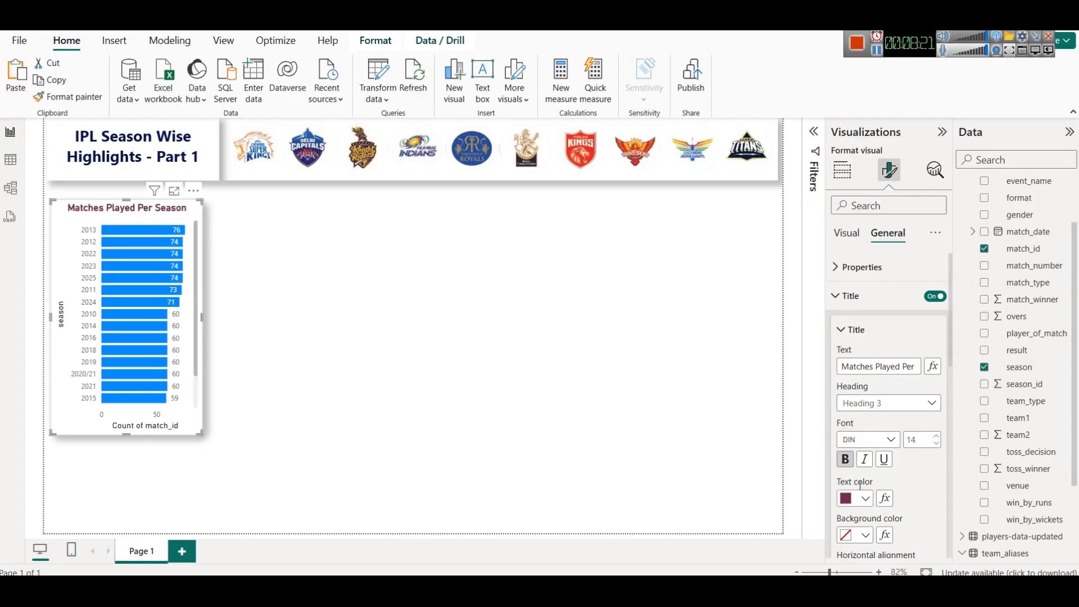
{"action": "left_click", "coordinate": [936, 444]}
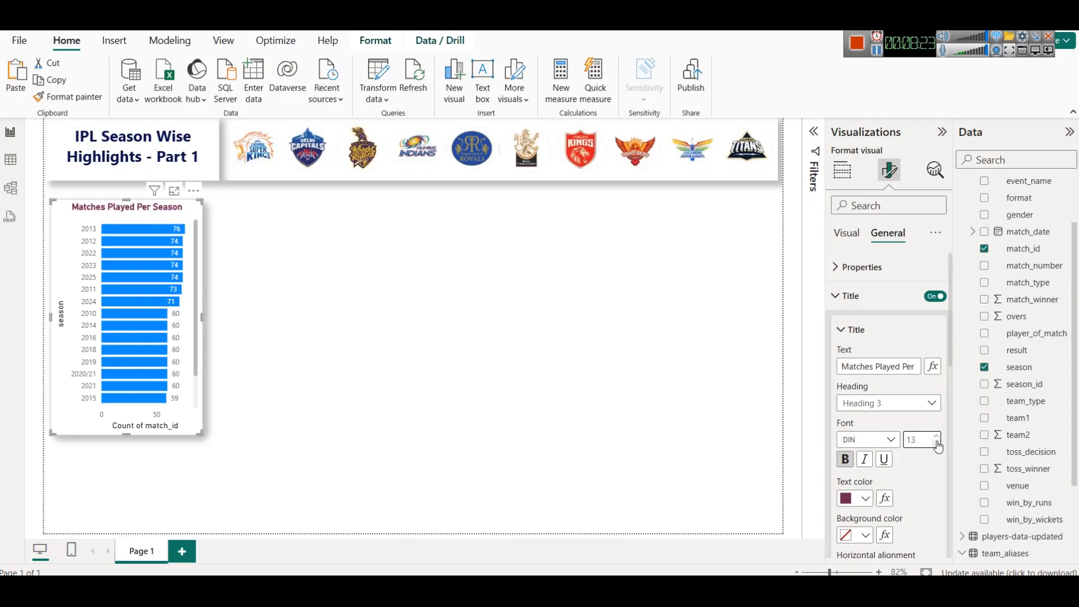
{"action": "left_click", "coordinate": [936, 436]}
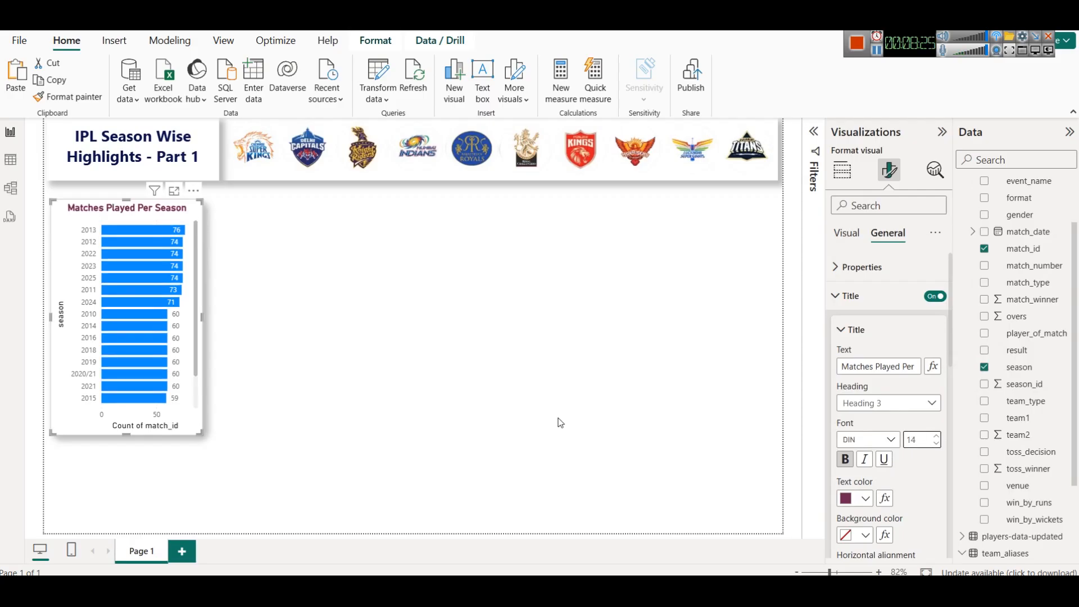
{"action": "left_click", "coordinate": [848, 296]}
- Colour the chart's bars with the same dark maroon theme shade
{"action": "left_click", "coordinate": [845, 233]}
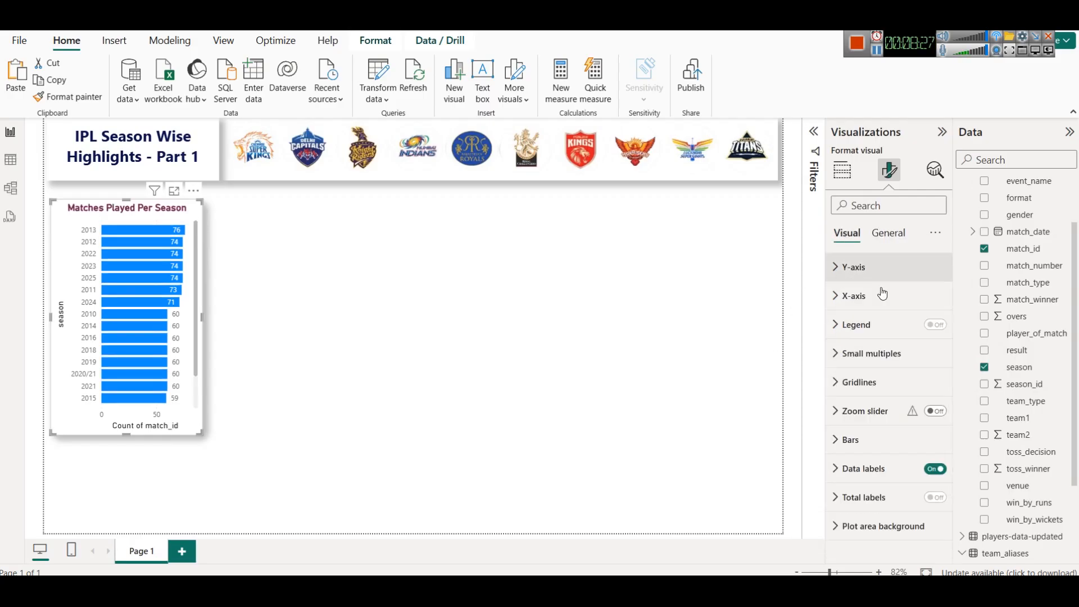
{"action": "left_click", "coordinate": [875, 441]}
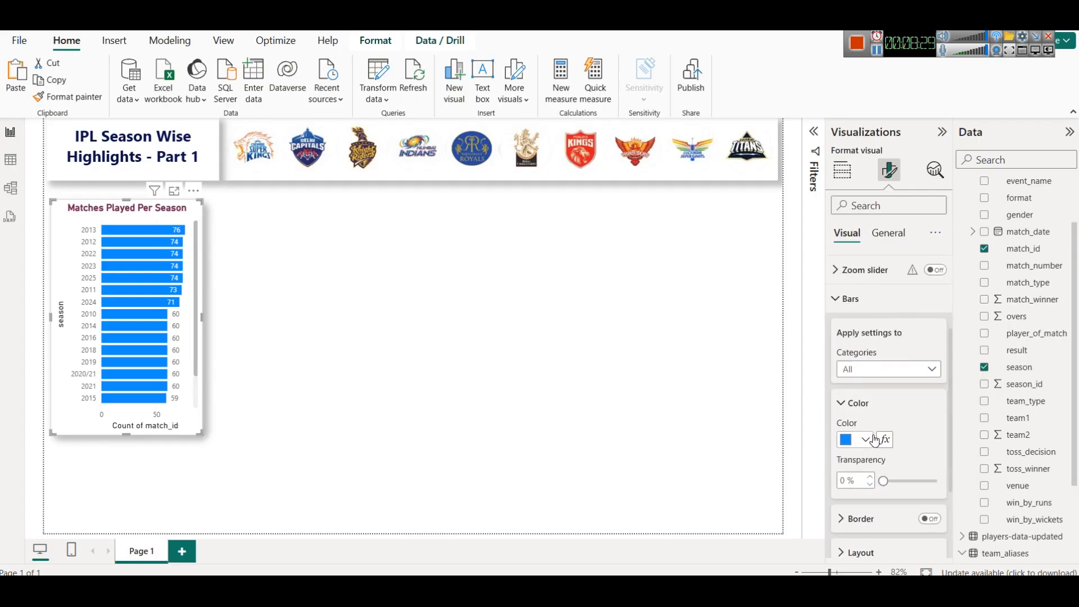
{"action": "left_click", "coordinate": [861, 440]}
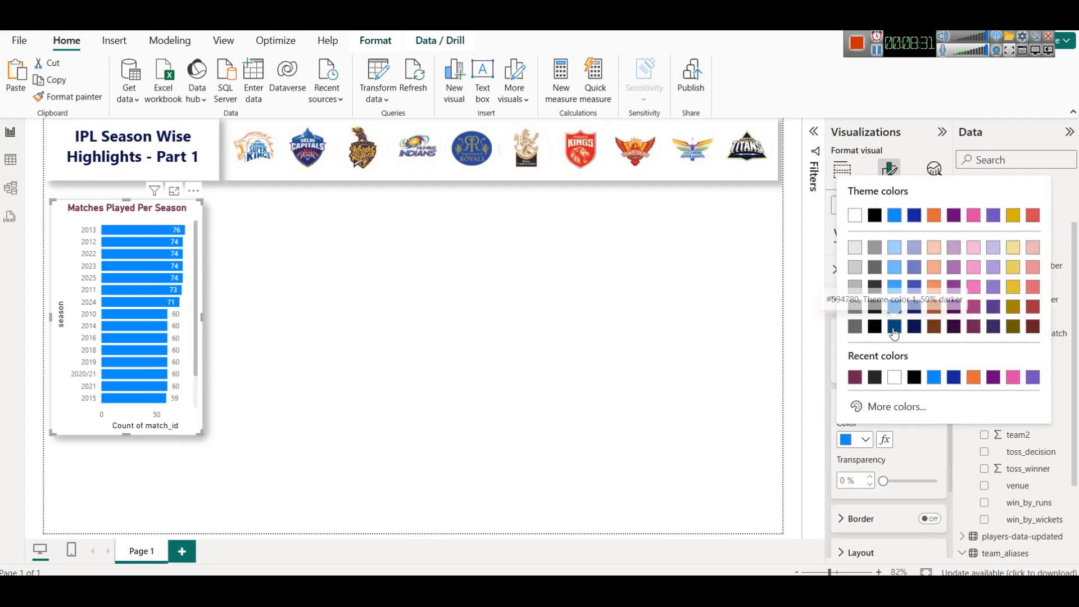
{"action": "left_click", "coordinate": [973, 330]}
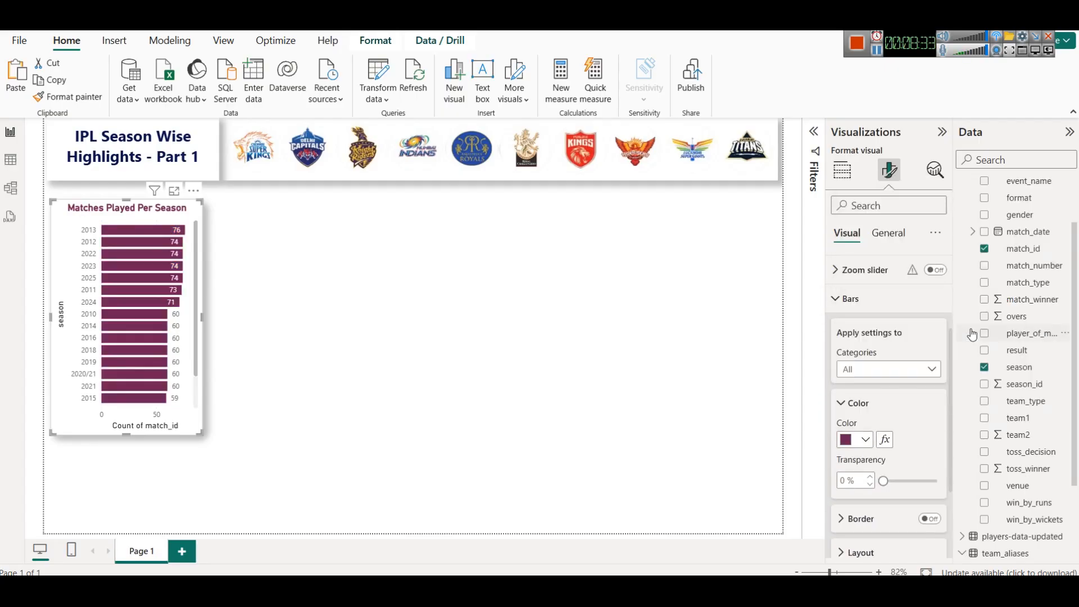
{"action": "left_click", "coordinate": [406, 307]}
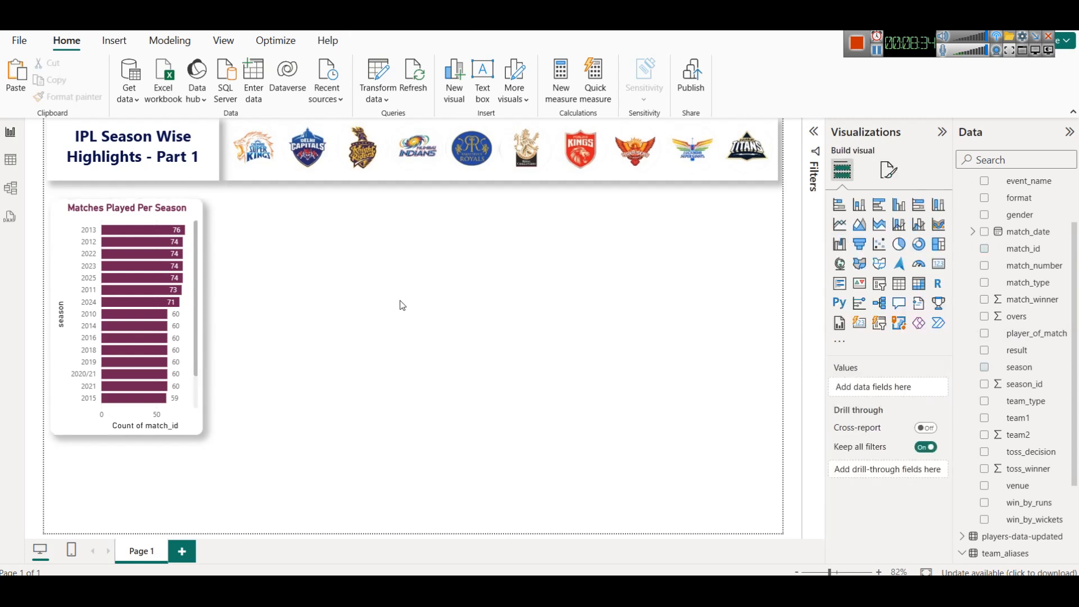
- Move the bar chart slightly up and widen it a little
{"action": "left_click_drag", "start_coordinate": [111, 206], "coordinate": [107, 195]}
{"action": "left_click_drag", "start_coordinate": [199, 303], "coordinate": [218, 302]}
{"action": "left_click", "coordinate": [317, 315]}
{"action": "left_click", "coordinate": [121, 207]}
- Review the chart's background, visual border and shadow effect settings and scroll through its bars
{"action": "left_click", "coordinate": [888, 170]}
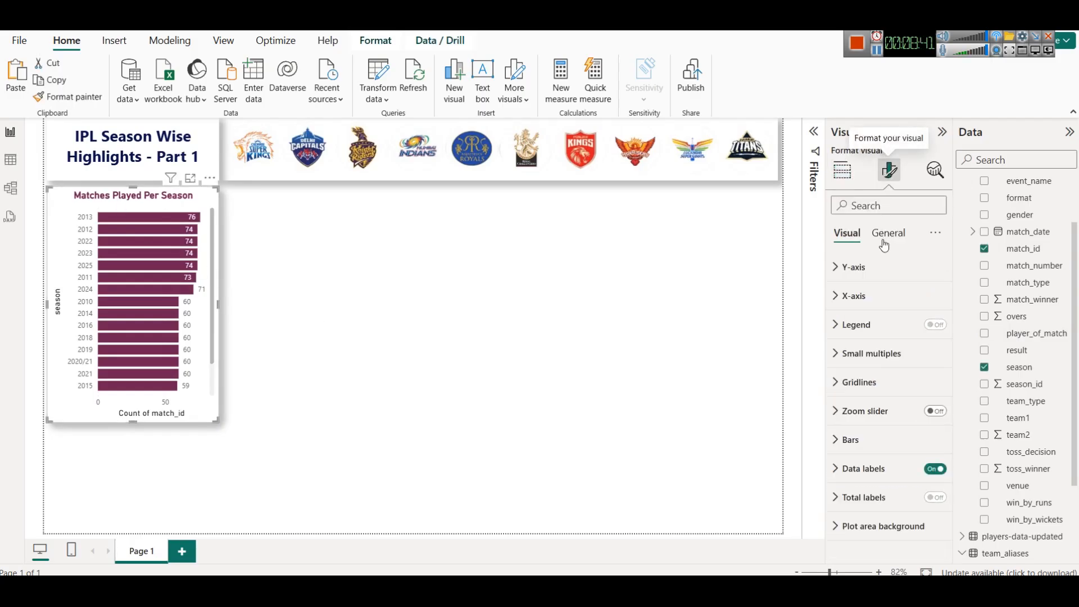
{"action": "left_click", "coordinate": [886, 243]}
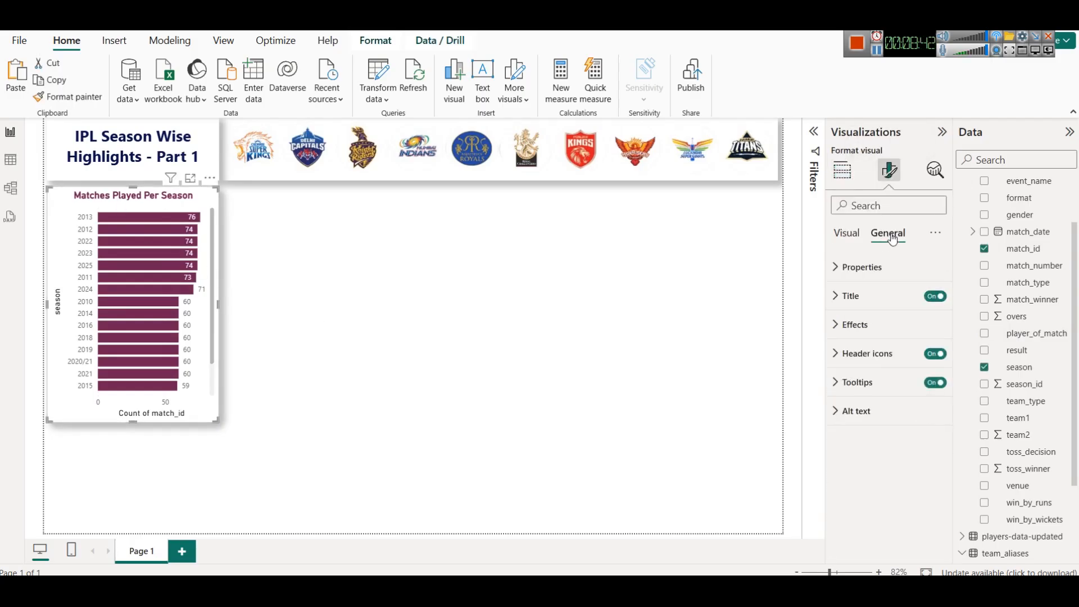
{"action": "left_click", "coordinate": [888, 340]}
{"action": "scroll", "coordinate": [877, 393], "scroll_direction": "down", "scroll_amount": 2}
{"action": "left_click", "coordinate": [872, 398]}
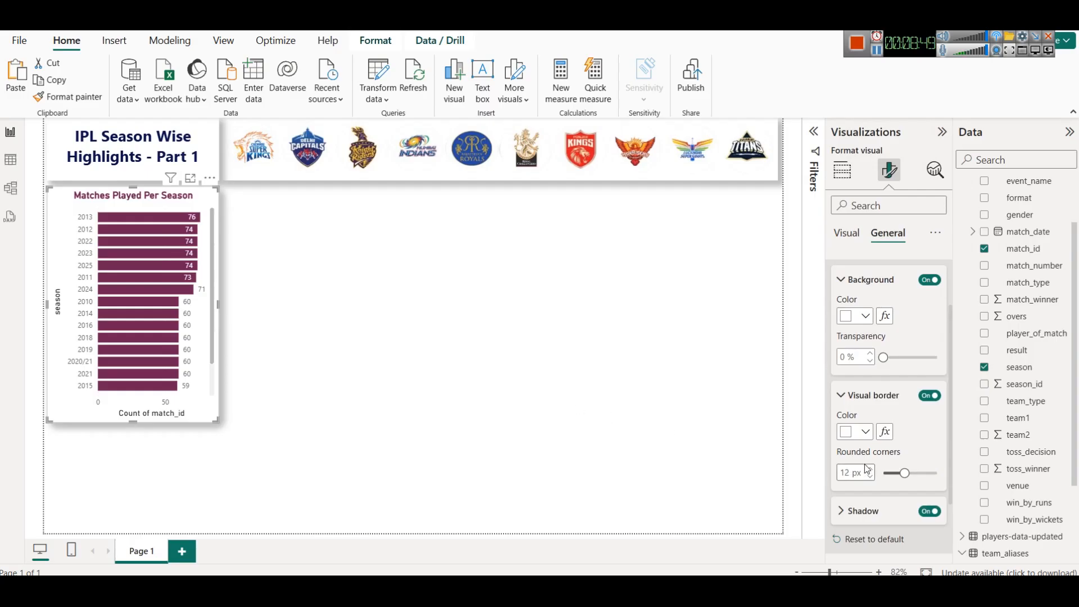
{"action": "left_click", "coordinate": [601, 357]}
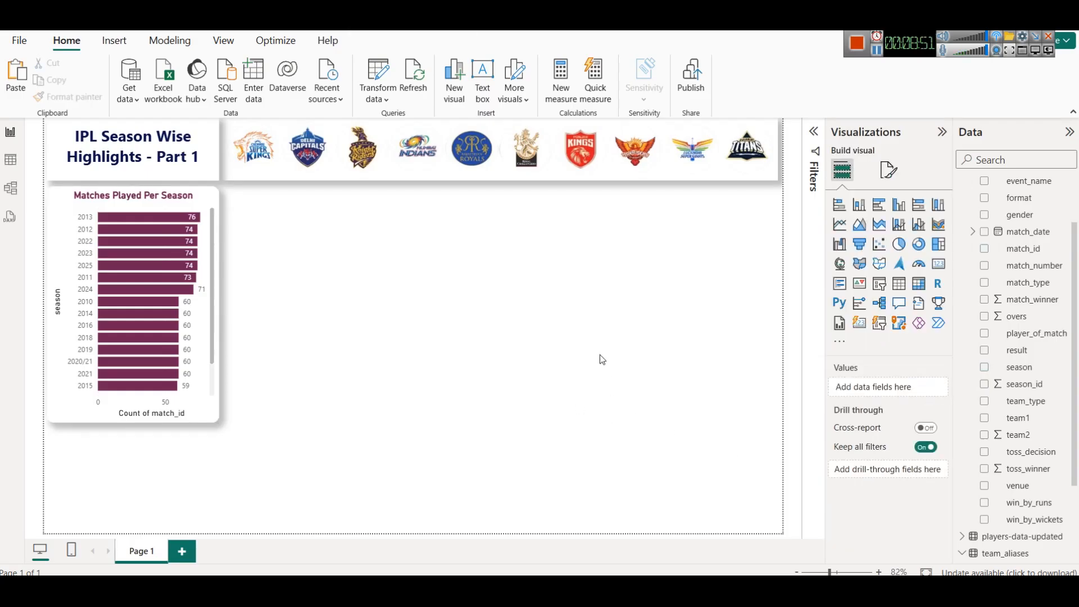
{"action": "scroll", "coordinate": [147, 294], "scroll_direction": "down", "scroll_amount": 1}
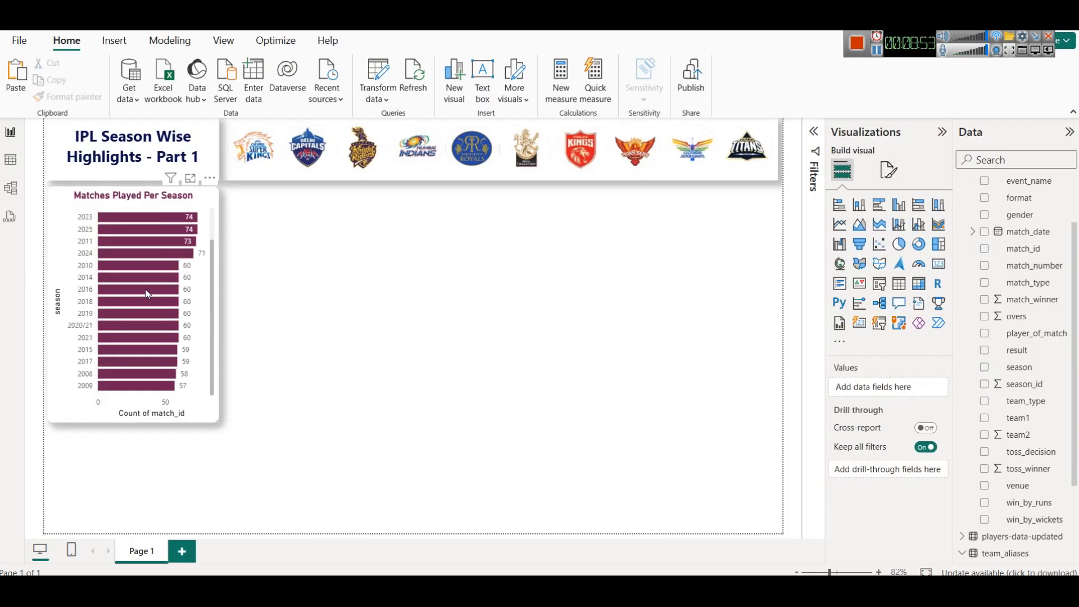
- Sort the Matches Played Per Season chart's axis by season
{"action": "scroll", "coordinate": [147, 303], "scroll_direction": "up", "scroll_amount": 1}
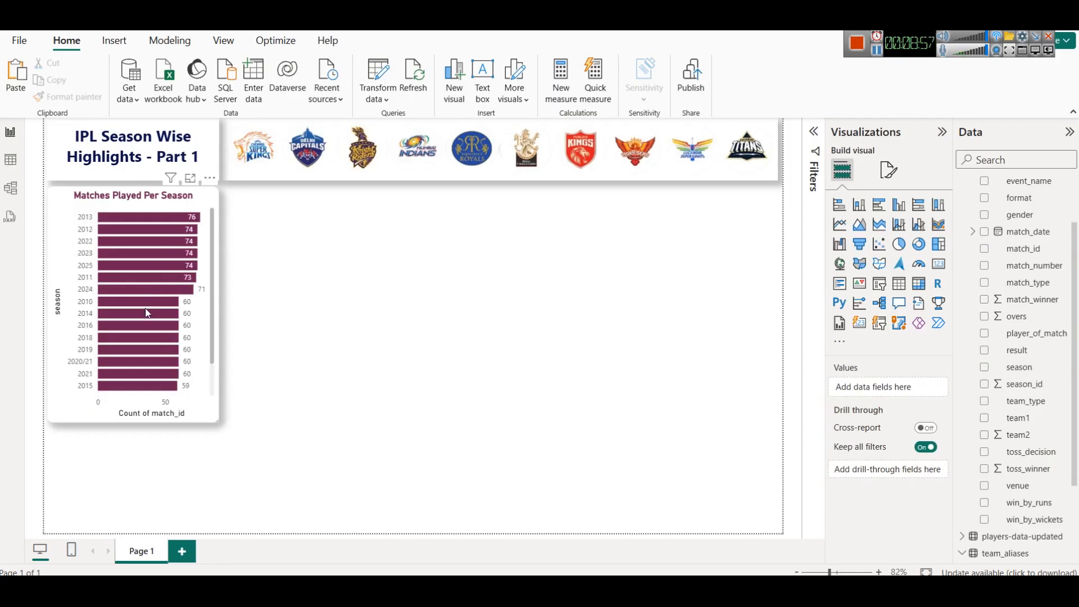
{"action": "left_click", "coordinate": [210, 179]}
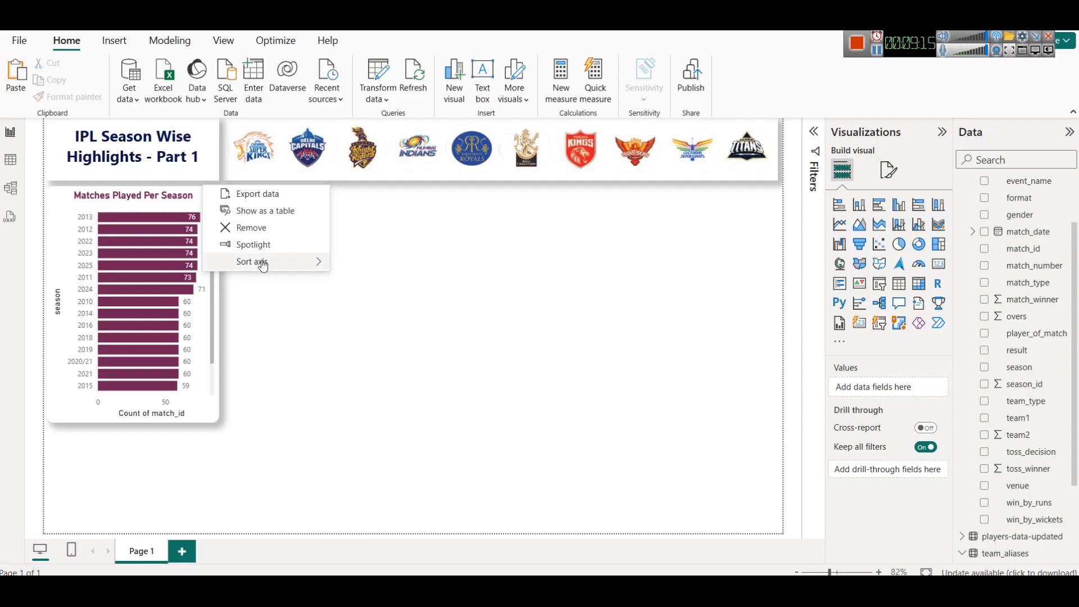
{"action": "mouse_move", "coordinate": [263, 266]}
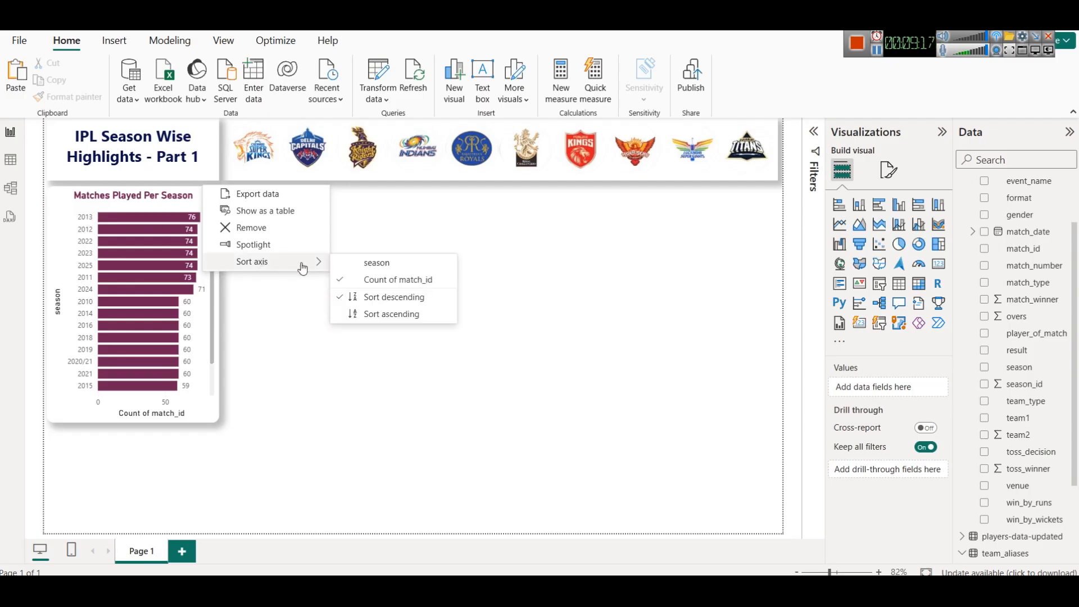
{"action": "left_click", "coordinate": [364, 264]}
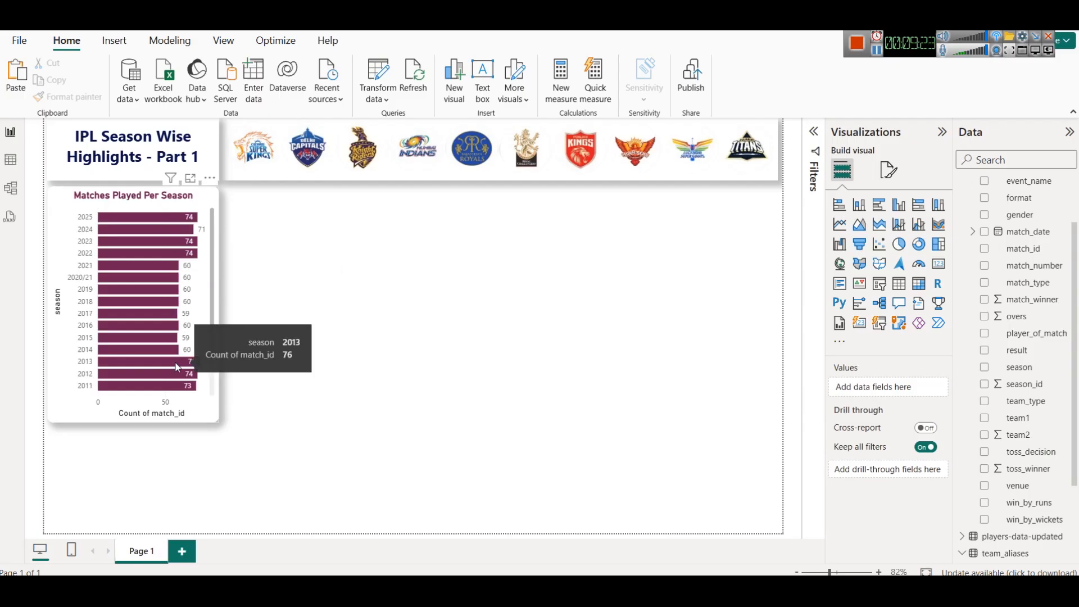
- Set the chart's data label position to Inside end
{"action": "left_click", "coordinate": [193, 203]}
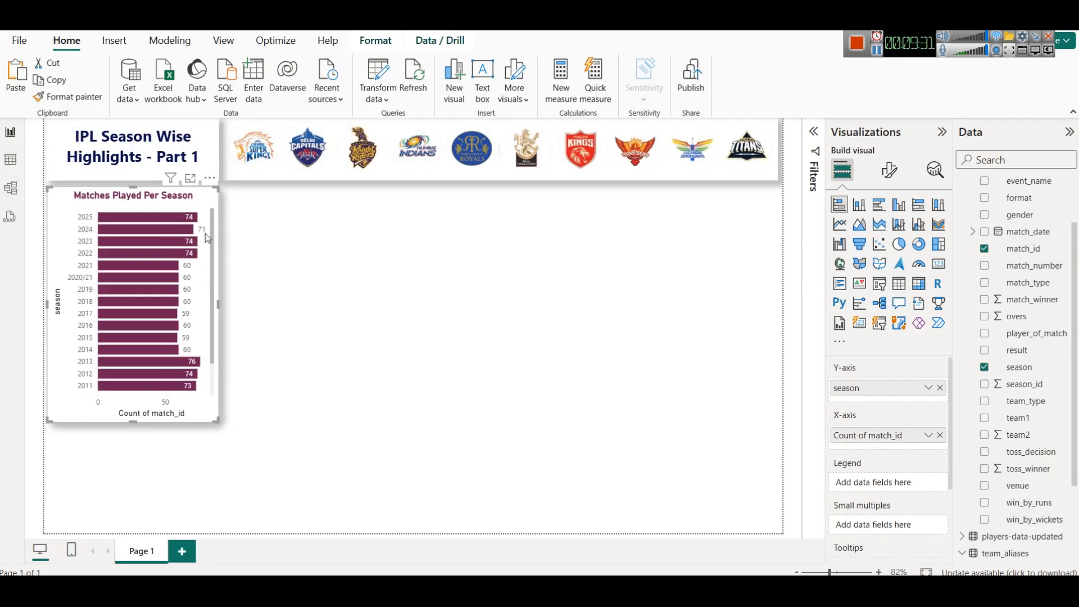
{"action": "left_click", "coordinate": [891, 183]}
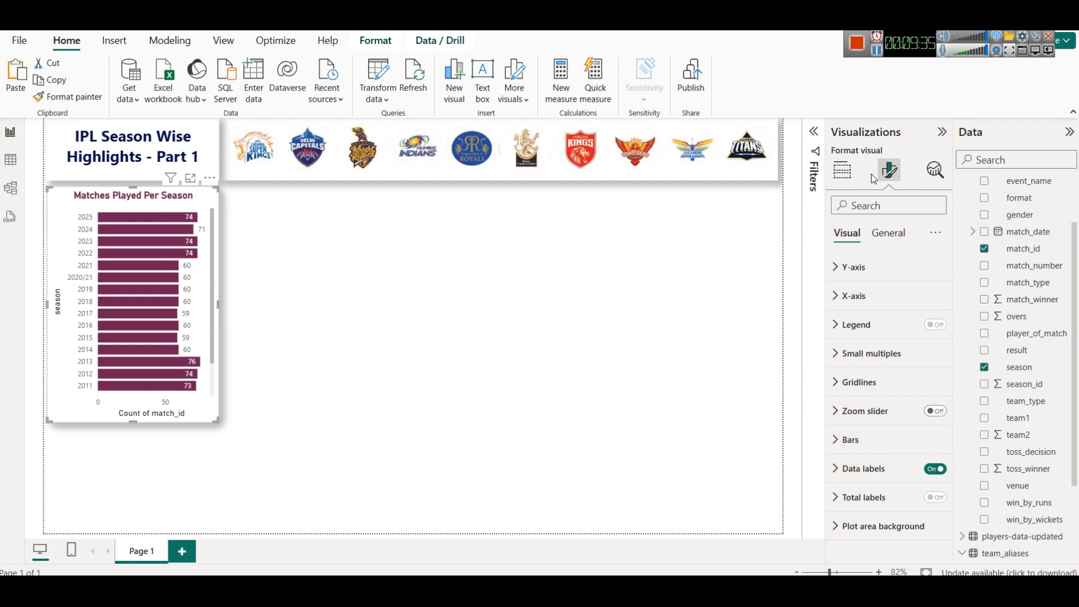
{"action": "left_click", "coordinate": [876, 470]}
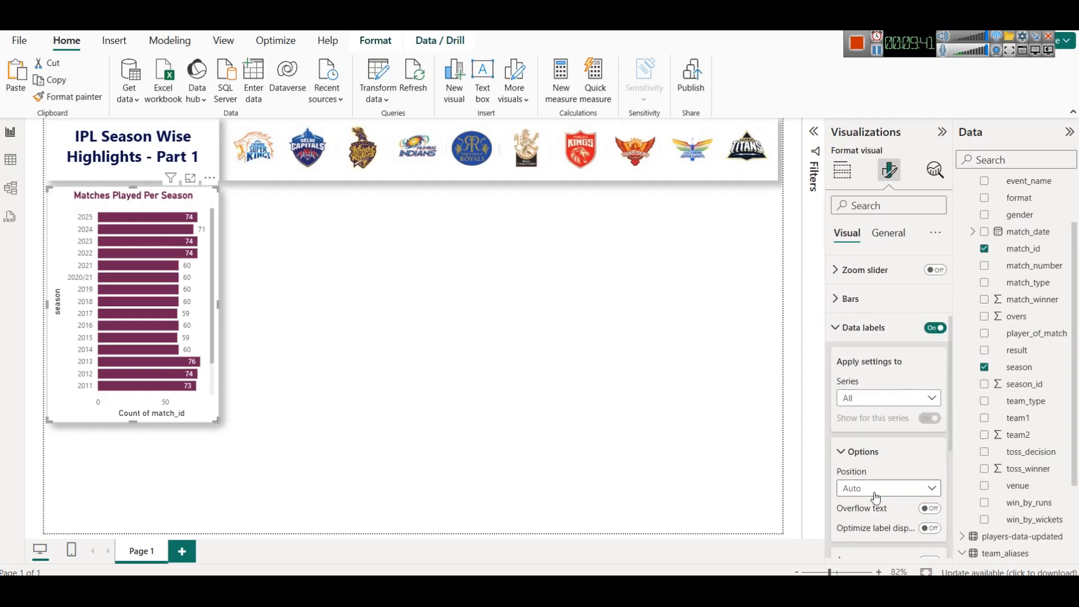
{"action": "left_click", "coordinate": [875, 492]}
{"action": "left_click", "coordinate": [874, 429]}
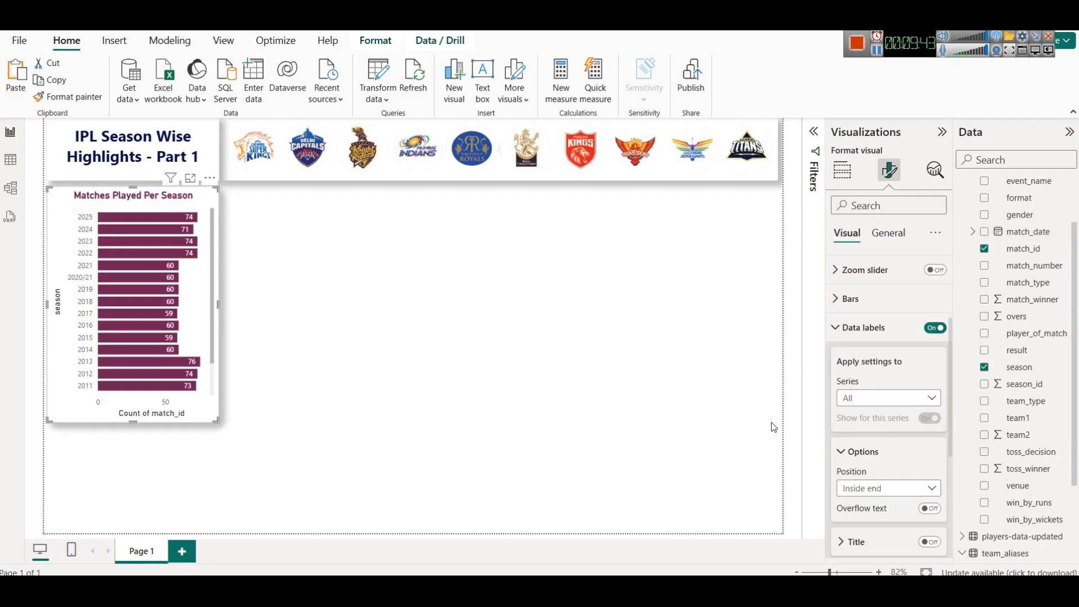
{"action": "left_click", "coordinate": [496, 336]}
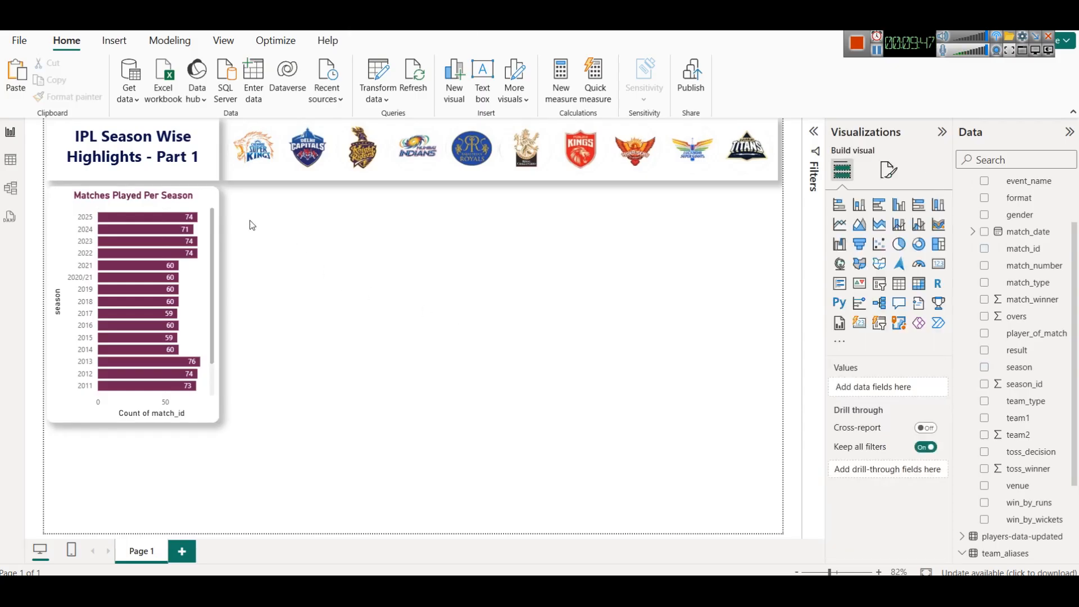
- Make the chart's Y-axis values bold
{"action": "left_click", "coordinate": [194, 203]}
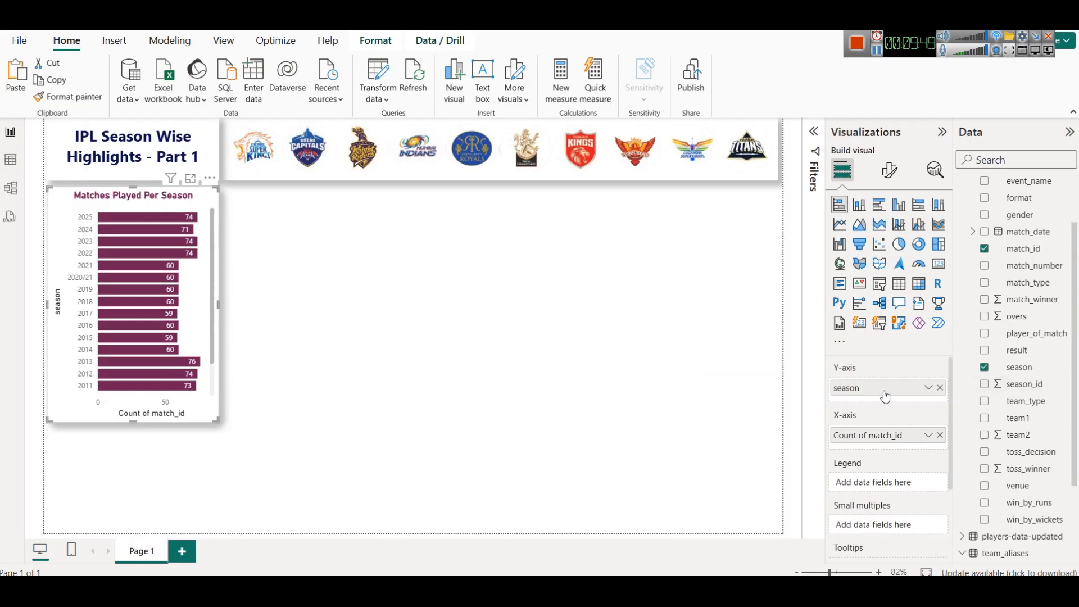
{"action": "left_click", "coordinate": [889, 170]}
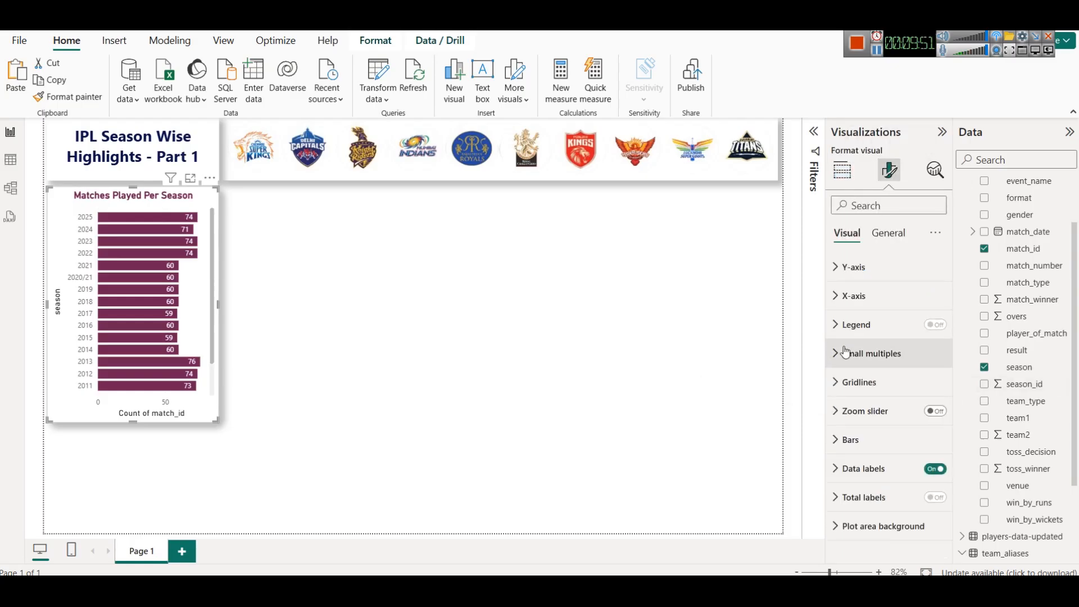
{"action": "left_click", "coordinate": [854, 267]}
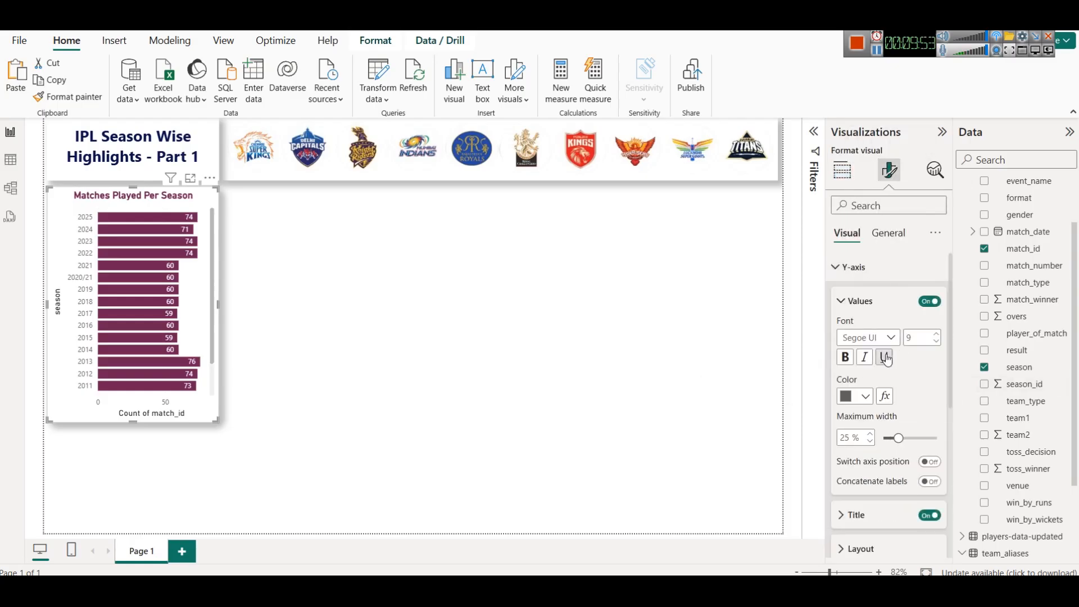
{"action": "left_click", "coordinate": [845, 357]}
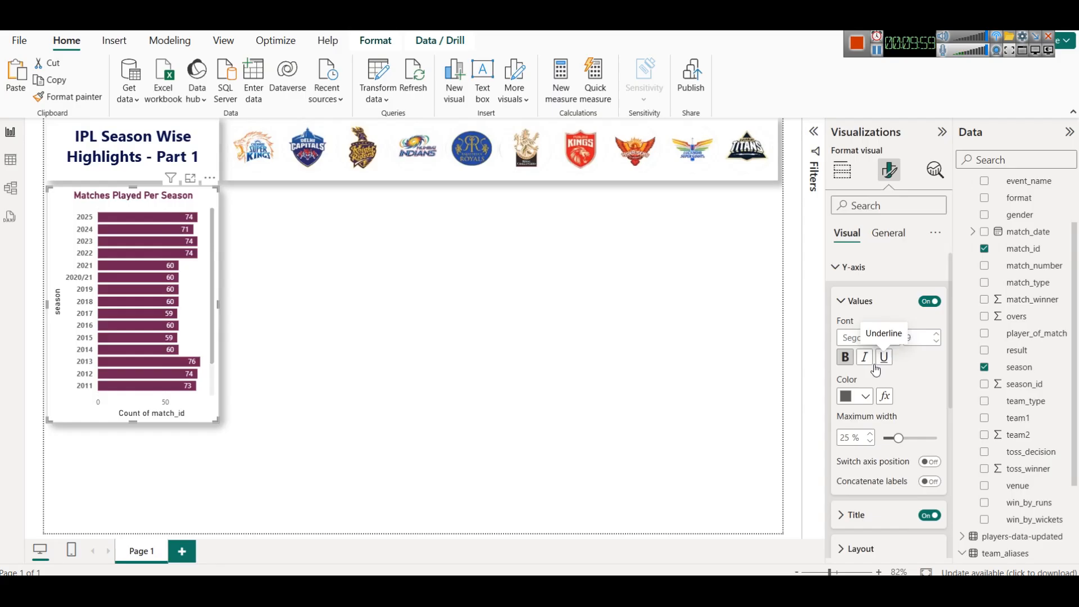
{"action": "left_click", "coordinate": [883, 268]}
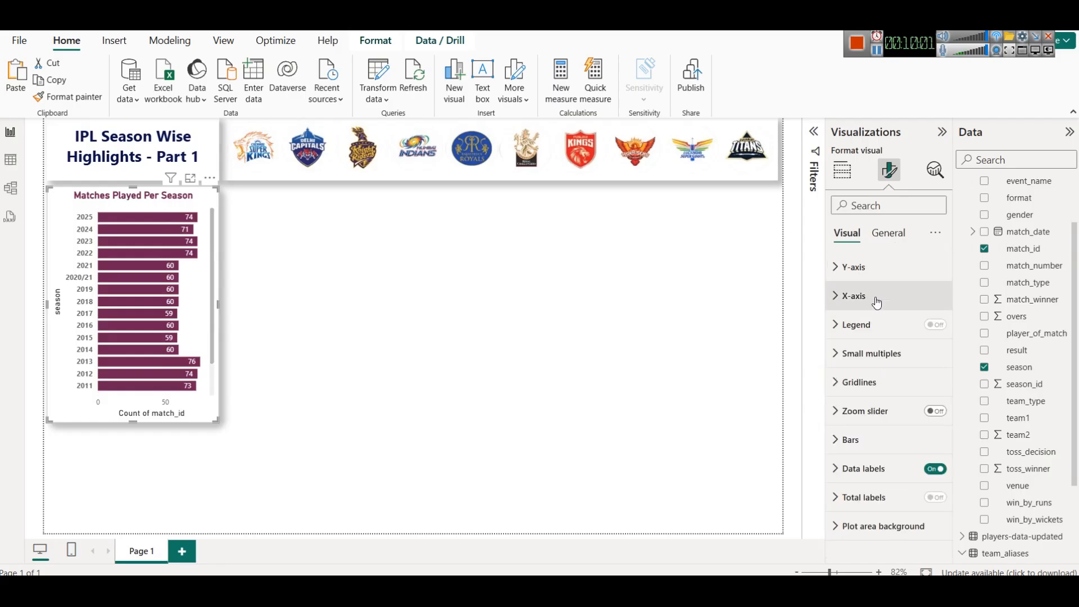
- Set the chart's X-axis range minimum to 50
{"action": "left_click", "coordinate": [876, 304]}
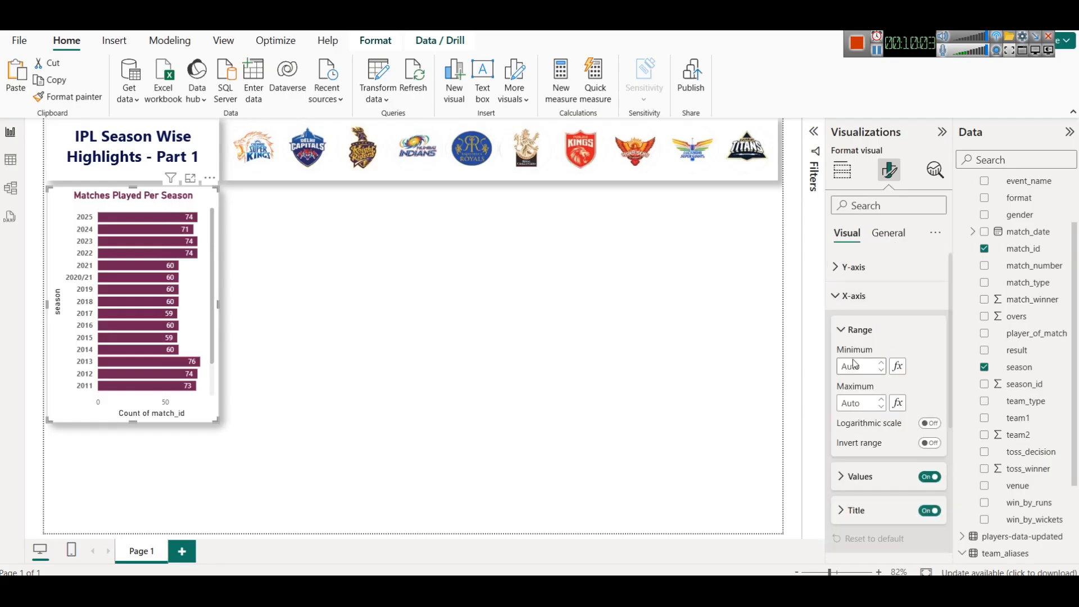
{"action": "scroll", "coordinate": [188, 316], "scroll_direction": "down", "scroll_amount": 1}
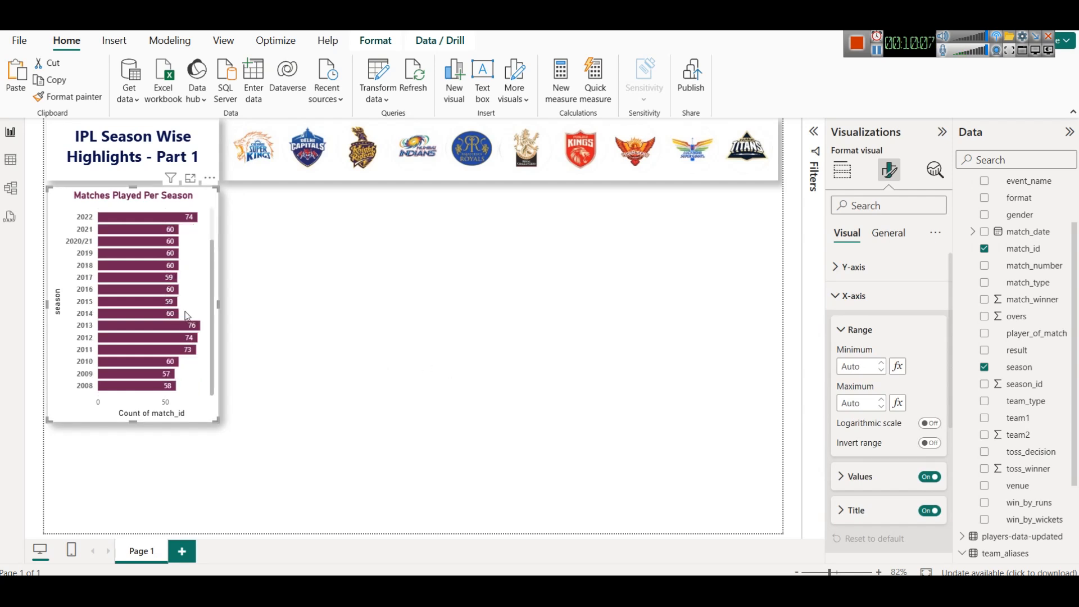
{"action": "scroll", "coordinate": [187, 316], "scroll_direction": "up", "scroll_amount": 1}
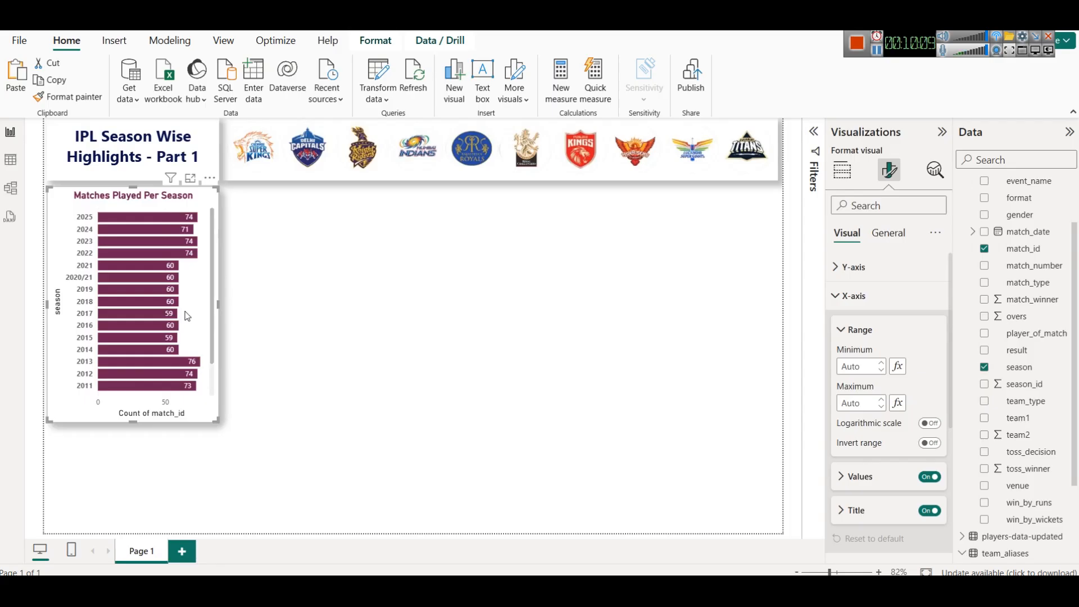
{"action": "scroll", "coordinate": [187, 316], "scroll_direction": "down", "scroll_amount": 1}
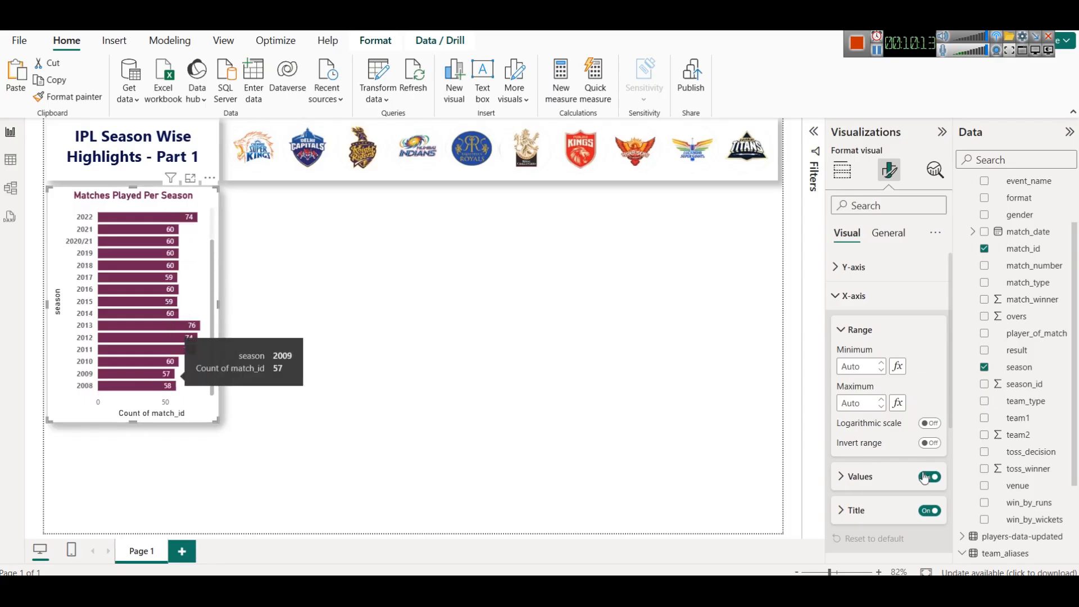
{"action": "left_click", "coordinate": [853, 368]}
{"action": "type", "text": "50"}
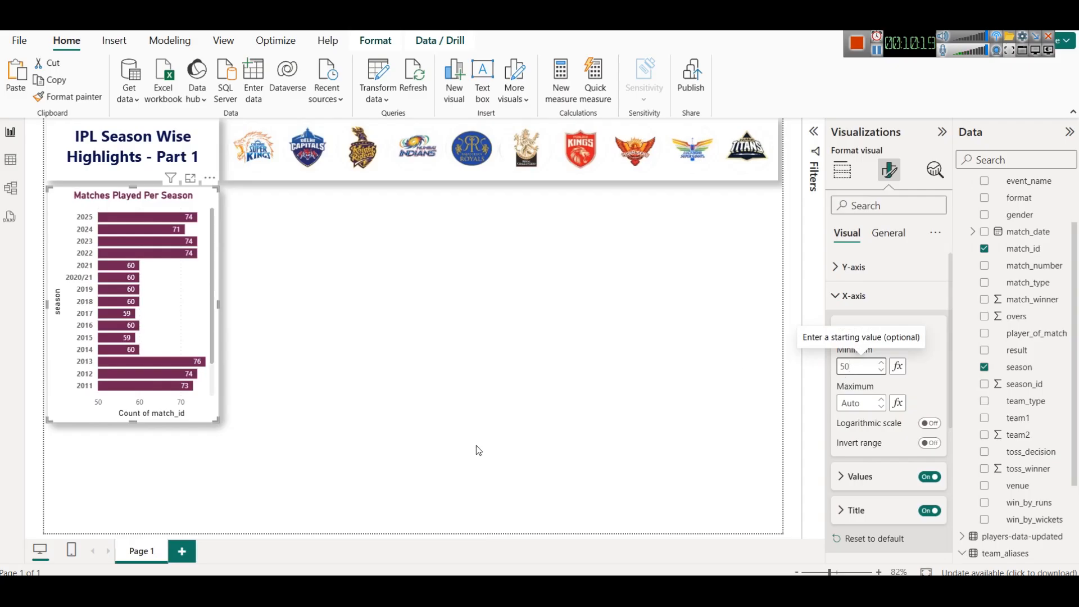
{"action": "left_click", "coordinate": [439, 372]}
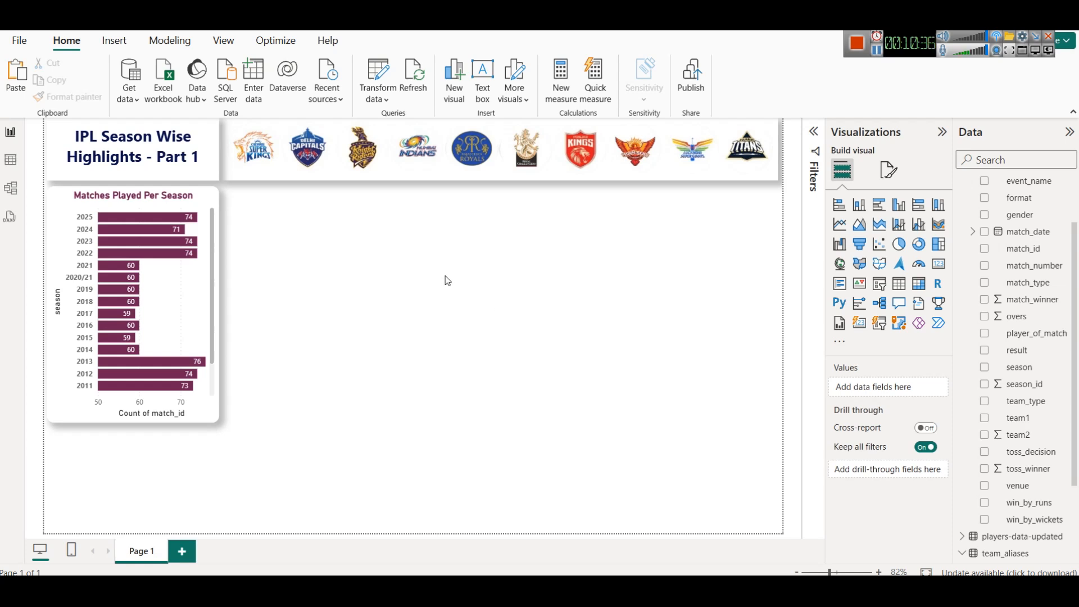
- Paste a copied table visual and replace its broken Season field with the season column from ipl_matches_data
{"action": "key", "text": "ctrl+v"}
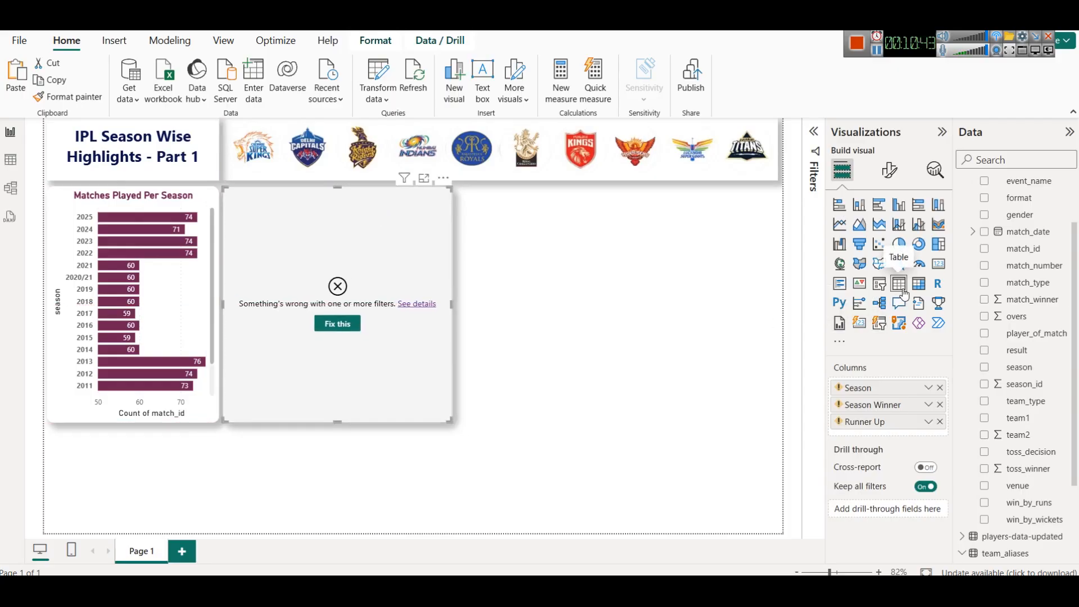
{"action": "left_click", "coordinate": [940, 388]}
{"action": "left_click_drag", "start_coordinate": [1010, 374], "coordinate": [900, 387]}
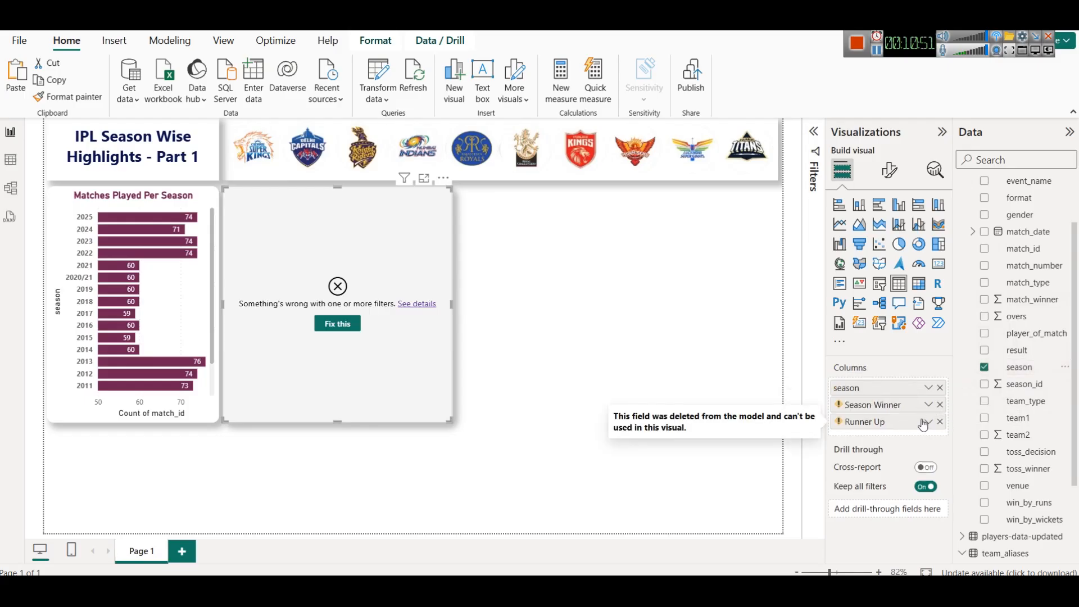
- Remove the broken Season Winner and Runner Up fields from the pasted table visual
{"action": "left_click", "coordinate": [940, 405]}
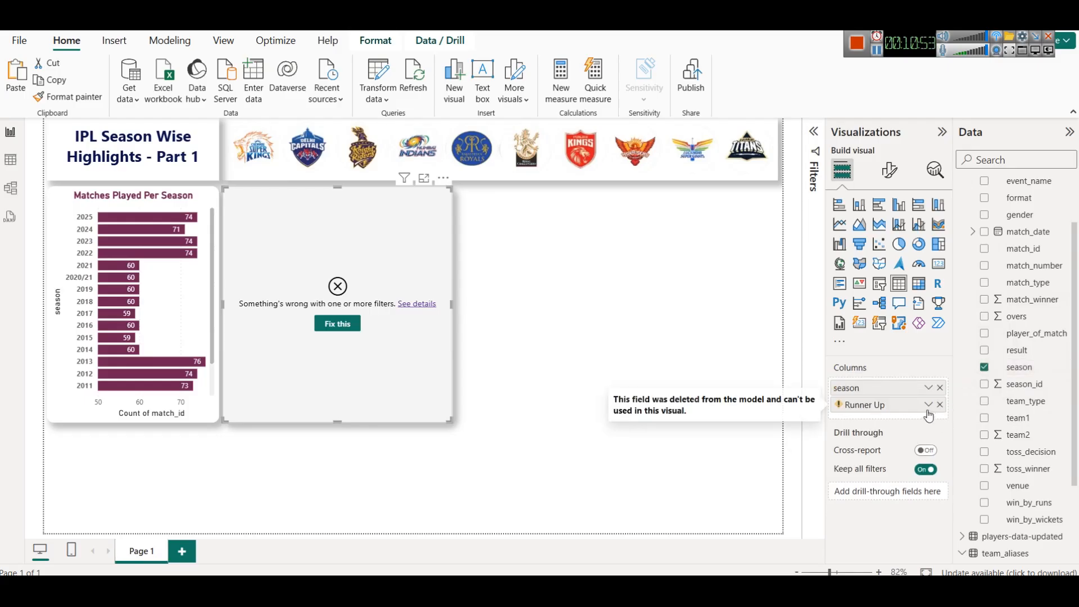
{"action": "left_click", "coordinate": [940, 405]}
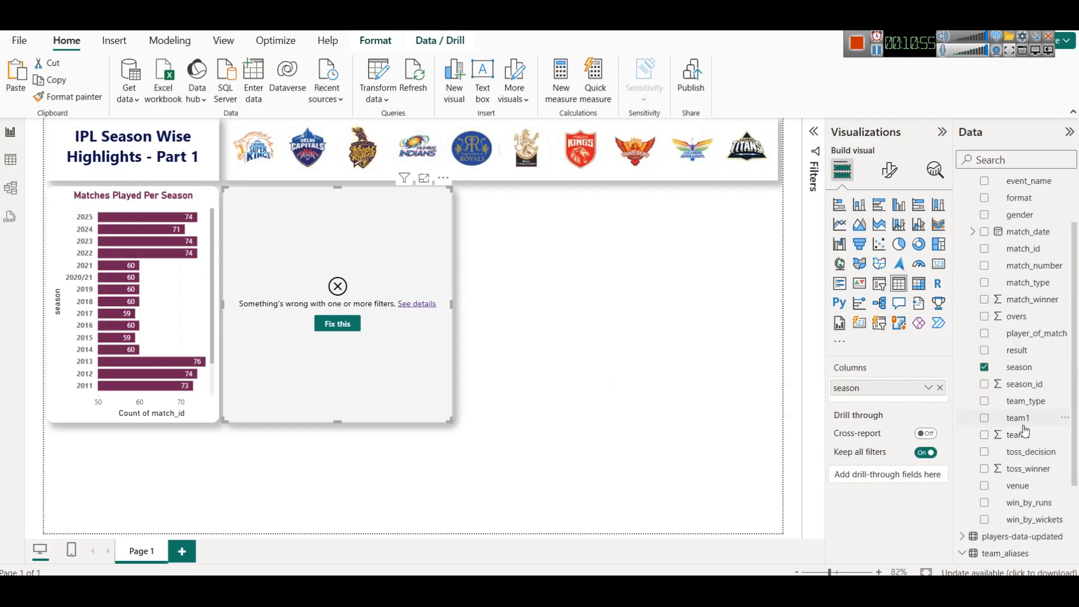
{"action": "scroll", "coordinate": [1026, 431], "scroll_direction": "down", "scroll_amount": 2}
{"action": "scroll", "coordinate": [1037, 425], "scroll_direction": "up", "scroll_amount": 4}
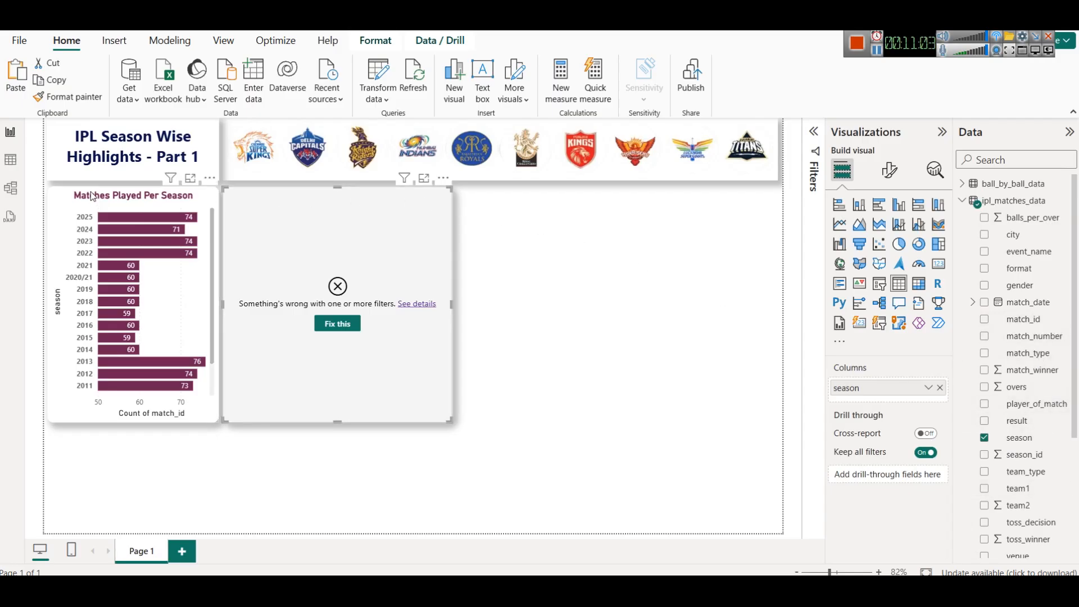
- Inspect the match_winner column in ipl_matches_data and the team IDs and names in teams_data
{"action": "left_click", "coordinate": [11, 160]}
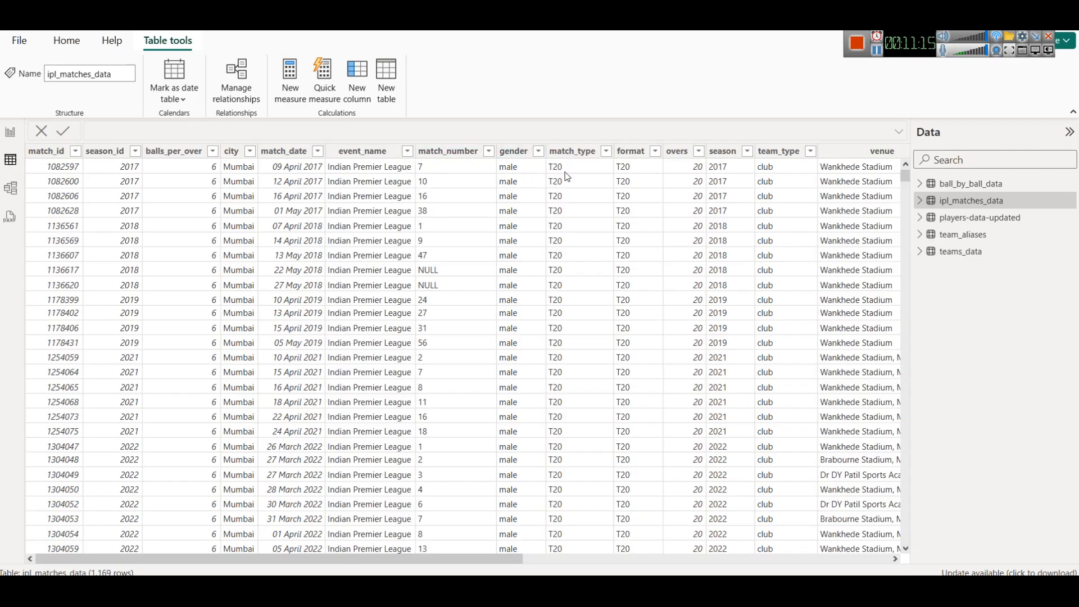
{"action": "left_click_drag", "start_coordinate": [455, 555], "coordinate": [675, 560]}
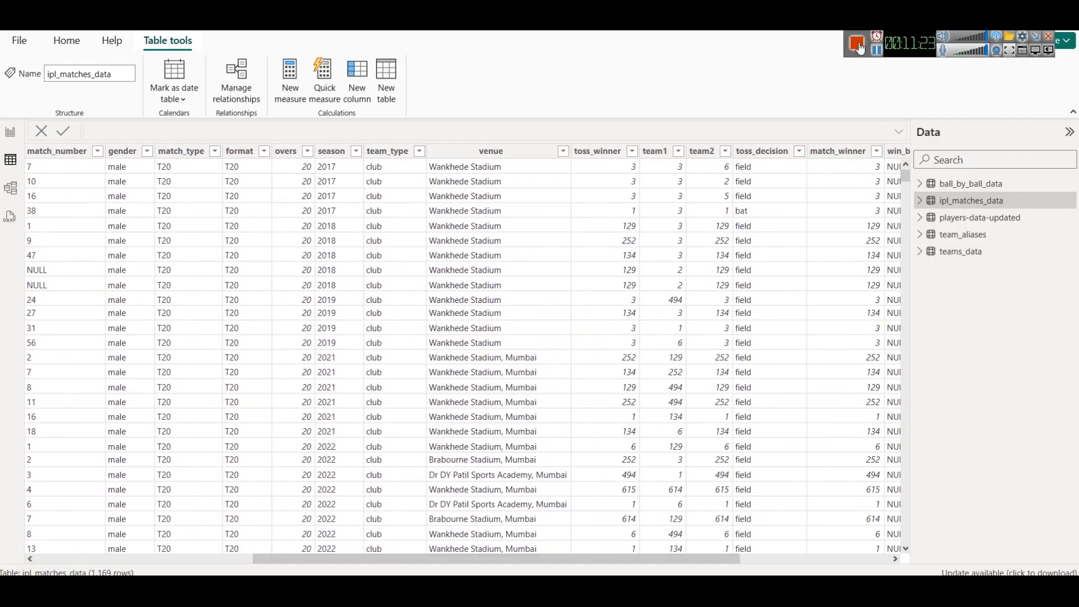
{"action": "left_click", "coordinate": [841, 155]}
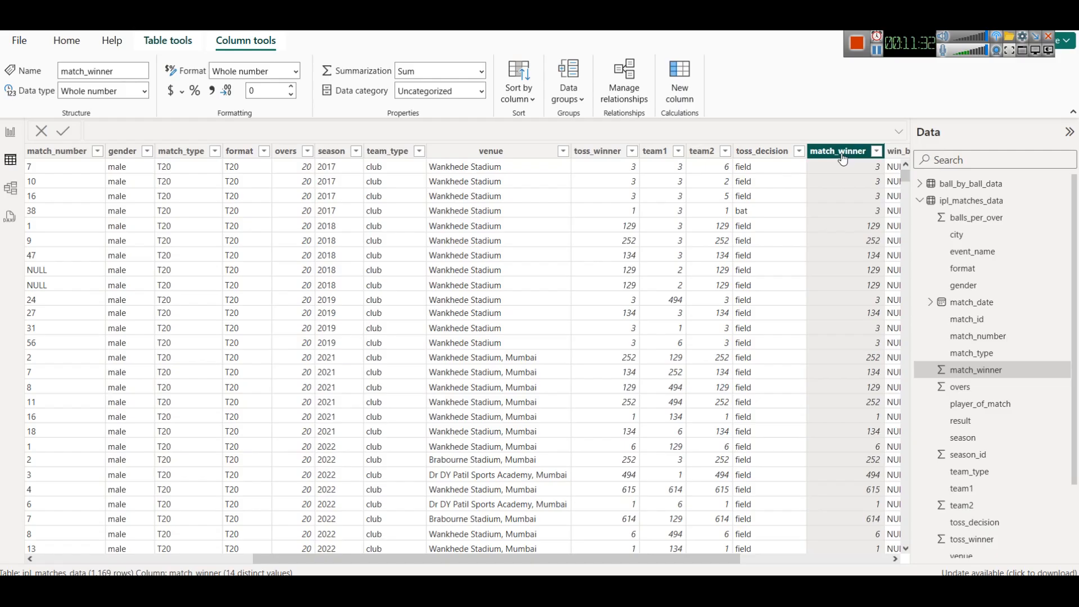
{"action": "left_click", "coordinate": [10, 187]}
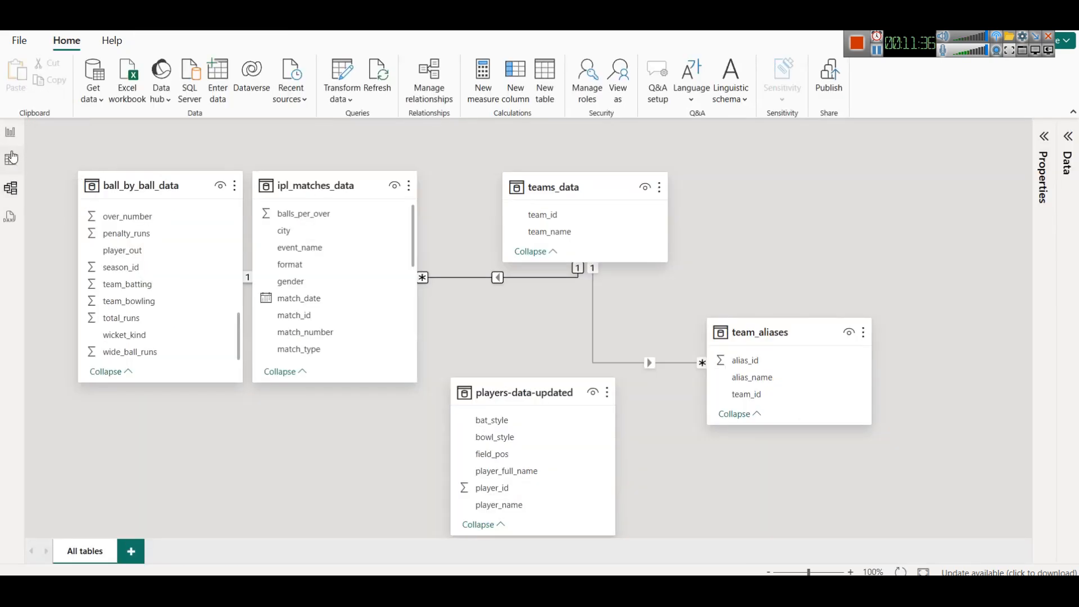
{"action": "left_click", "coordinate": [10, 160]}
{"action": "left_click", "coordinate": [920, 201]}
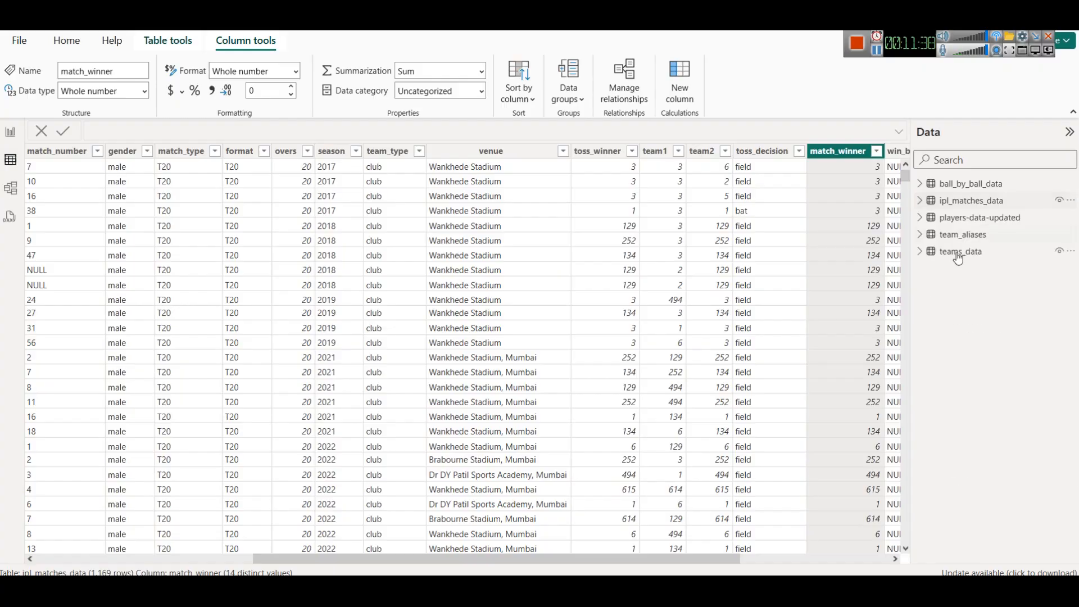
{"action": "left_click", "coordinate": [958, 251]}
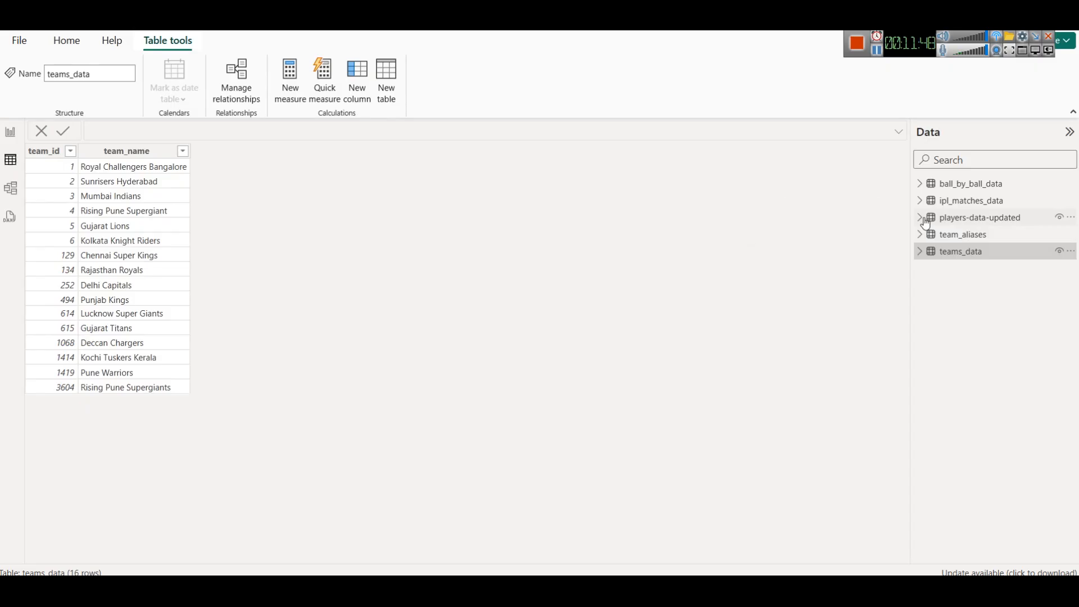
{"action": "left_click", "coordinate": [950, 201]}
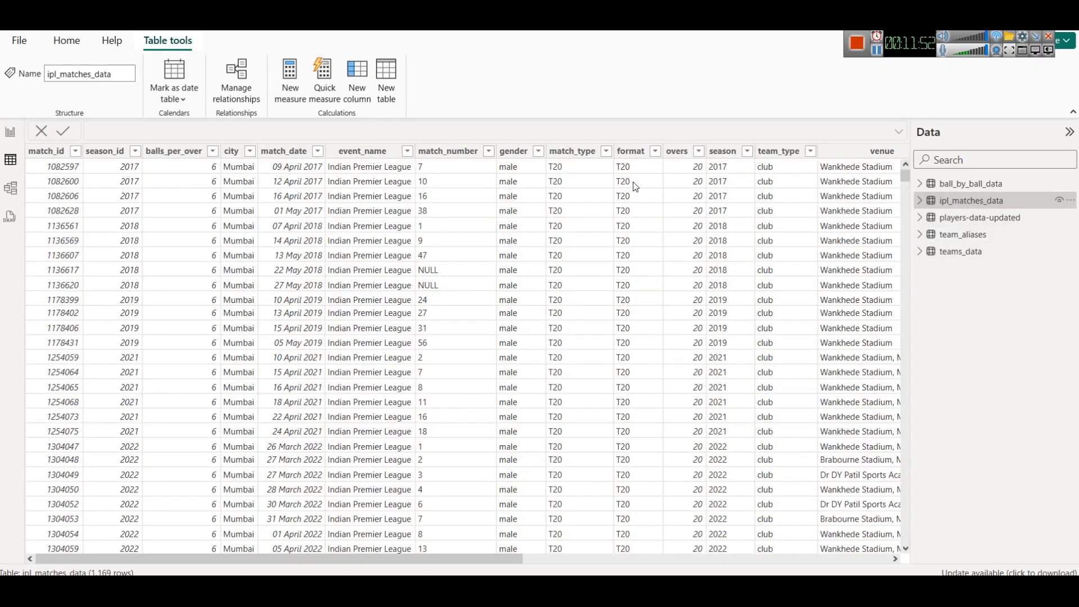
{"action": "left_click", "coordinate": [961, 254]}
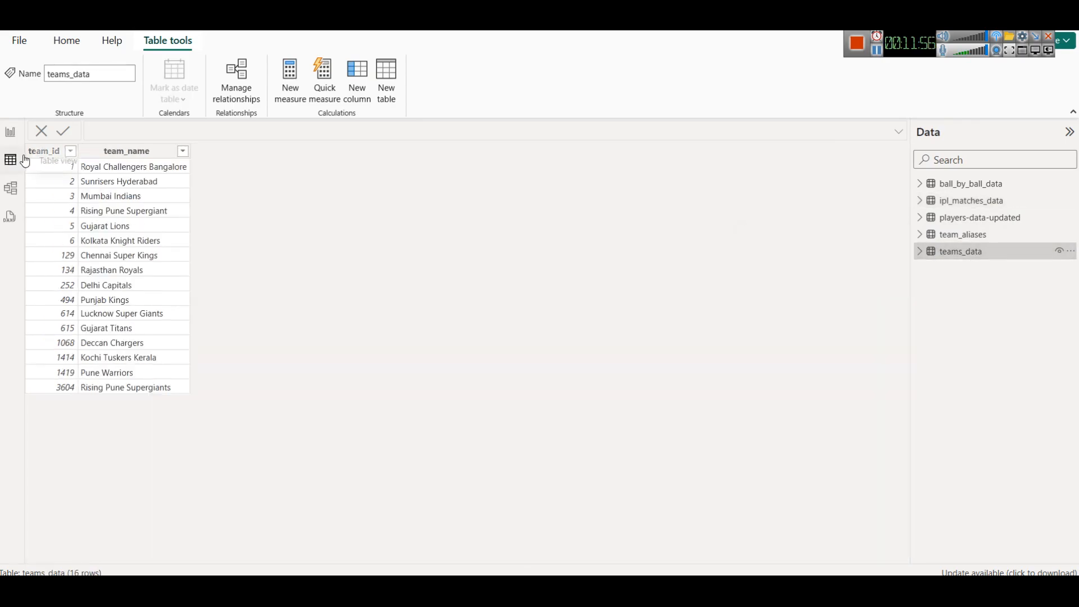
- Move the teams_data table further right in the model diagram
{"action": "left_click", "coordinate": [8, 191]}
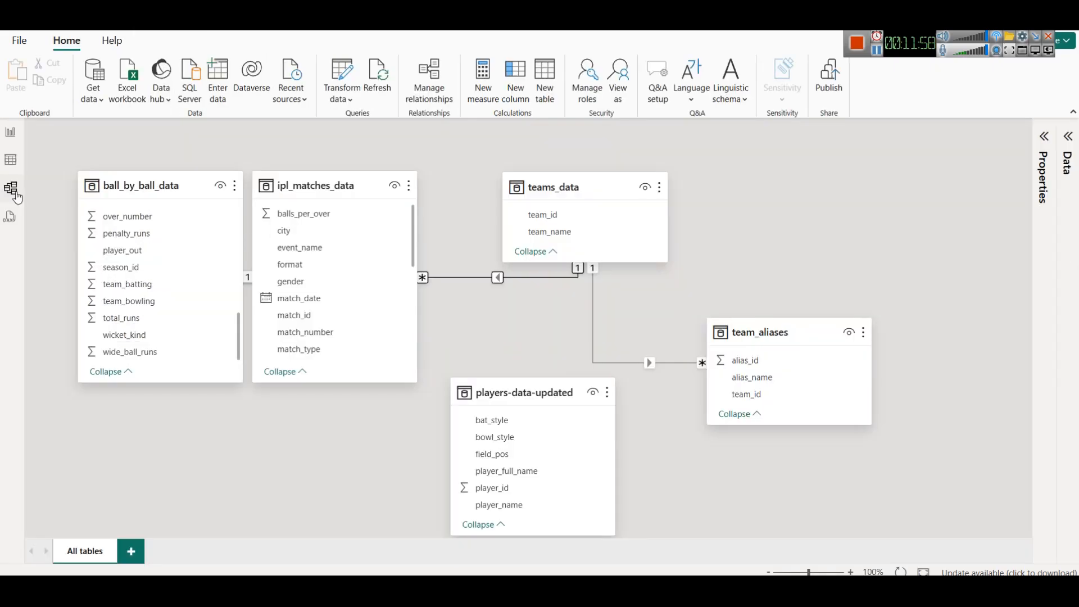
{"action": "left_click_drag", "start_coordinate": [591, 181], "coordinate": [716, 180]}
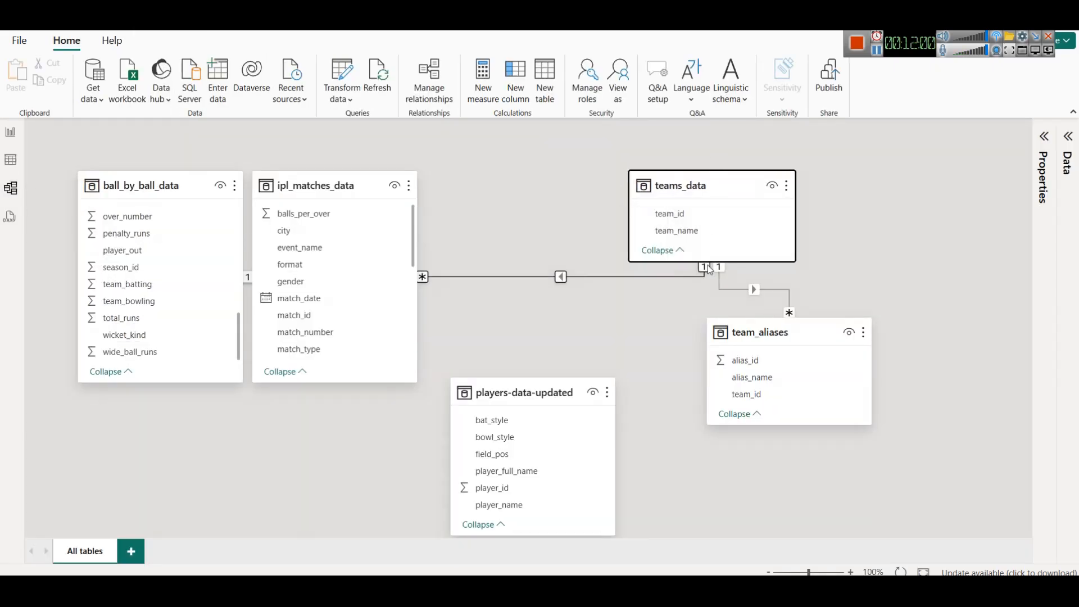
- Create a relationship from ipl_matches_data's match_winner column to team_id in teams_data
{"action": "scroll", "coordinate": [360, 284], "scroll_direction": "down", "scroll_amount": 5}
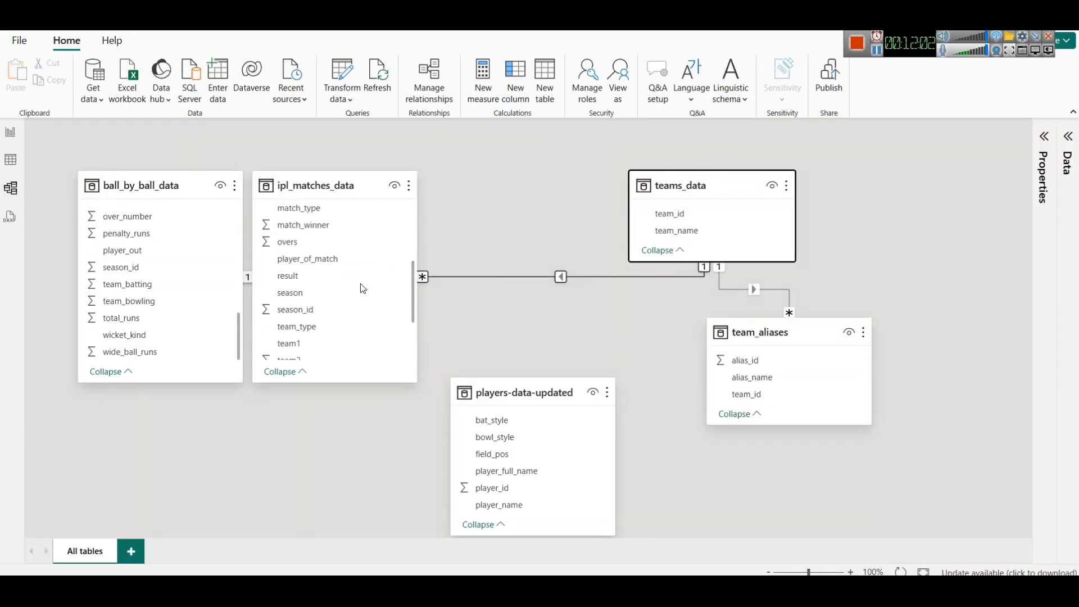
{"action": "scroll", "coordinate": [379, 288], "scroll_direction": "down", "scroll_amount": 1}
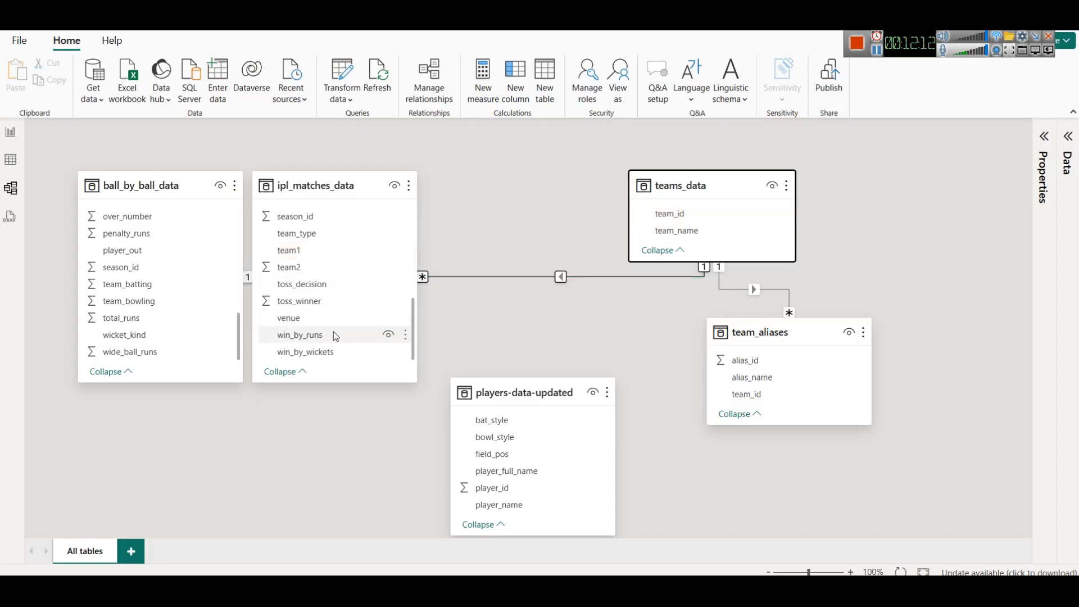
{"action": "scroll", "coordinate": [333, 331], "scroll_direction": "up", "scroll_amount": 3}
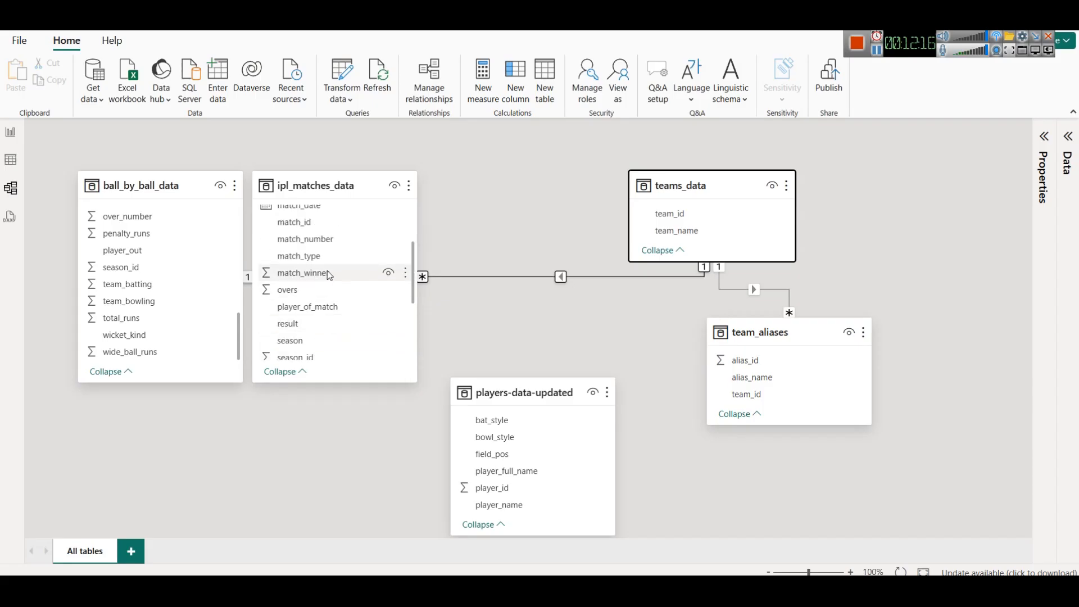
{"action": "left_click_drag", "start_coordinate": [327, 273], "coordinate": [717, 220]}
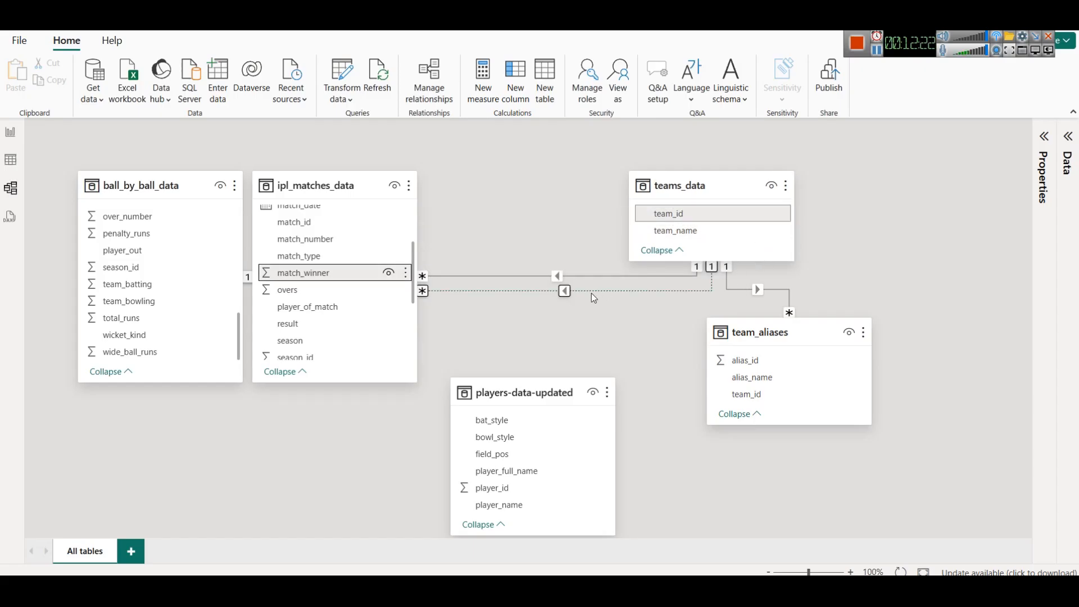
- Add match_winner to the broken pasted table visual, then delete that visual from the report page
{"action": "left_click", "coordinate": [11, 132]}
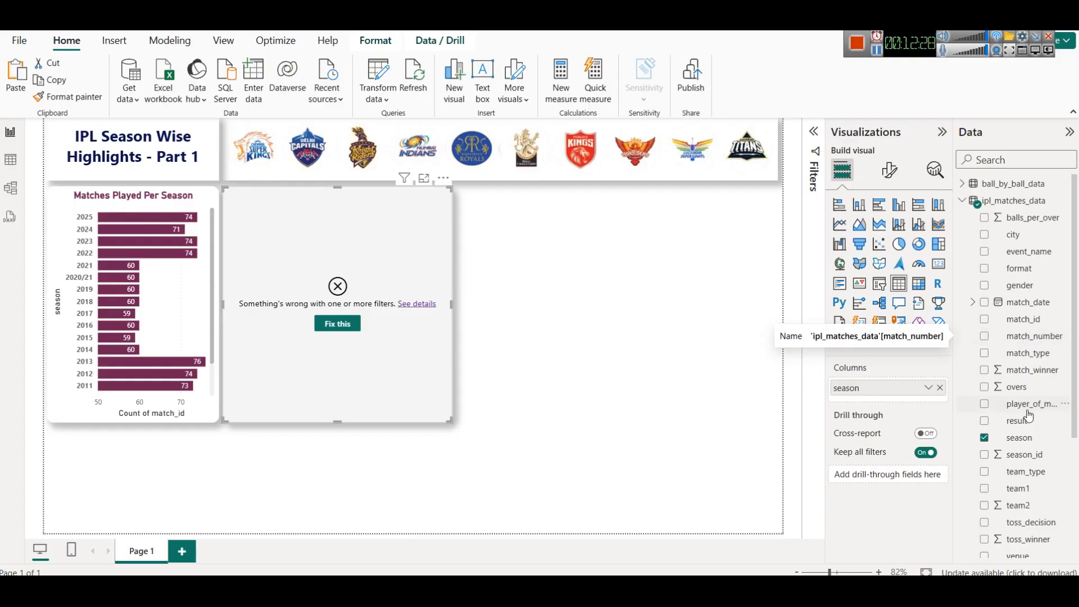
{"action": "scroll", "coordinate": [1026, 410], "scroll_direction": "down", "scroll_amount": 2}
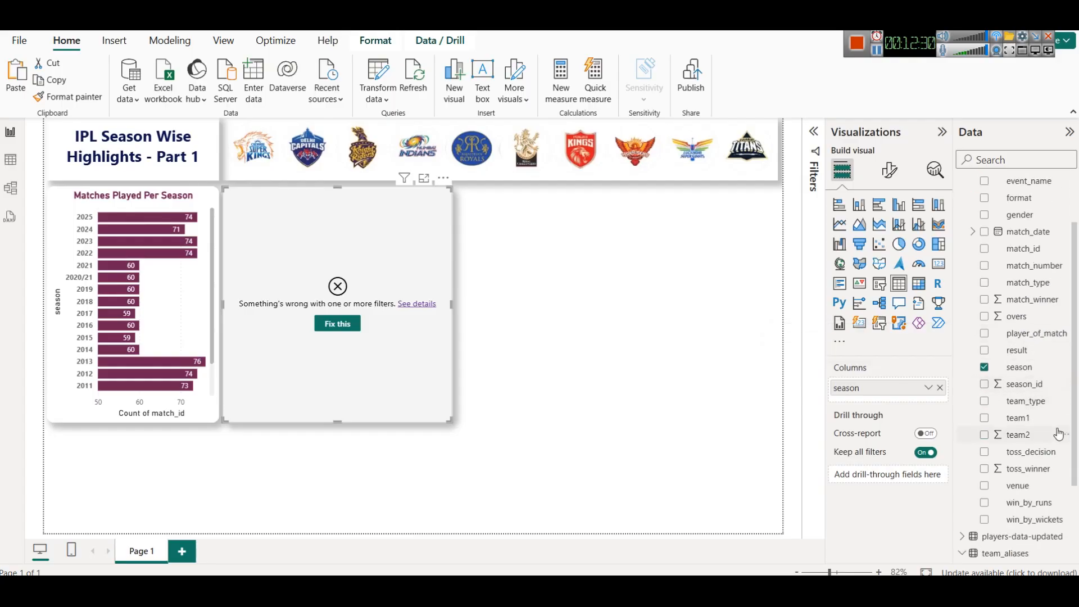
{"action": "left_click_drag", "start_coordinate": [1023, 299], "coordinate": [922, 399]}
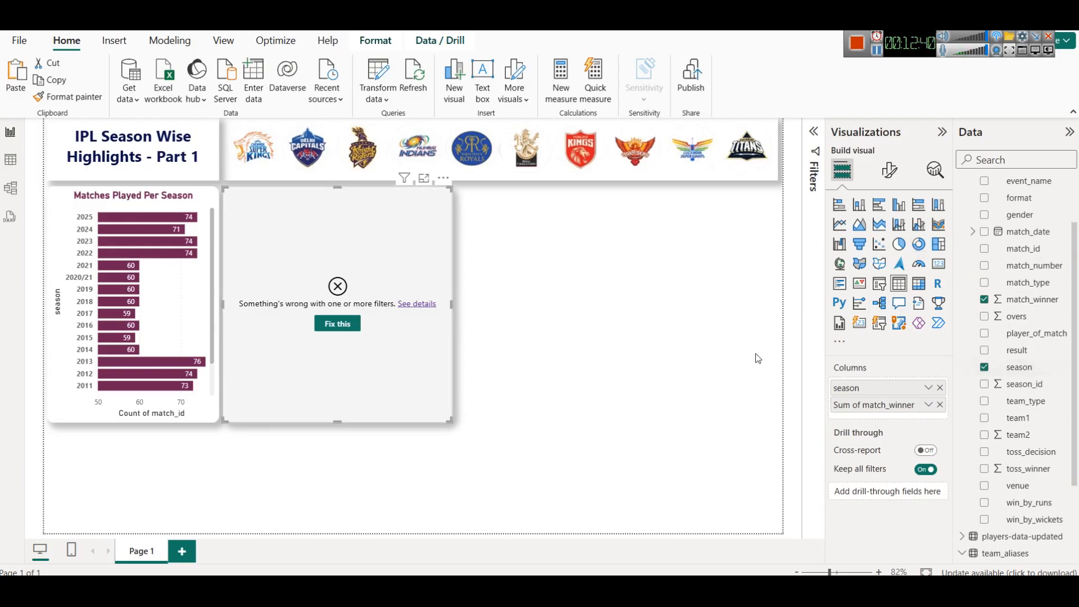
{"action": "left_click", "coordinate": [888, 182]}
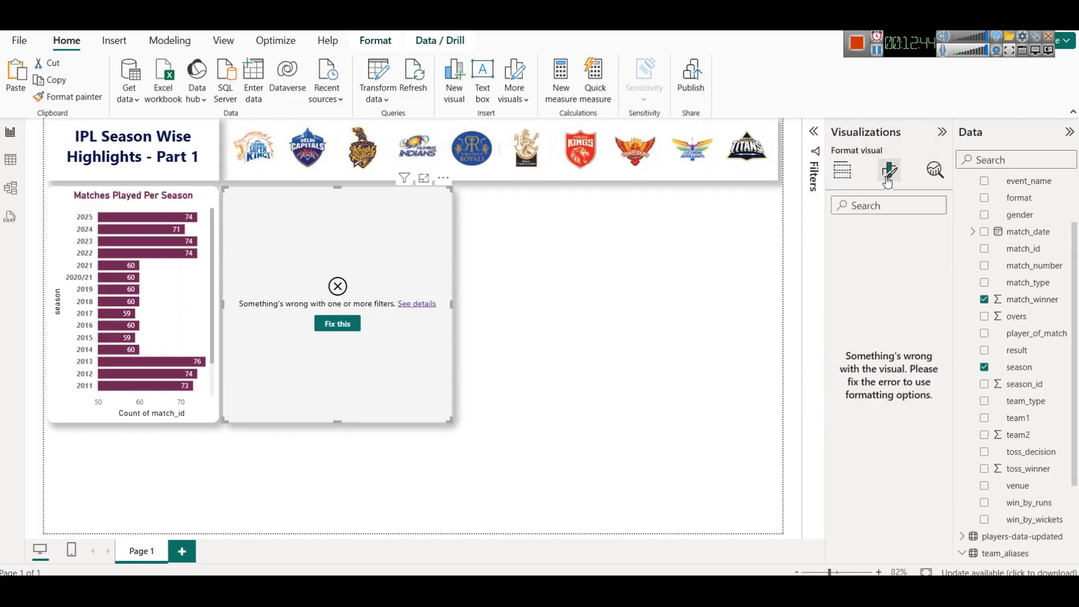
{"action": "key", "text": "Delete"}
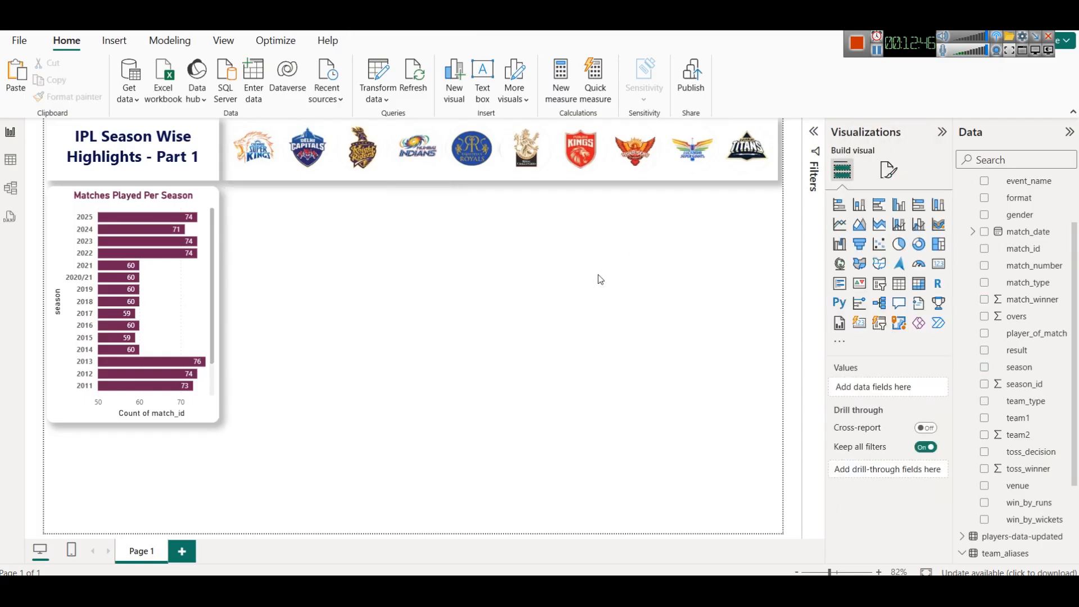
- Insert a new table visual and place it beside the Matches Played Per Season chart, matching its height
{"action": "left_click", "coordinate": [899, 285]}
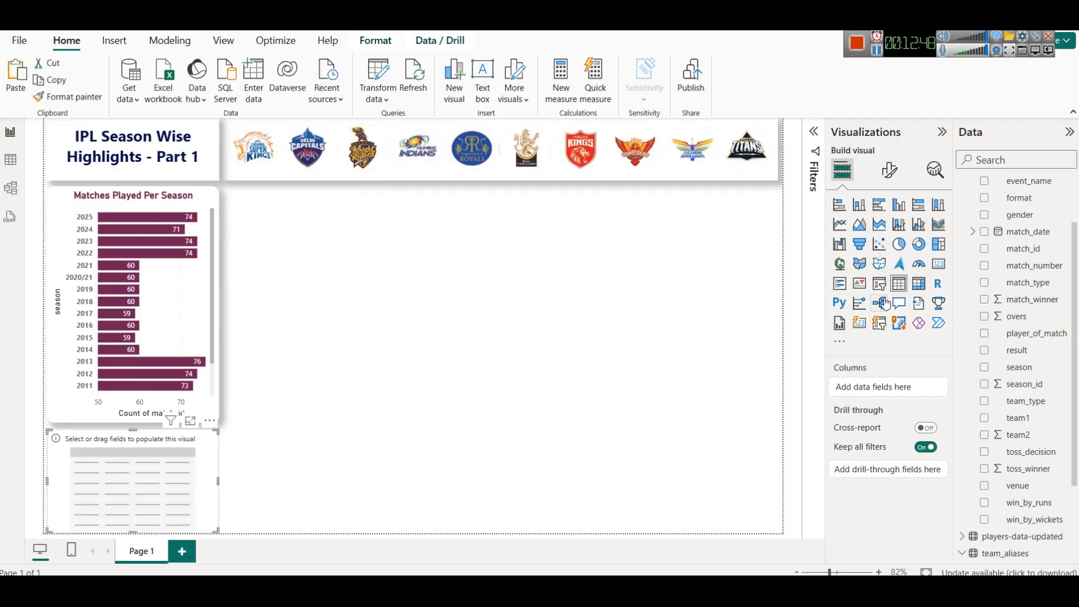
{"action": "left_click_drag", "start_coordinate": [124, 495], "coordinate": [299, 256]}
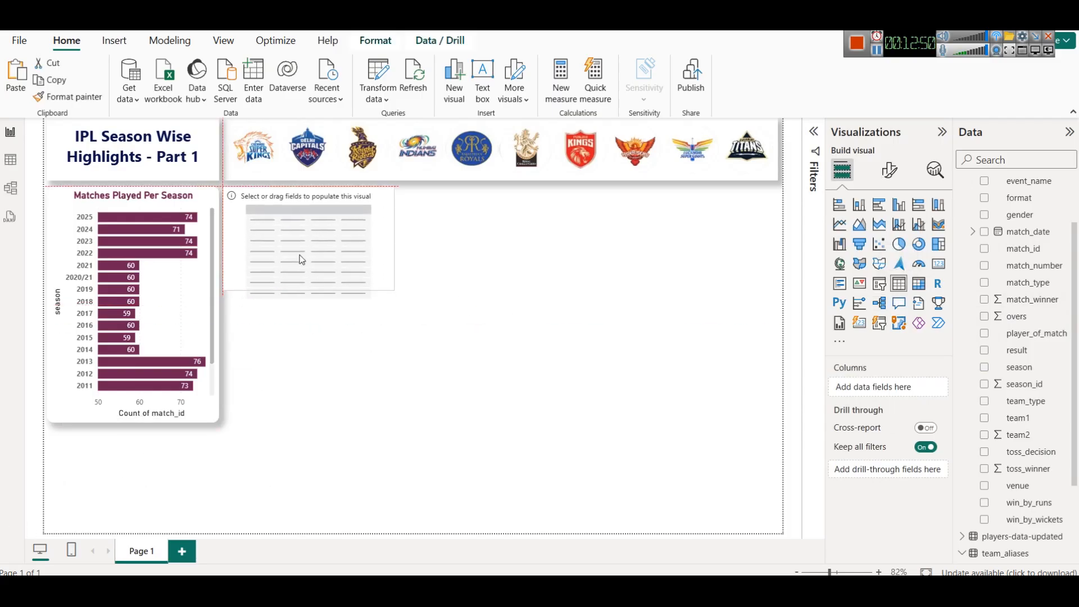
{"action": "left_click_drag", "start_coordinate": [307, 298], "coordinate": [328, 422]}
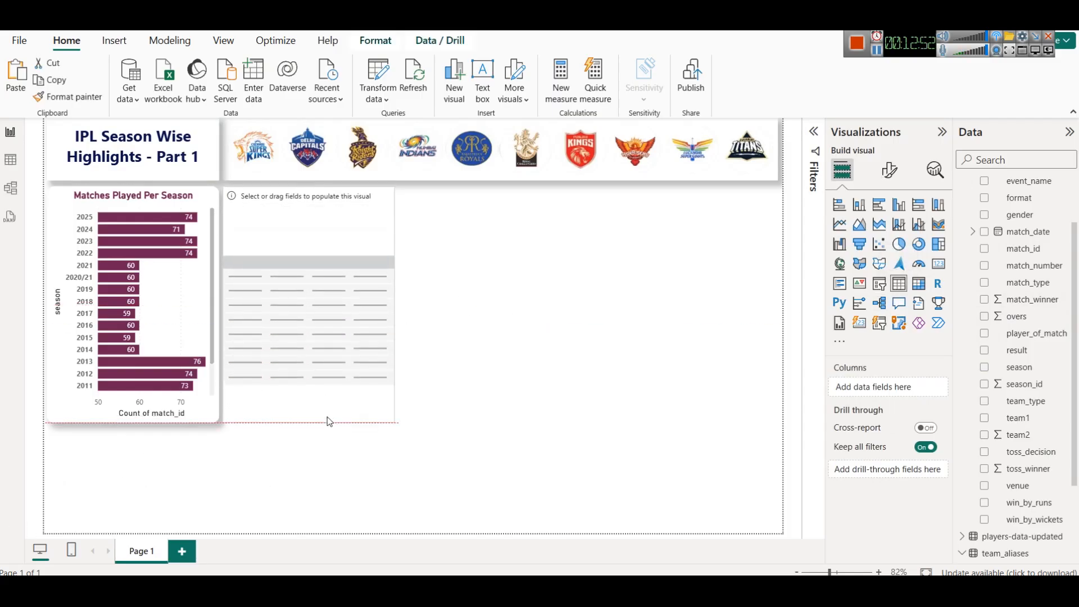
{"action": "left_click_drag", "start_coordinate": [394, 299], "coordinate": [413, 304]}
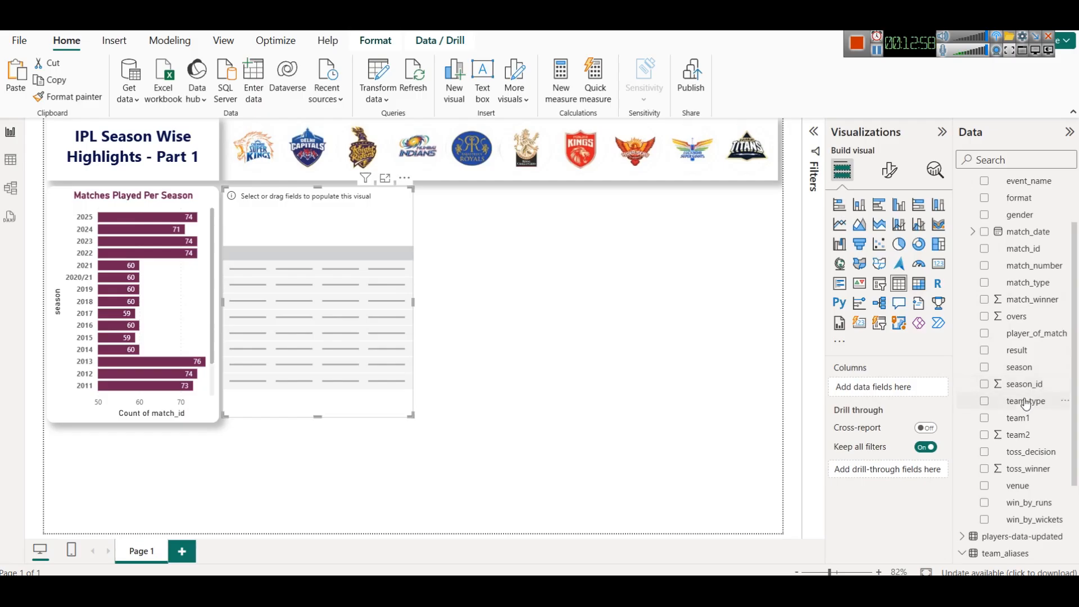
- Add season and match_winner from ipl_matches_data to the table and set match_winner to Don't summarize
{"action": "scroll", "coordinate": [1035, 374], "scroll_direction": "up", "scroll_amount": 2}
{"action": "scroll", "coordinate": [1034, 374], "scroll_direction": "down", "scroll_amount": 2}
{"action": "left_click_drag", "start_coordinate": [1036, 371], "coordinate": [882, 385]}
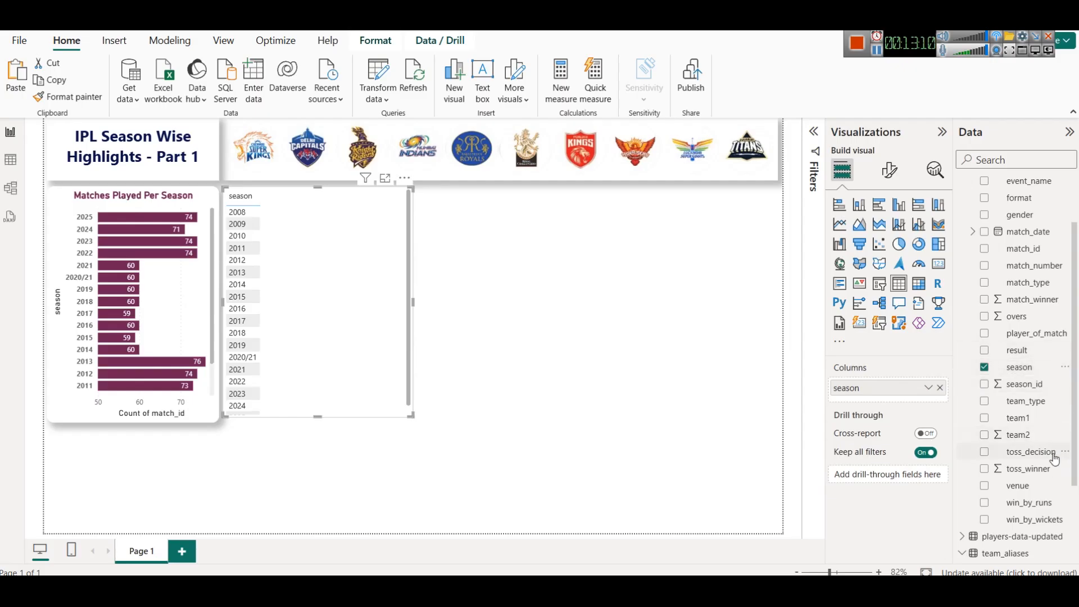
{"action": "left_click_drag", "start_coordinate": [1030, 304], "coordinate": [906, 396]}
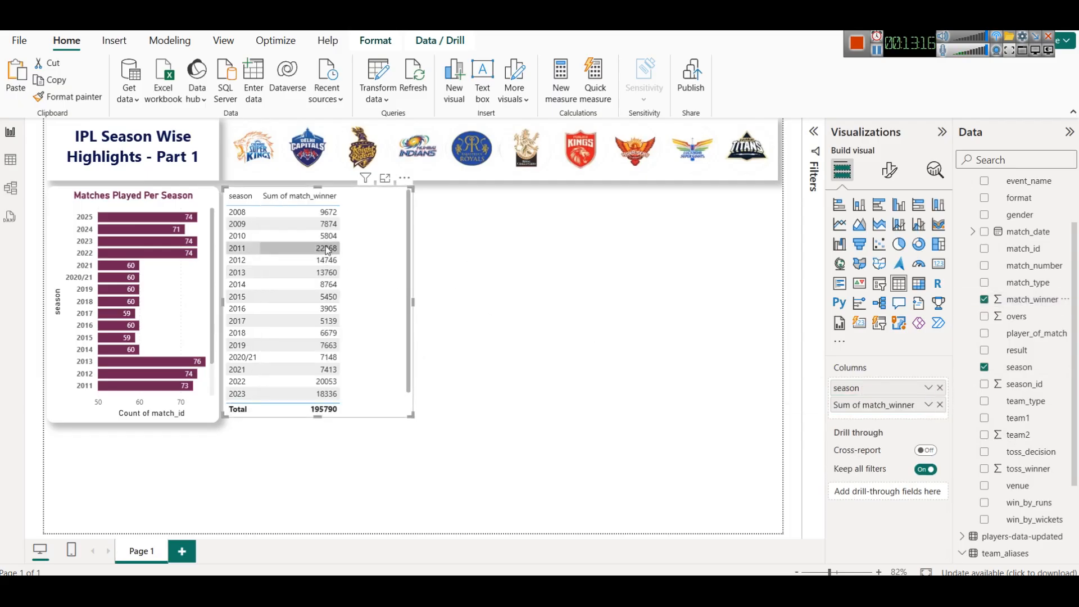
{"action": "left_click", "coordinate": [928, 405]}
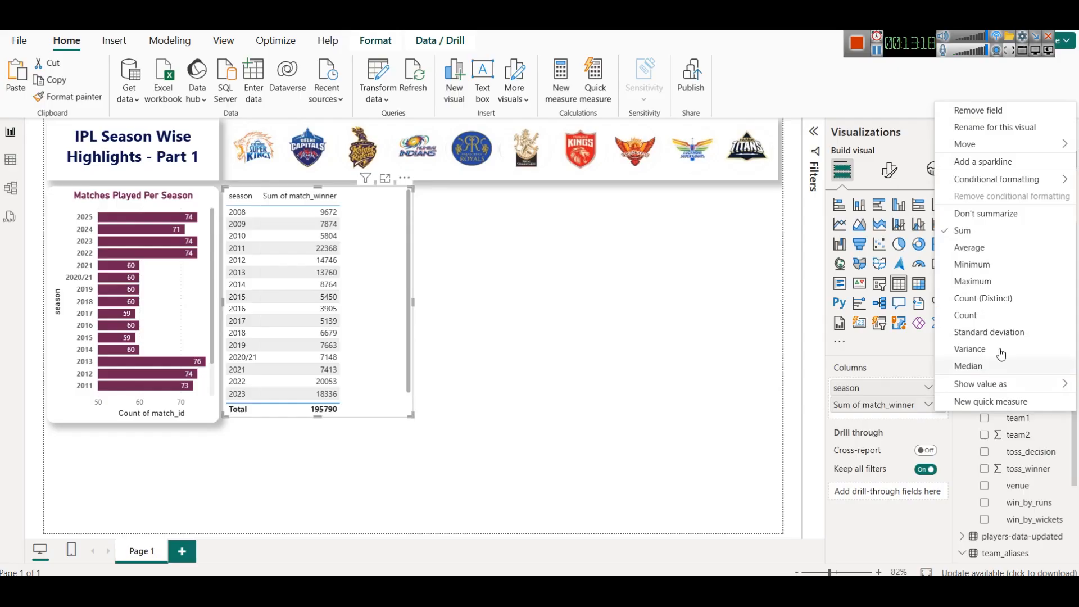
{"action": "left_click", "coordinate": [983, 219]}
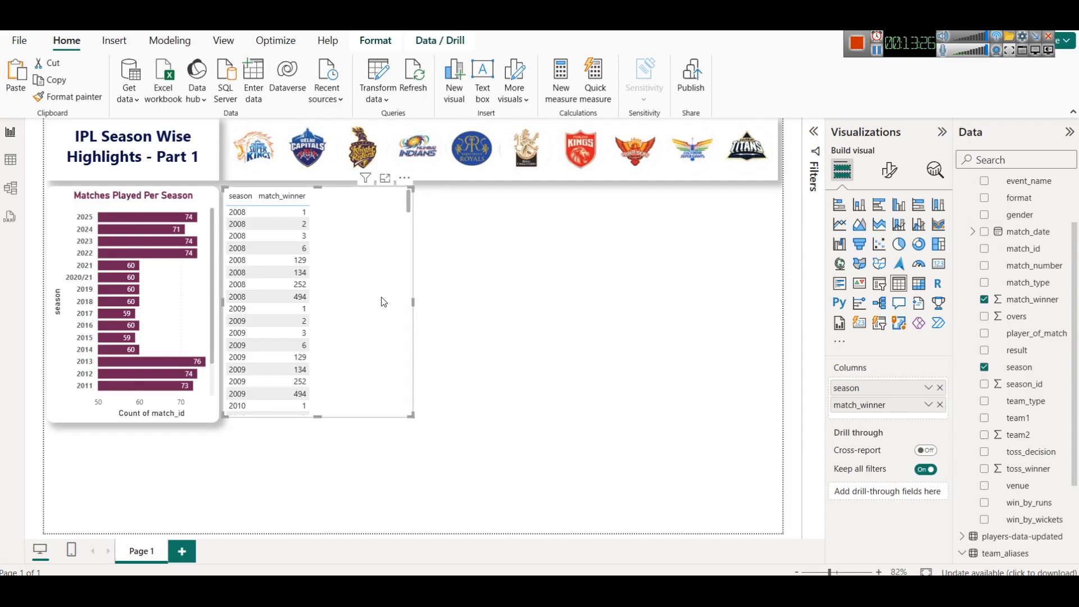
- Add teams_data's team_name column to the table and widen the visual slightly
{"action": "scroll", "coordinate": [332, 258], "scroll_direction": "down", "scroll_amount": 9}
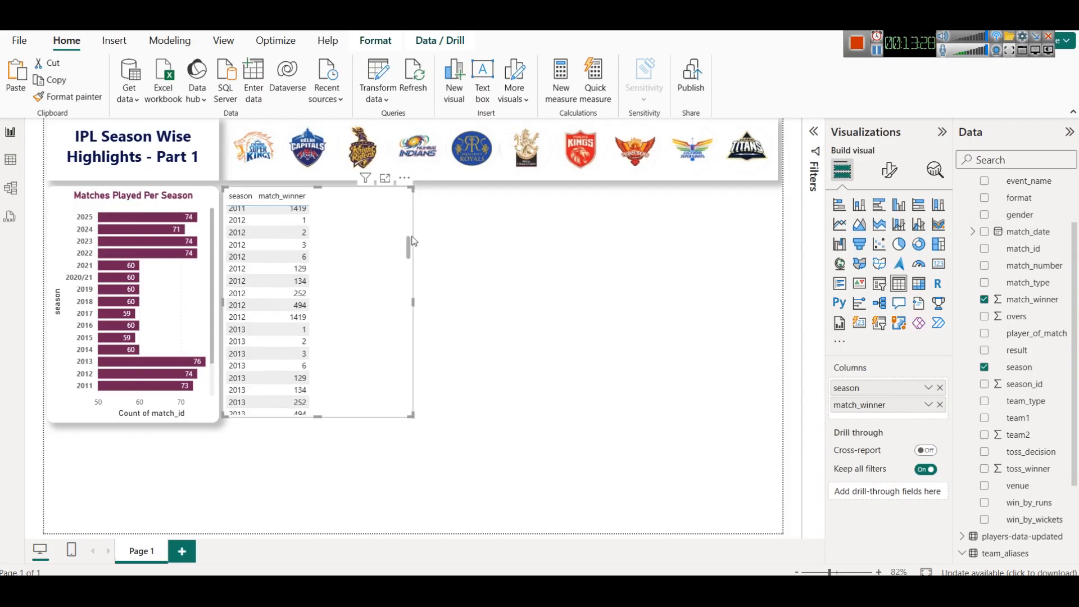
{"action": "left_click_drag", "start_coordinate": [410, 243], "coordinate": [403, 201]}
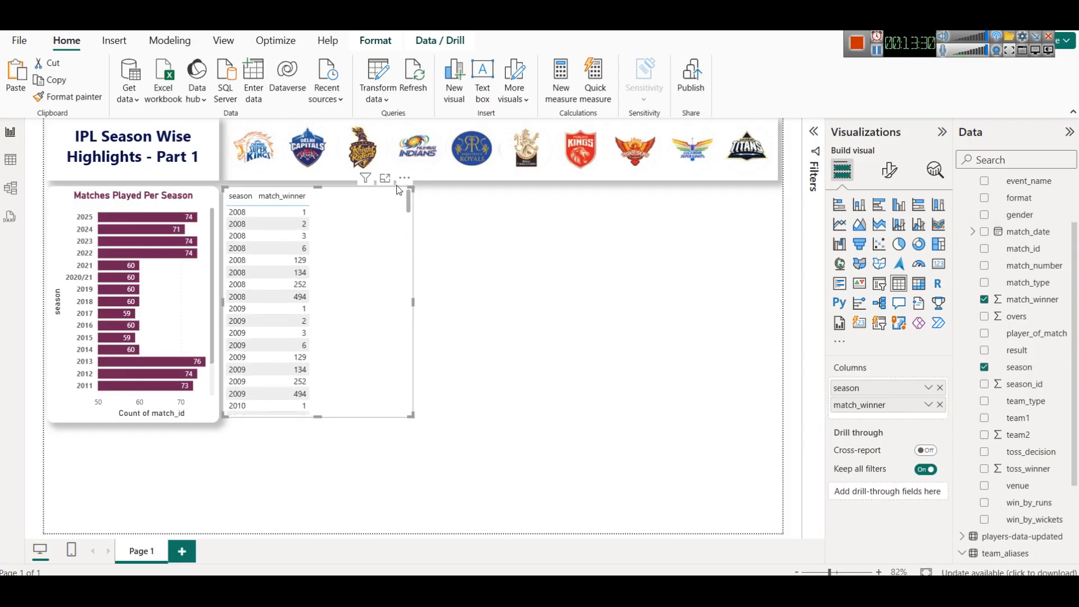
{"action": "scroll", "coordinate": [1056, 345], "scroll_direction": "up", "scroll_amount": 3}
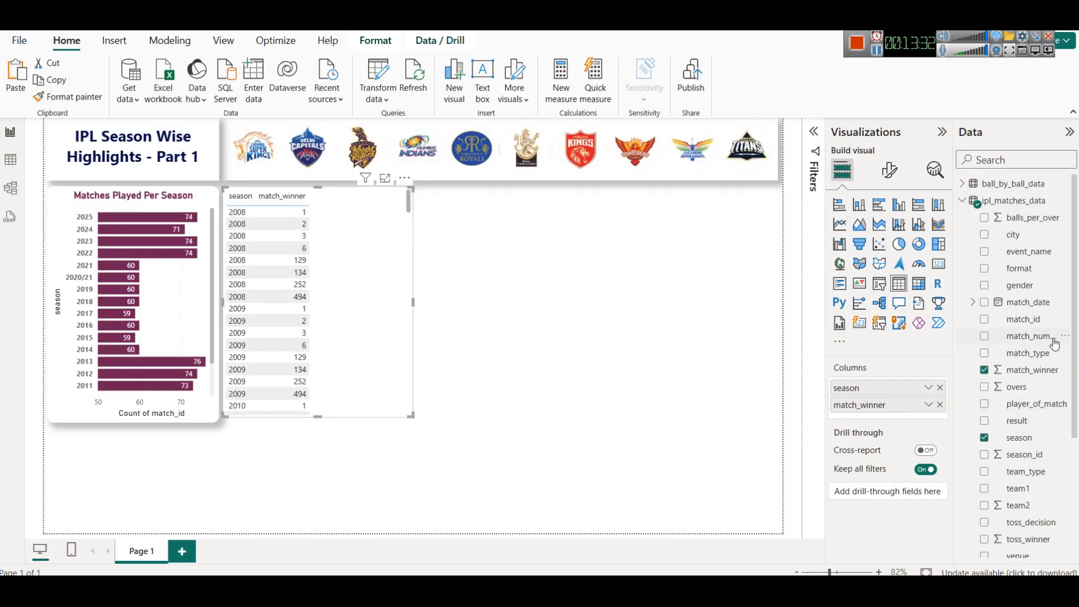
{"action": "left_click", "coordinate": [965, 203]}
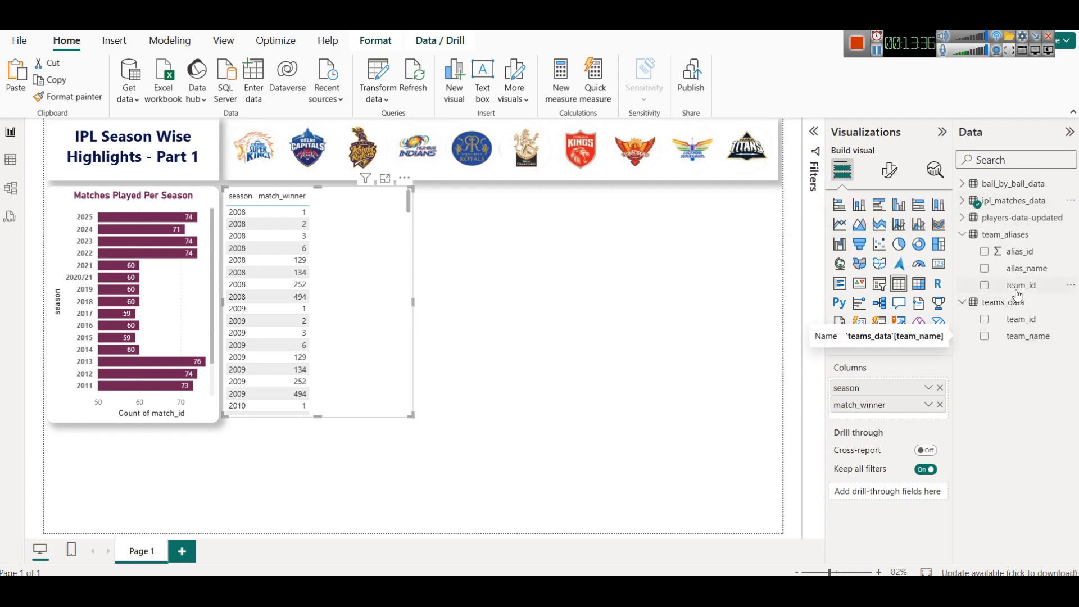
{"action": "left_click_drag", "start_coordinate": [1026, 340], "coordinate": [925, 416]}
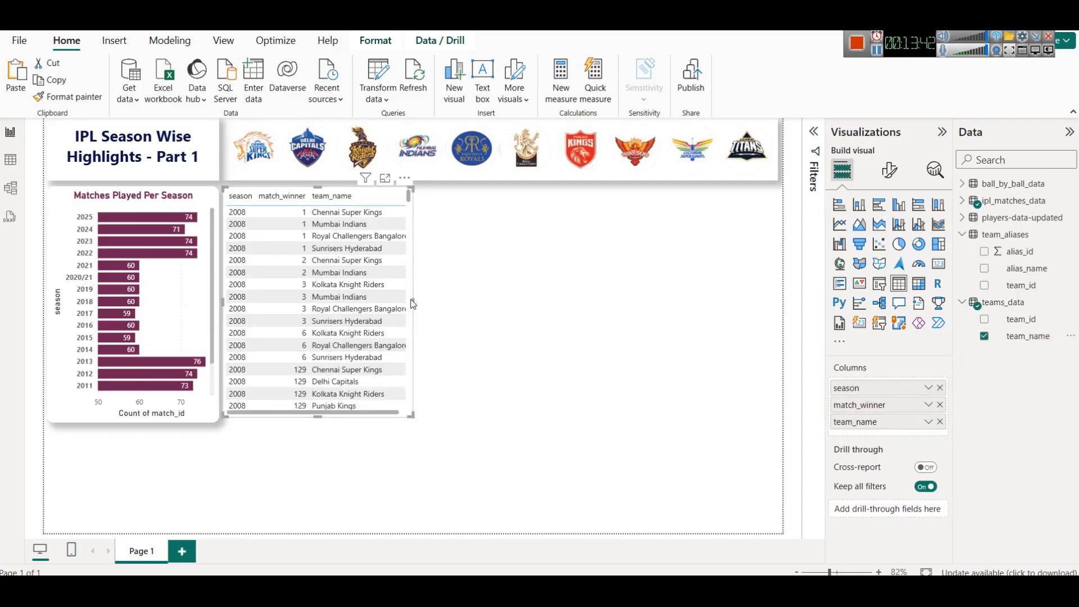
{"action": "left_click_drag", "start_coordinate": [414, 301], "coordinate": [420, 303]}
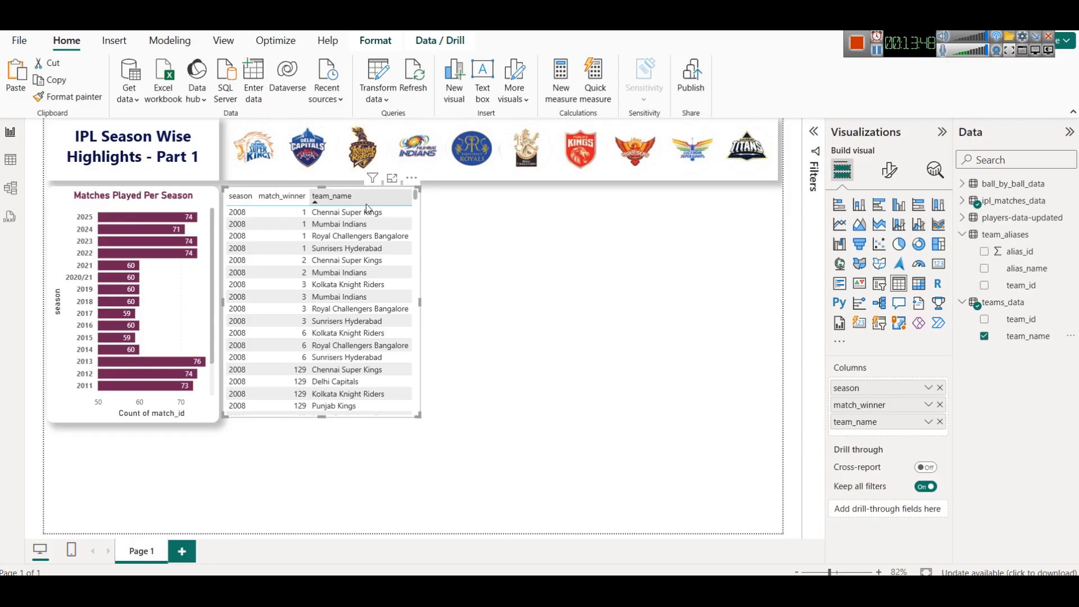
- Turn on the table's title and set its text to Seasonwise Match Winner
{"action": "left_click", "coordinate": [889, 170]}
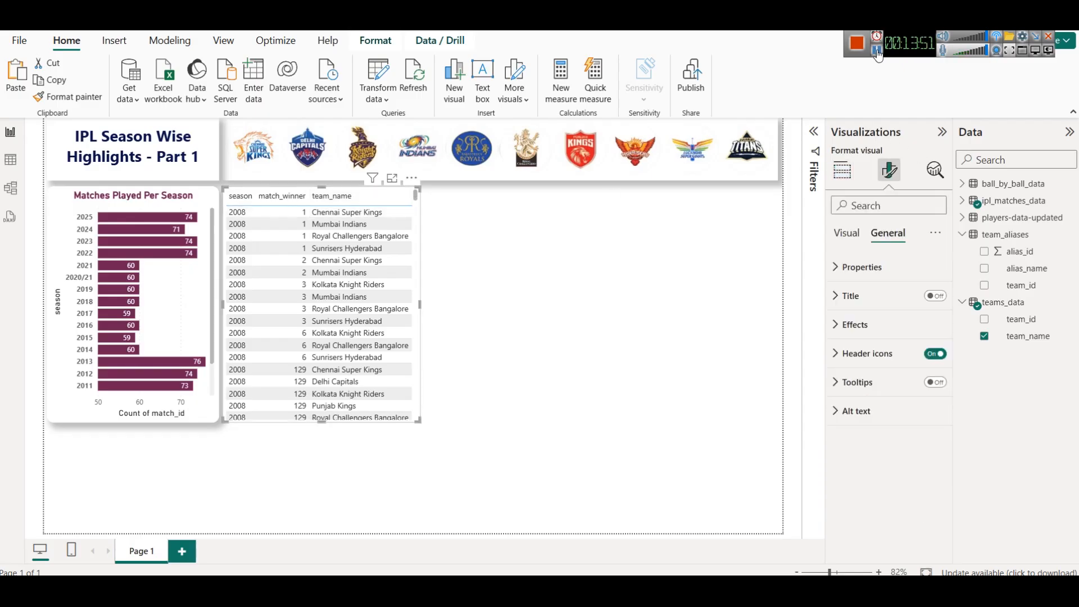
{"action": "left_click", "coordinate": [935, 296]}
{"action": "left_click", "coordinate": [859, 307]}
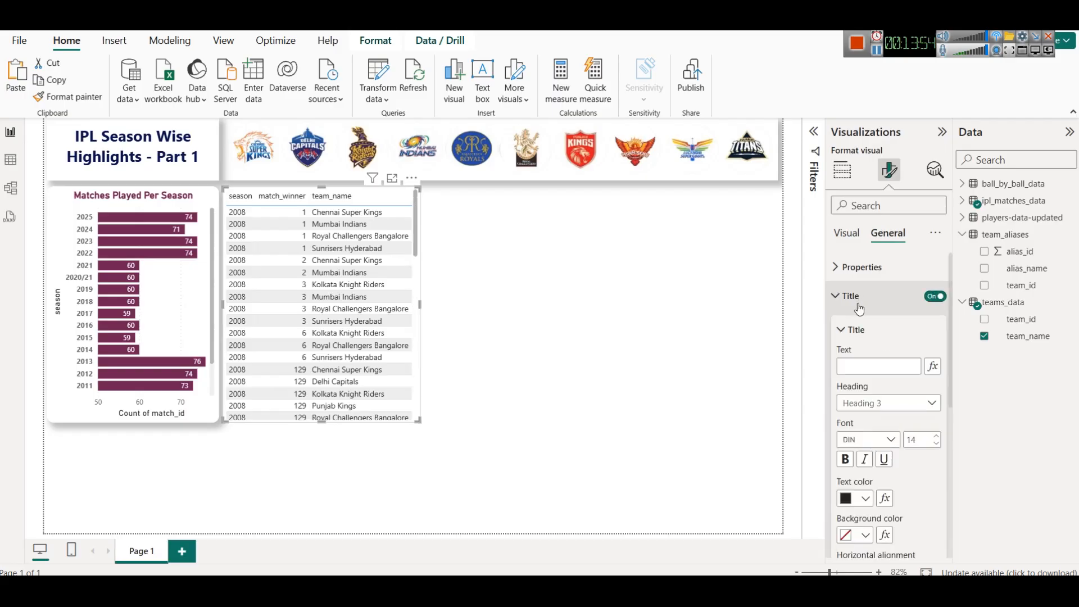
{"action": "left_click", "coordinate": [864, 366]}
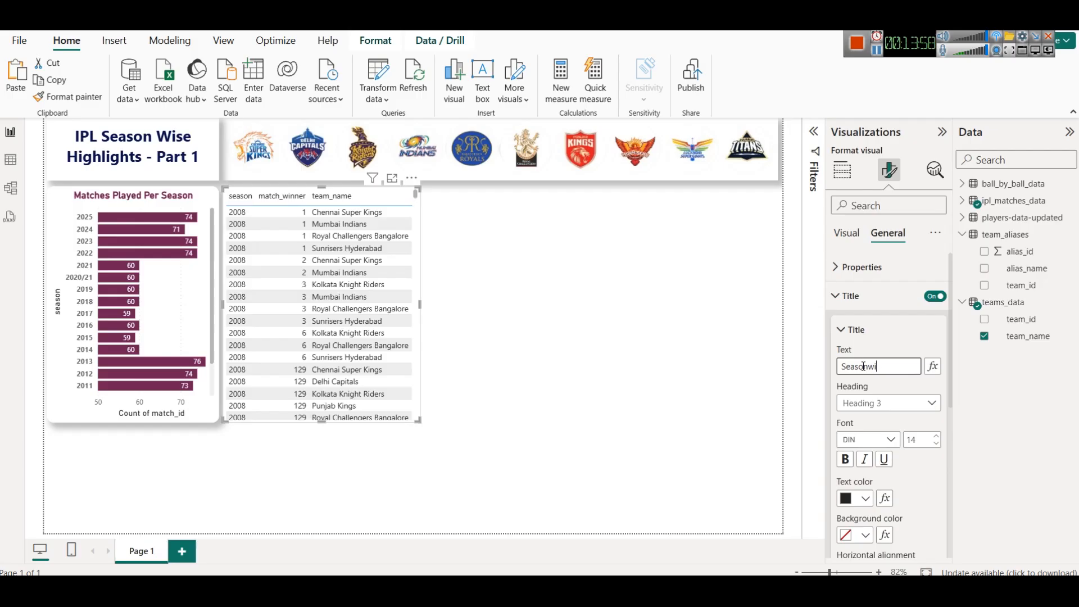
{"action": "type", "text": "Seasonwise Match Winner"}
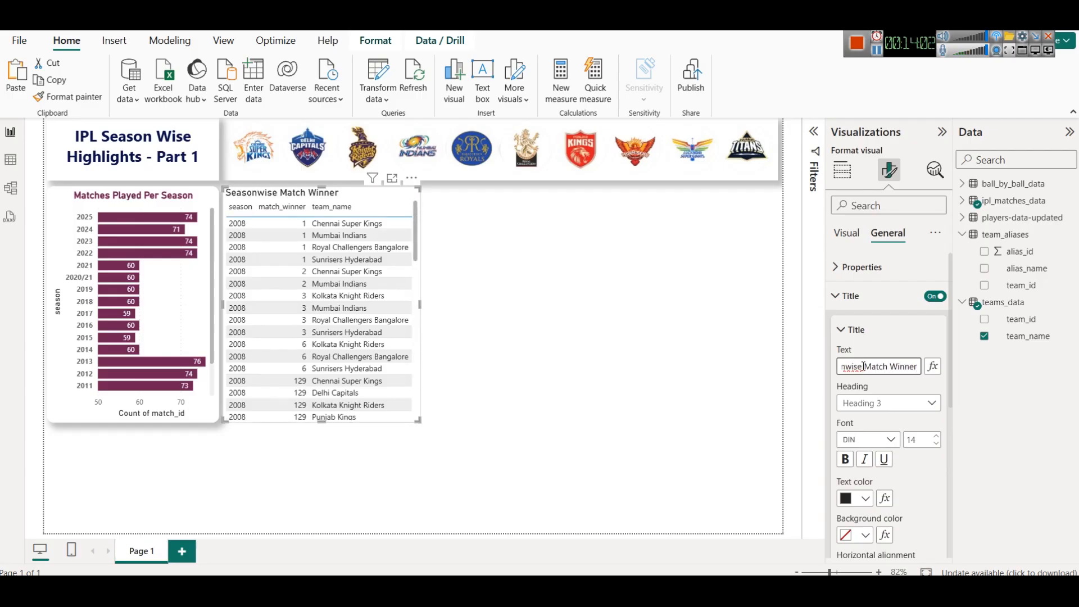
{"action": "left_click", "coordinate": [622, 249]}
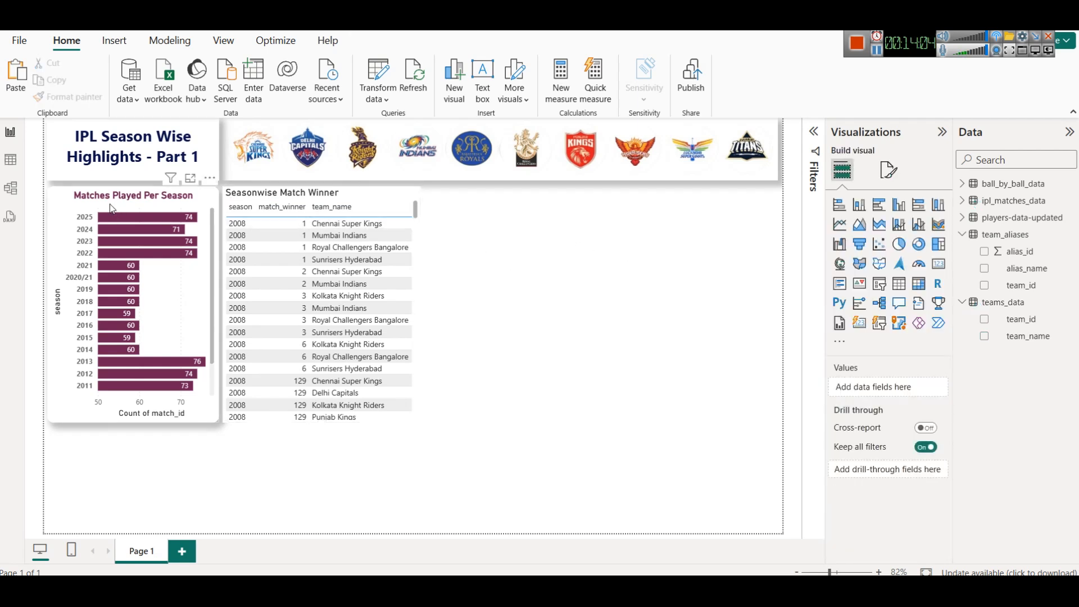
- Copy the bar chart's formatting onto the table with Format Painter and turn the table title back on
{"action": "left_click", "coordinate": [88, 198]}
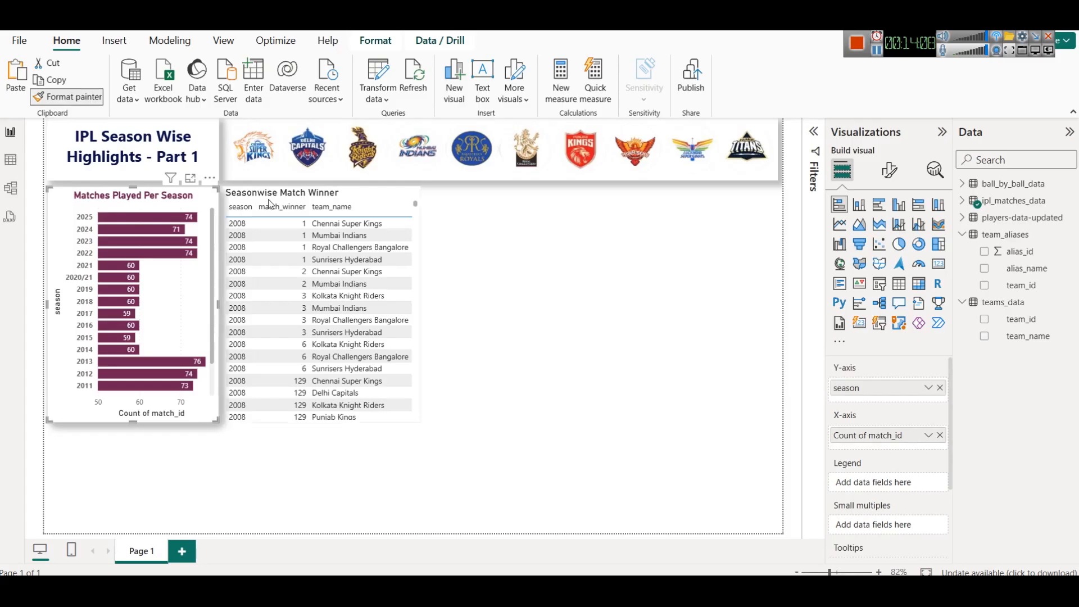
{"action": "left_click", "coordinate": [347, 190]}
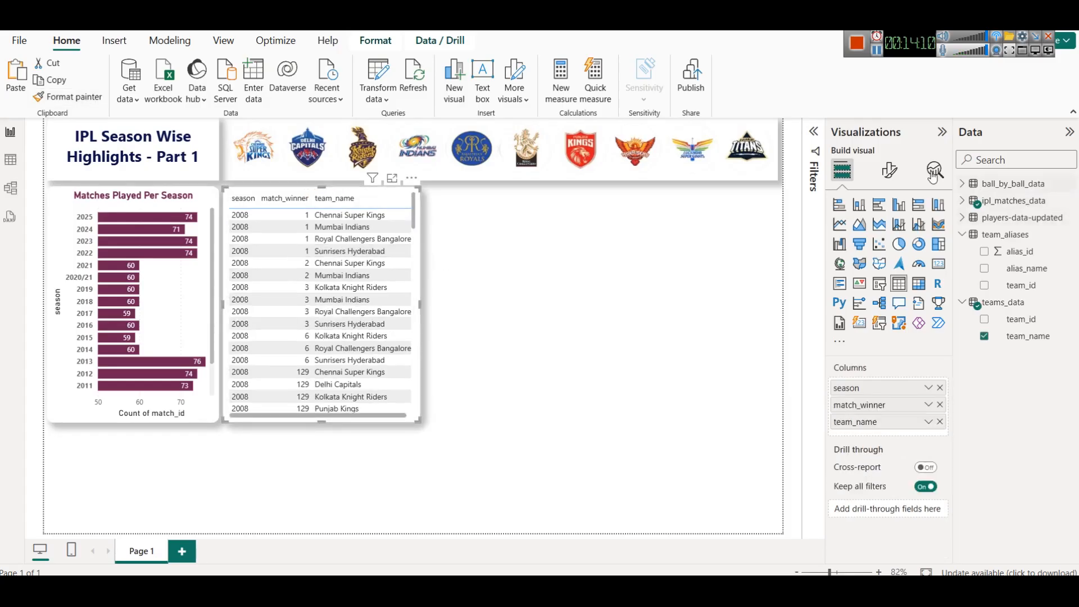
{"action": "left_click", "coordinate": [897, 171]}
{"action": "left_click", "coordinate": [888, 233]}
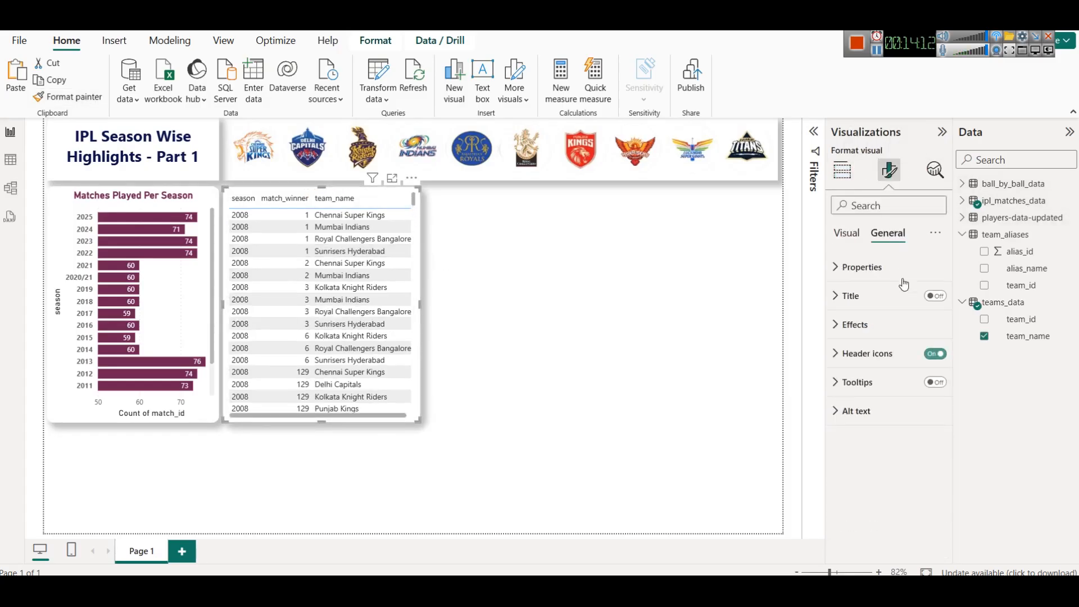
{"action": "left_click", "coordinate": [935, 298]}
{"action": "left_click", "coordinate": [508, 342]}
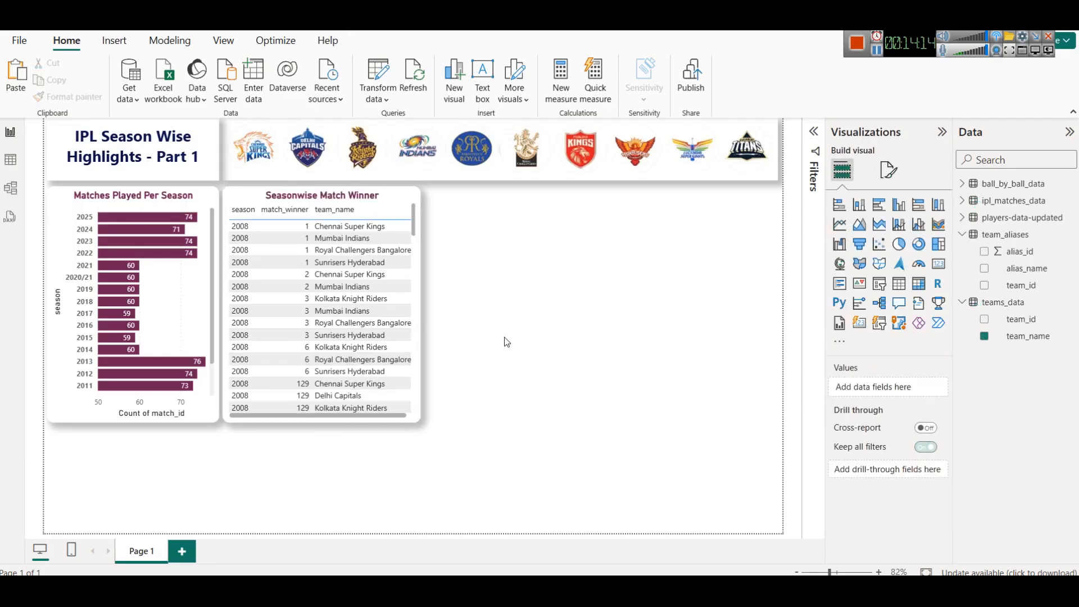
- Remove the match_winner field from the table and narrow the visual
{"action": "left_click", "coordinate": [386, 202]}
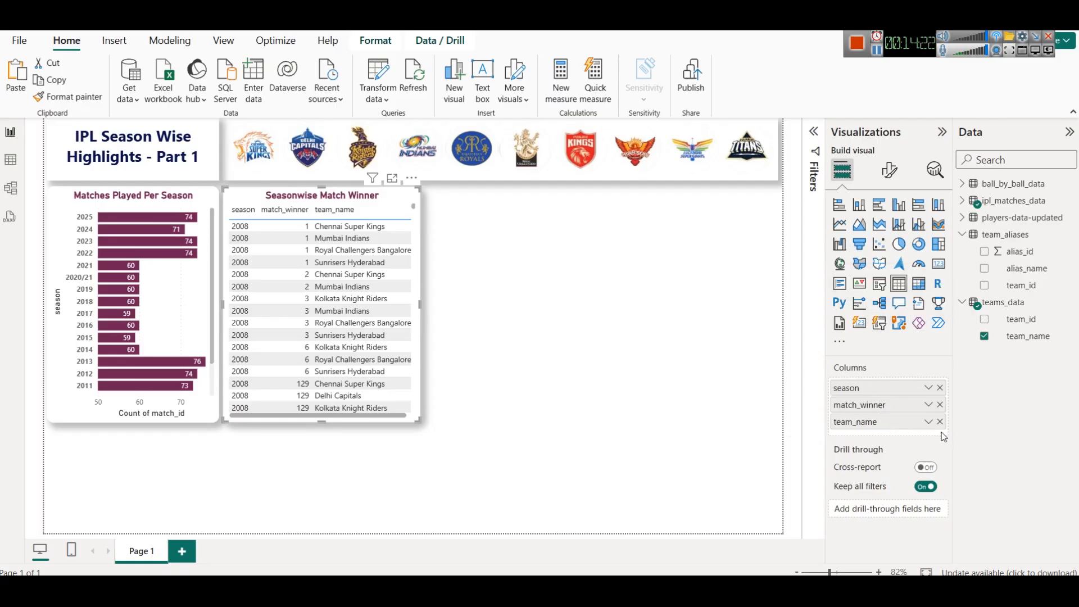
{"action": "left_click", "coordinate": [940, 404]}
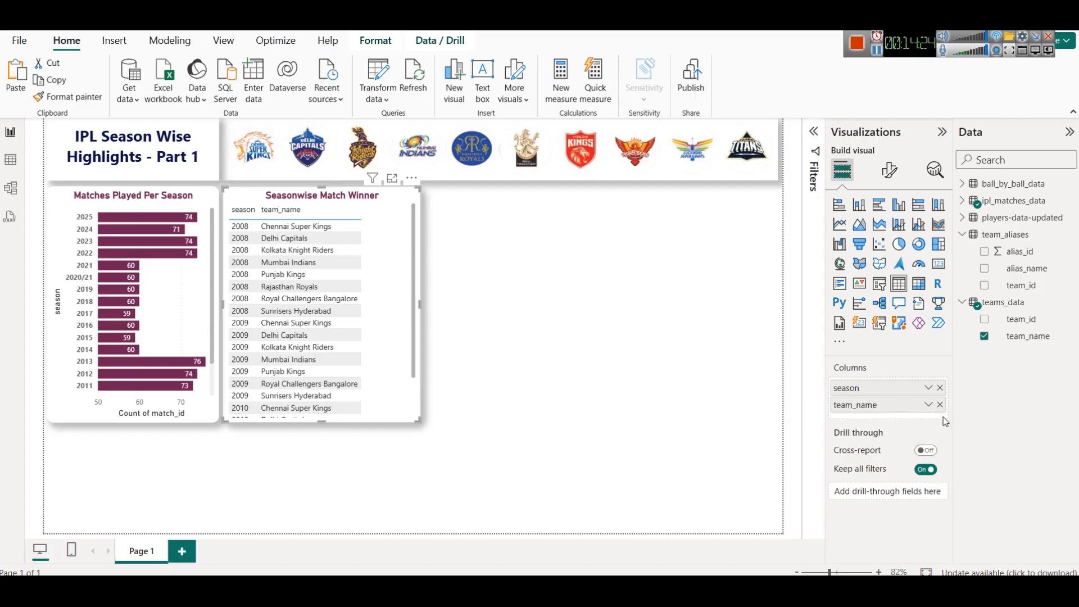
{"action": "left_click_drag", "start_coordinate": [419, 305], "coordinate": [378, 310]}
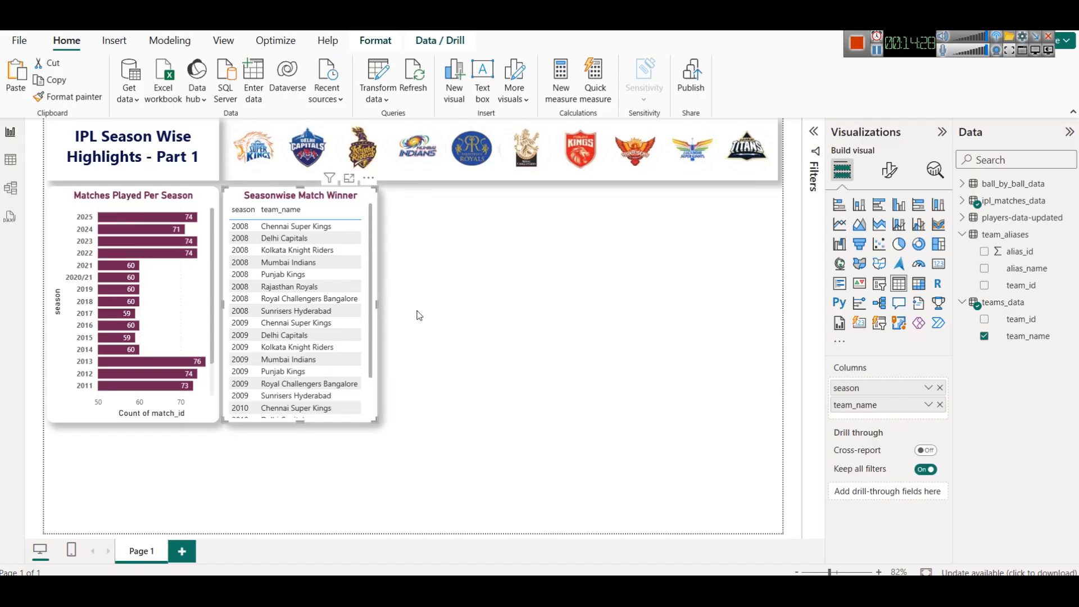
{"action": "left_click", "coordinate": [444, 314]}
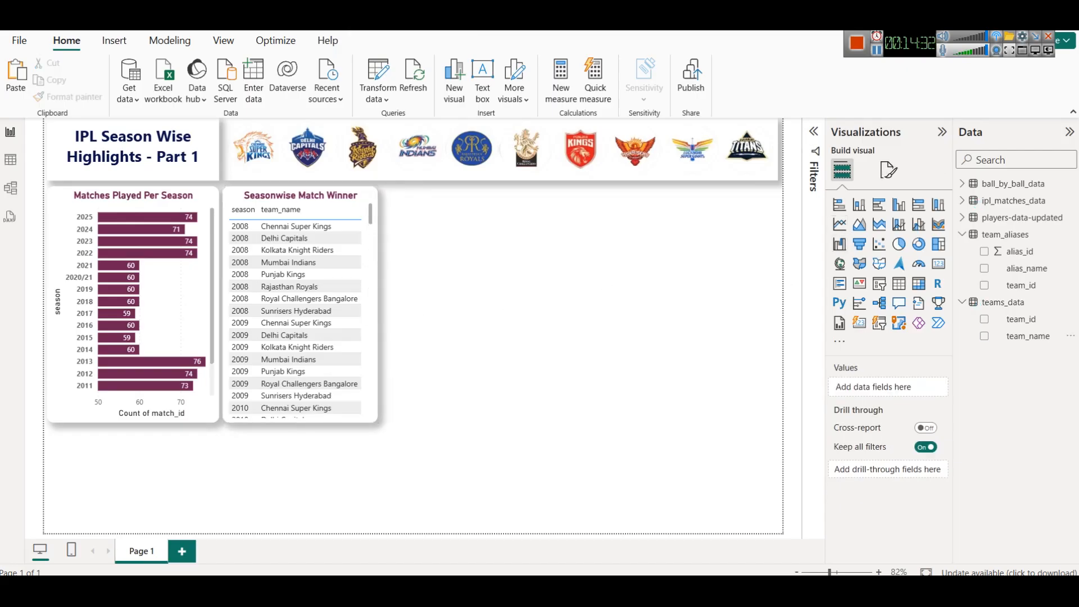
- Open the ipl_matches_data table in Data view and select its match_winner column to inspect it
{"action": "left_click", "coordinate": [964, 218]}
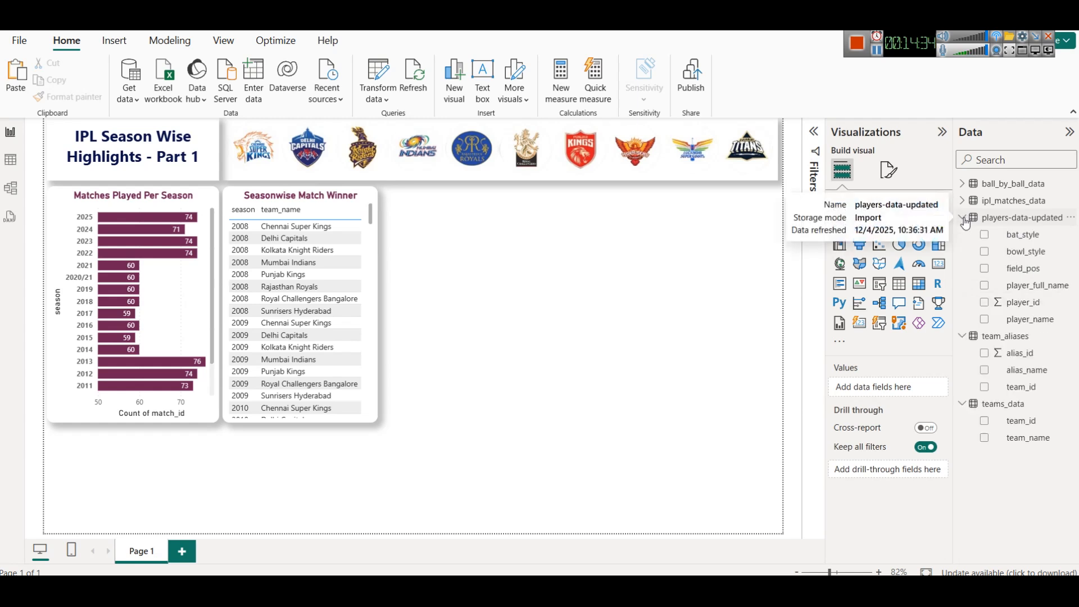
{"action": "left_click", "coordinate": [962, 202]}
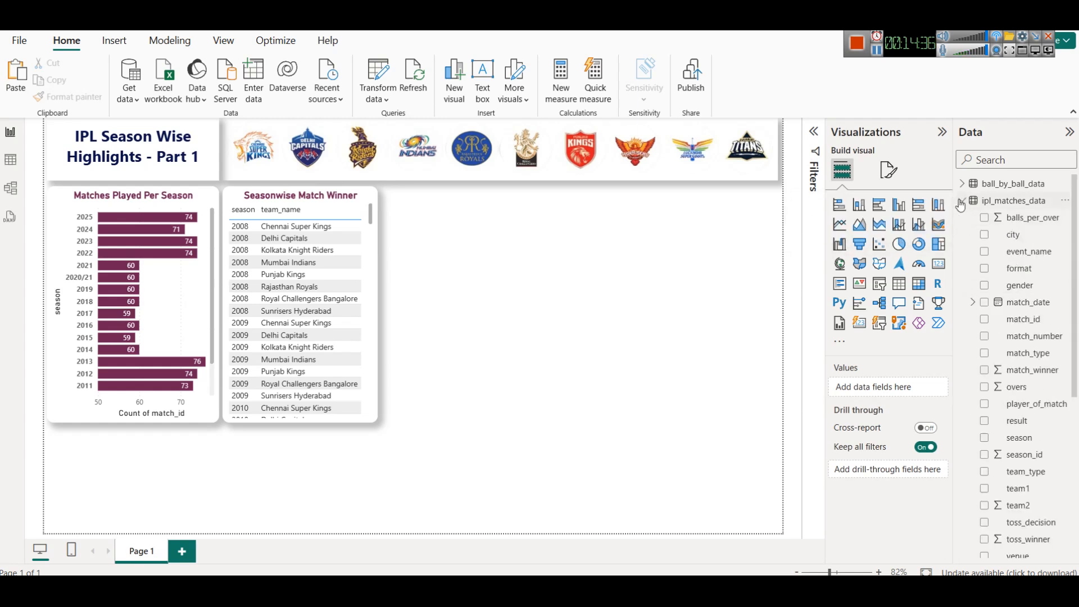
{"action": "left_click", "coordinate": [18, 164]}
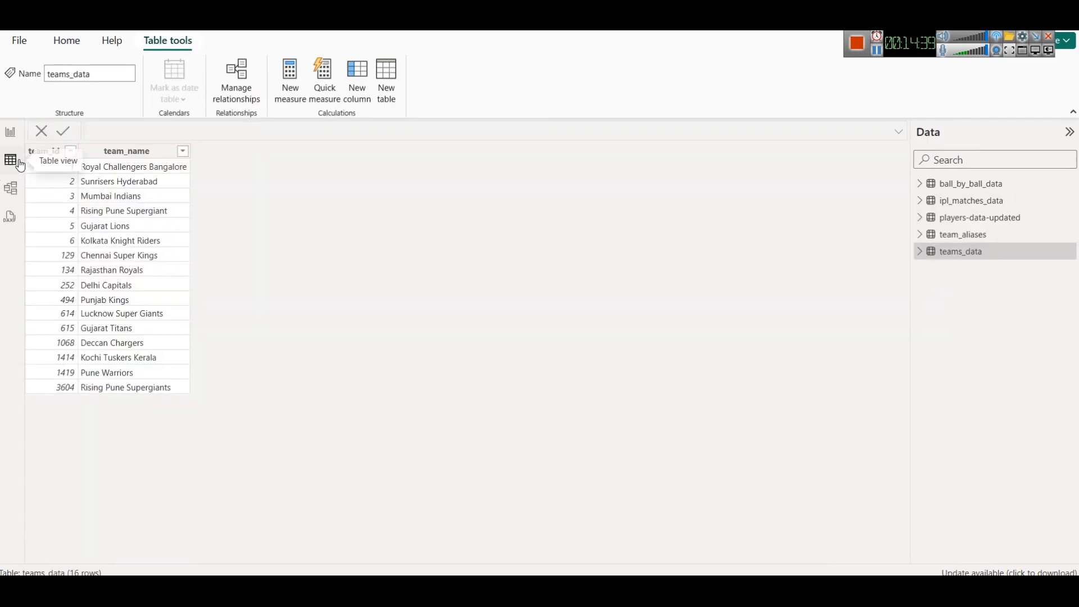
{"action": "left_click", "coordinate": [984, 205]}
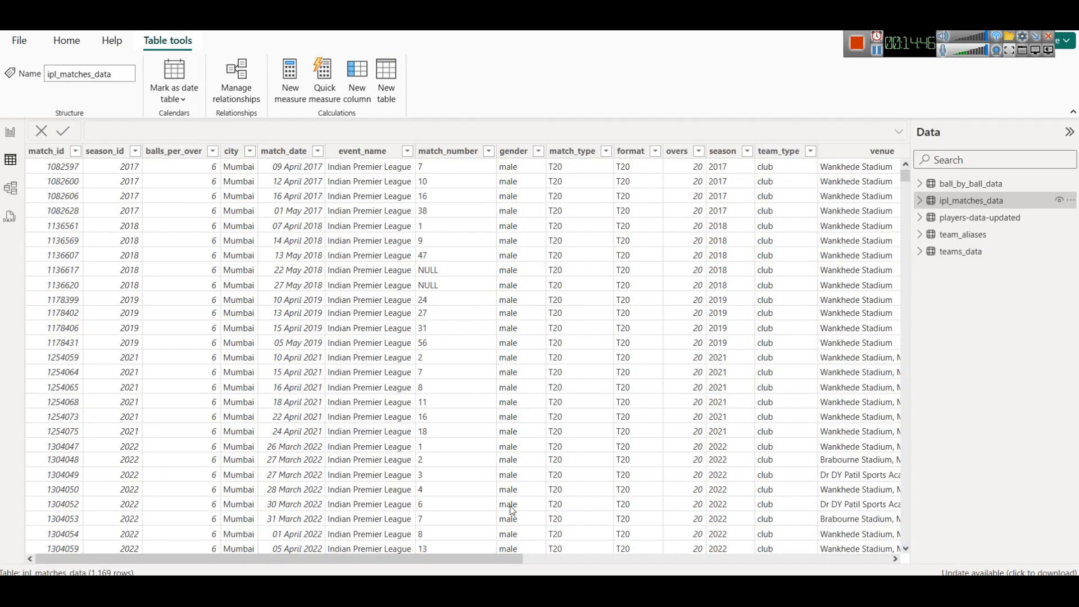
{"action": "left_click_drag", "start_coordinate": [460, 559], "coordinate": [756, 560]}
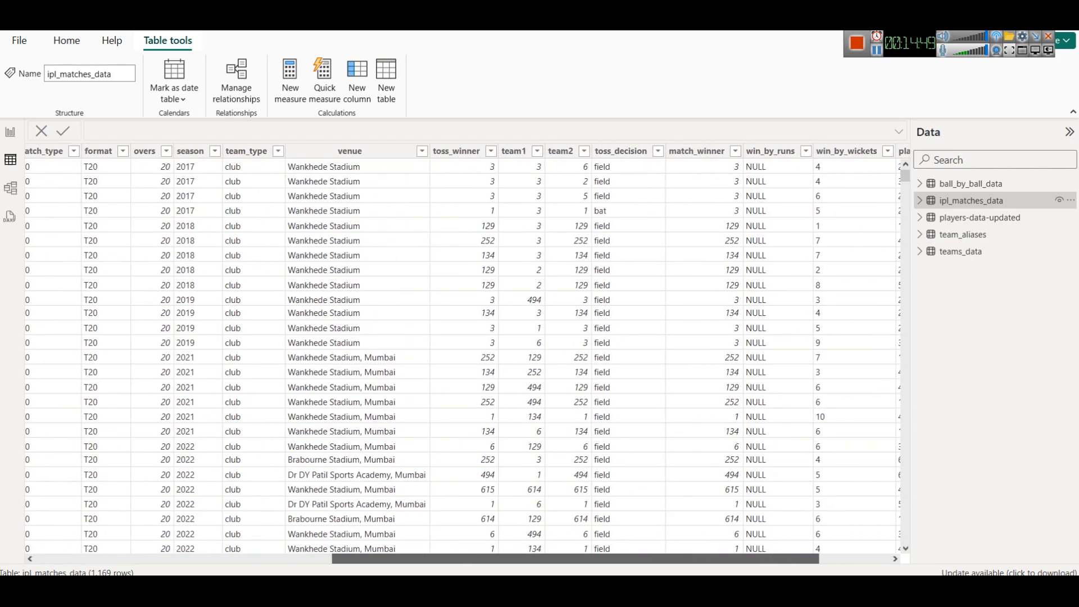
{"action": "left_click", "coordinate": [689, 161]}
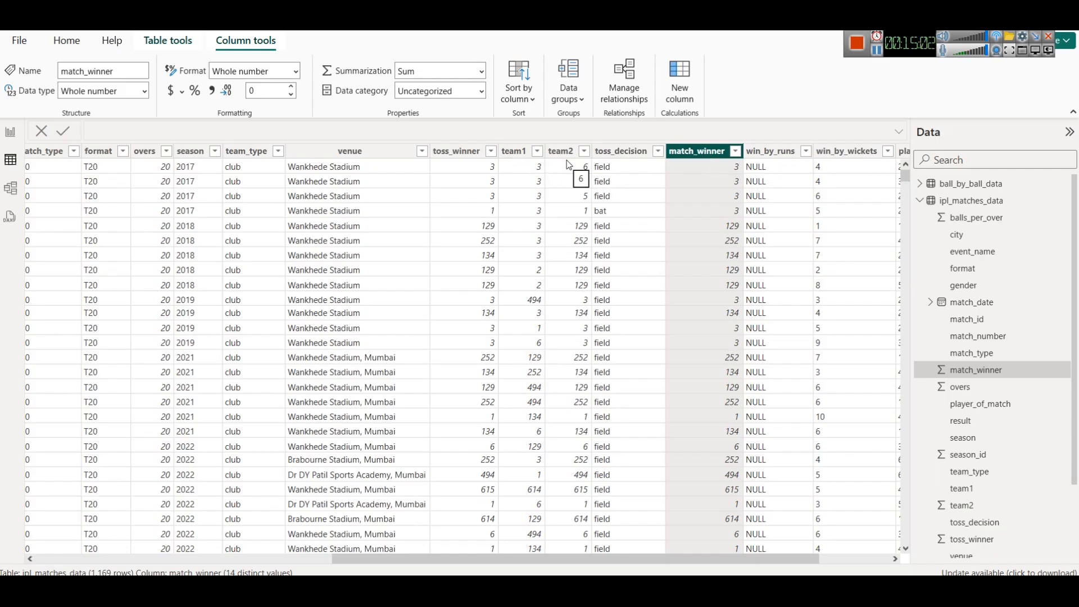
- Add a new column to the ipl_matches_data table and paste in the LosingTeam IF formula
{"action": "right_click", "coordinate": [966, 203]}
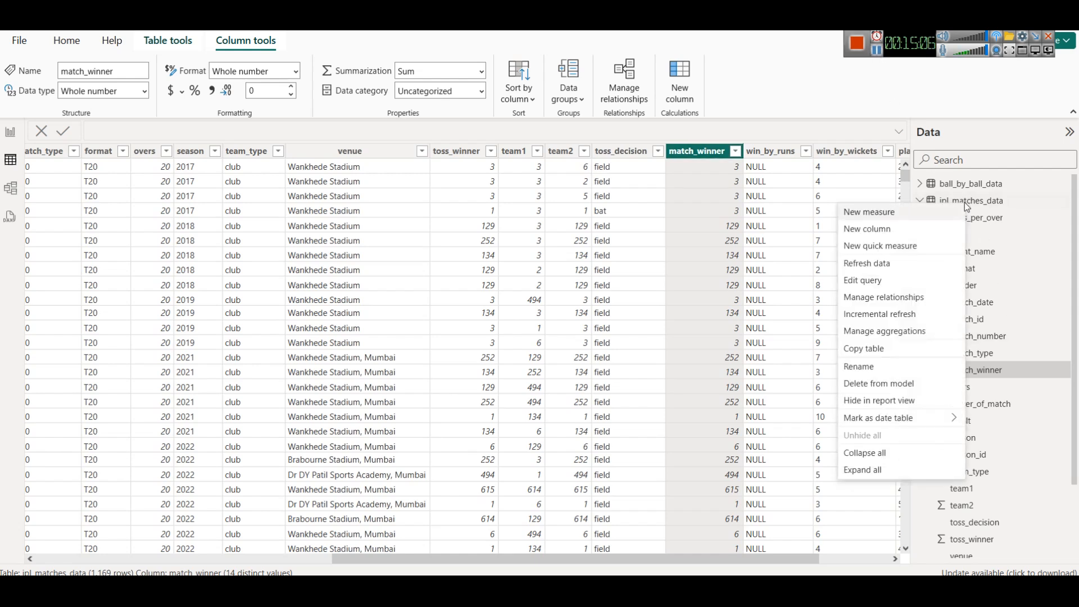
{"action": "left_click", "coordinate": [924, 229]}
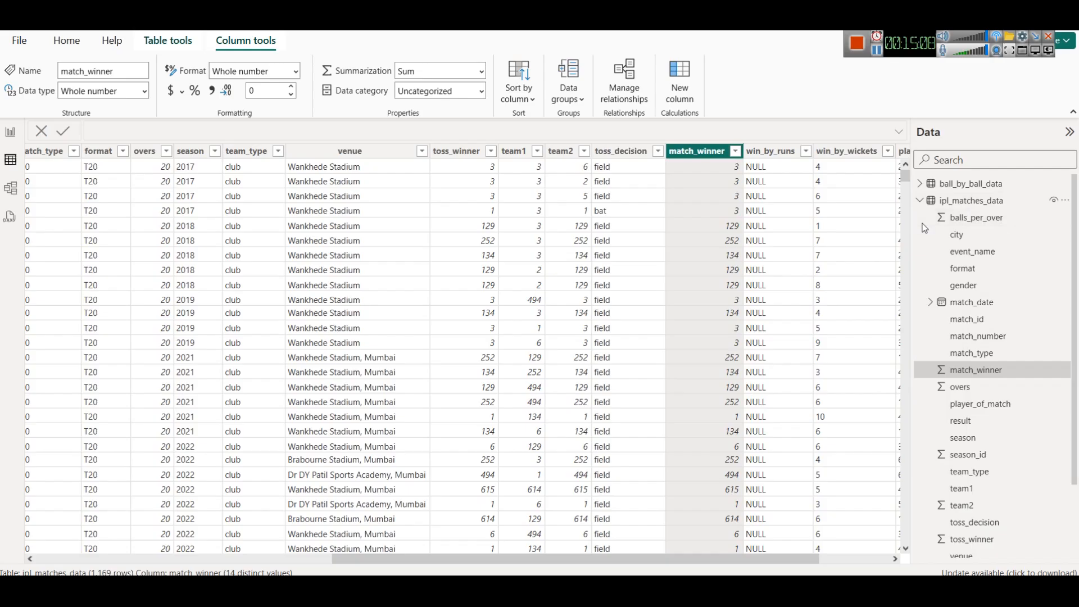
{"action": "key", "text": "ctrl+a"}
{"action": "type", "text": "LosingTeam = IF(     matches[winner] = matches[team1],     matches[team2],     matches[team1] )"}
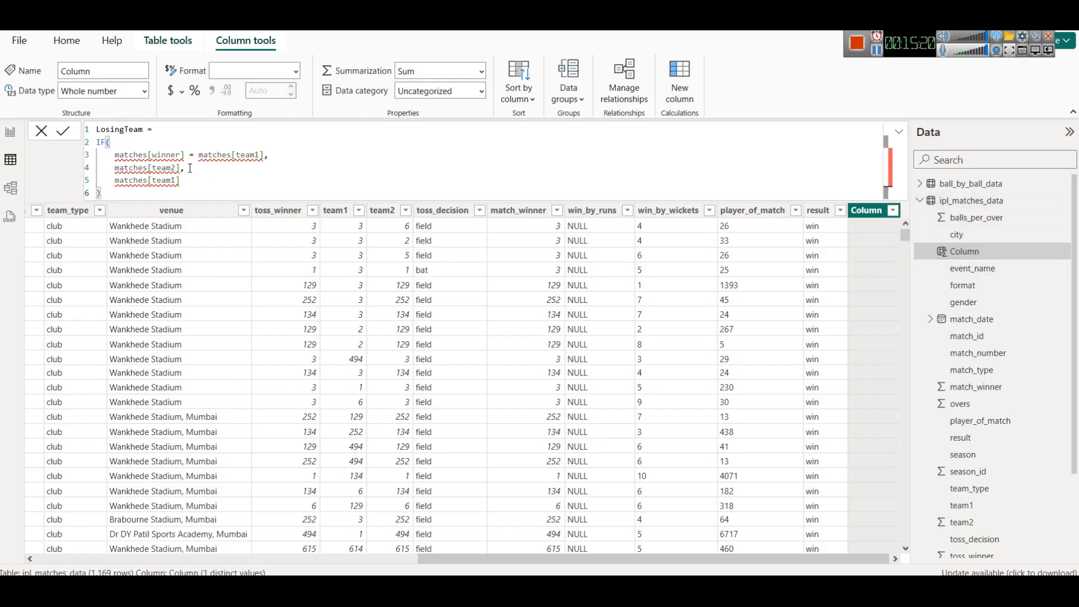
- Replace both matches table references in the formula's first condition with ipl_matches_data
{"action": "double_click", "coordinate": [122, 157]}
{"action": "type", "text": "ipl_matches_data"}
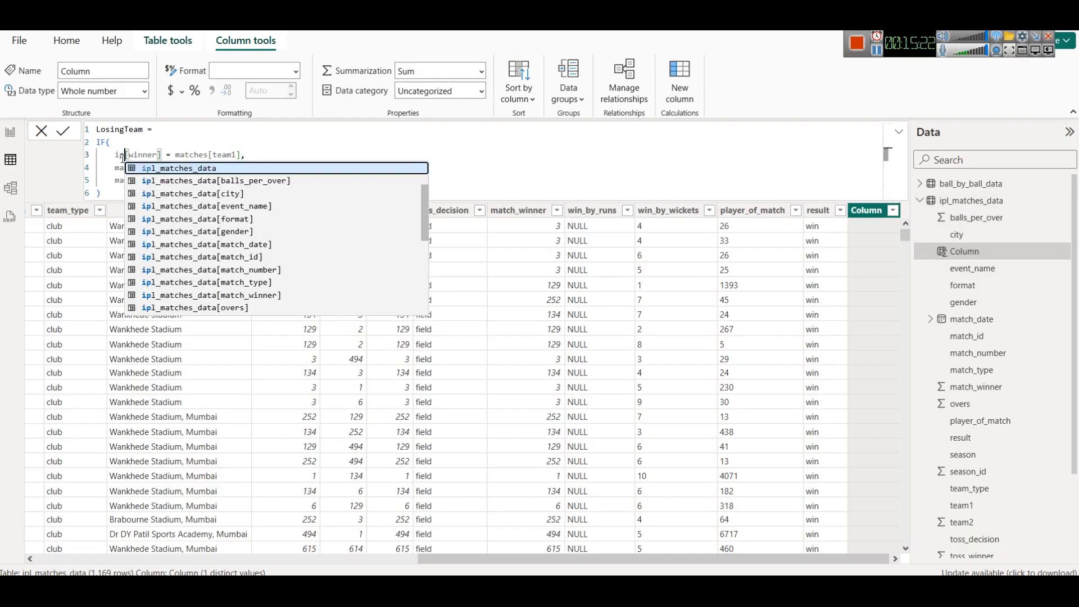
{"action": "key", "text": "Right"}
{"action": "key", "text": "Right"}
{"action": "key", "text": "Right"}
{"action": "key", "text": "Right"}
{"action": "key", "text": "Right"}
{"action": "key", "text": "Right"}
{"action": "key", "text": "Right"}
{"action": "key", "text": "Right"}
{"action": "key", "text": "Right"}
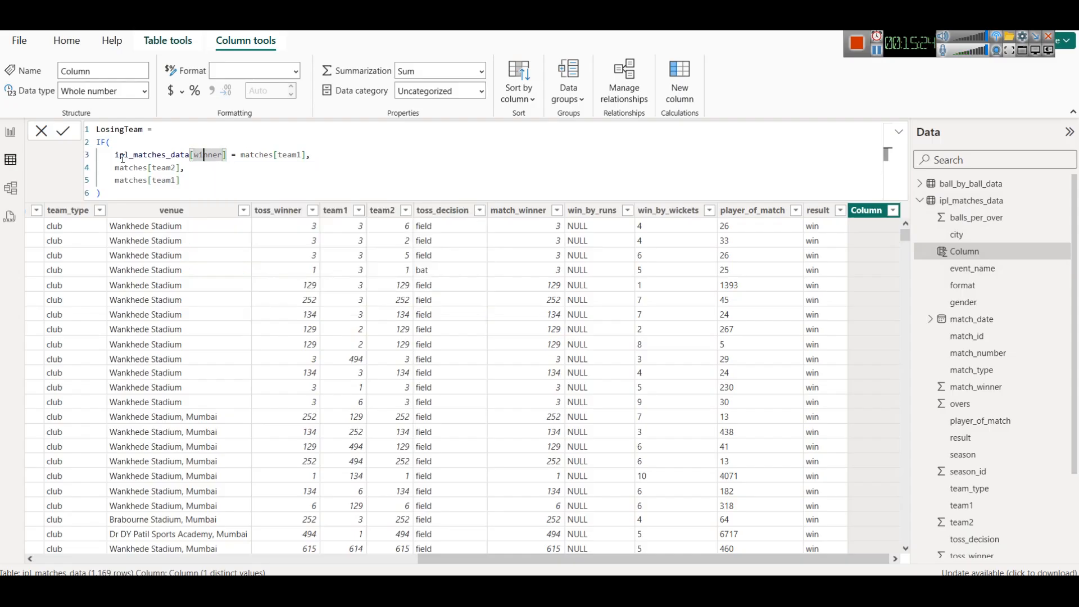
{"action": "key", "text": "shift+Right"}
{"action": "key", "text": "shift+Right"}
{"action": "key", "text": "shift+Right"}
{"action": "key", "text": "shift+Right"}
{"action": "key", "text": "shift+Right"}
{"action": "key", "text": "shift+Right"}
{"action": "key", "text": "shift+Right"}
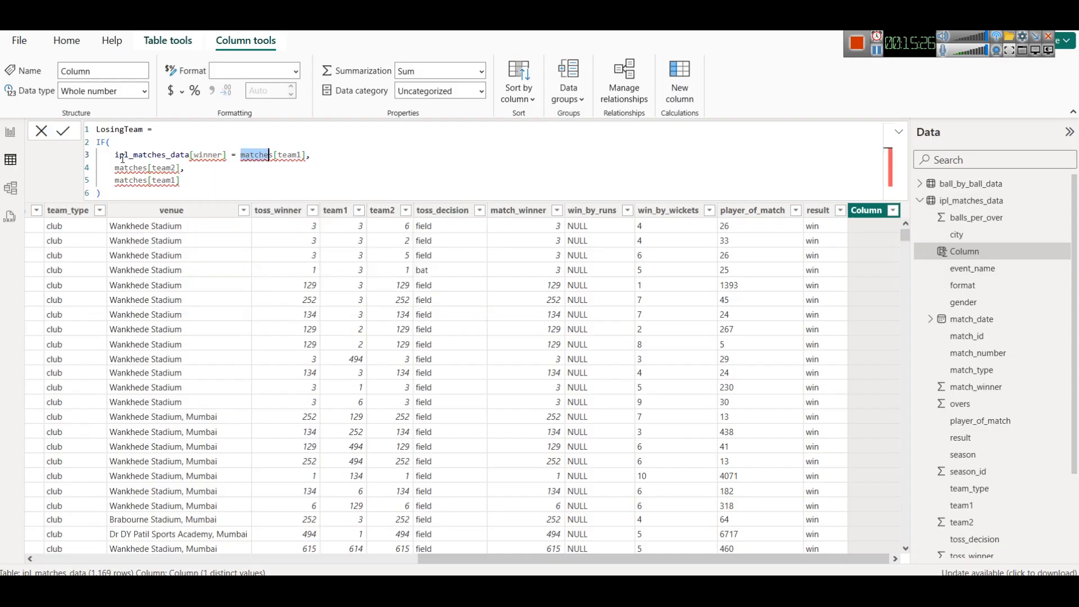
{"action": "type", "text": "ip"}
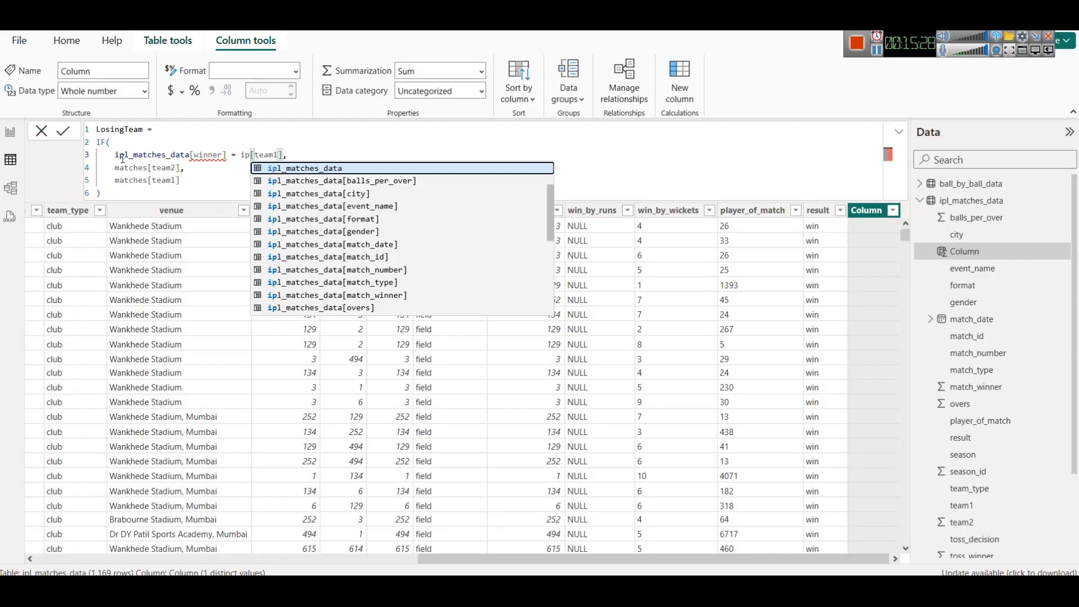
{"action": "key", "text": "Tab"}
{"action": "left_click", "coordinate": [242, 169]}
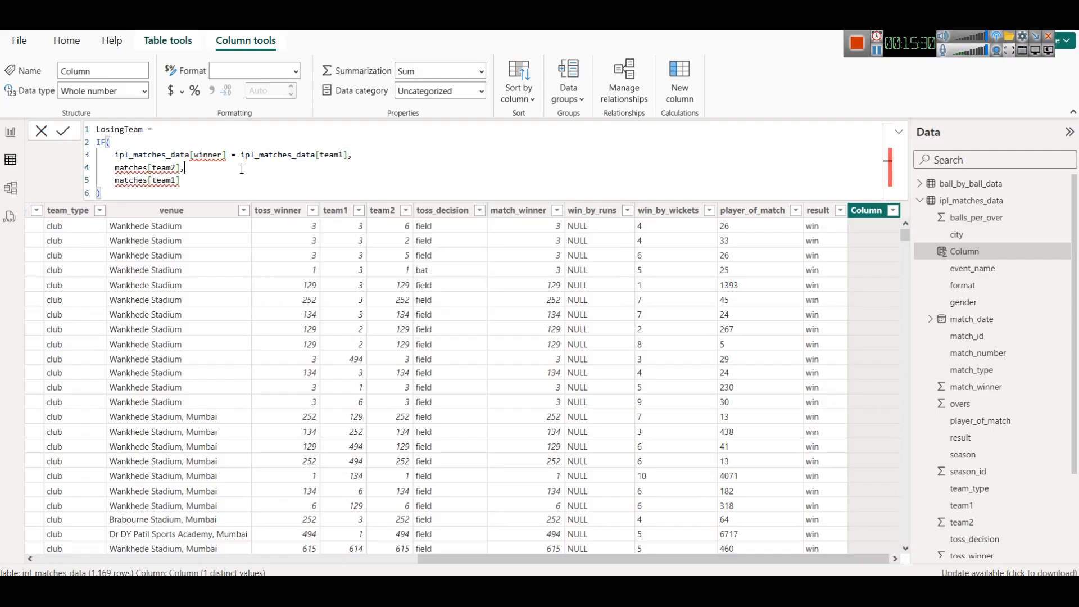
- Change the winner column reference in the condition to match_winner
{"action": "double_click", "coordinate": [206, 159]}
{"action": "type", "text": "match"}
{"action": "key", "text": "Escape"}
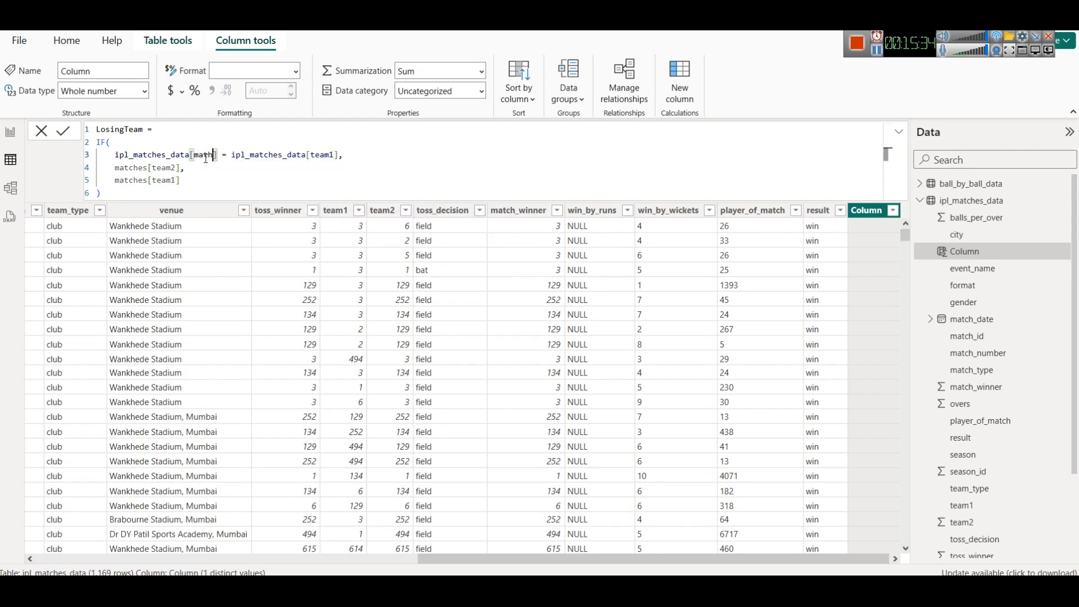
{"action": "key", "text": "BackSpace"}
{"action": "key", "text": "Down"}
{"action": "key", "text": "Down"}
{"action": "key", "text": "Down"}
{"action": "key", "text": "Down"}
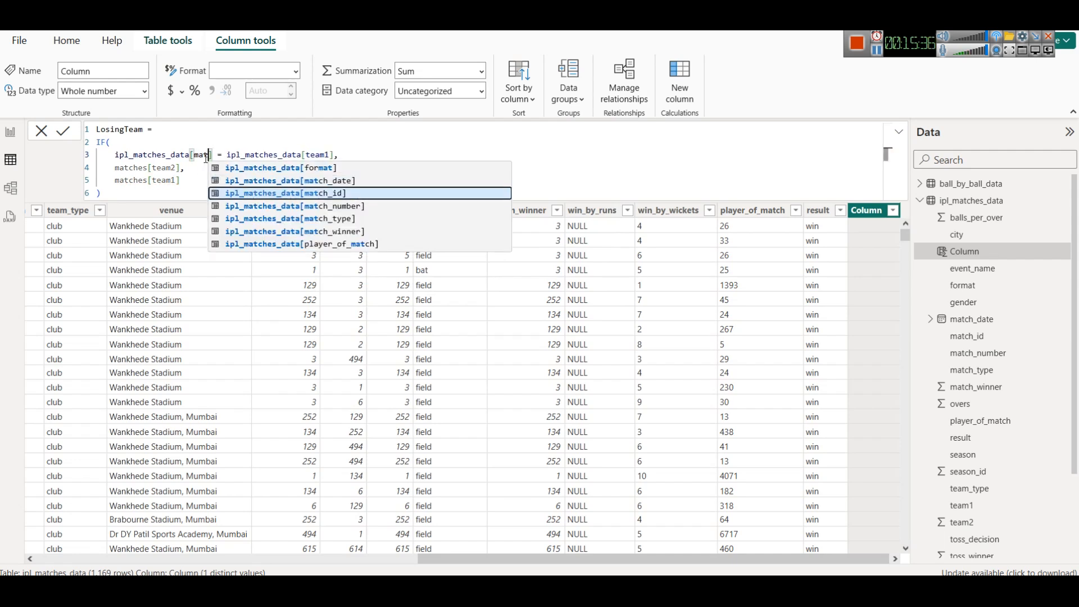
{"action": "key", "text": "Tab"}
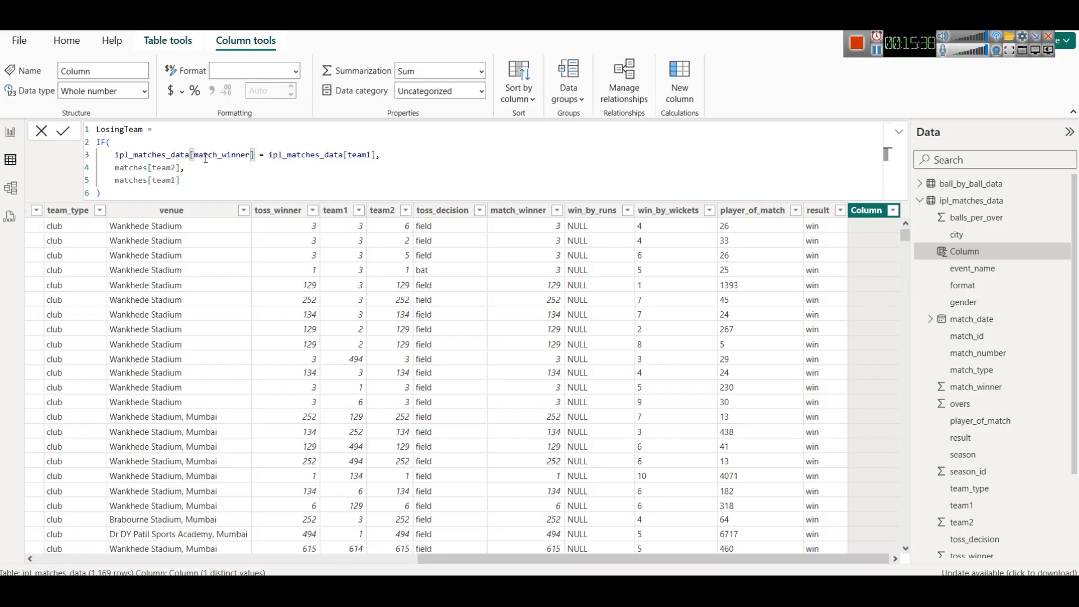
{"action": "left_click", "coordinate": [135, 155]}
{"action": "left_click", "coordinate": [235, 155]}
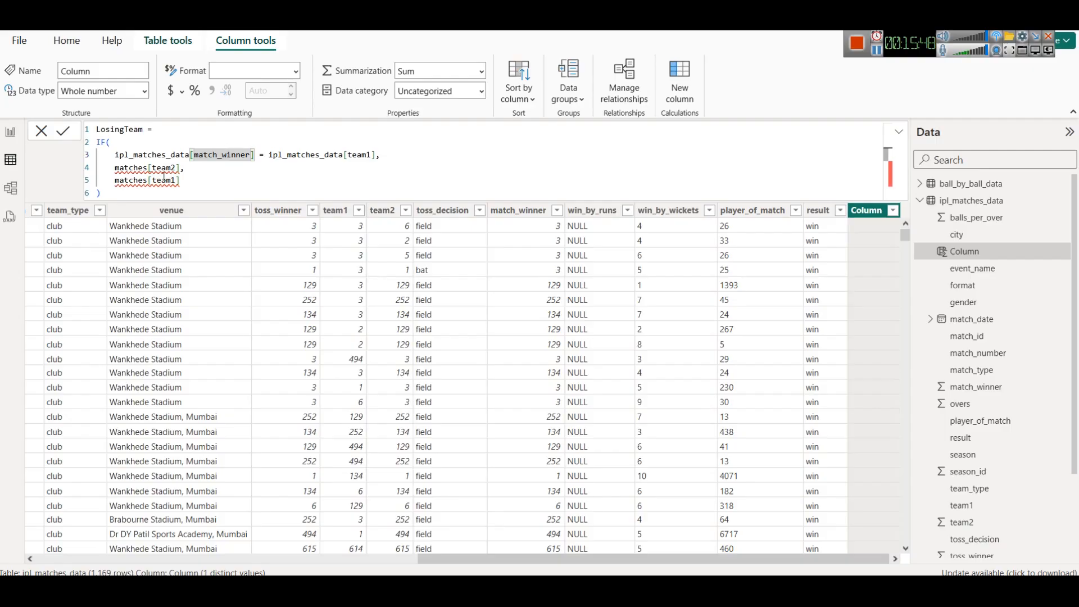
{"action": "double_click", "coordinate": [127, 168]}
{"action": "type", "text": "ipl_matches_data[match_winner] = ipl_matches_data[team1],"}
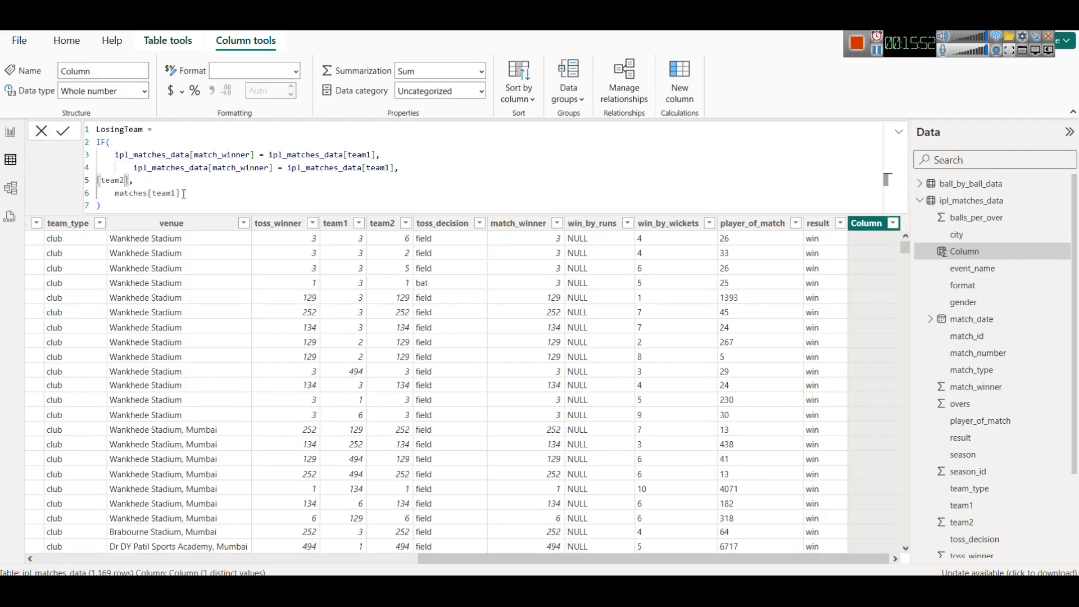
{"action": "key", "text": "ctrl+z"}
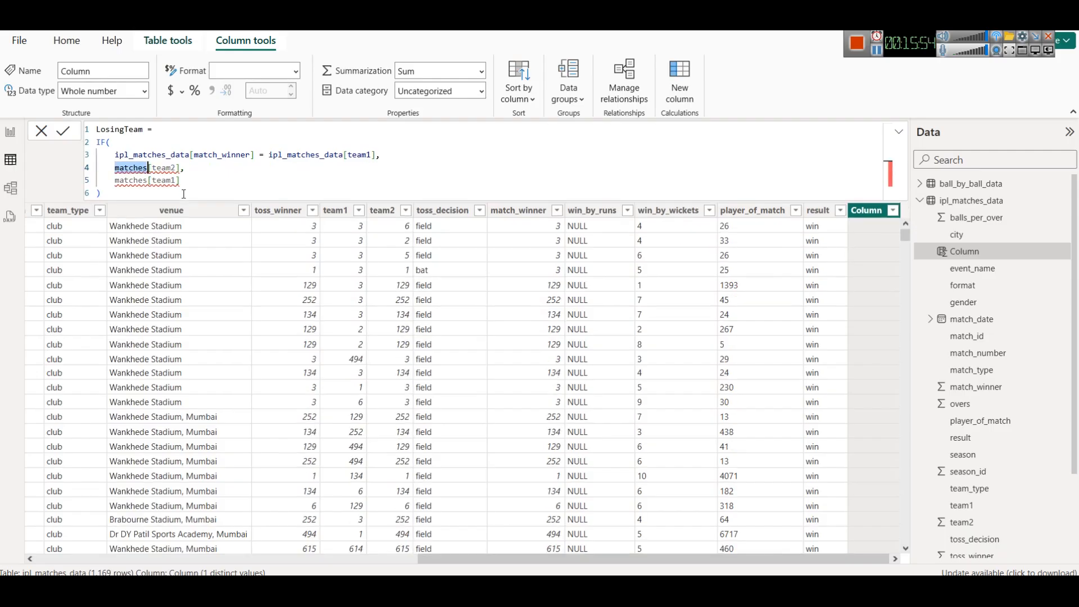
- Replace the matches references in the team2 and team1 result lines with ipl_matches_data and commit the LosingTeam column
{"action": "double_click", "coordinate": [162, 155]}
{"action": "key", "text": "ctrl+c"}
{"action": "double_click", "coordinate": [130, 168]}
{"action": "key", "text": "ctrl+v"}
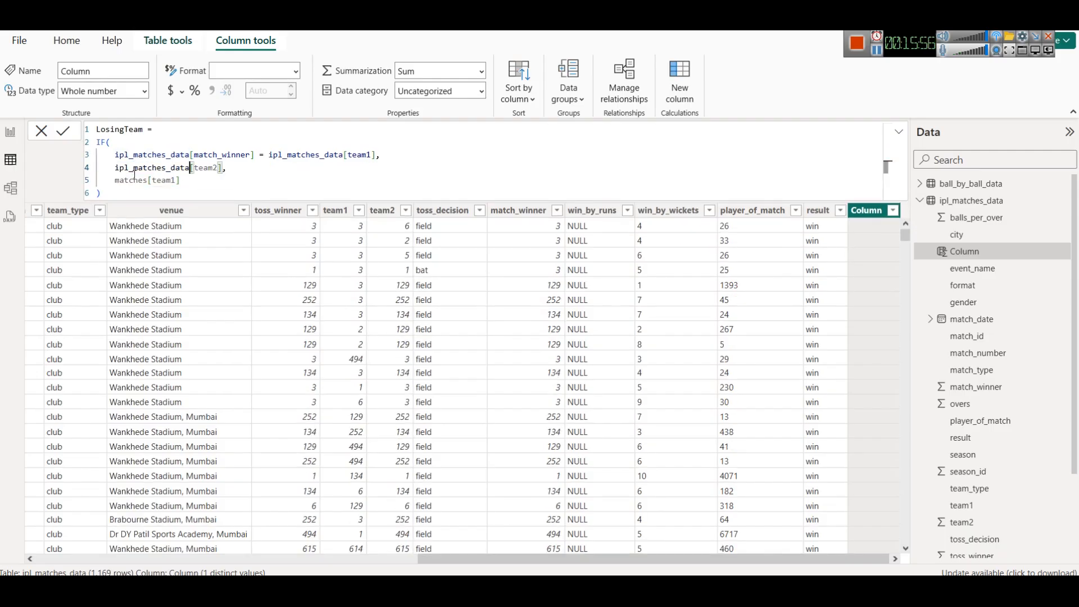
{"action": "double_click", "coordinate": [140, 180]}
{"action": "key", "text": "ctrl+v"}
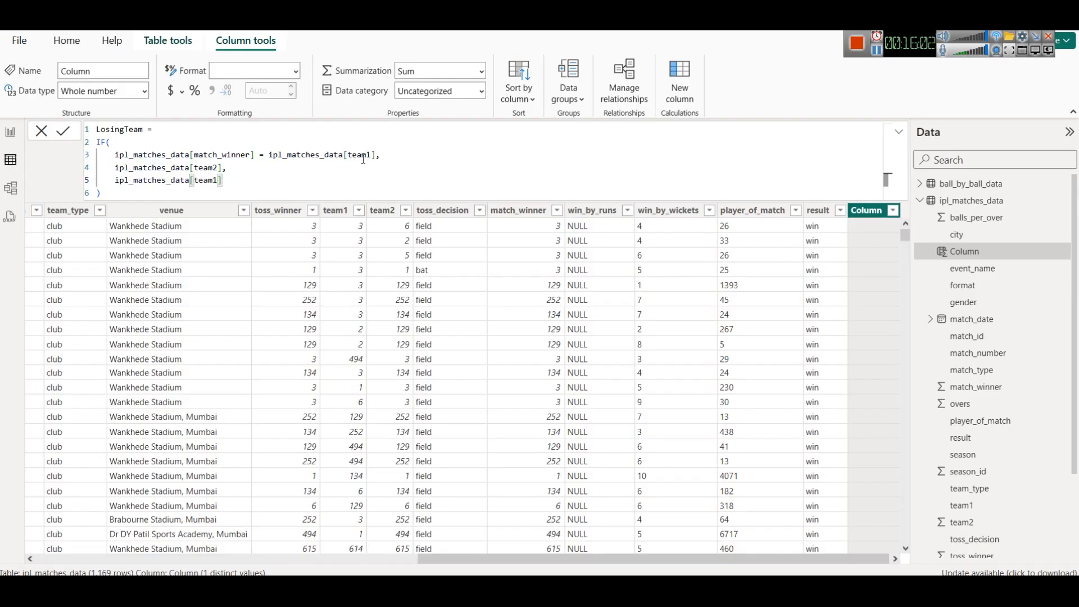
{"action": "left_click", "coordinate": [61, 133]}
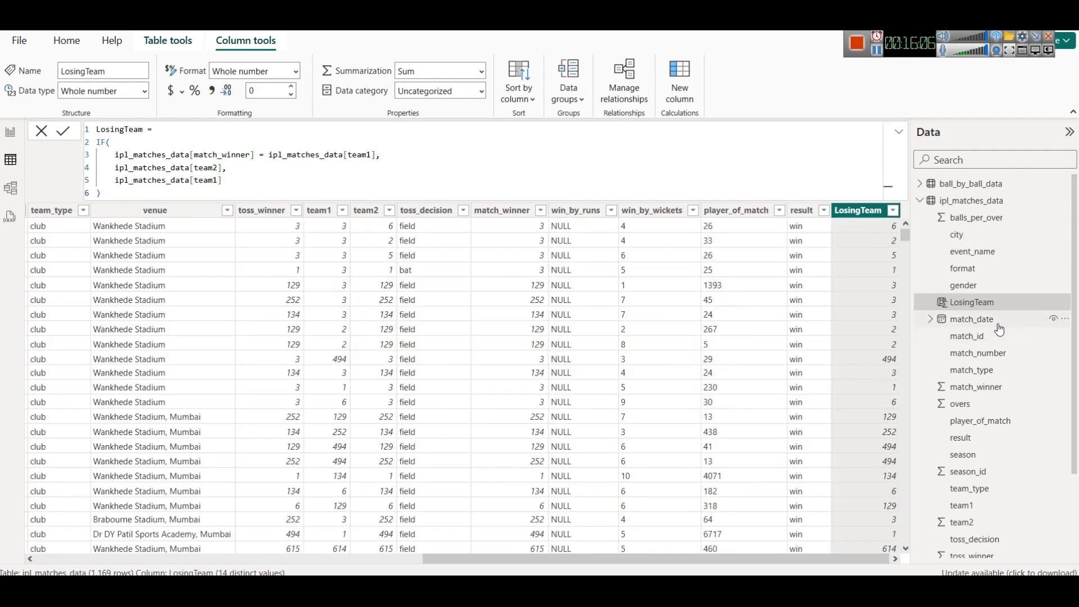
- In the model view, relate the ipl_matches_data LosingTeam column to team_id in teams_data
{"action": "left_click", "coordinate": [11, 131]}
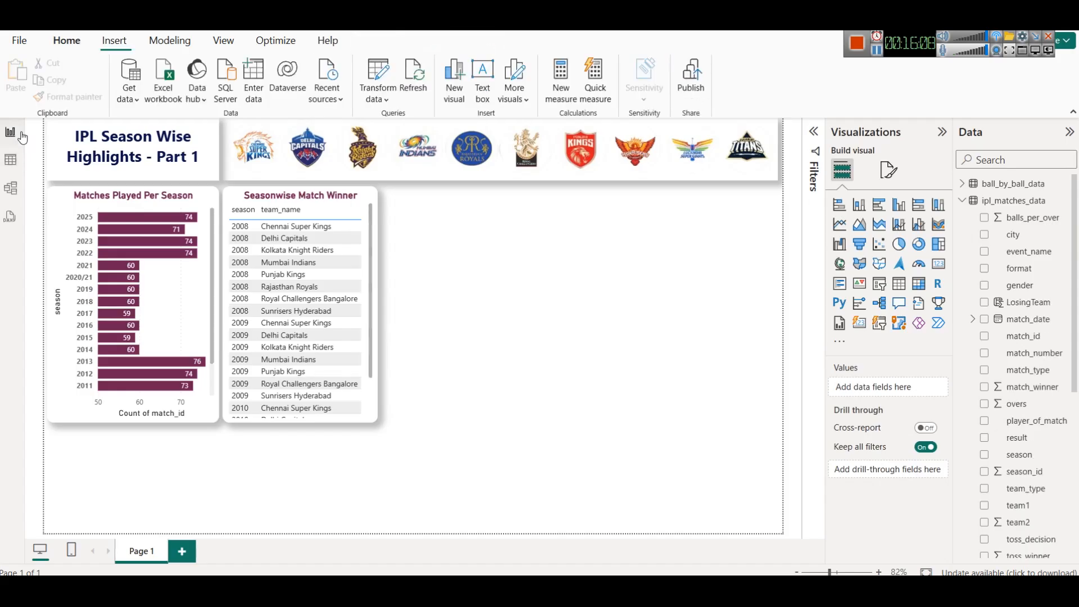
{"action": "left_click", "coordinate": [10, 187]}
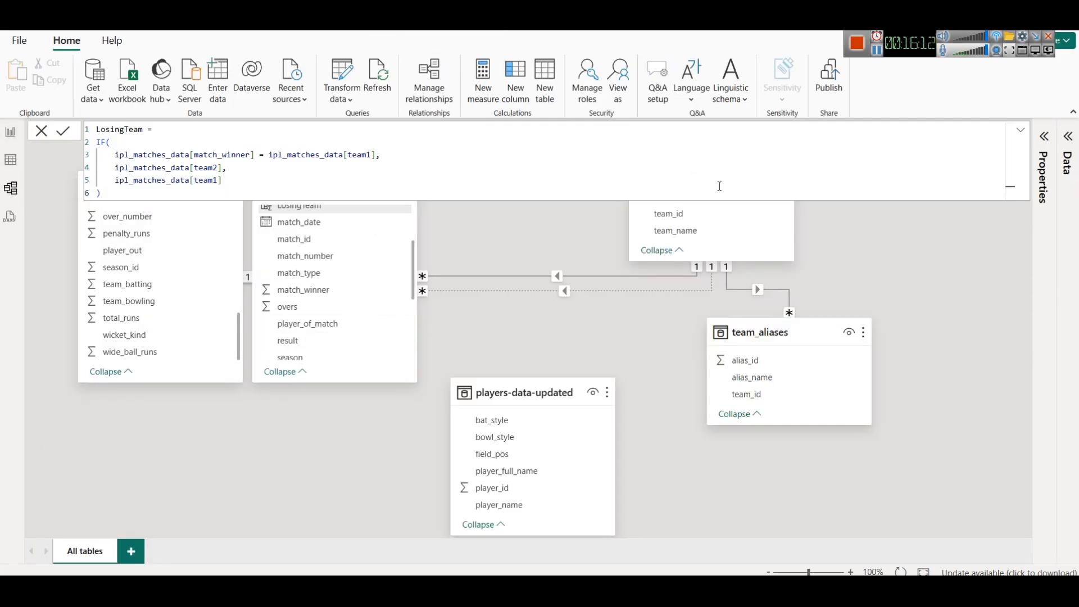
{"action": "left_click", "coordinate": [1020, 130]}
{"action": "left_click", "coordinate": [1020, 130]}
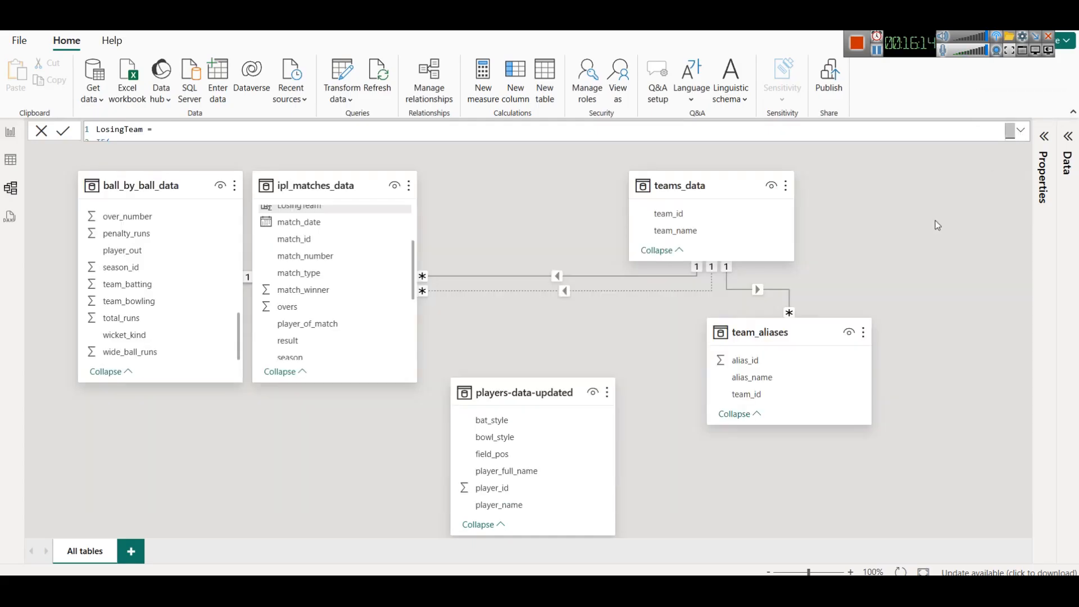
{"action": "left_click", "coordinate": [924, 288]}
{"action": "scroll", "coordinate": [383, 315], "scroll_direction": "down", "scroll_amount": 5}
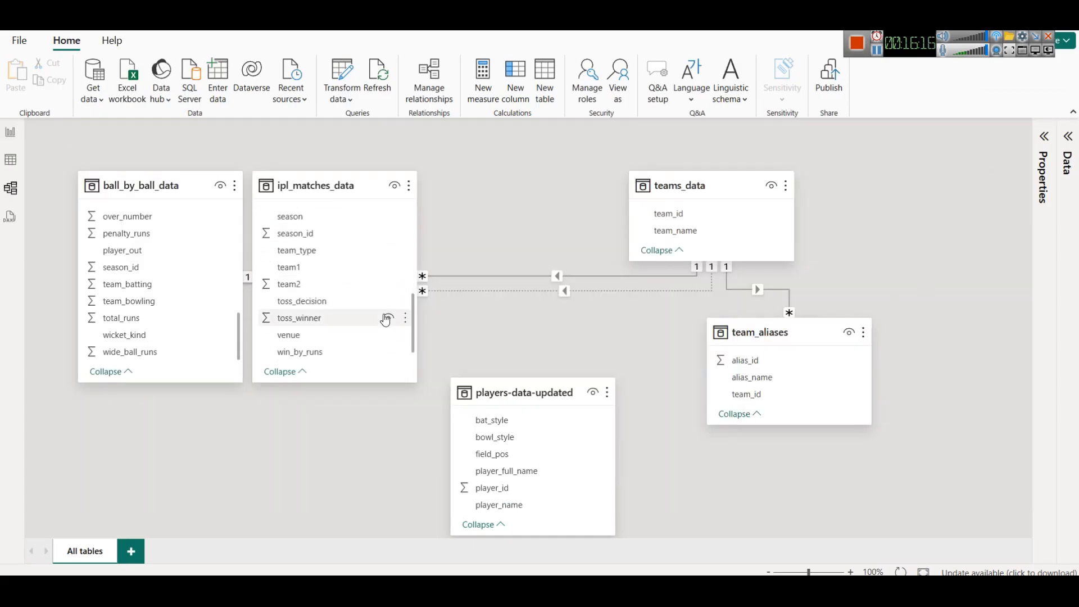
{"action": "scroll", "coordinate": [384, 315], "scroll_direction": "up", "scroll_amount": 4}
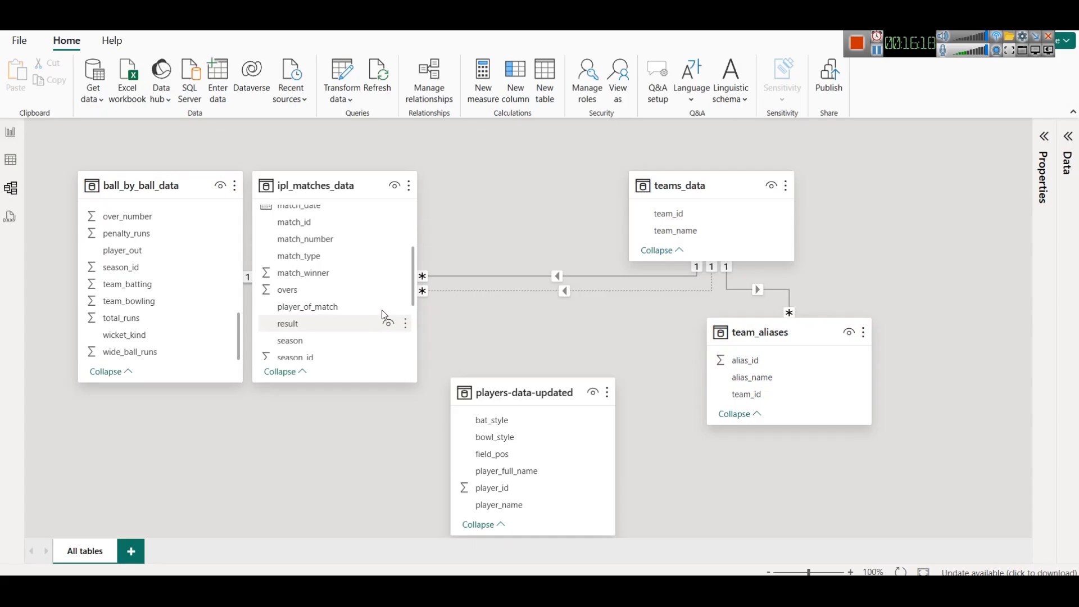
{"action": "scroll", "coordinate": [353, 308], "scroll_direction": "up", "scroll_amount": 3}
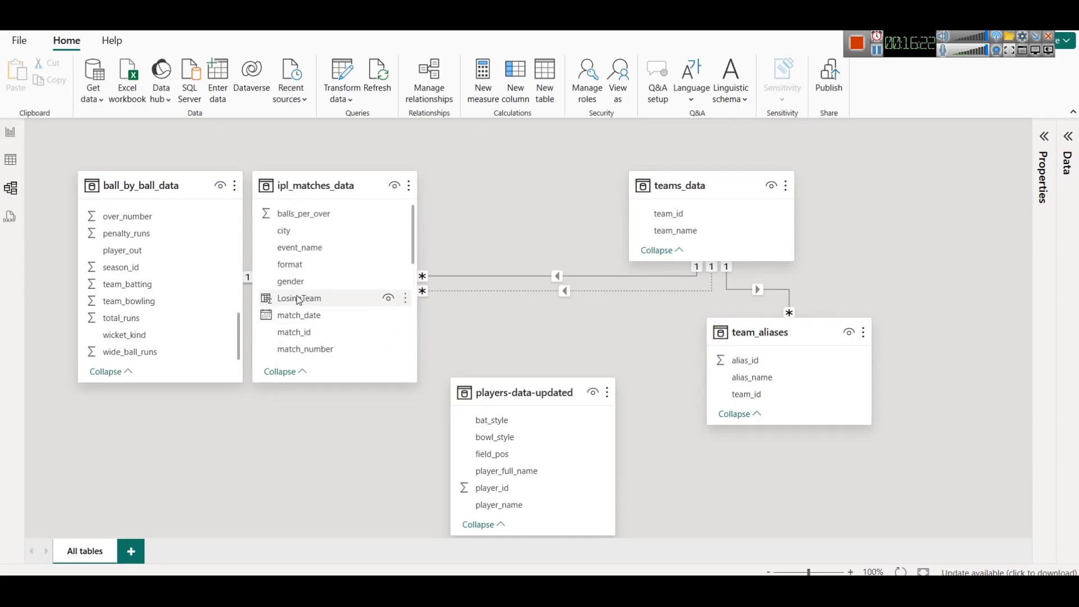
{"action": "left_click_drag", "start_coordinate": [299, 300], "coordinate": [688, 214]}
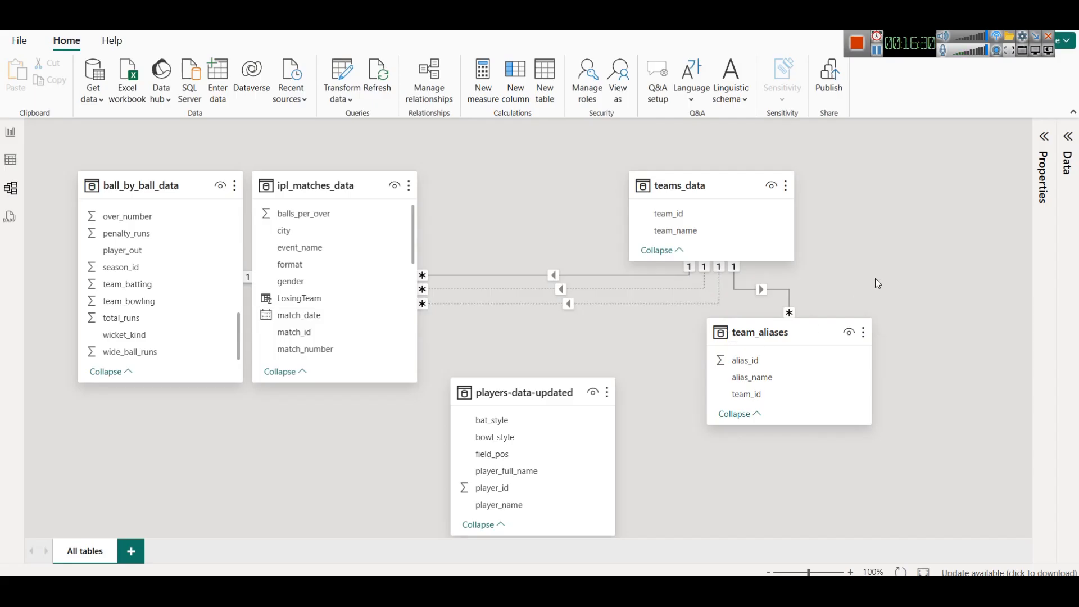
- Return to the report and widen the Seasonwise Match Winner table visual
{"action": "left_click", "coordinate": [10, 160]}
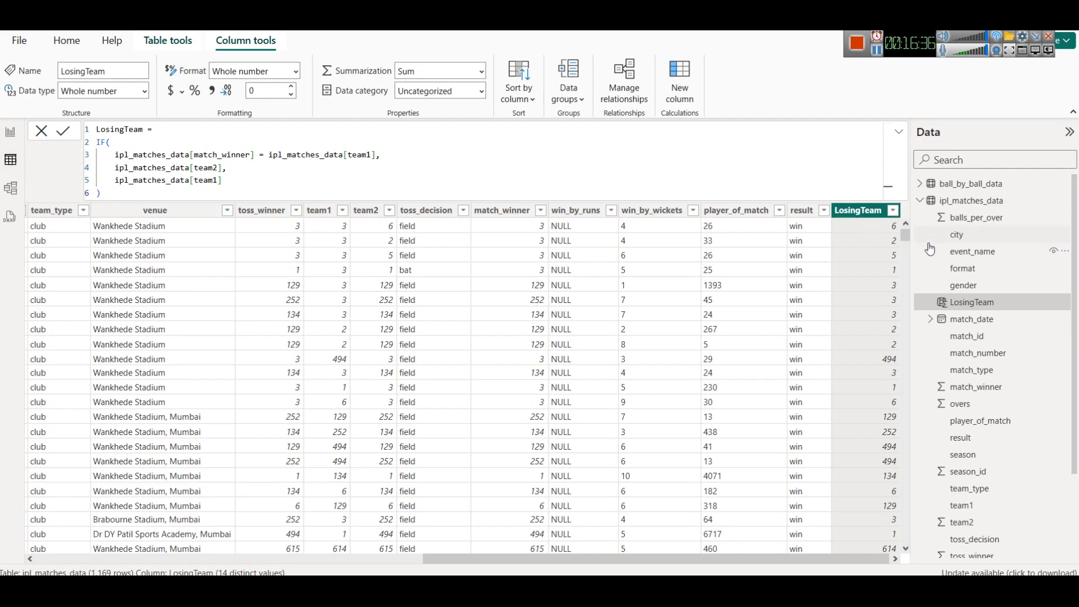
{"action": "left_click", "coordinate": [10, 134]}
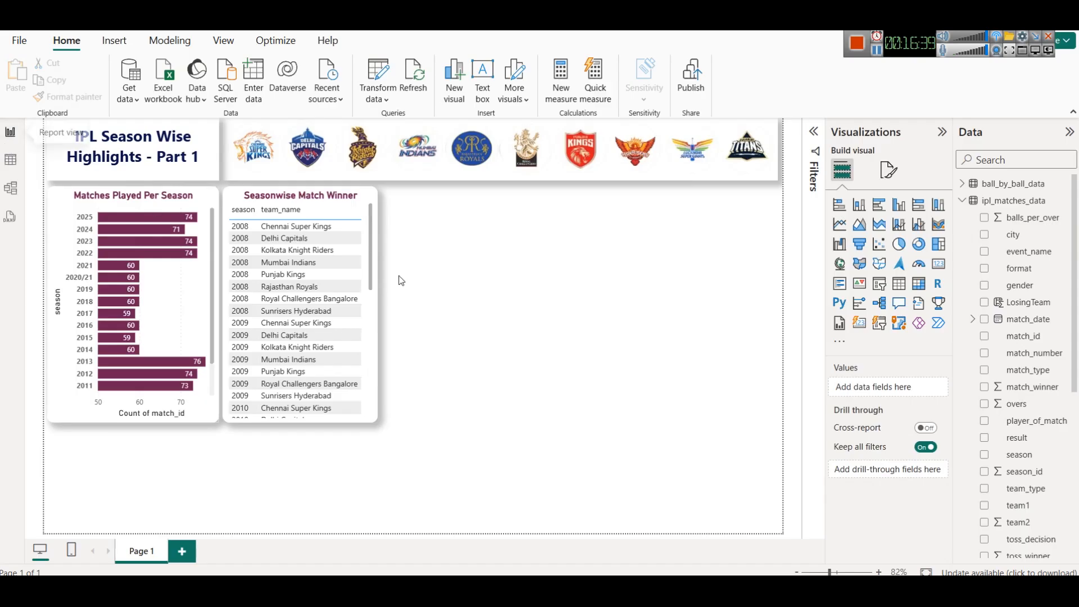
{"action": "left_click", "coordinate": [377, 302]}
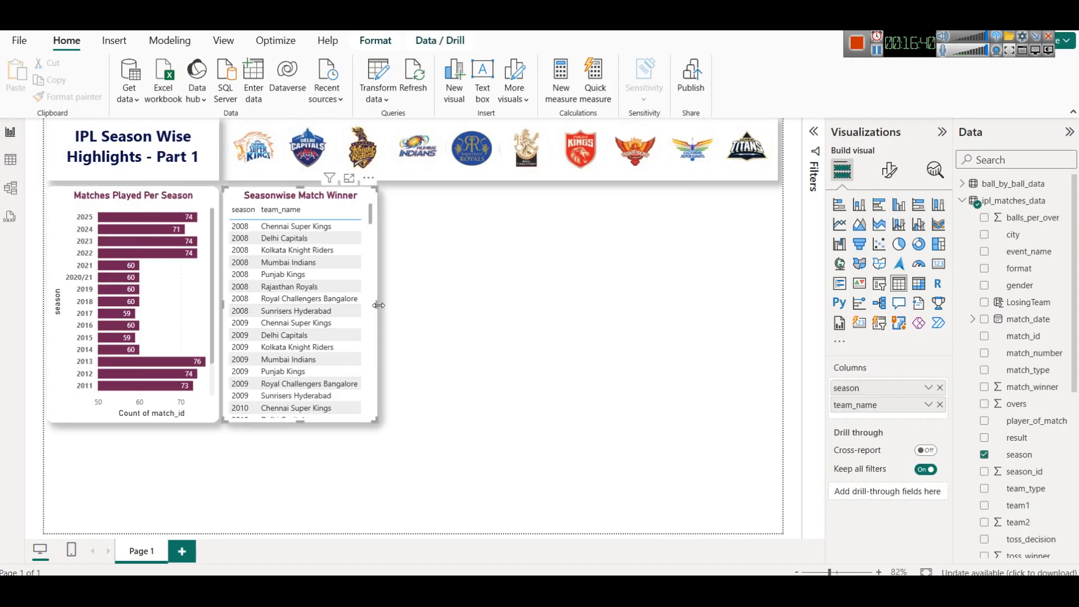
{"action": "left_click_drag", "start_coordinate": [384, 307], "coordinate": [454, 305]}
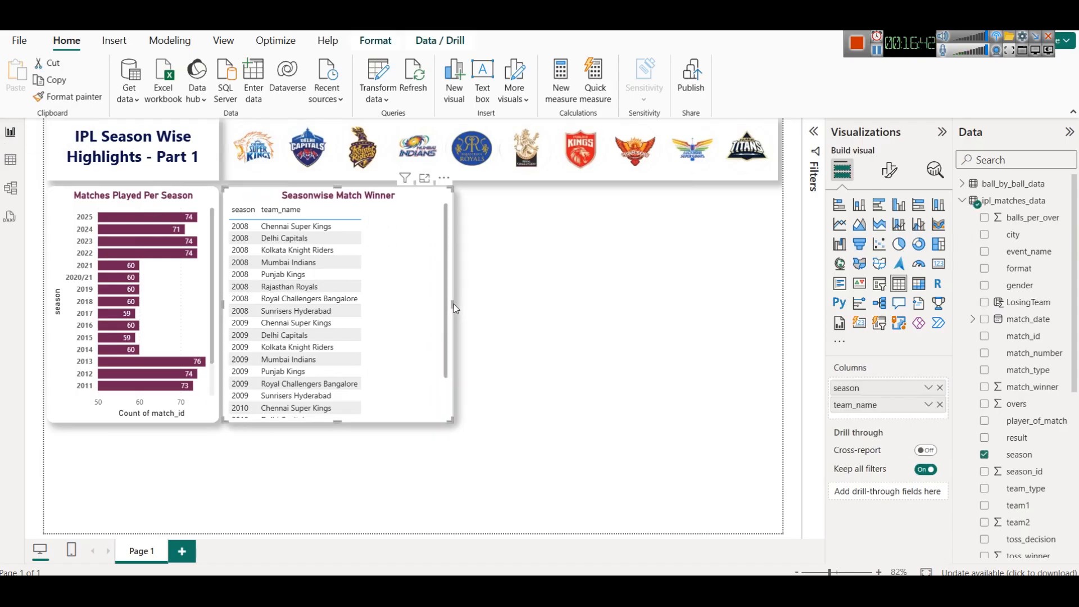
{"action": "scroll", "coordinate": [1057, 450], "scroll_direction": "down", "scroll_amount": 5}
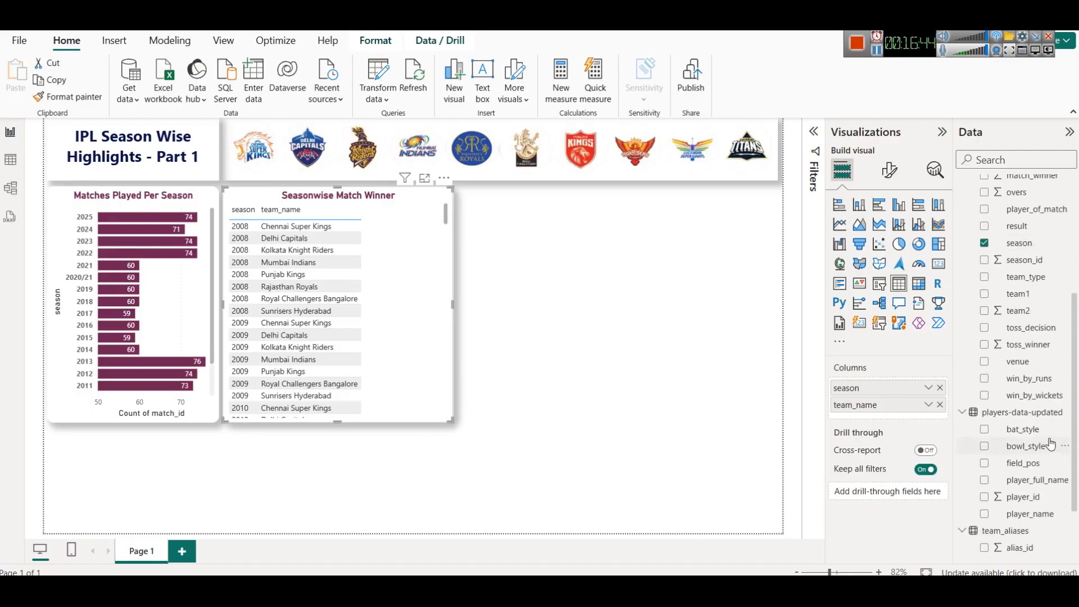
{"action": "scroll", "coordinate": [1051, 444], "scroll_direction": "up", "scroll_amount": 5}
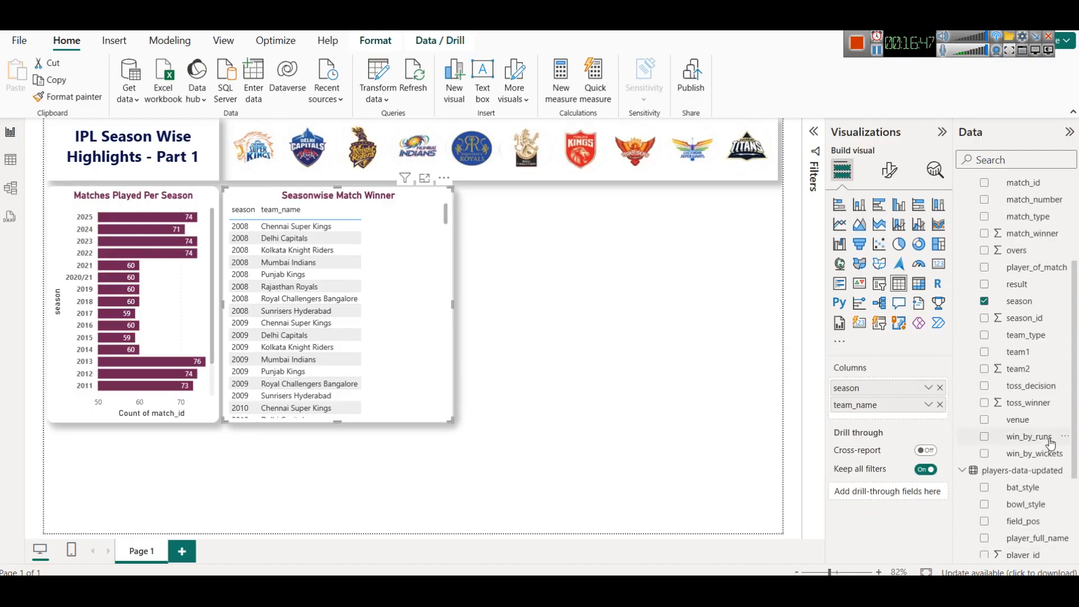
{"action": "scroll", "coordinate": [1012, 281], "scroll_direction": "up", "scroll_amount": 3}
{"action": "left_click", "coordinate": [1012, 201]}
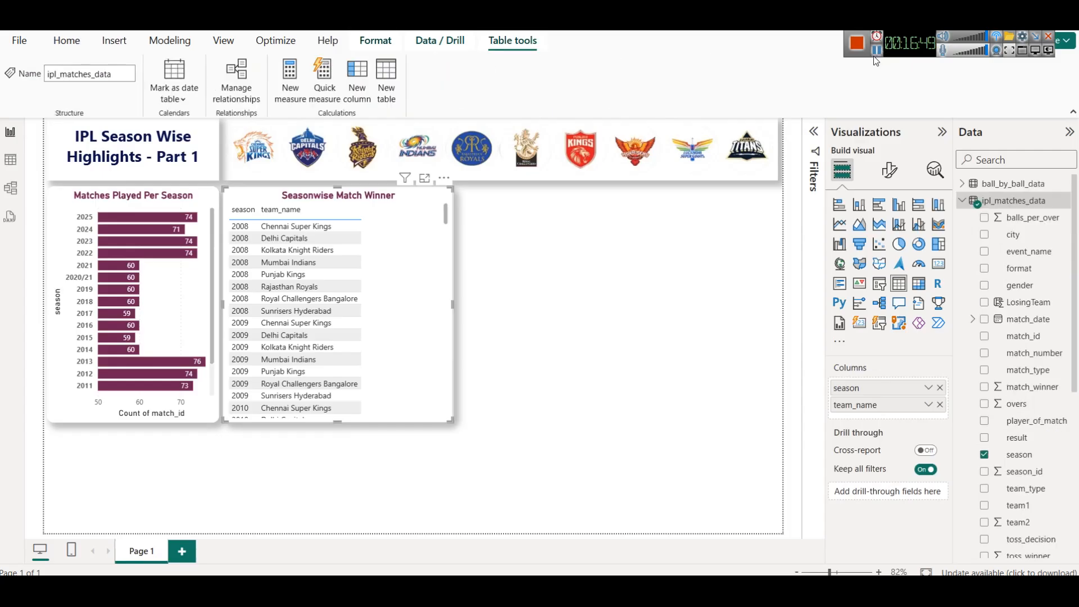
{"action": "right_click", "coordinate": [1009, 202]}
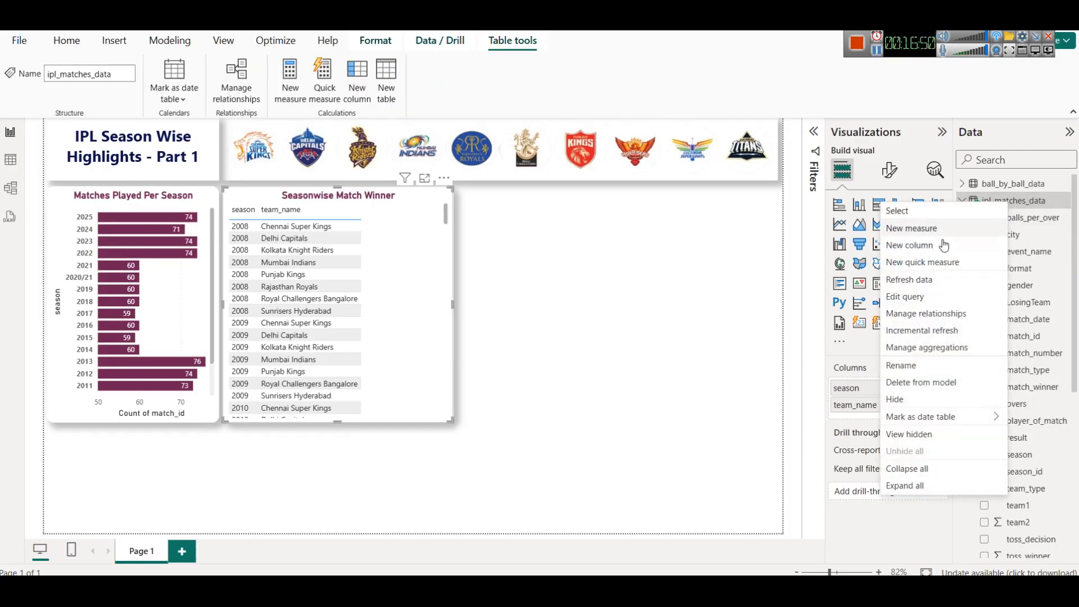
{"action": "left_click", "coordinate": [944, 246]}
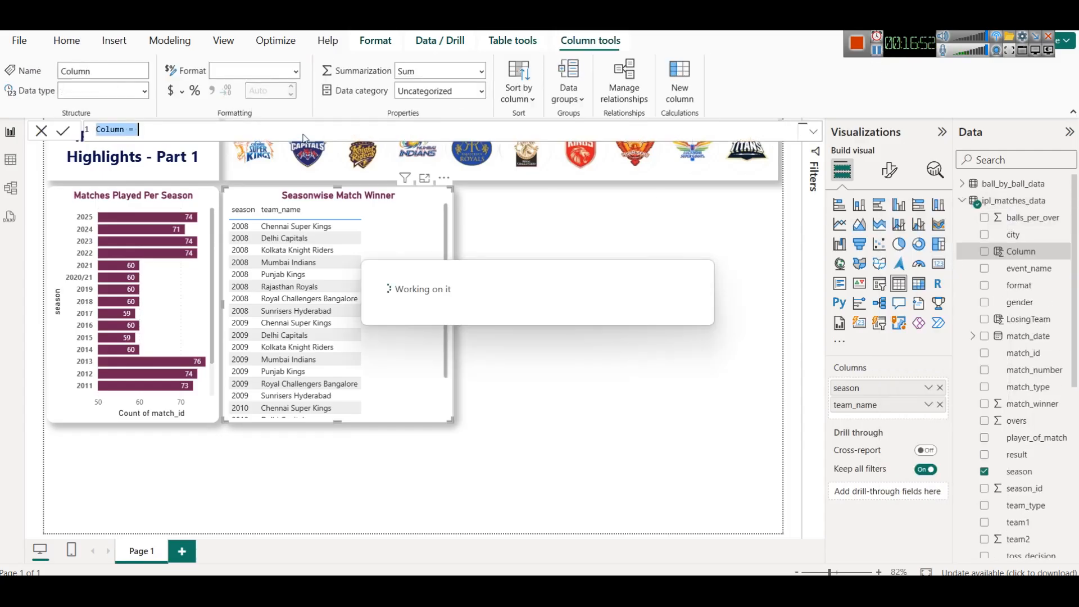
- Add a calculated column LosingTeamName to ipl_matches_data as RELATED(teams_data[team_name])
{"action": "left_click", "coordinate": [1006, 201]}
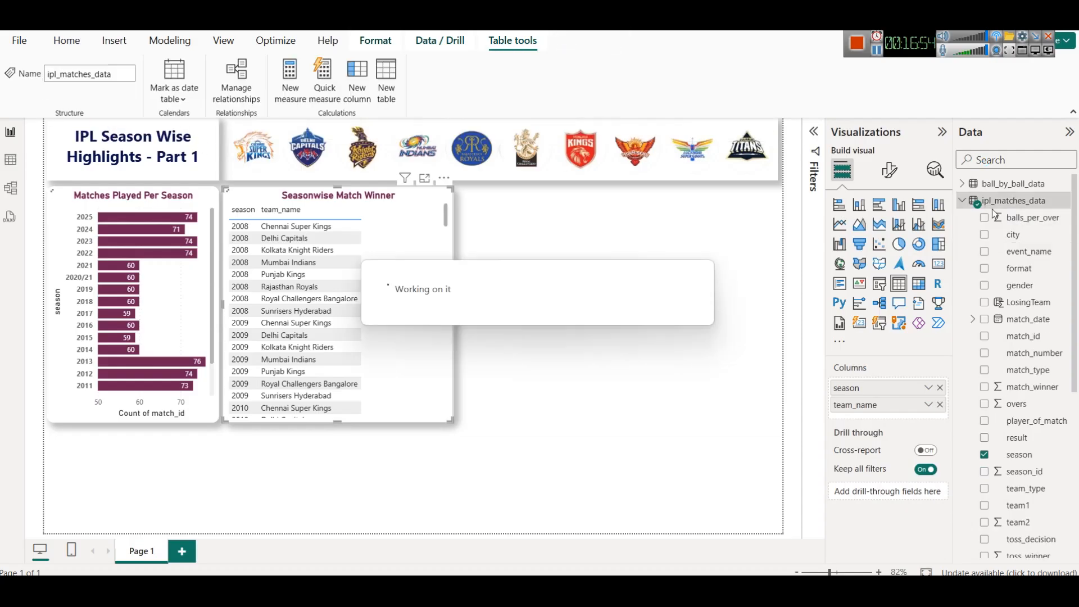
{"action": "right_click", "coordinate": [1003, 203]}
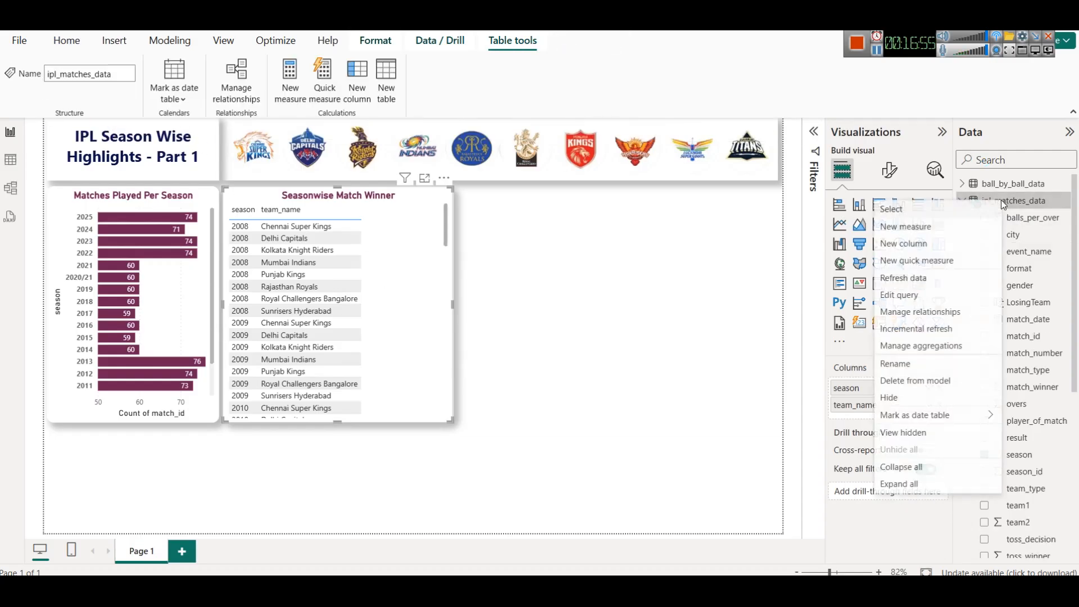
{"action": "left_click", "coordinate": [904, 244]}
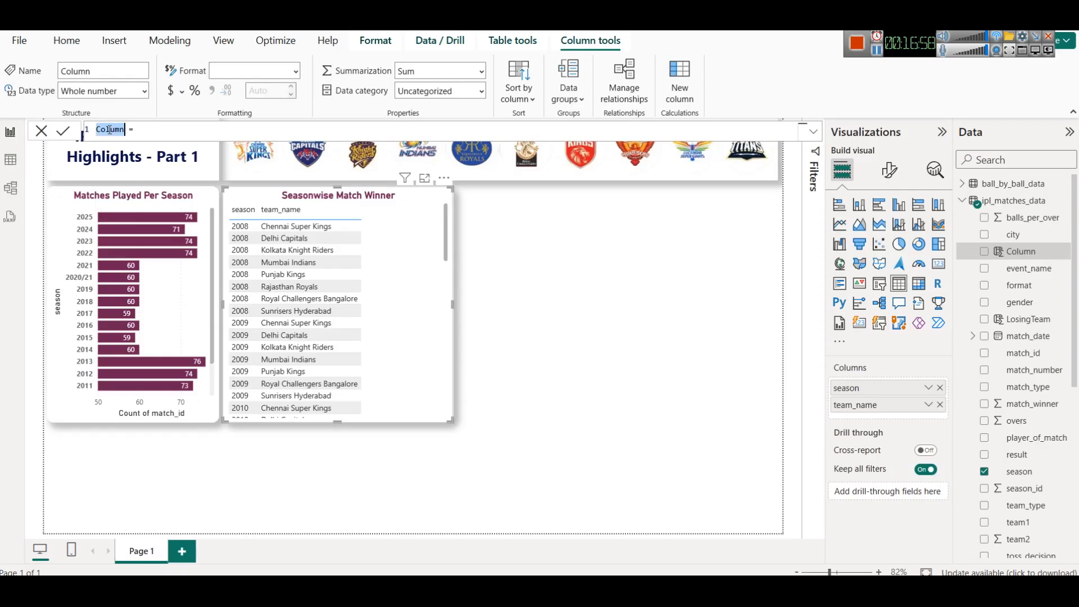
{"action": "type", "text": "LosingTe"}
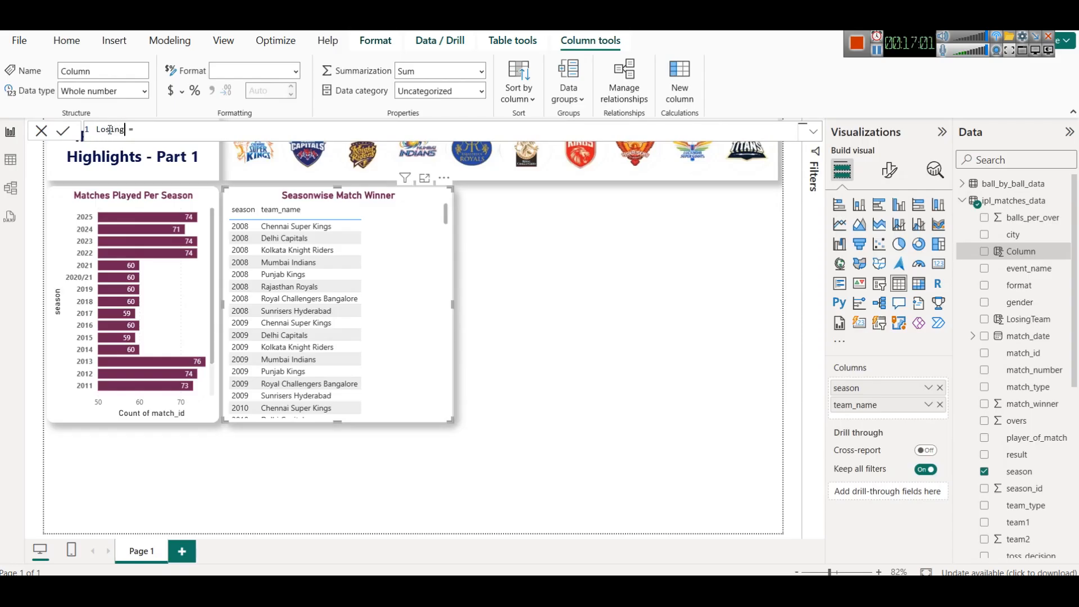
{"action": "type", "text": "amNam"}
{"action": "type", "text": "eREK"}
{"action": "type", "text": "A"}
{"action": "key", "text": "Tab"}
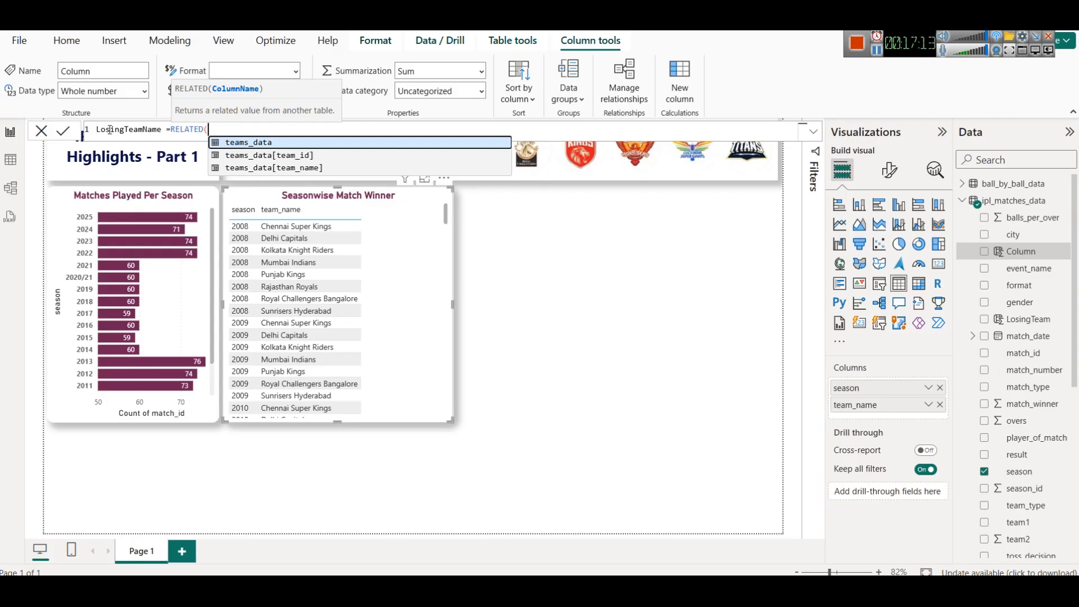
{"action": "key", "text": "Down"}
{"action": "key", "text": "Down"}
{"action": "key", "text": "Tab"}
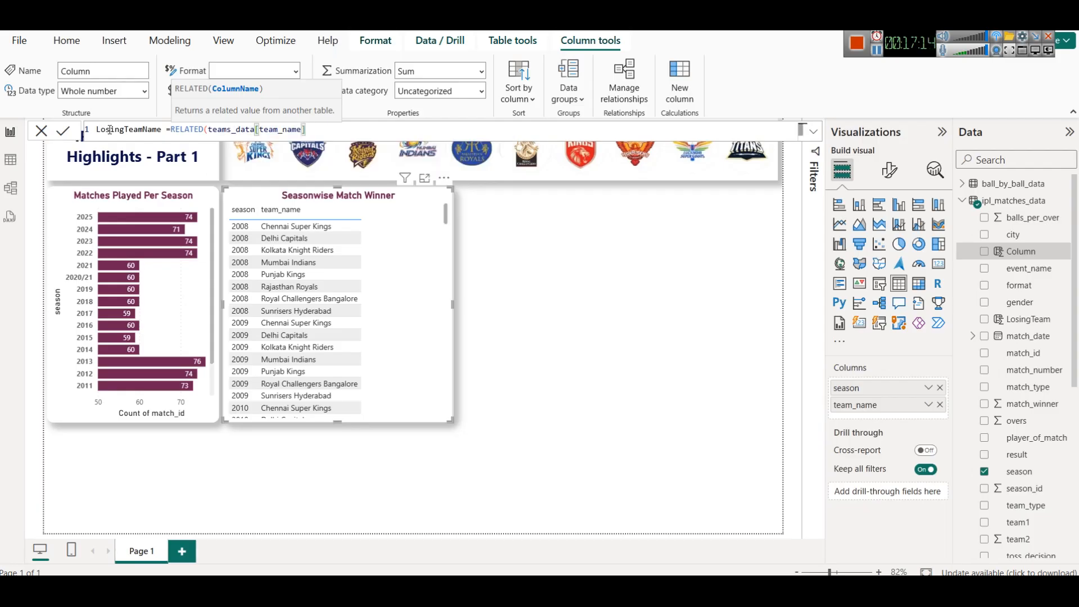
{"action": "type", "text": ")"}
{"action": "left_click", "coordinate": [64, 134]}
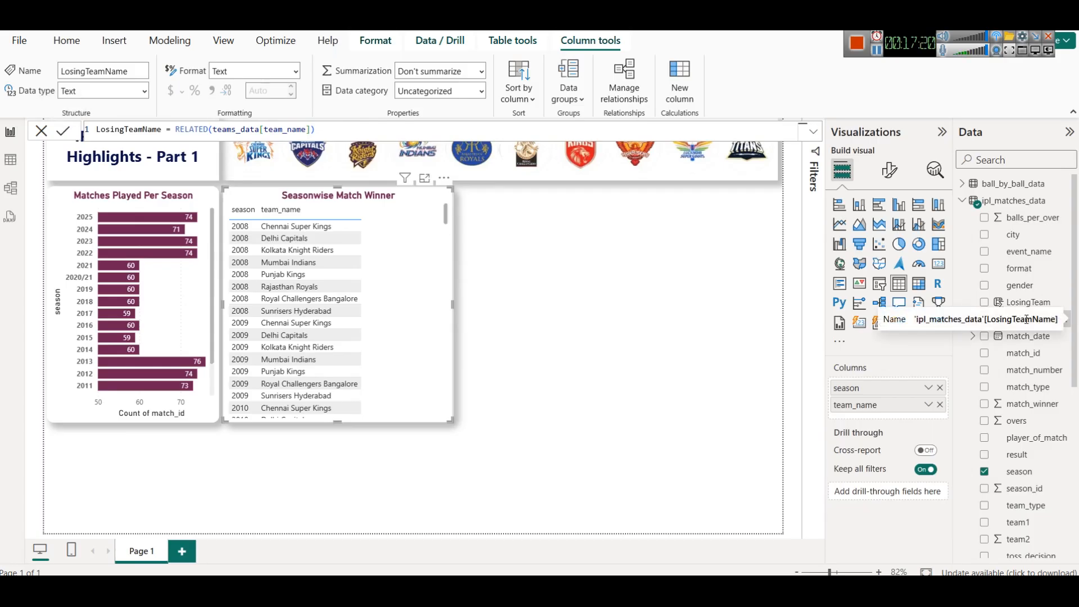
- Inspect the LosingTeam and LosingTeamName columns in the table view, then widen the Seasonwise Match Winner visual slightly
{"action": "left_click", "coordinate": [10, 160]}
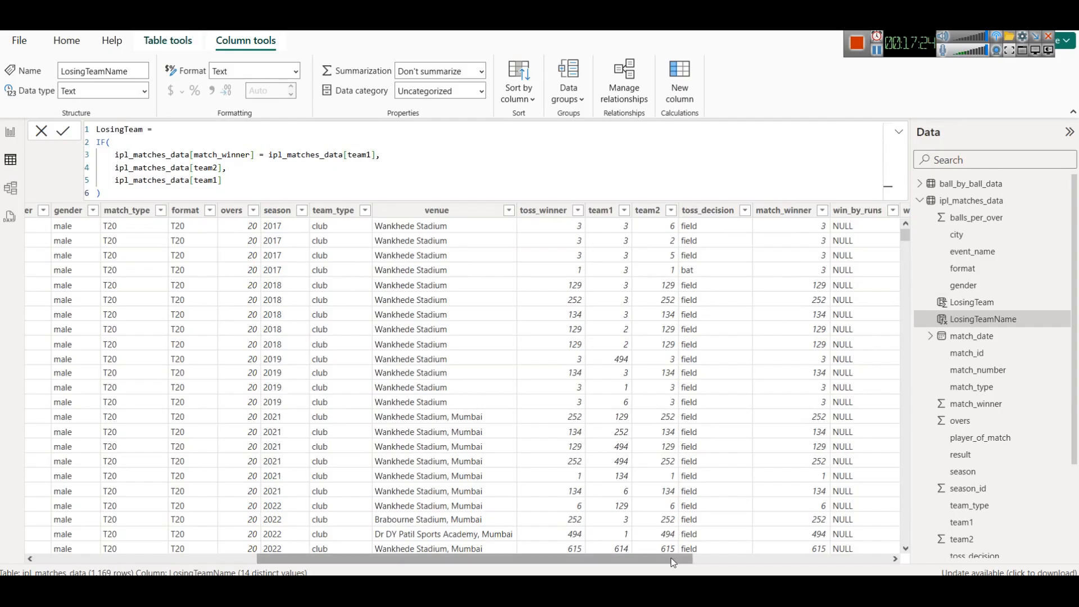
{"action": "left_click_drag", "start_coordinate": [674, 560], "coordinate": [899, 556]}
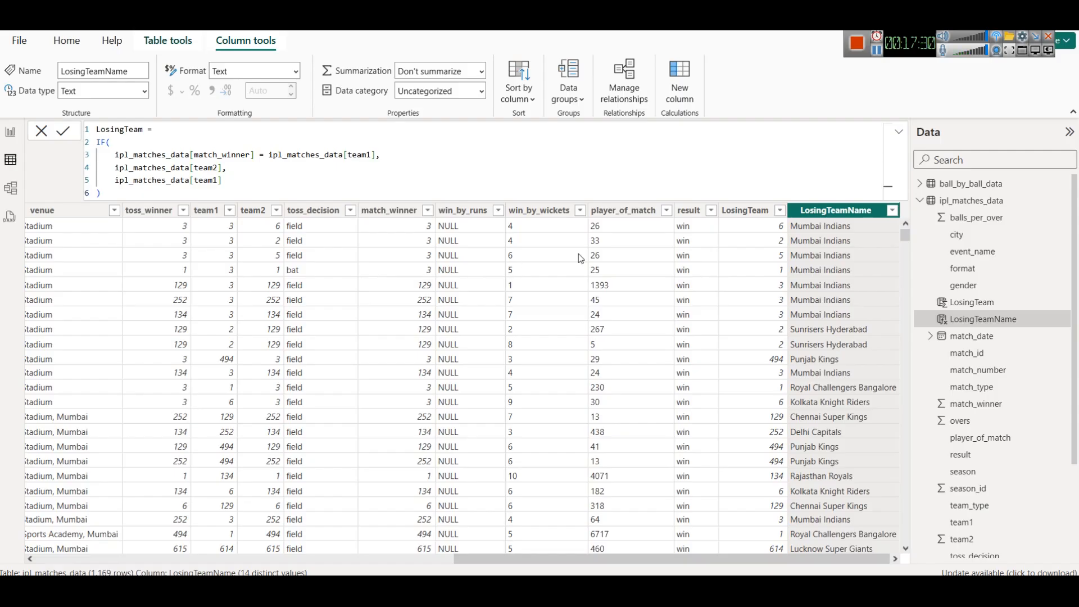
{"action": "left_click", "coordinate": [984, 306]}
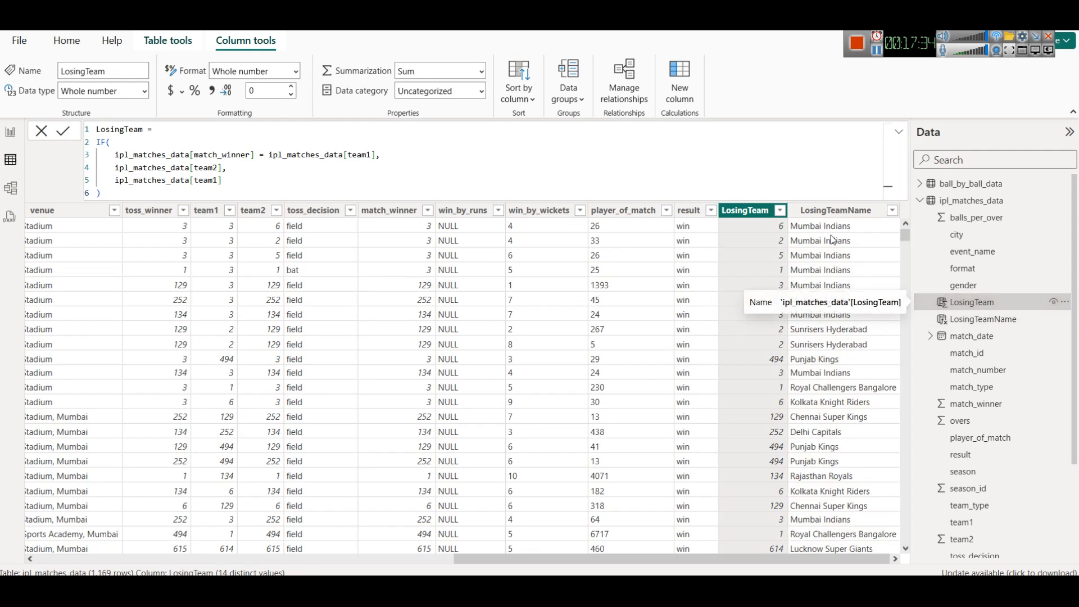
{"action": "left_click", "coordinate": [7, 190]}
{"action": "left_click", "coordinate": [10, 160]}
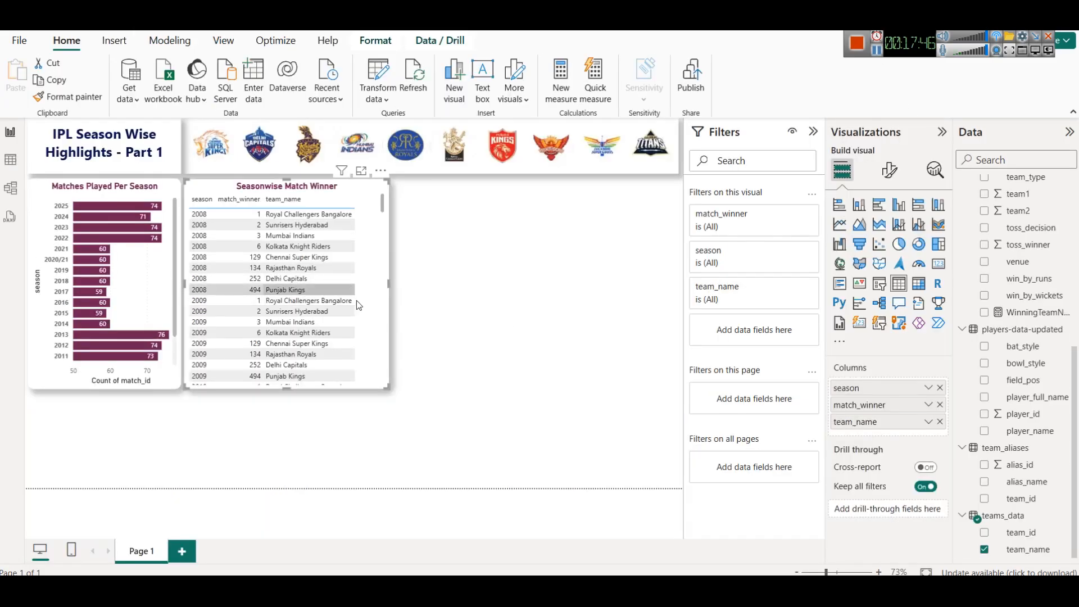
{"action": "left_click_drag", "start_coordinate": [388, 288], "coordinate": [411, 280]}
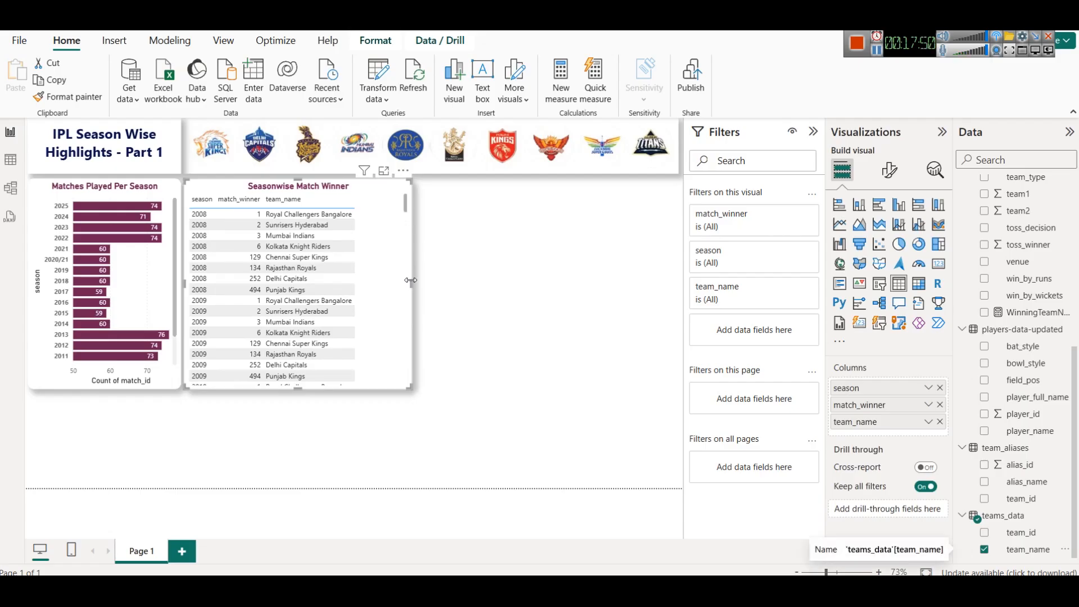
- Examine the match_type and team_type filter values of ipl_matches_data in the table view
{"action": "left_click", "coordinate": [10, 161]}
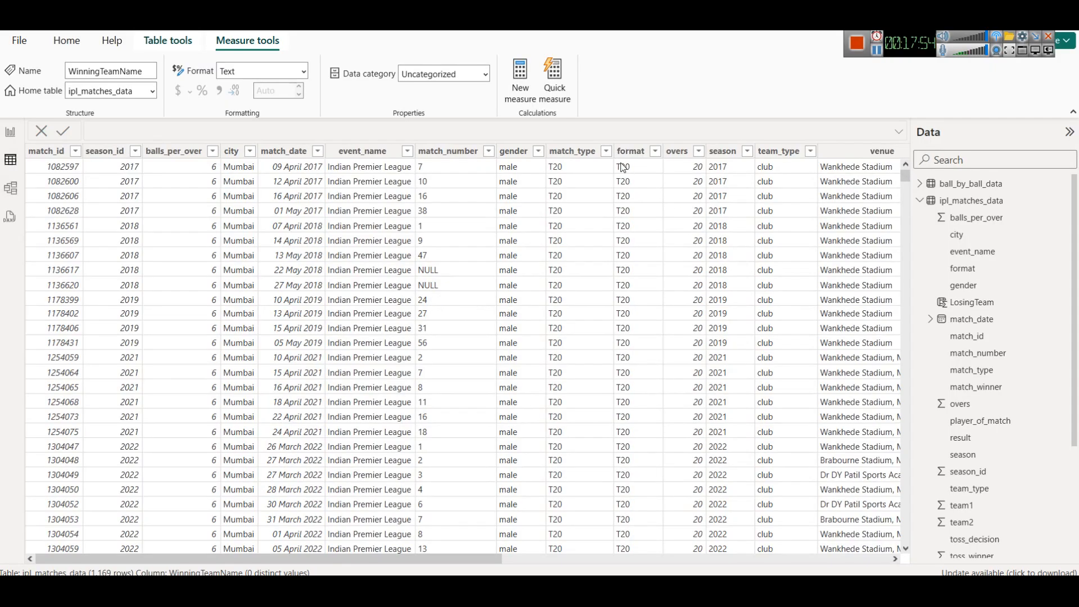
{"action": "left_click", "coordinate": [606, 152]}
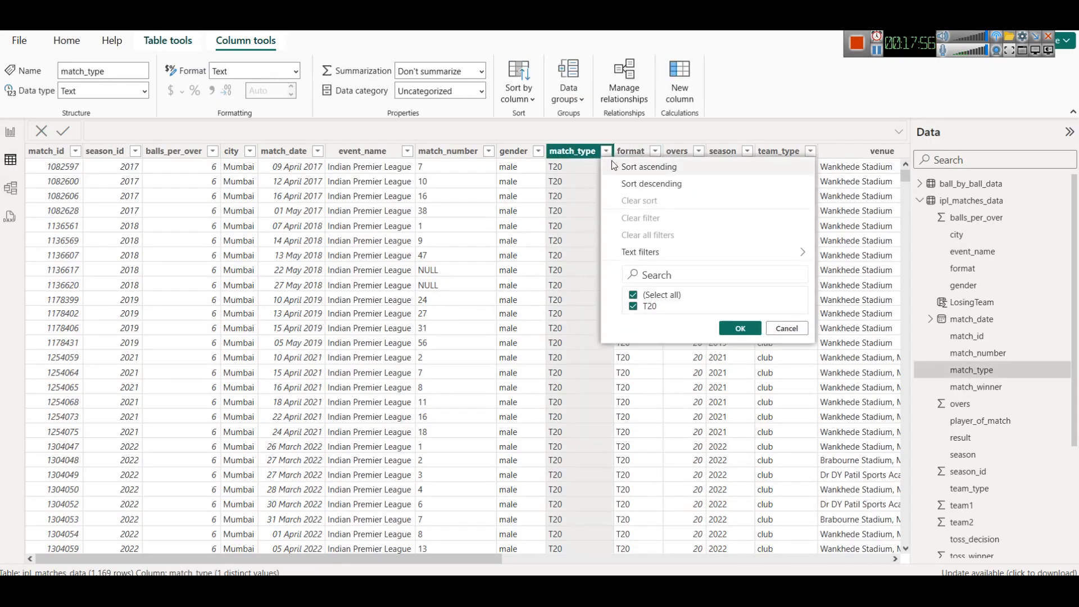
{"action": "left_click", "coordinate": [787, 329]}
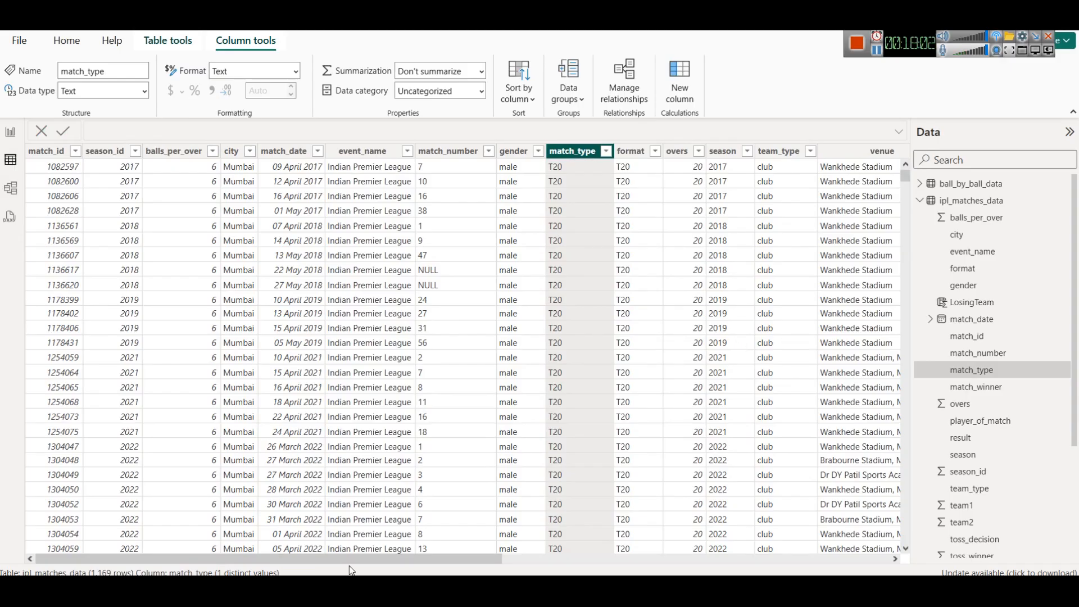
{"action": "left_click", "coordinate": [549, 559]}
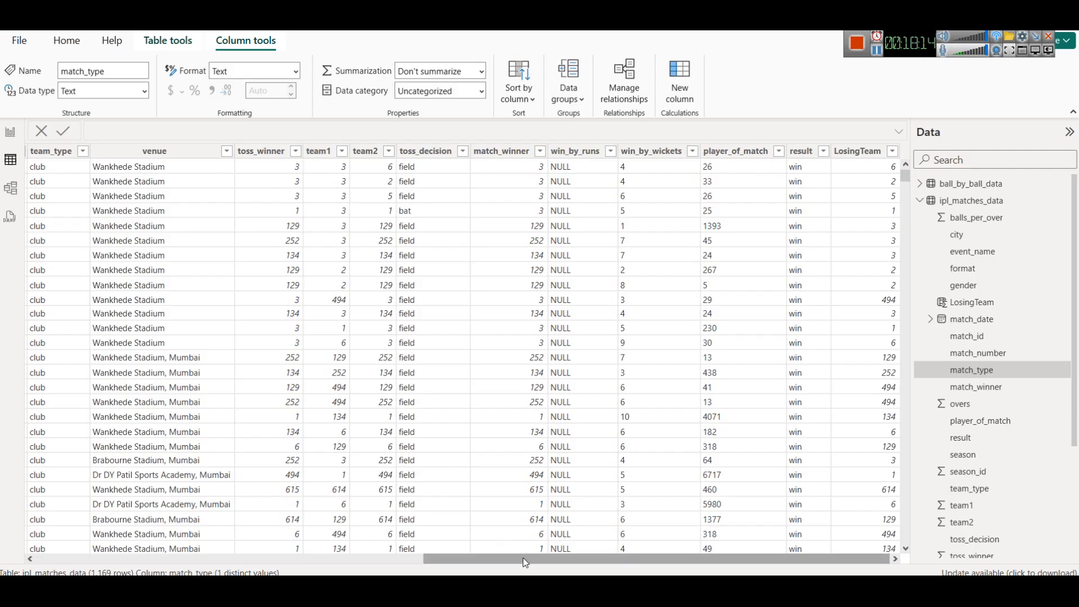
{"action": "left_click_drag", "start_coordinate": [526, 560], "coordinate": [460, 560]}
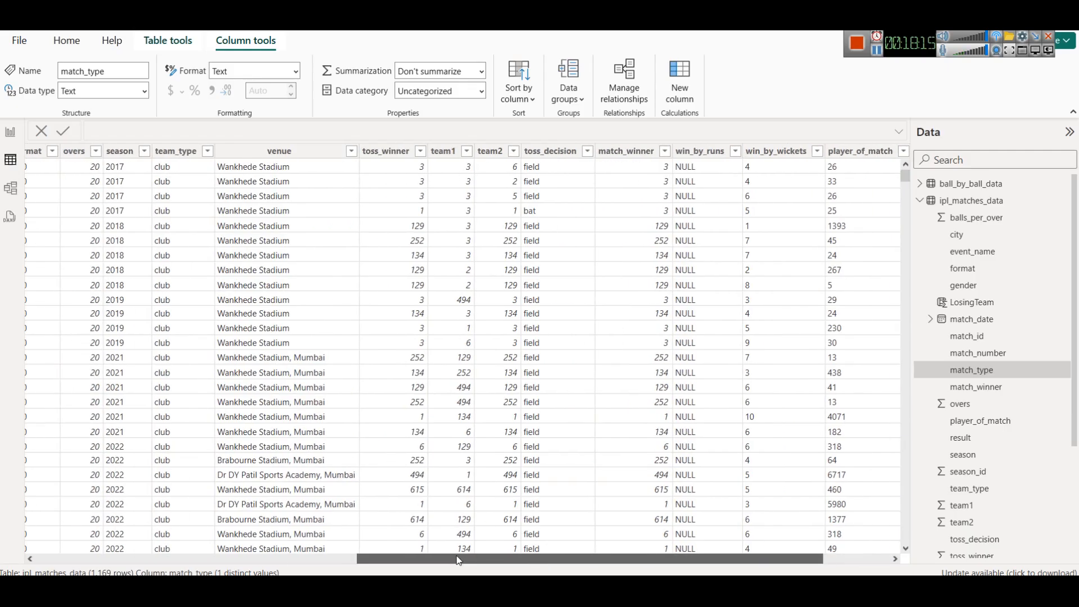
{"action": "left_click", "coordinate": [208, 151]}
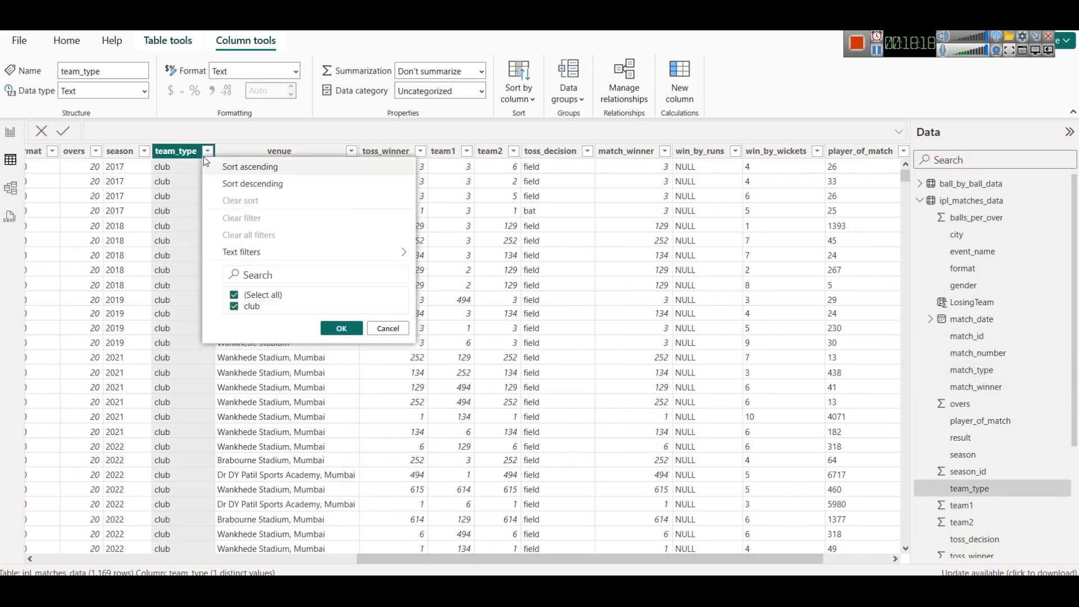
{"action": "left_click", "coordinate": [388, 328]}
{"action": "left_click_drag", "start_coordinate": [483, 559], "coordinate": [65, 476]}
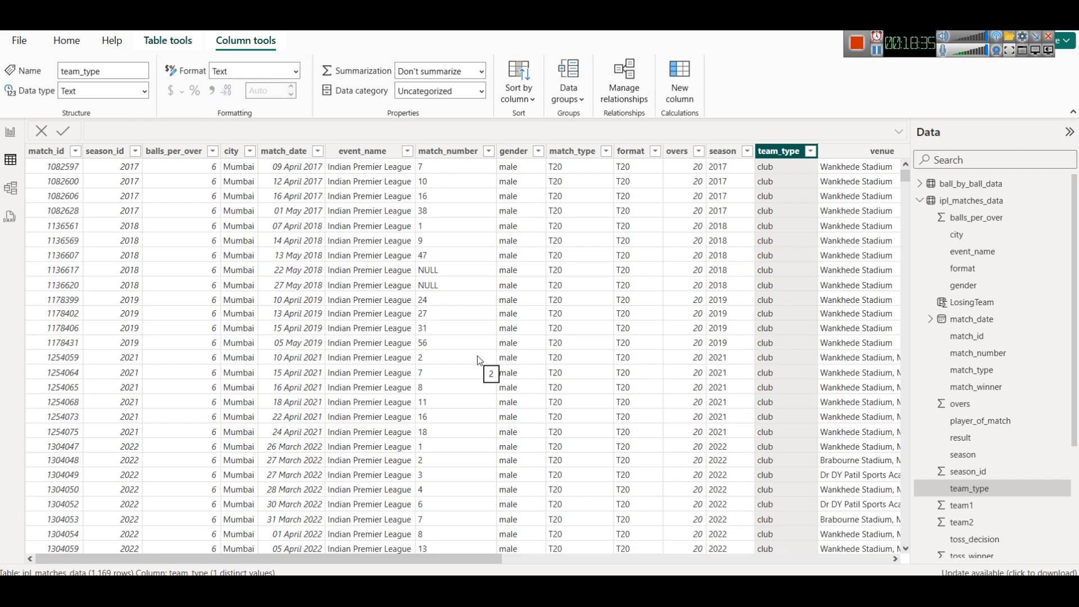
{"action": "left_click_drag", "start_coordinate": [442, 559], "coordinate": [831, 559]}
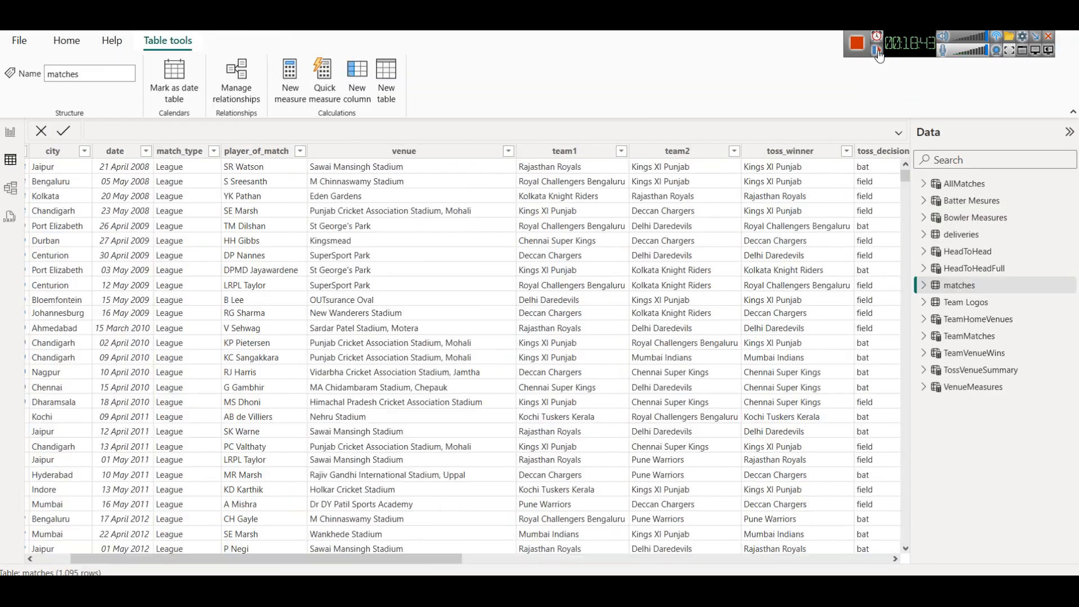
- Filter the matches table's match_type column to show only Final matches
{"action": "left_click", "coordinate": [213, 152]}
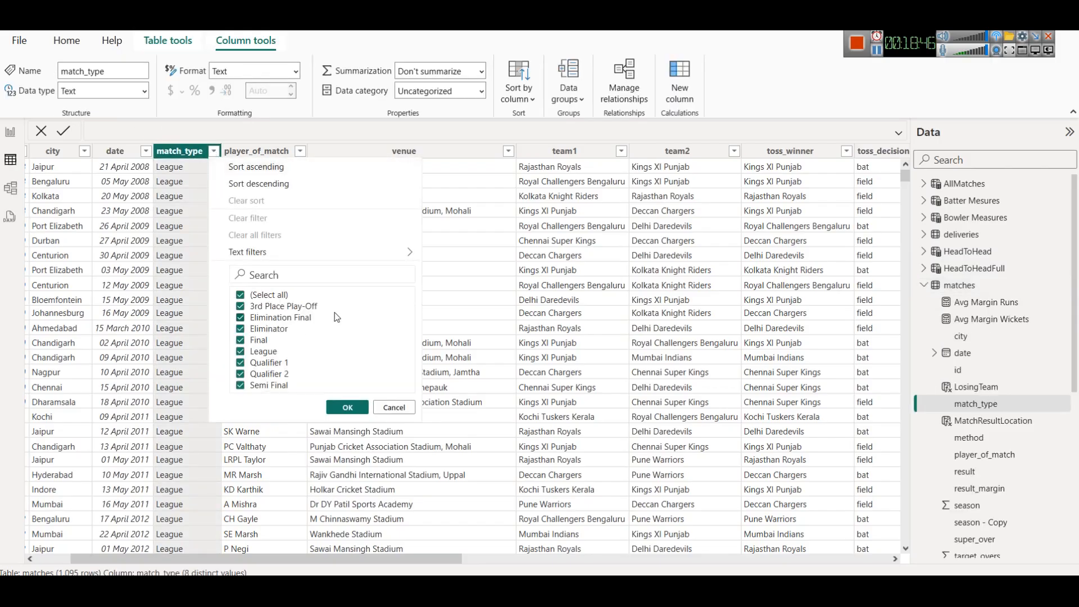
{"action": "left_click", "coordinate": [241, 294]}
{"action": "left_click", "coordinate": [240, 340]}
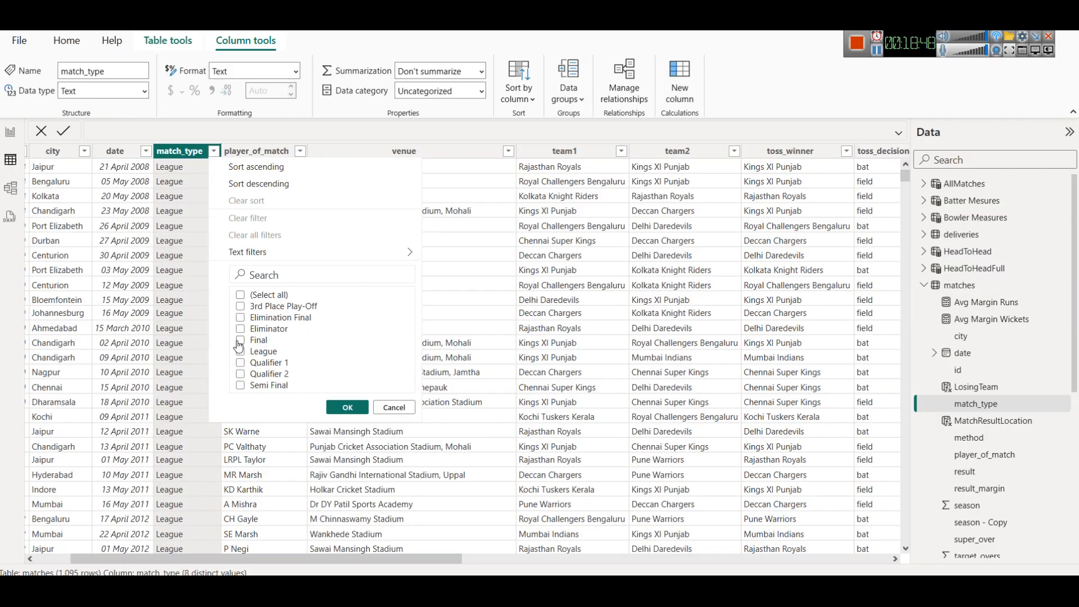
{"action": "left_click", "coordinate": [347, 407]}
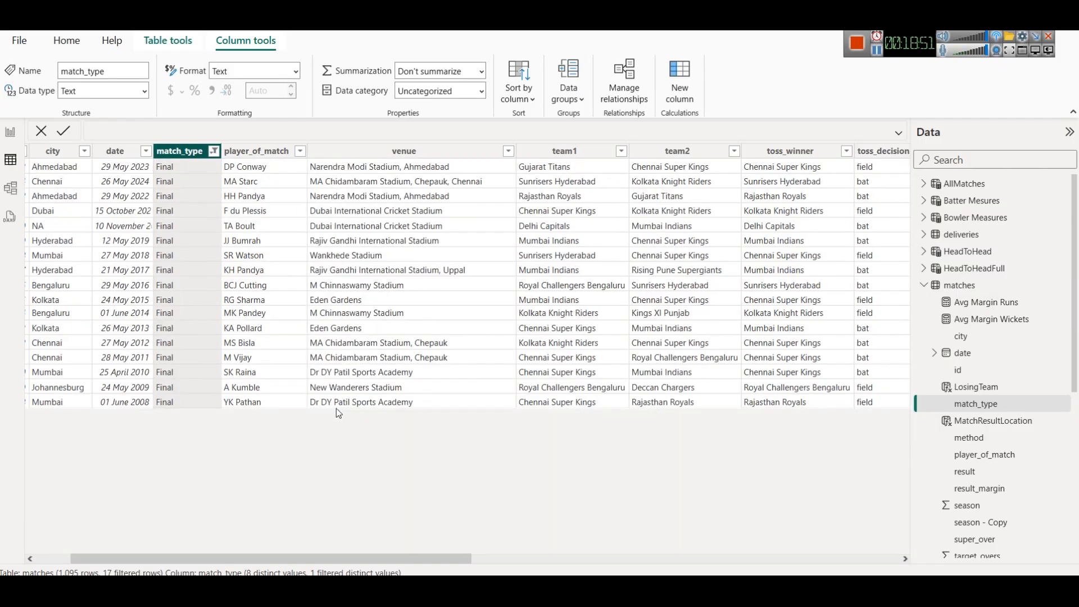
{"action": "left_click_drag", "start_coordinate": [332, 555], "coordinate": [219, 547]}
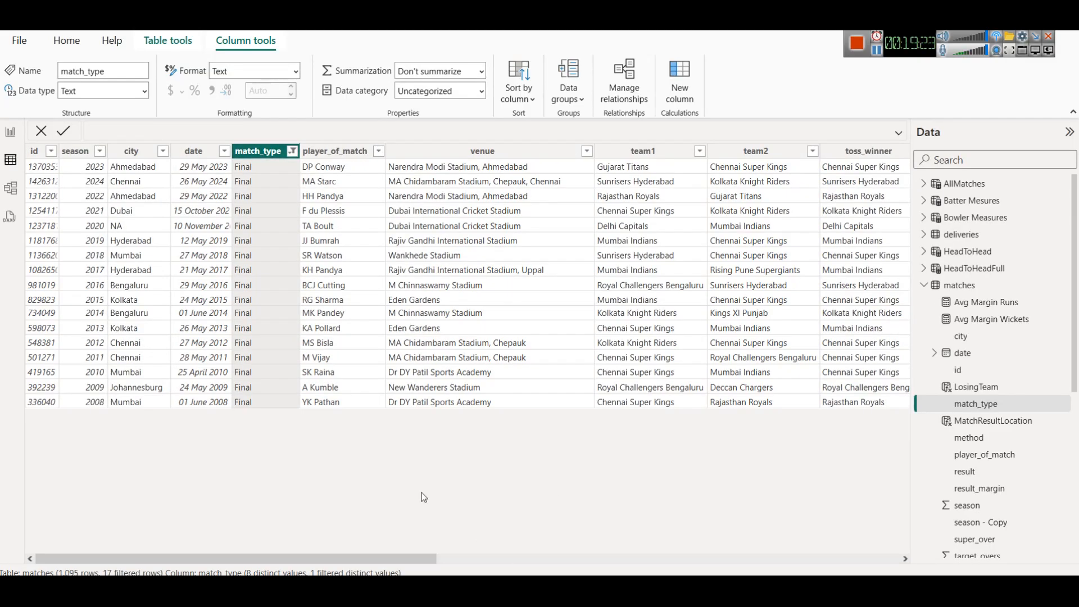
- Snip the filtered Final match rows and paste the image into a new Gemini prompt
{"action": "key", "text": "super+shift+s"}
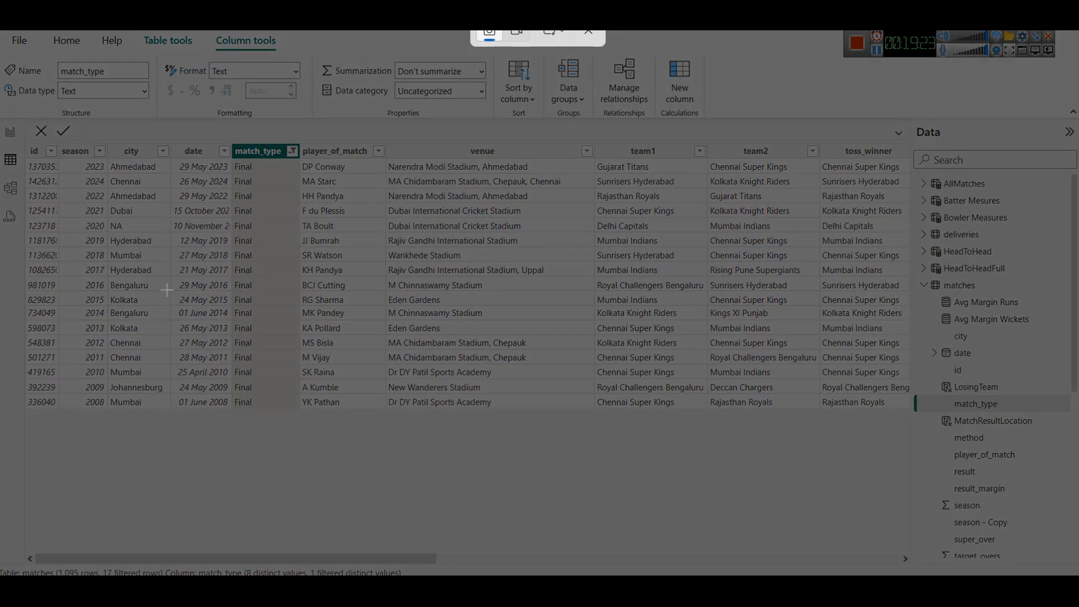
{"action": "left_click_drag", "start_coordinate": [23, 139], "coordinate": [303, 426]}
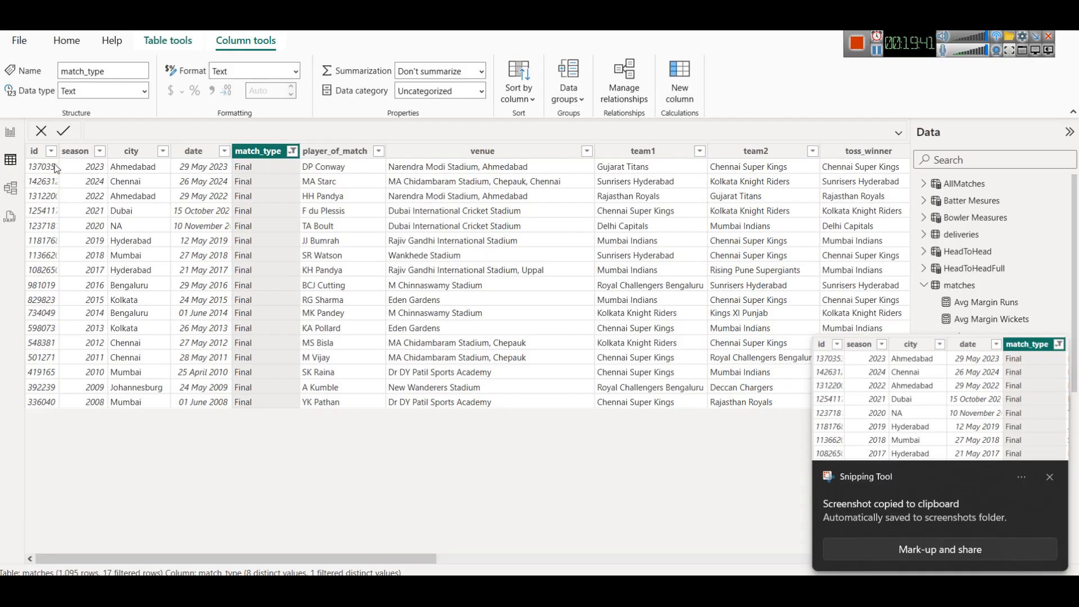
{"action": "key", "text": "alt+Tab"}
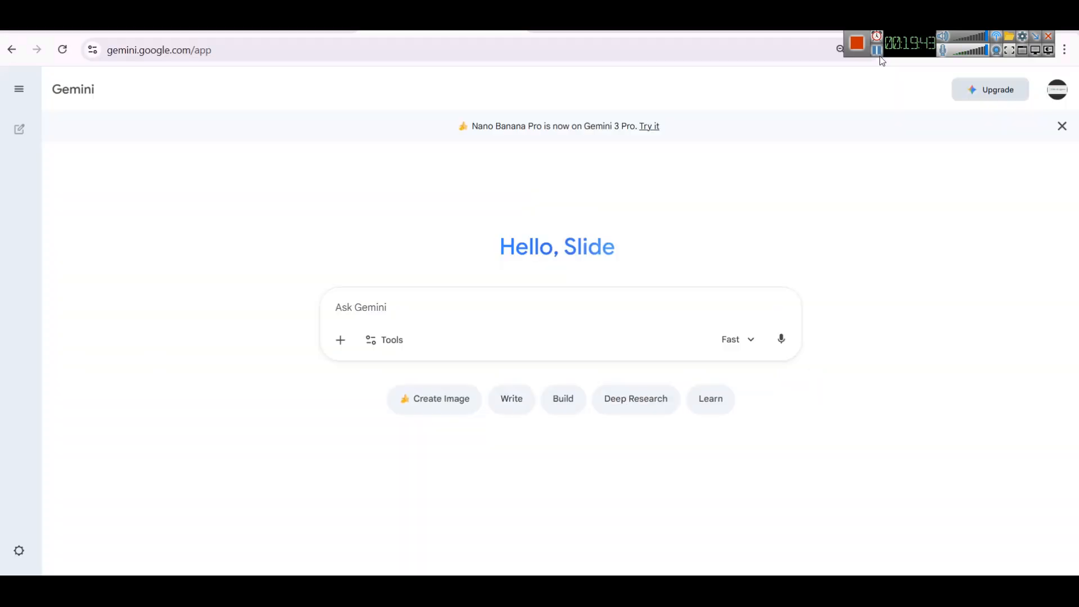
{"action": "left_click", "coordinate": [379, 297]}
{"action": "key", "text": "ctrl+v"}
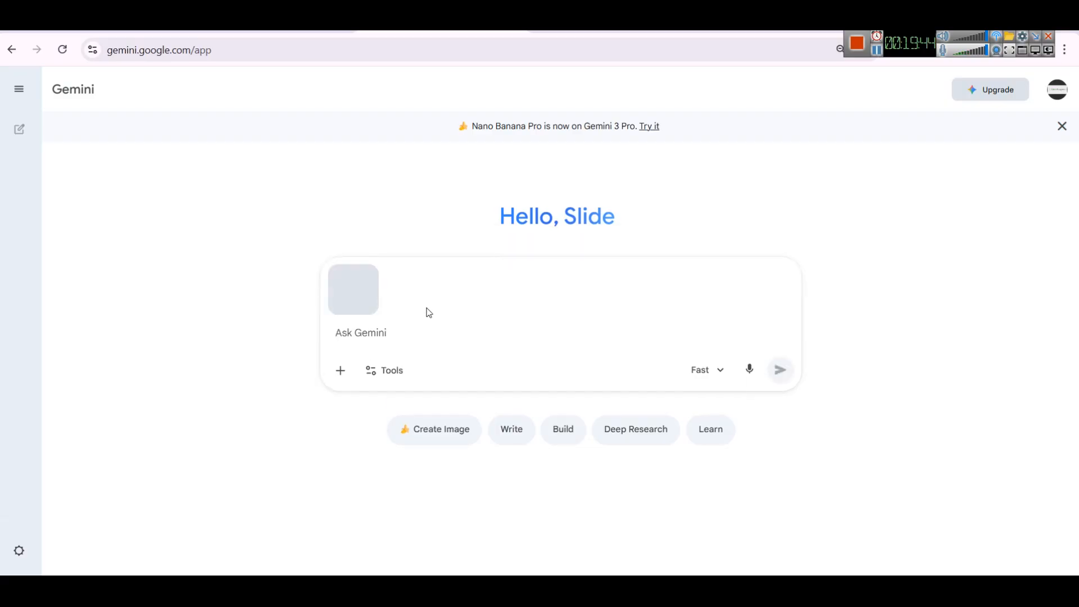
- Write the prompt "create a powerbi dax table from this data" beside the pasted image
{"action": "type", "text": "create a o"}
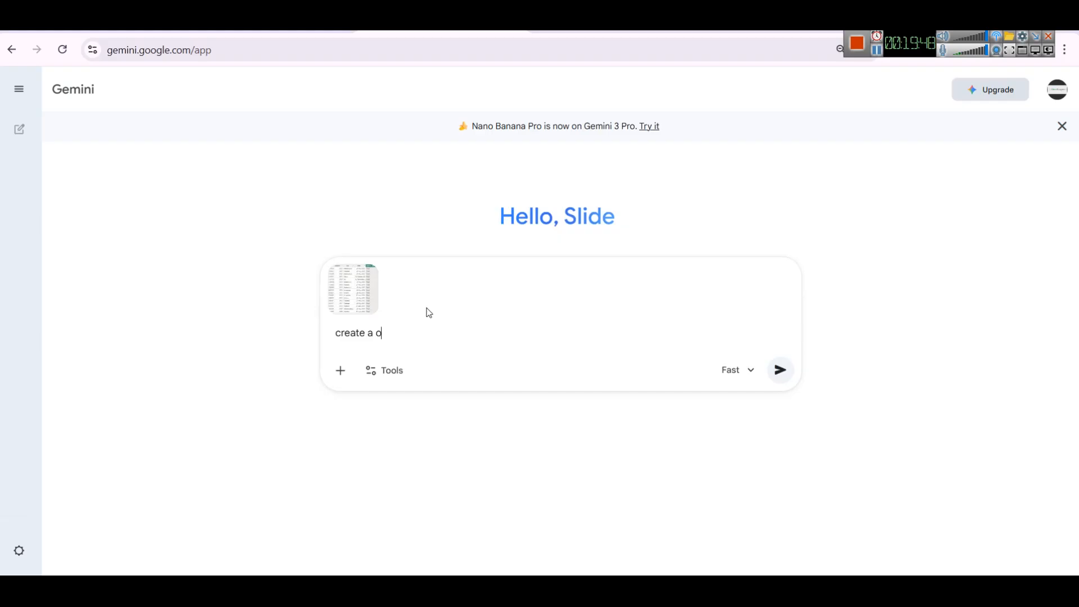
{"action": "key", "text": "BackSpace"}
{"action": "type", "text": "powerbi dax table from this data"}
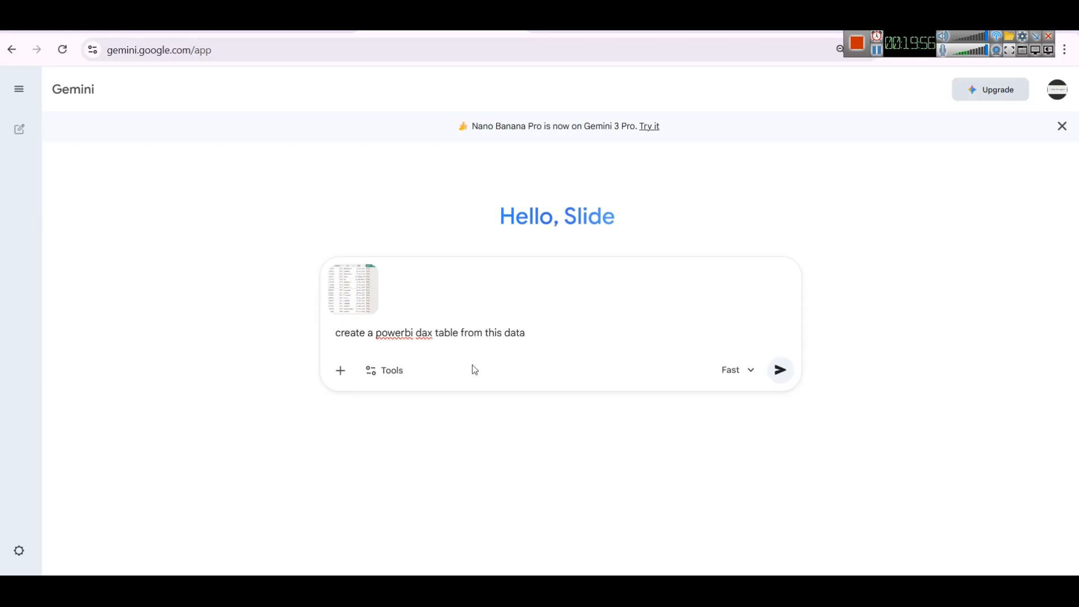
- Sort the matches table by match_date descending and clear its date filter so all matches show
{"action": "key", "text": "alt+Tab"}
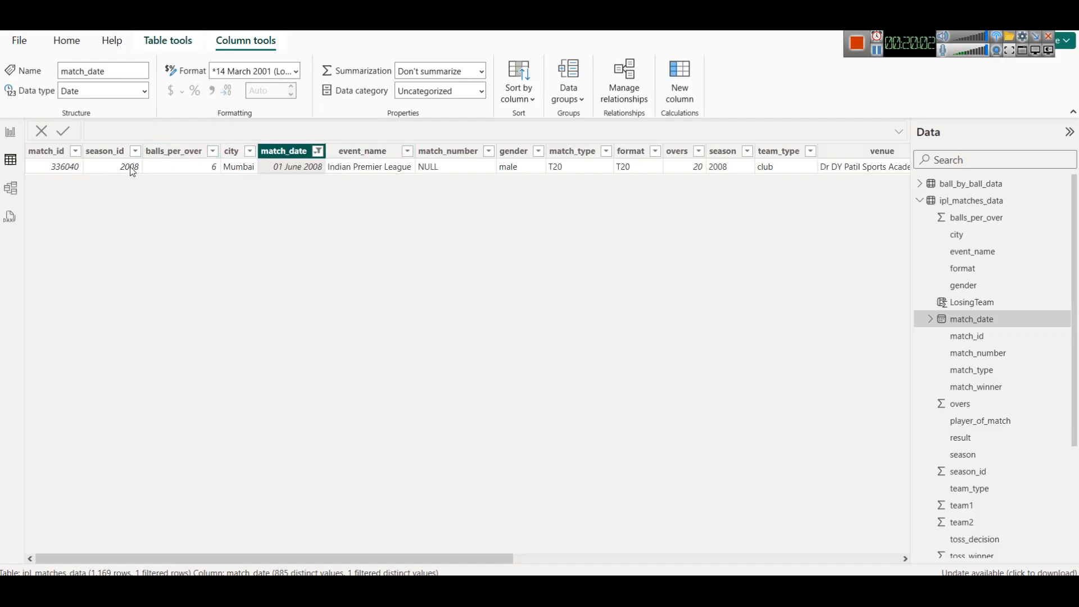
{"action": "left_click", "coordinate": [318, 151]}
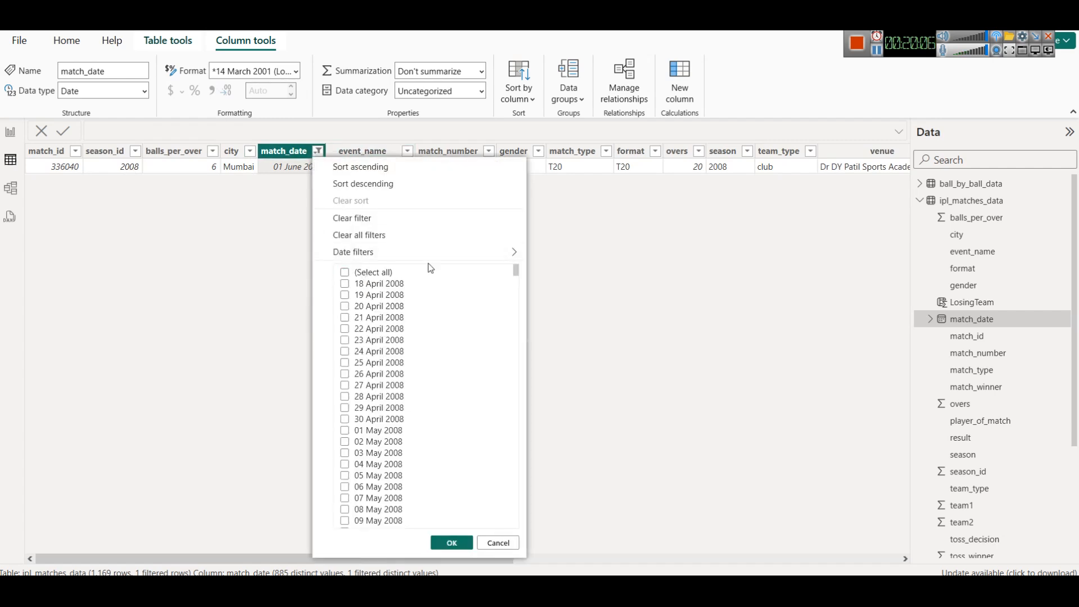
{"action": "left_click", "coordinate": [373, 183]}
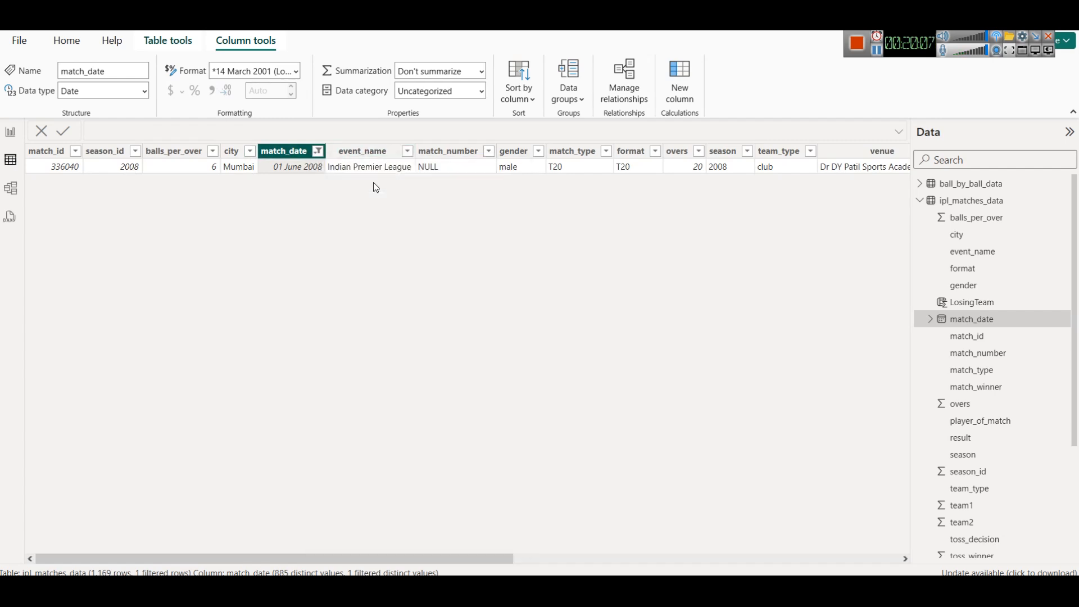
{"action": "left_click", "coordinate": [319, 151]}
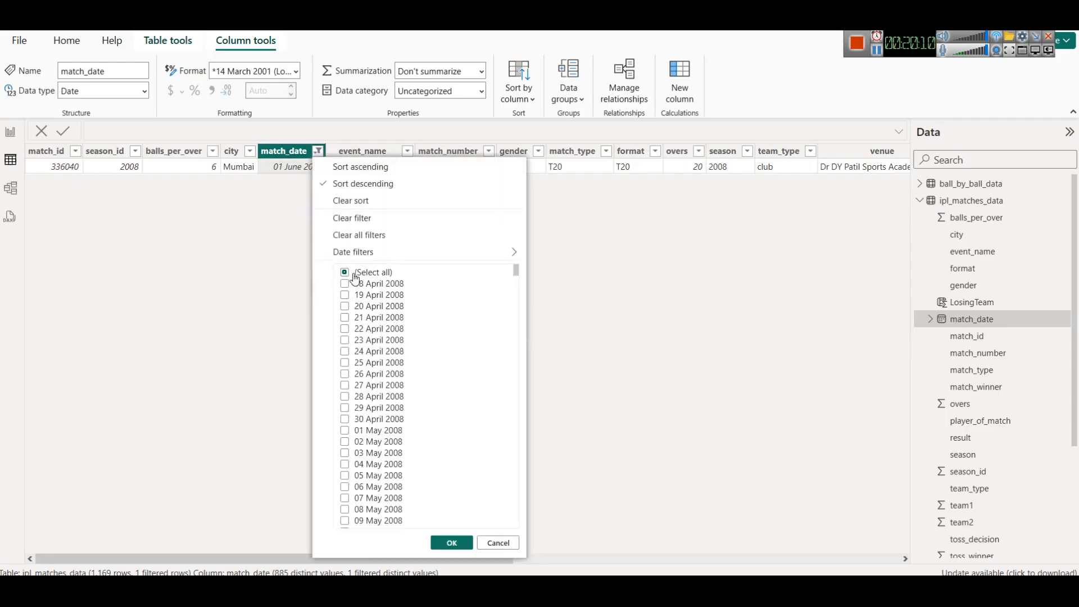
{"action": "left_click", "coordinate": [344, 273]}
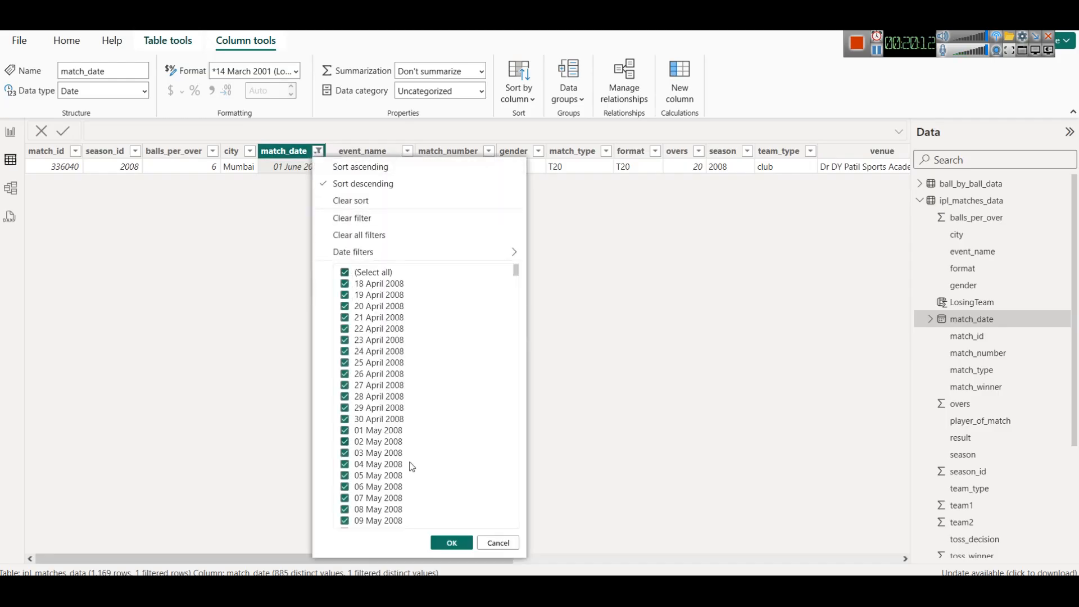
{"action": "left_click", "coordinate": [451, 542]}
- Reapply the descending match_date sort and auto-fit the city column's width
{"action": "left_click", "coordinate": [318, 151]}
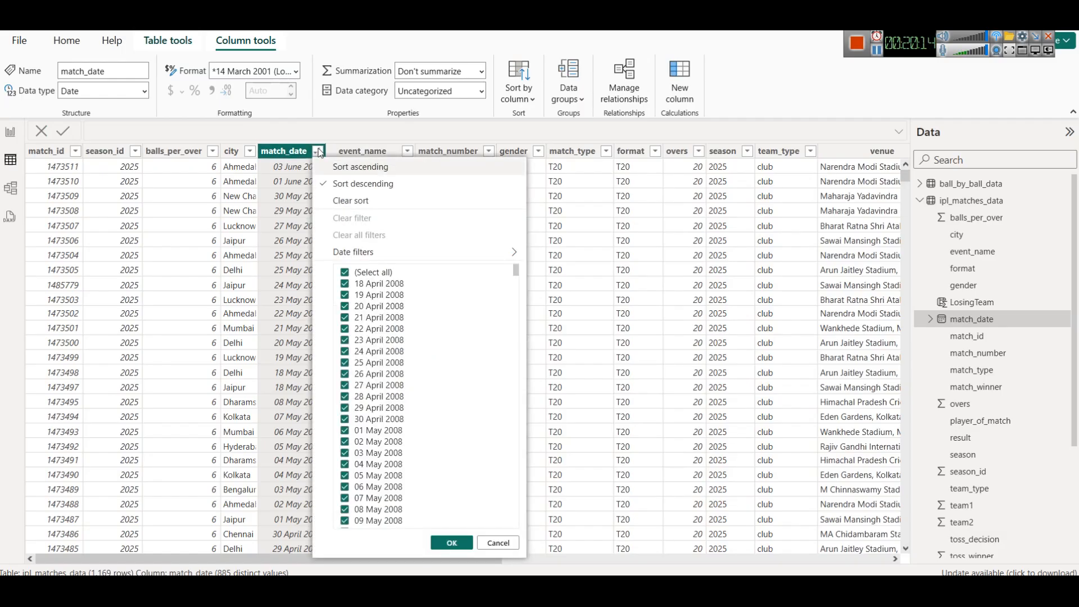
{"action": "left_click", "coordinate": [363, 183]}
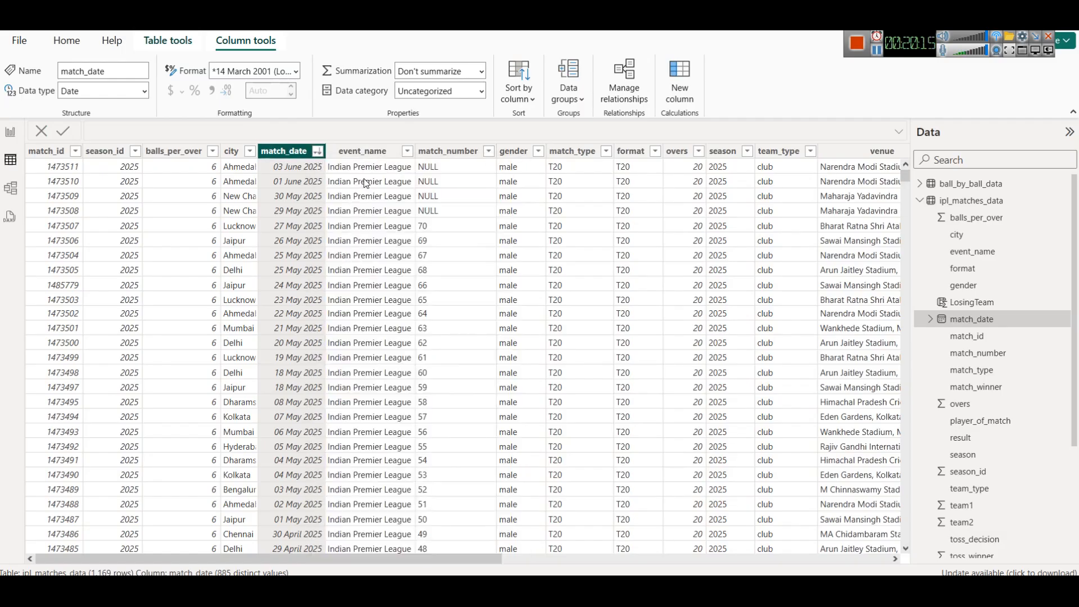
{"action": "left_click", "coordinate": [319, 151]}
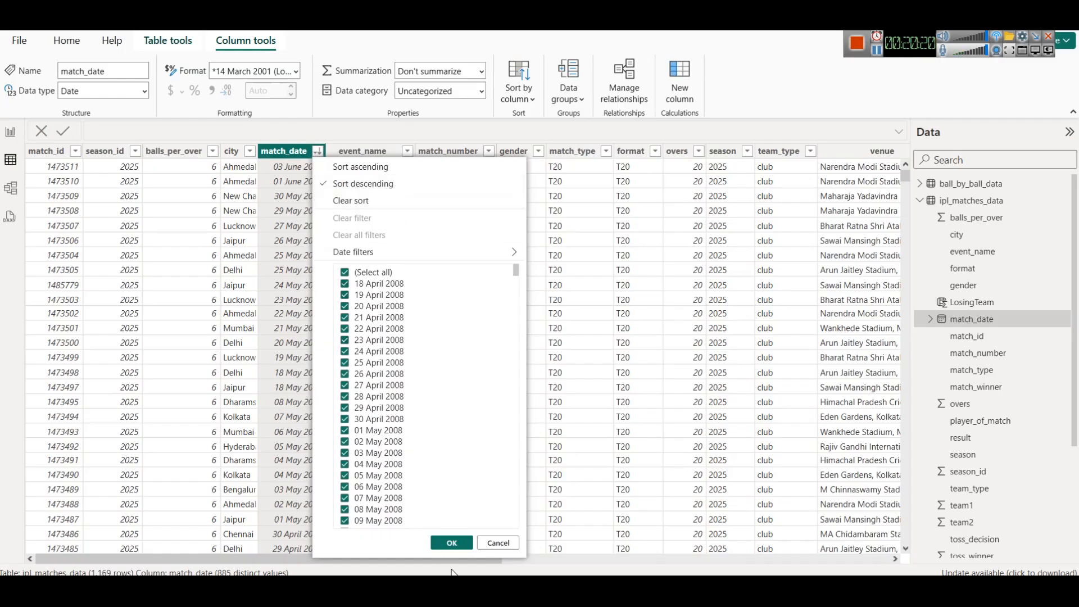
{"action": "left_click", "coordinate": [454, 544]}
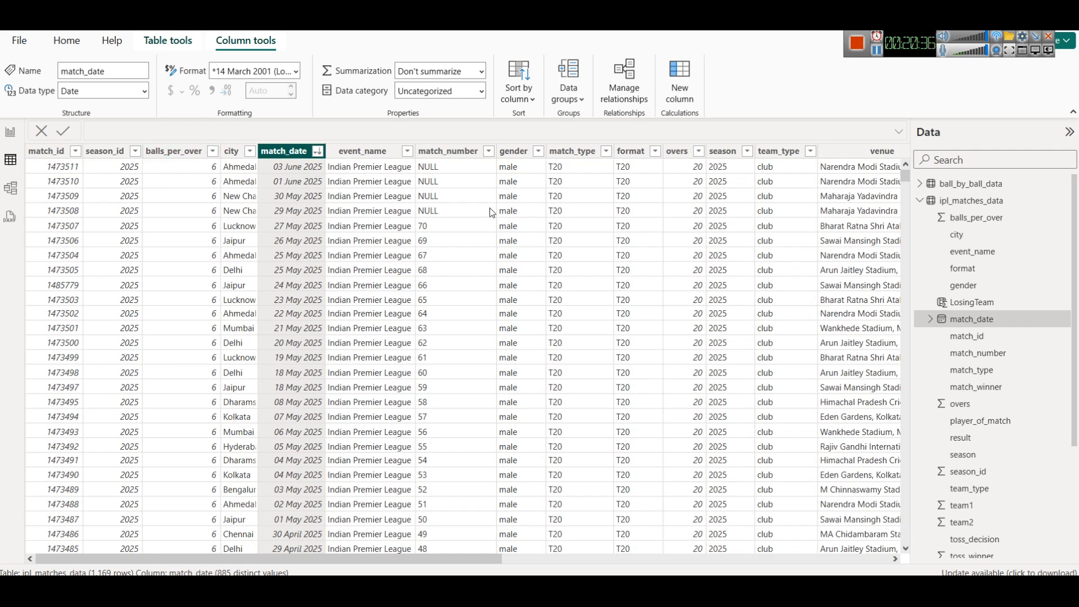
{"action": "double_click", "coordinate": [254, 149]}
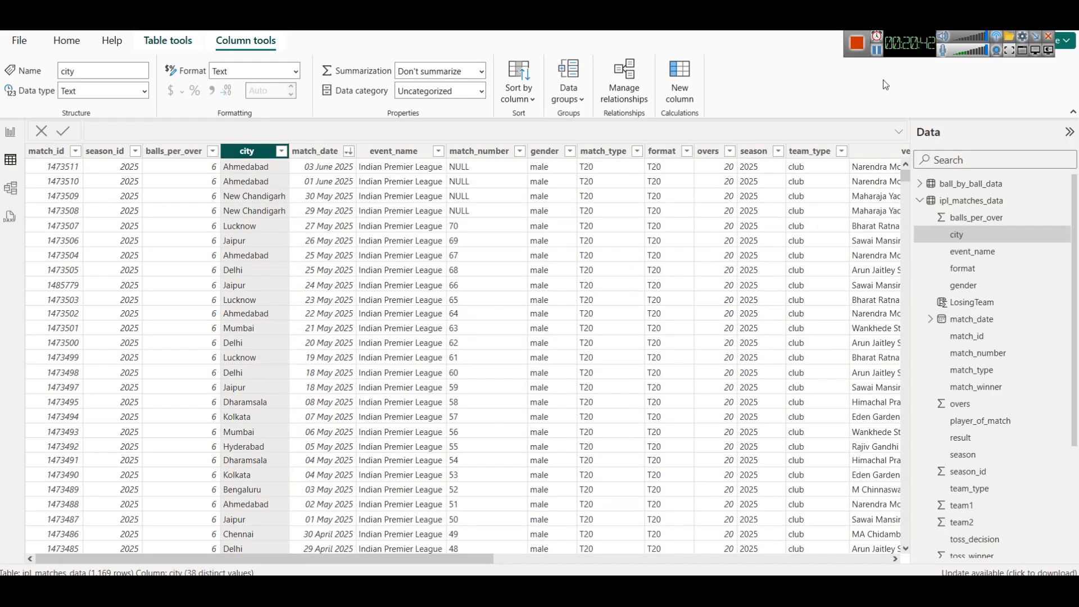
- Check the 2025 final's date in the web search, then copy the match_id 1473511 of the latest match
{"action": "key", "text": "alt+Tab"}
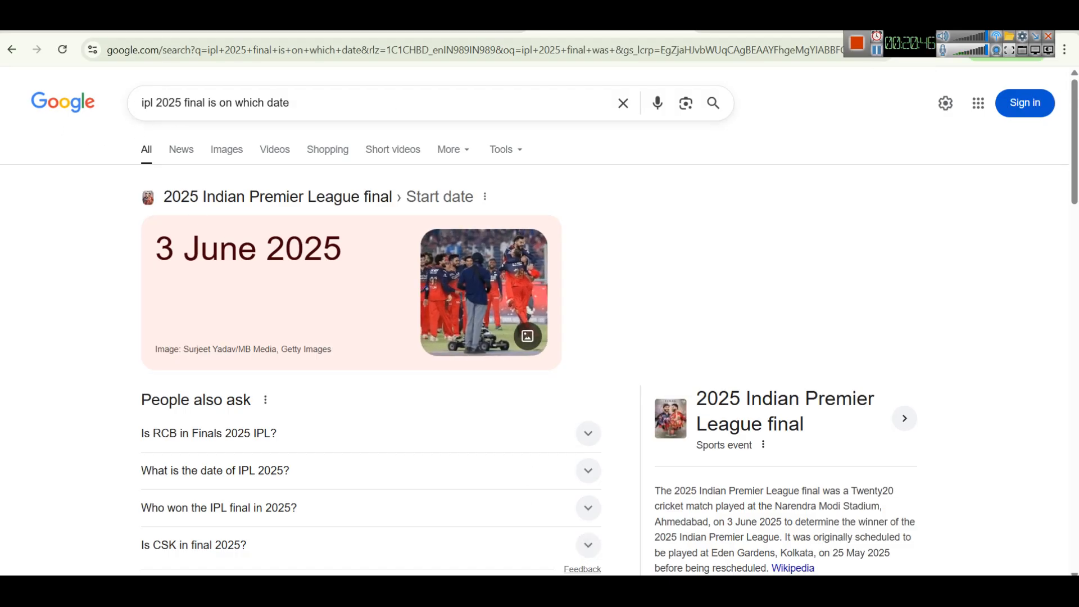
{"action": "key", "text": "alt+Tab"}
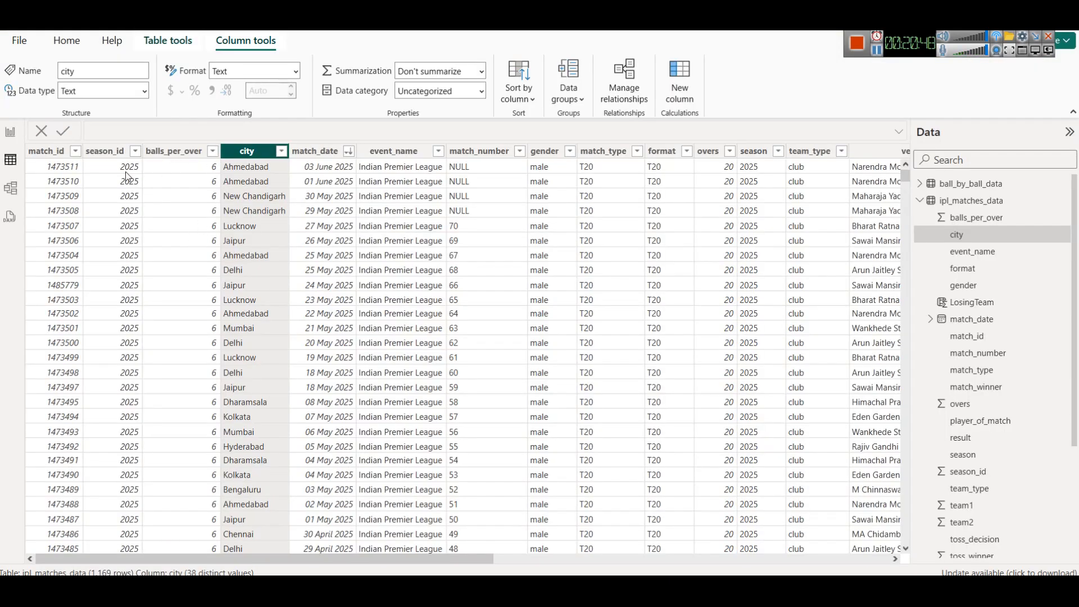
{"action": "left_click", "coordinate": [74, 168]}
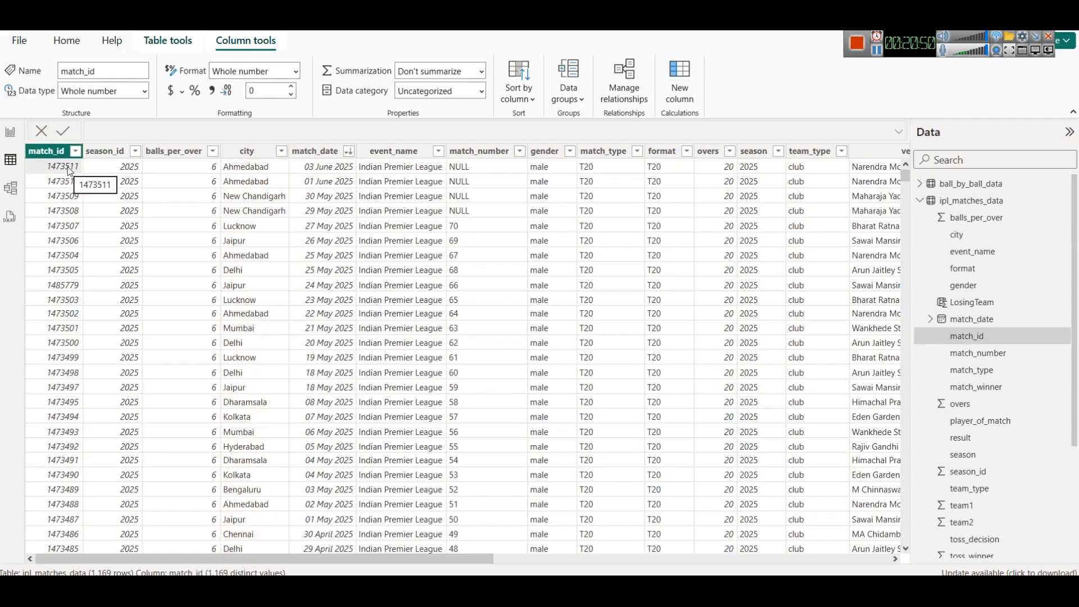
{"action": "right_click", "coordinate": [68, 171]}
{"action": "left_click", "coordinate": [127, 263]}
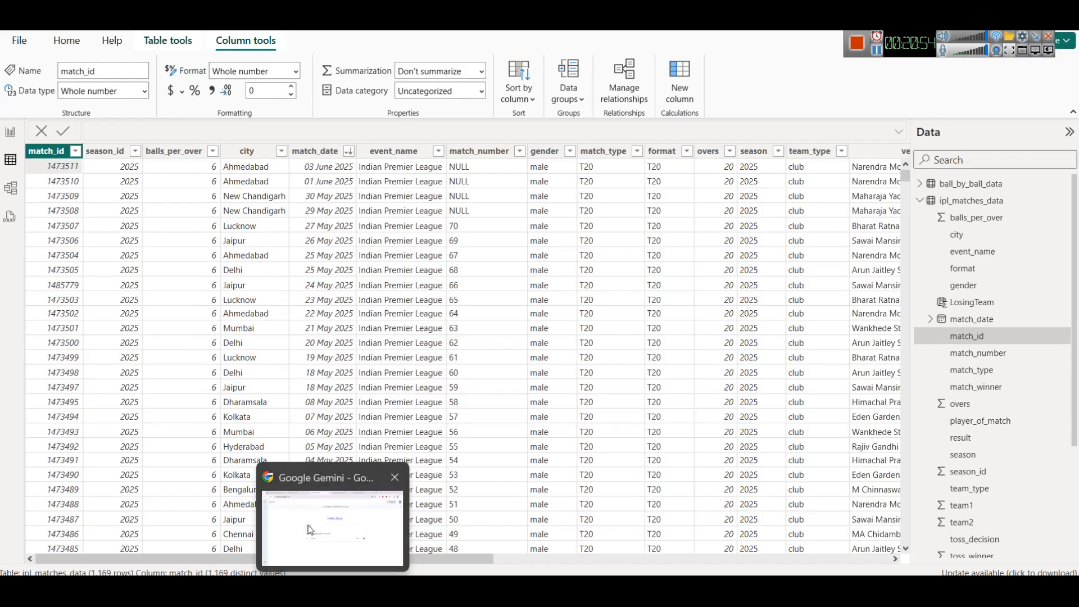
- Extend the Gemini prompt with "and add one more row with this id 1473511" and submit it
{"action": "left_click", "coordinate": [319, 549]}
{"action": "key", "text": "shift+Return"}
{"action": "key", "text": "shift+Return"}
{"action": "type", "text": "and add one more row with this id"}
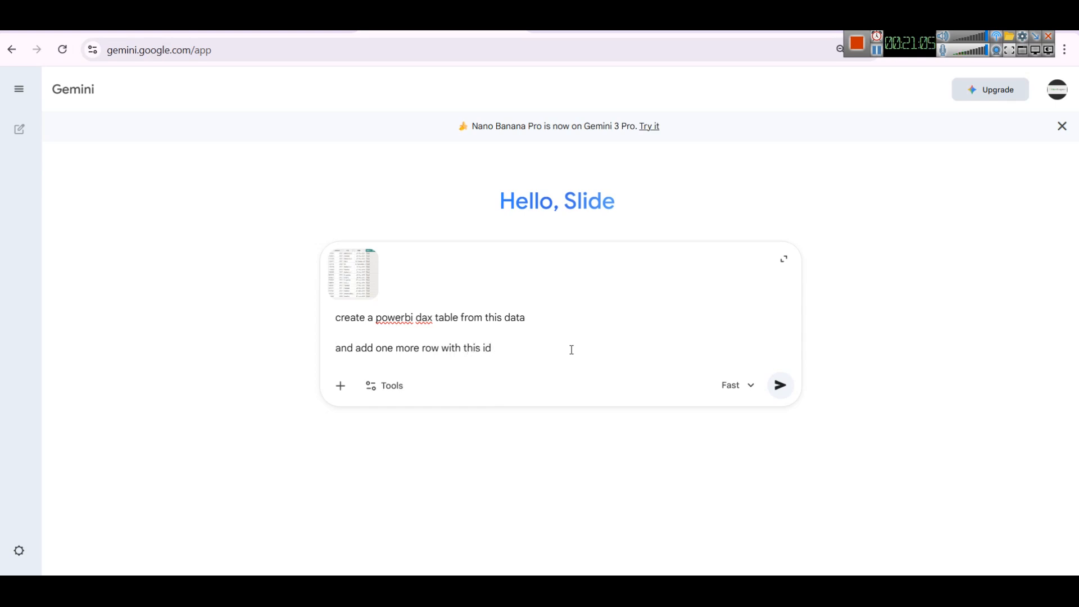
{"action": "key", "text": "ctrl+v"}
{"action": "key", "text": "ctrl+z"}
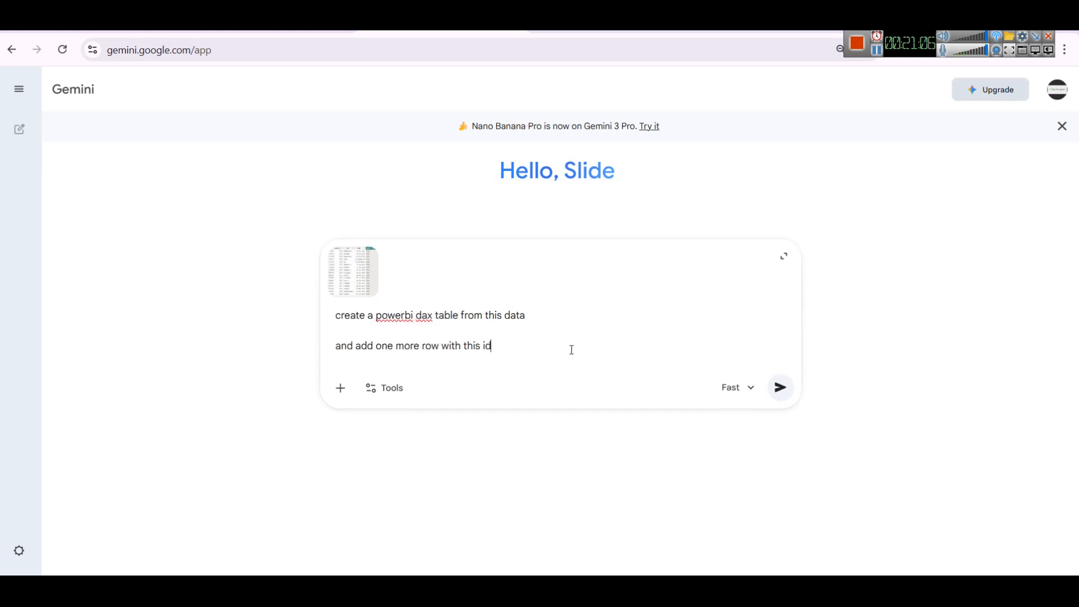
{"action": "type", "text": "1473511"}
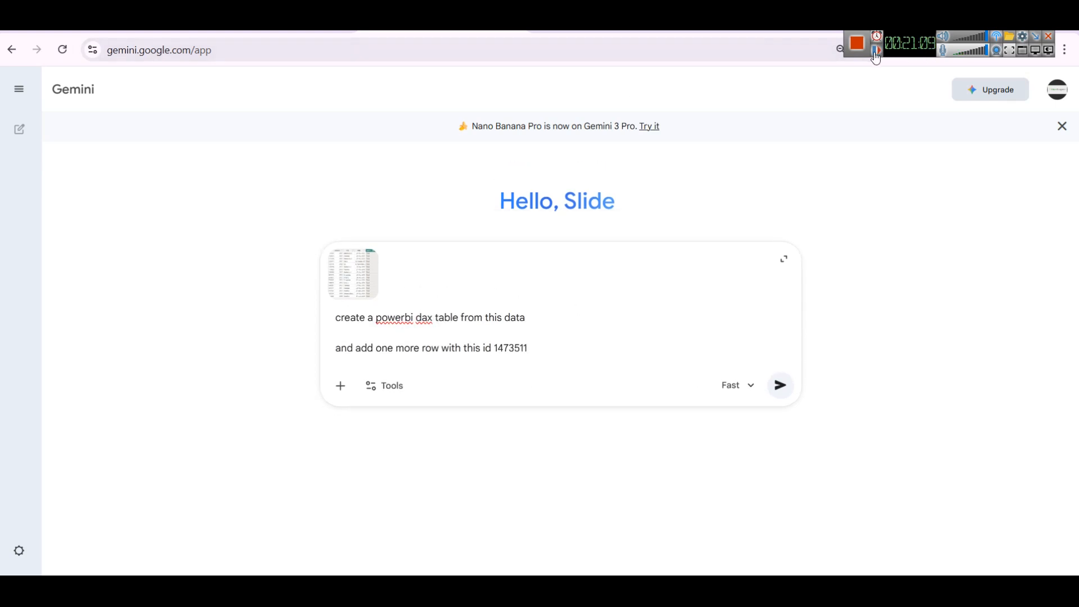
{"action": "key", "text": "Return"}
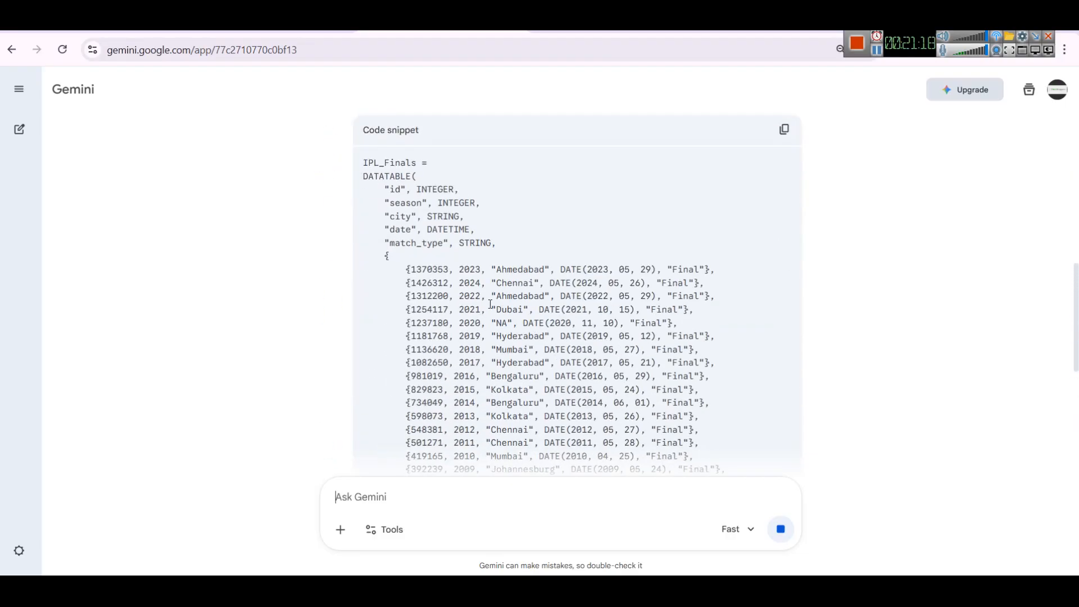
- Review the generated IPL_Finals DATATABLE code and copy the code snippet
{"action": "scroll", "coordinate": [509, 270], "scroll_direction": "down", "scroll_amount": 4}
{"action": "scroll", "coordinate": [509, 270], "scroll_direction": "up", "scroll_amount": 10}
{"action": "scroll", "coordinate": [517, 287], "scroll_direction": "down", "scroll_amount": 5}
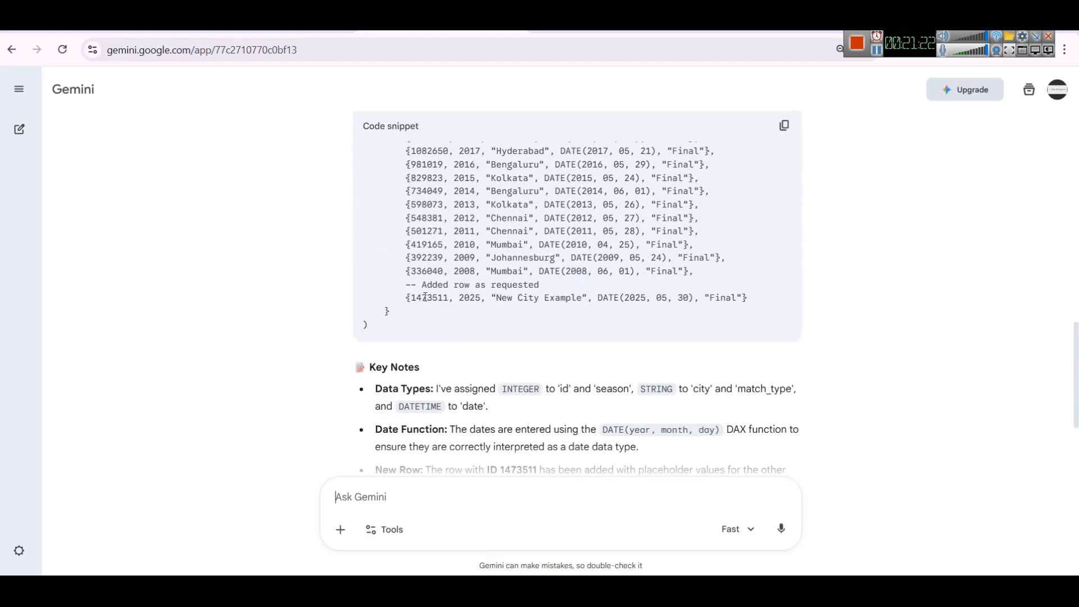
{"action": "scroll", "coordinate": [698, 281], "scroll_direction": "up", "scroll_amount": 7}
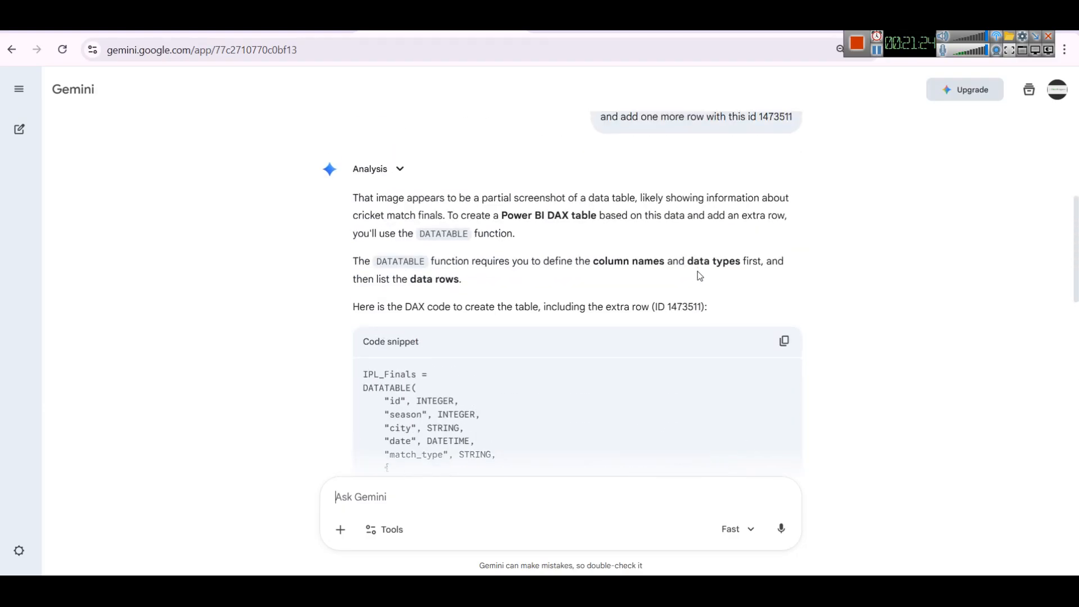
{"action": "scroll", "coordinate": [402, 299], "scroll_direction": "down", "scroll_amount": 3}
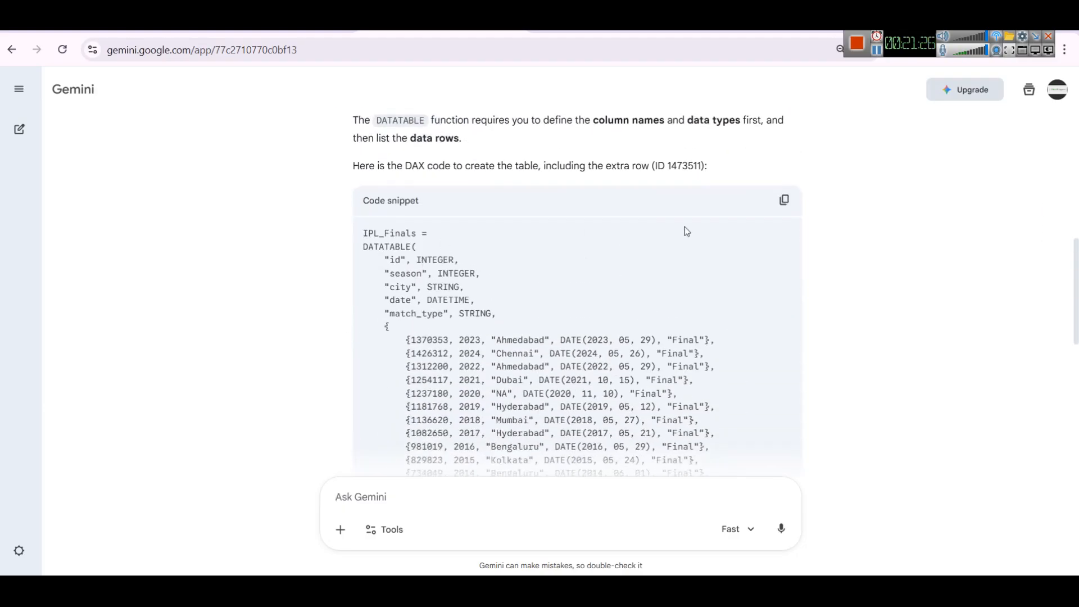
{"action": "left_click", "coordinate": [783, 201]}
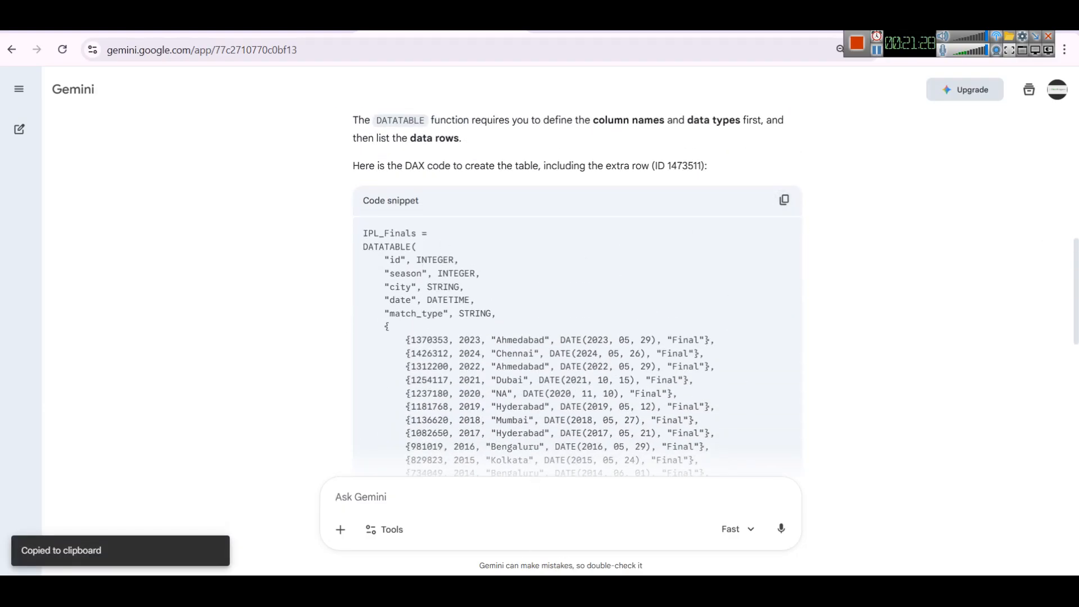
- Create a new table in the report and replace its formula with the copied IPL_Finals DAX code
{"action": "key", "text": "alt+Tab"}
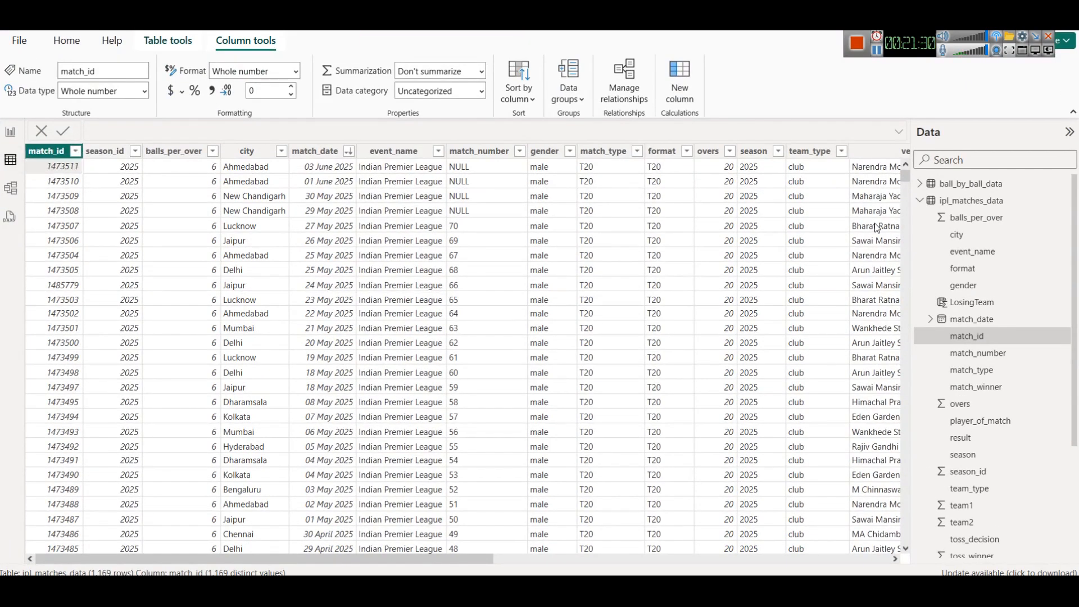
{"action": "left_click", "coordinate": [922, 201]}
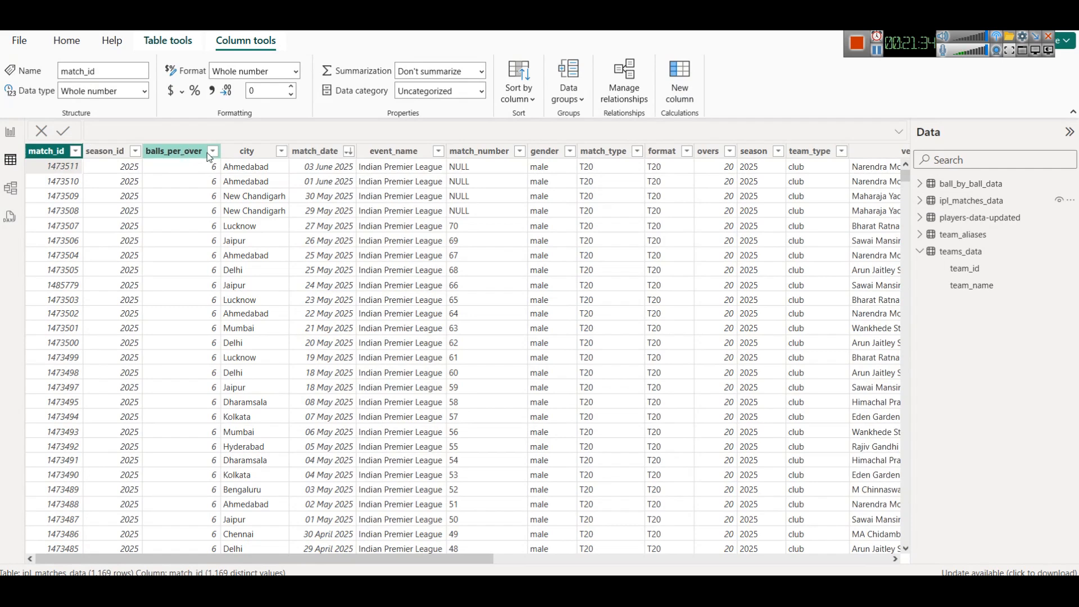
{"action": "left_click", "coordinate": [10, 133]}
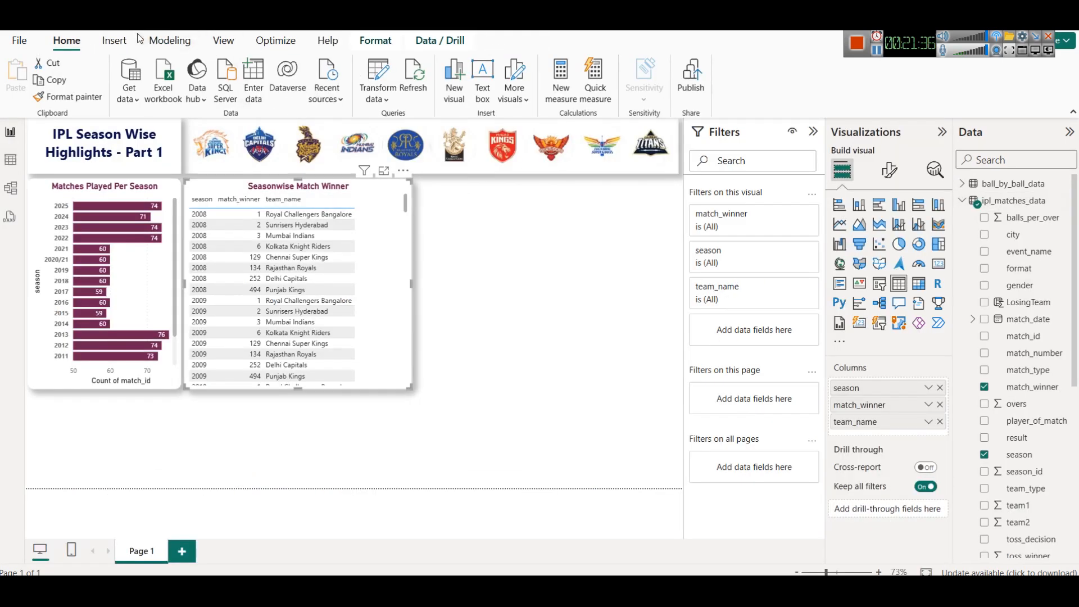
{"action": "left_click", "coordinate": [170, 40]}
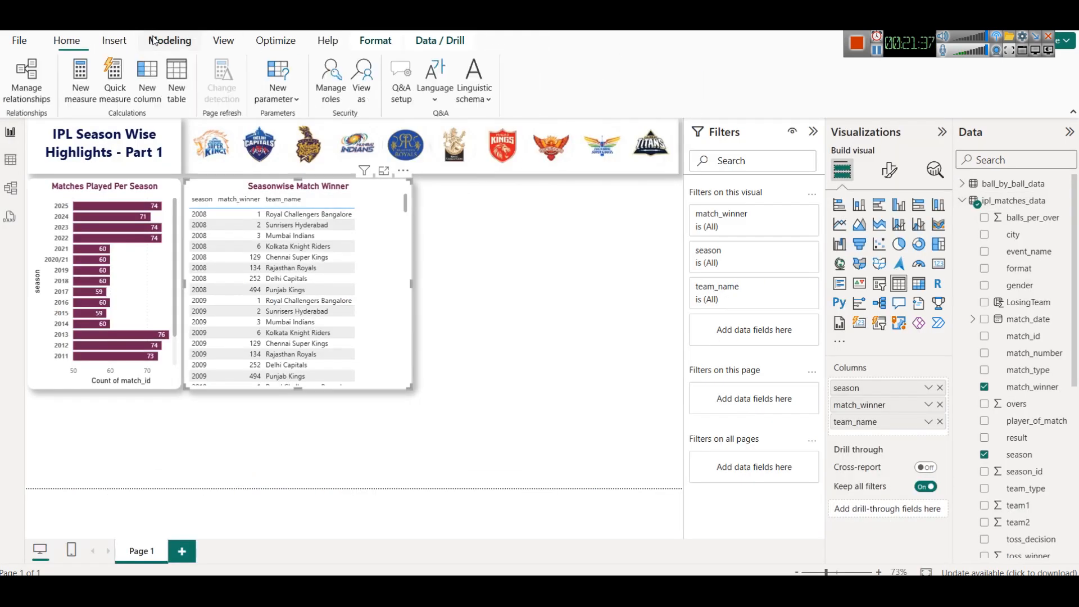
{"action": "left_click", "coordinate": [176, 91]}
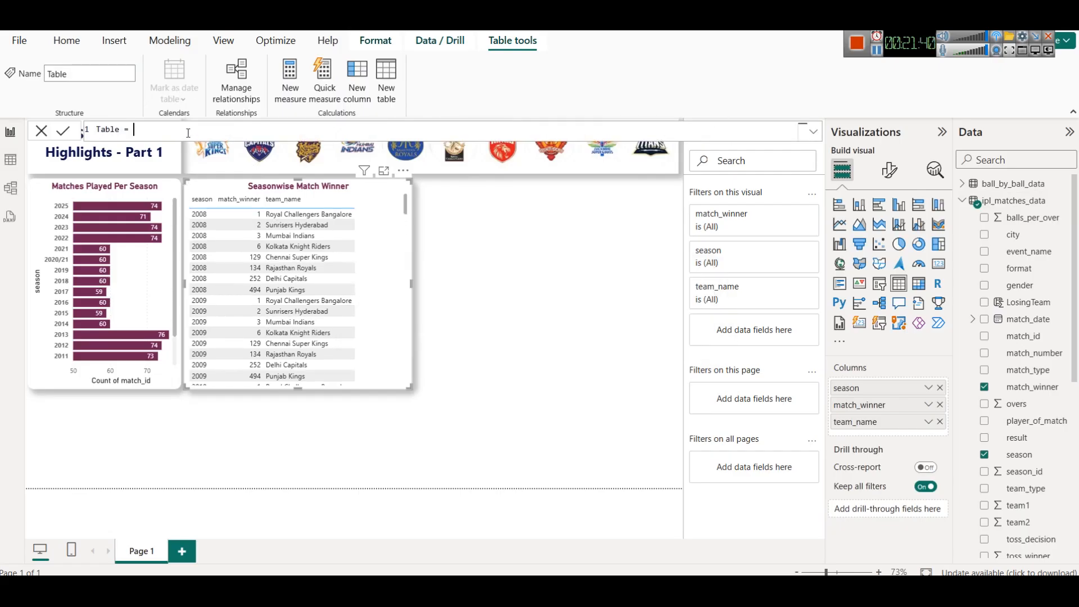
{"action": "key", "text": "ctrl+a"}
{"action": "key", "text": "ctrl+v"}
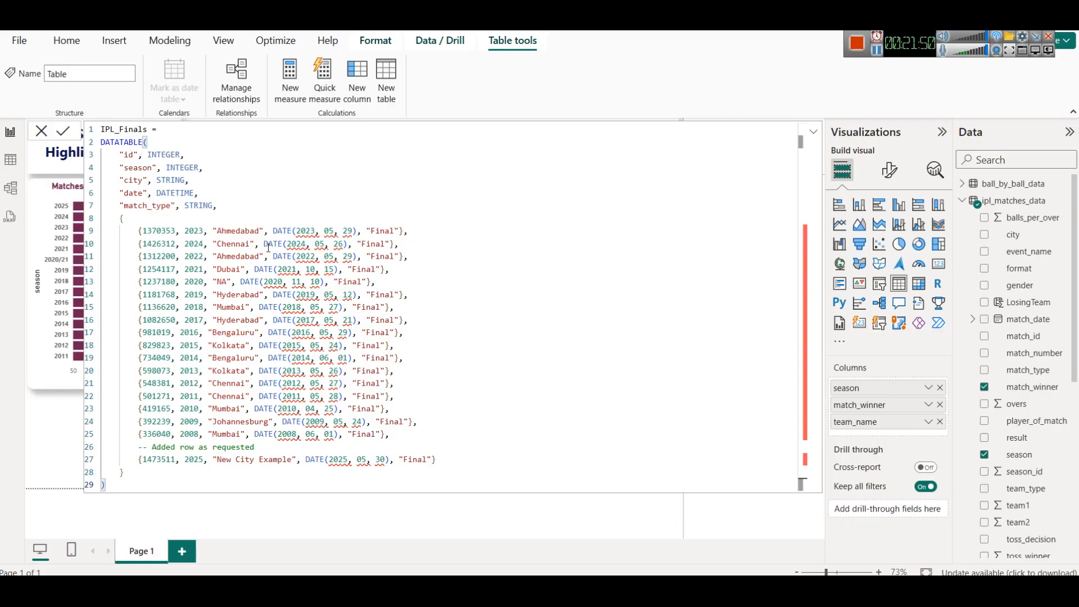
- Delete the city, date and match_type values from every data row, keeping only id and season
{"action": "left_click", "coordinate": [148, 232]}
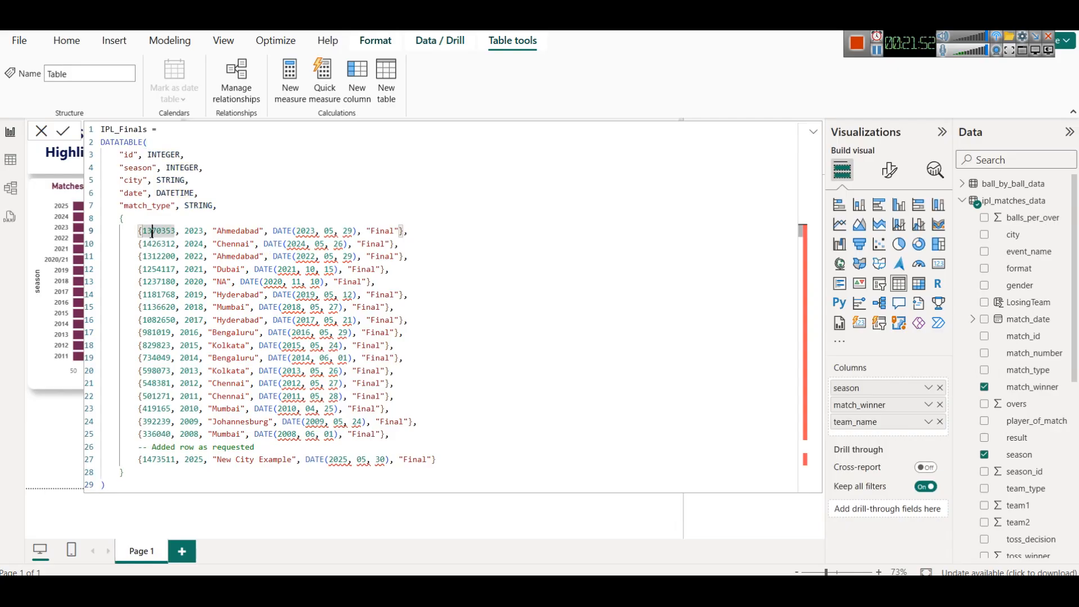
{"action": "left_click", "coordinate": [200, 231]}
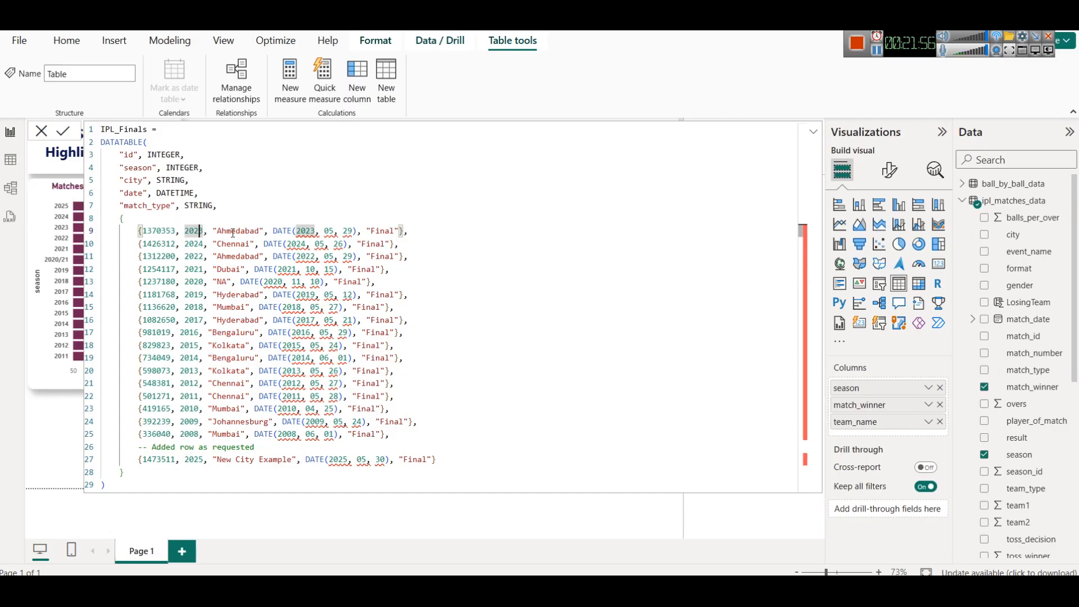
{"action": "left_click_drag", "start_coordinate": [213, 231], "coordinate": [399, 231]}
{"action": "key", "text": "BackSpace"}
{"action": "key", "text": "BackSpace"}
{"action": "key", "text": "BackSpace"}
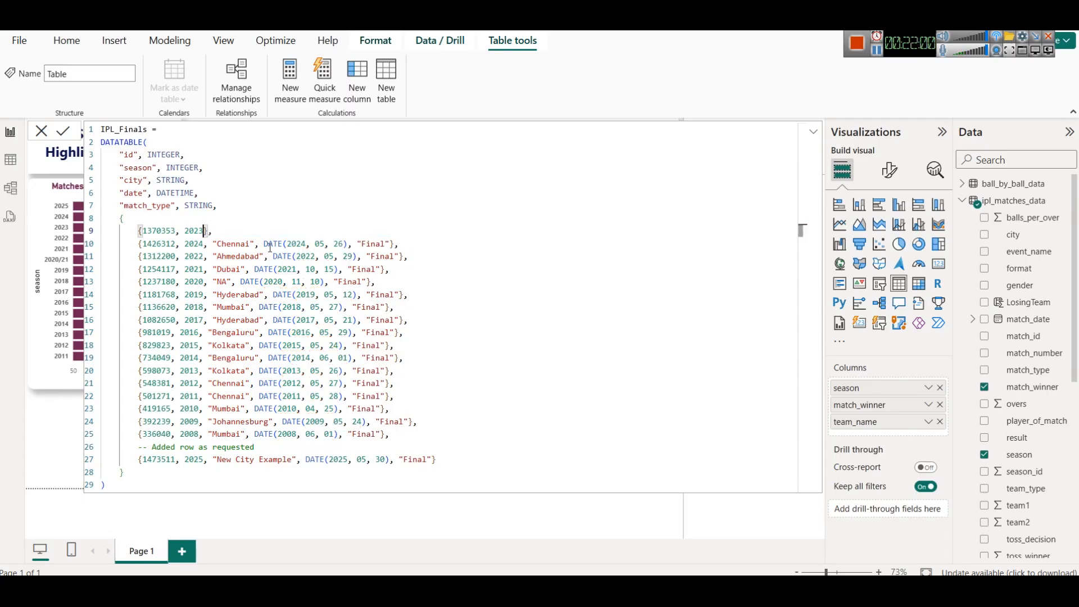
{"action": "mouse_move", "coordinate": [205, 244]}
{"action": "left_mouse_down"}
{"action": "mouse_move", "coordinate": [395, 244]}
{"action": "mouse_move", "coordinate": [207, 255]}
{"action": "left_mouse_up"}
{"action": "key", "text": "BackSpace"}
{"action": "key", "text": "BackSpace"}
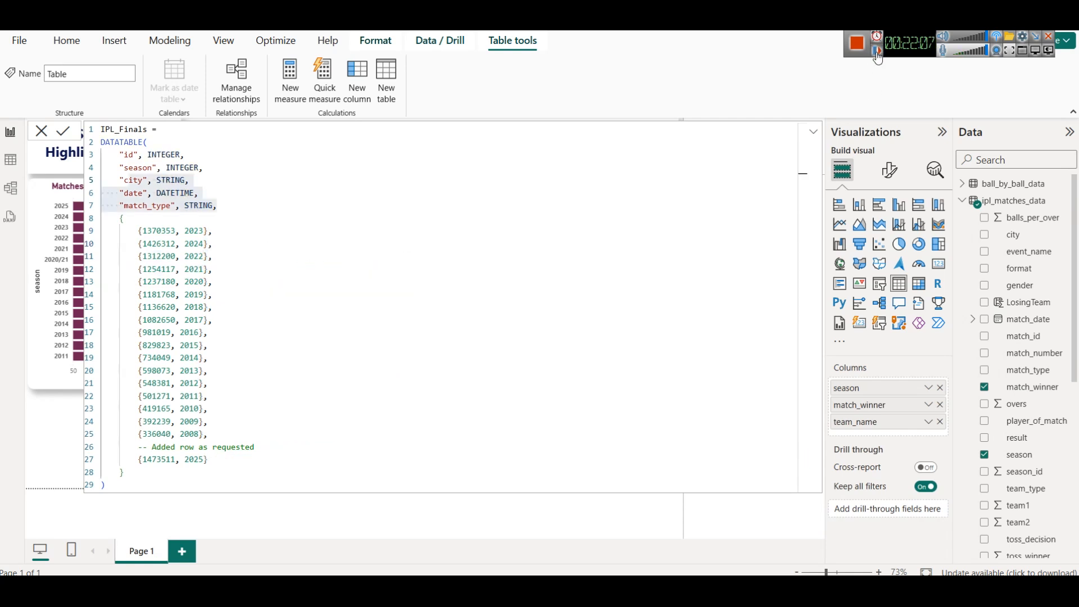
- Remove the city, date and match_type column definitions and the comma after the season column
{"action": "left_click_drag", "start_coordinate": [228, 206], "coordinate": [124, 183]}
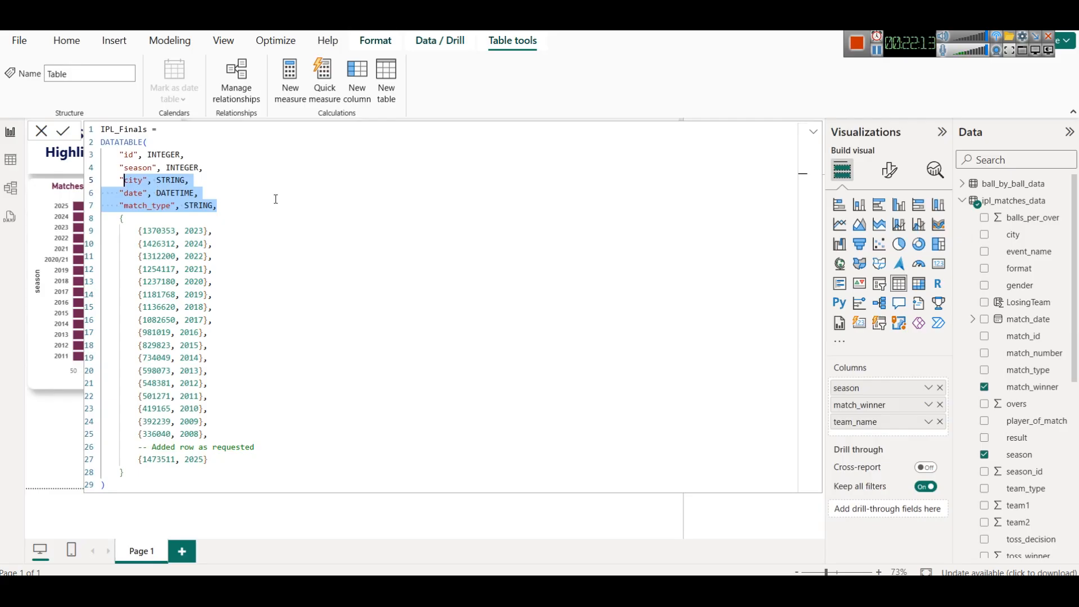
{"action": "key", "text": "BackSpace"}
{"action": "key", "text": "BackSpace"}
{"action": "key", "text": "BackSpace"}
{"action": "key", "text": "BackSpace"}
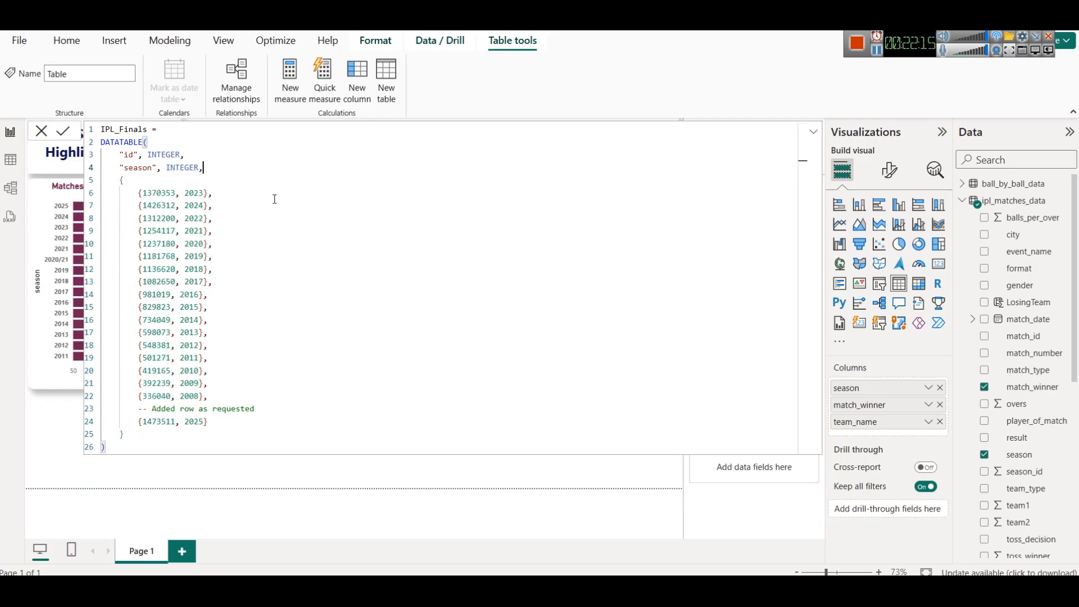
{"action": "key", "text": "BackSpace"}
{"action": "left_click", "coordinate": [308, 274]}
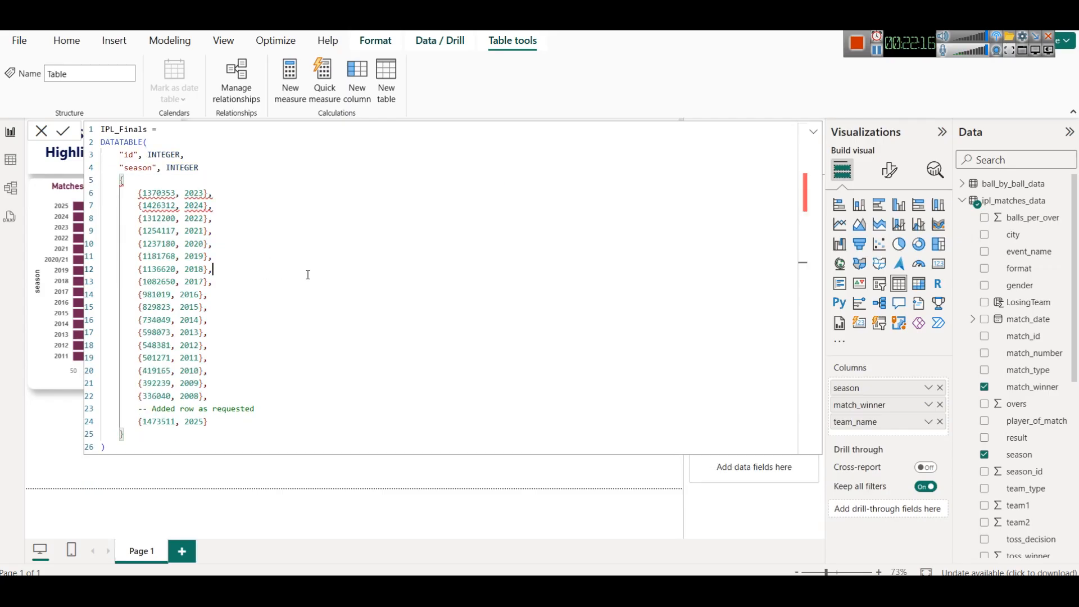
- Add a comma after the season column definition and commit the IPL_Finals table formula
{"action": "left_click", "coordinate": [228, 169]}
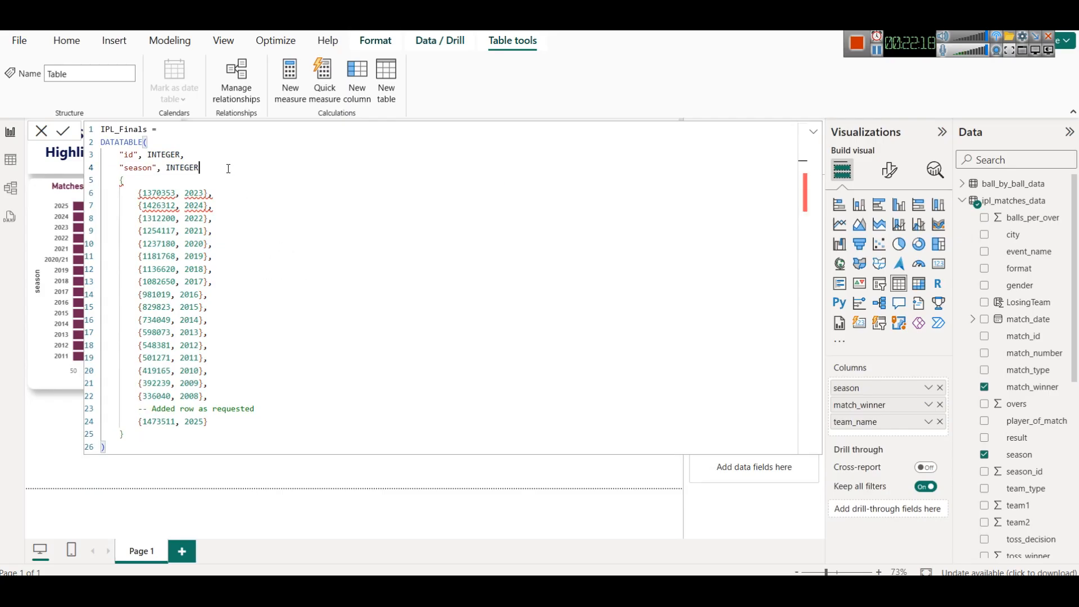
{"action": "type", "text": ","}
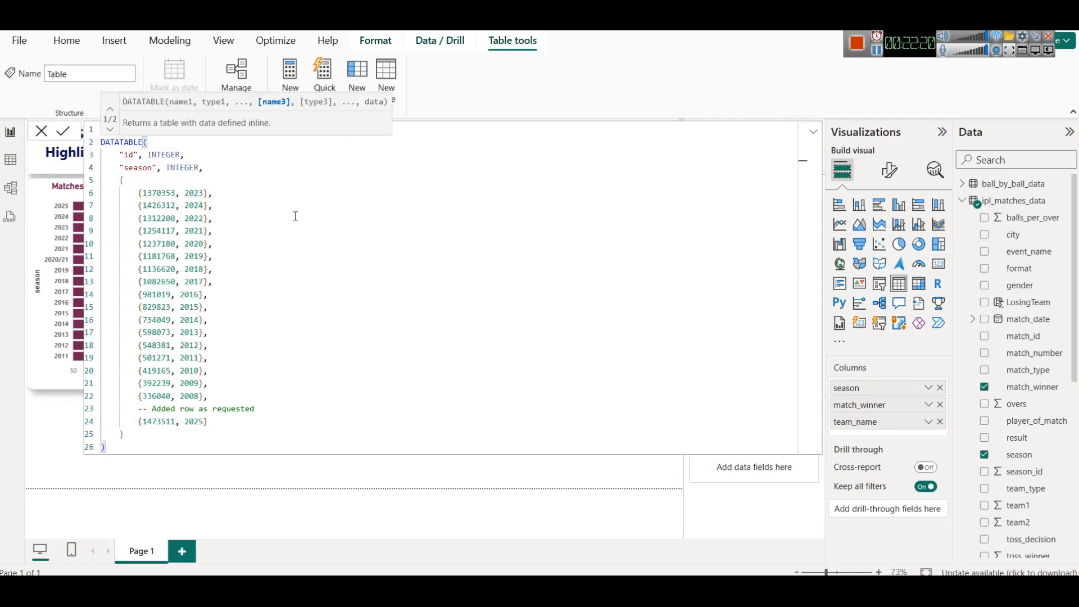
{"action": "left_click", "coordinate": [322, 284]}
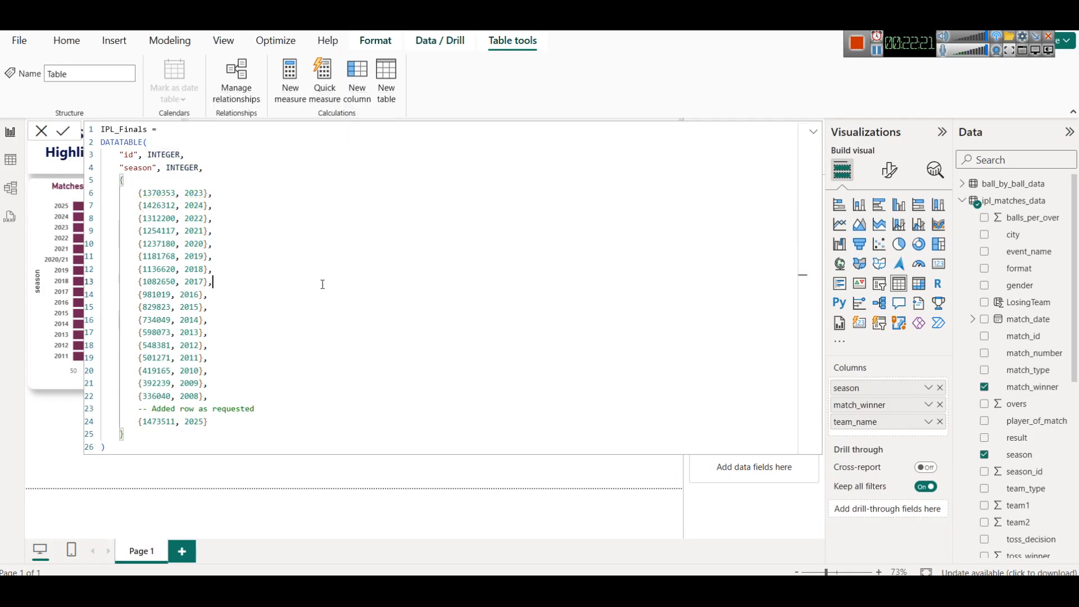
{"action": "left_click", "coordinate": [63, 131]}
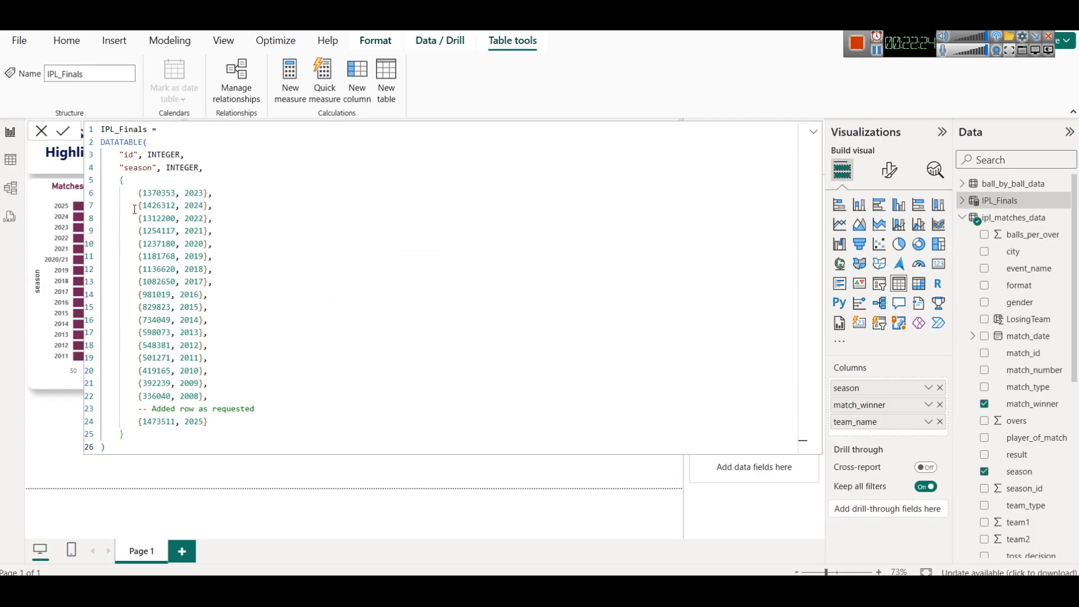
- Inspect the IPL_Finals table's id and season rows, then open the model view and collapse the formula bar
{"action": "left_click", "coordinate": [11, 160]}
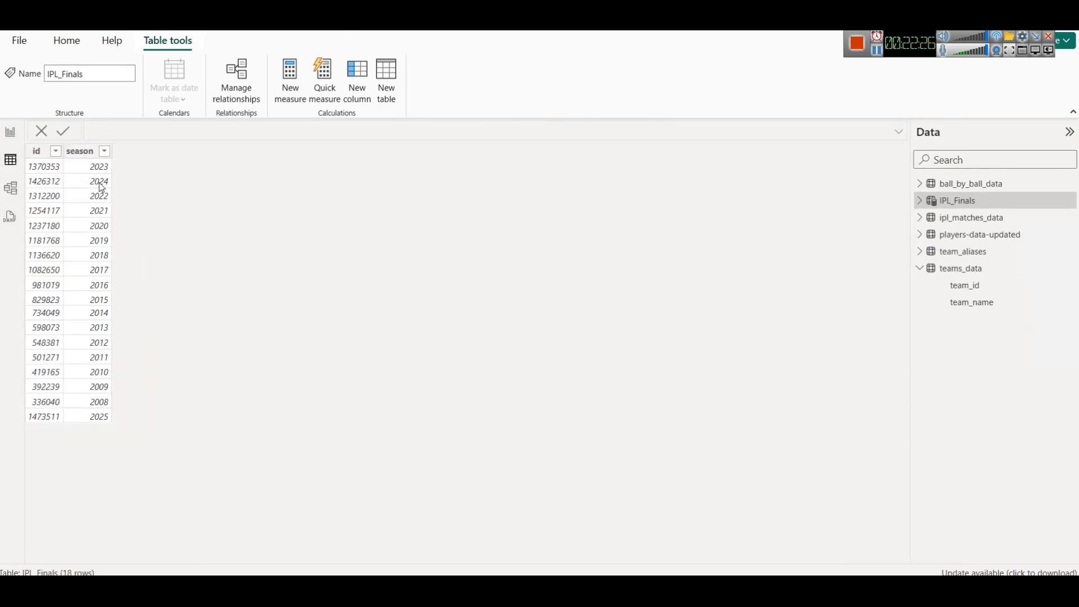
{"action": "left_click", "coordinate": [39, 153]}
{"action": "left_click", "coordinate": [10, 190]}
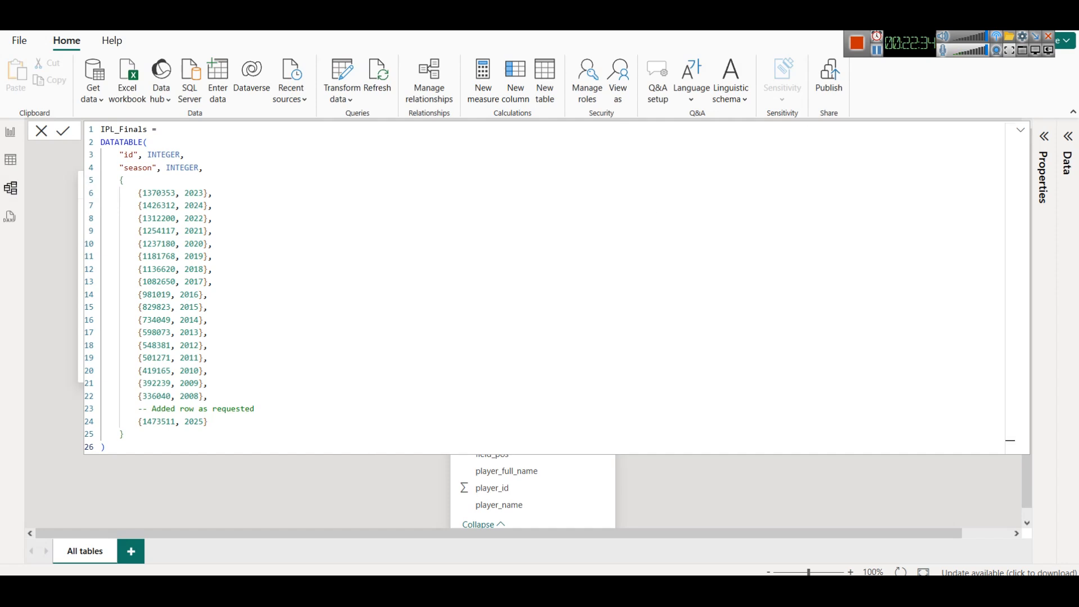
{"action": "left_click", "coordinate": [1023, 133]}
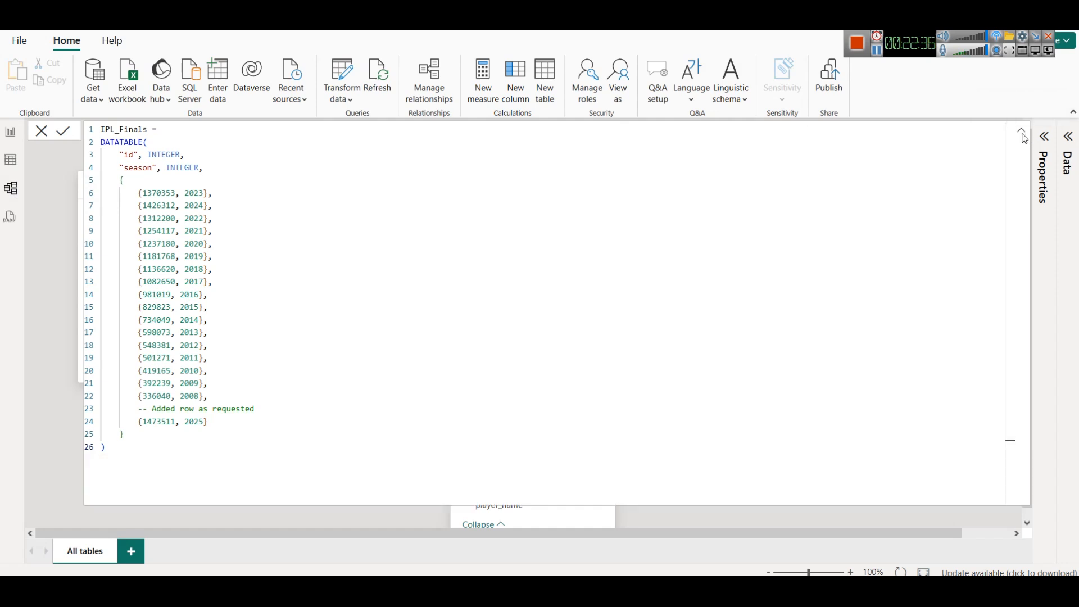
{"action": "left_click", "coordinate": [1023, 133]}
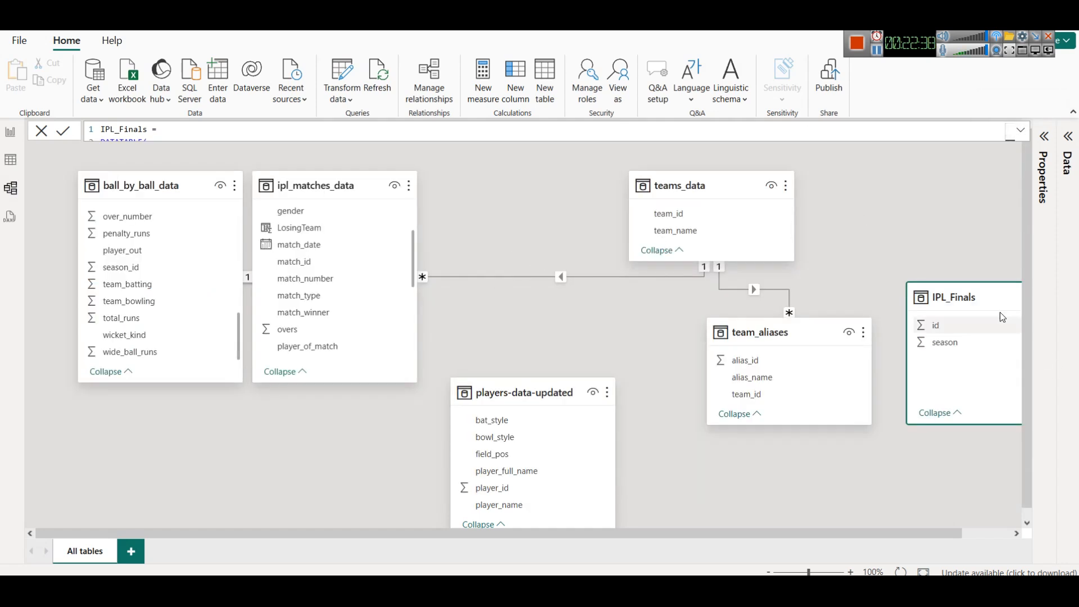
- Move the IPL_Finals card beside ipl_matches_data and drag its id field onto match_id
{"action": "mouse_move", "coordinate": [980, 297]}
{"action": "left_click_drag", "start_coordinate": [984, 297], "coordinate": [284, 416]}
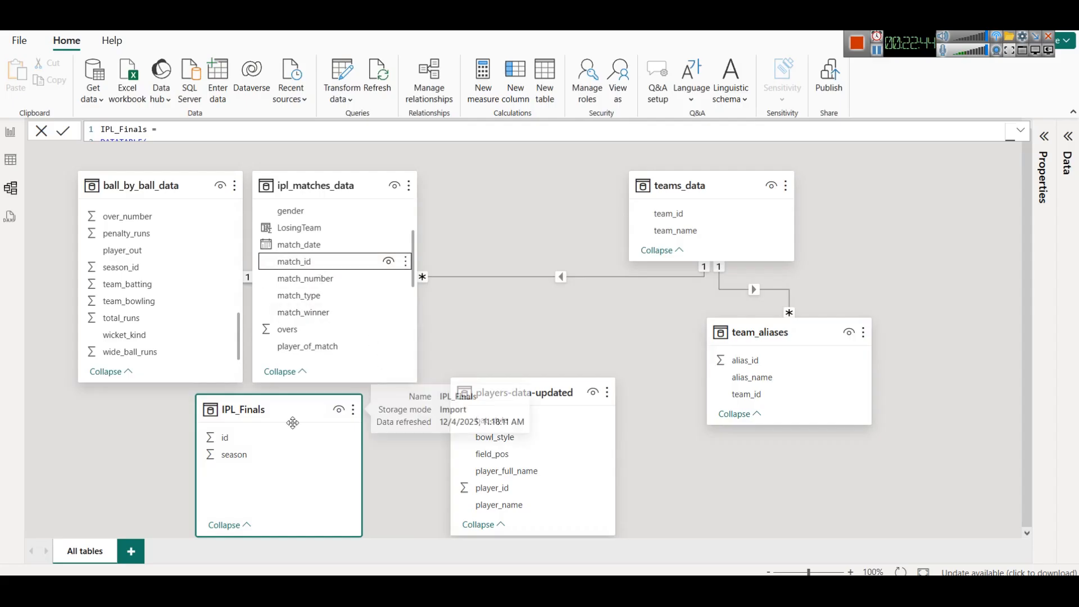
{"action": "left_click_drag", "start_coordinate": [246, 443], "coordinate": [332, 265]}
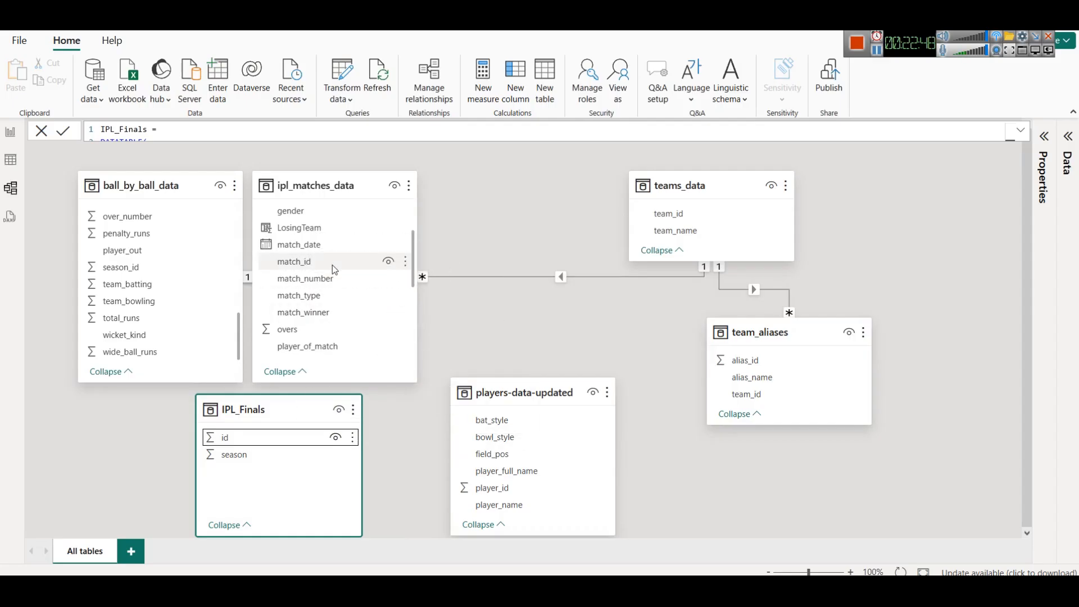
{"action": "left_click_drag", "start_coordinate": [345, 187], "coordinate": [383, 189]}
- Return to the report and expand the IPL_Finals table in the Data pane
{"action": "left_click", "coordinate": [10, 160]}
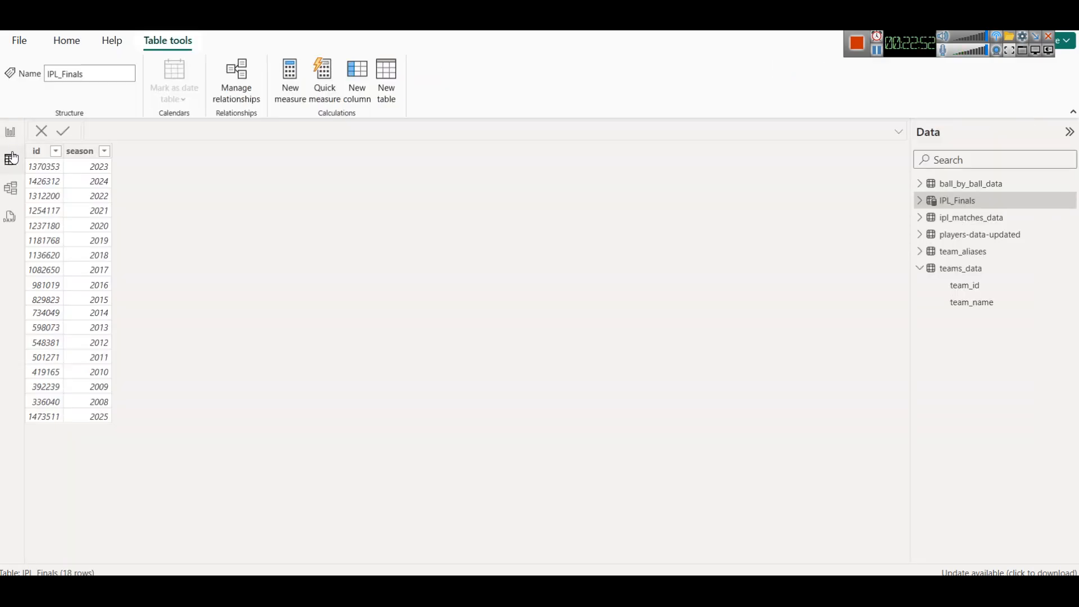
{"action": "left_click", "coordinate": [10, 131]}
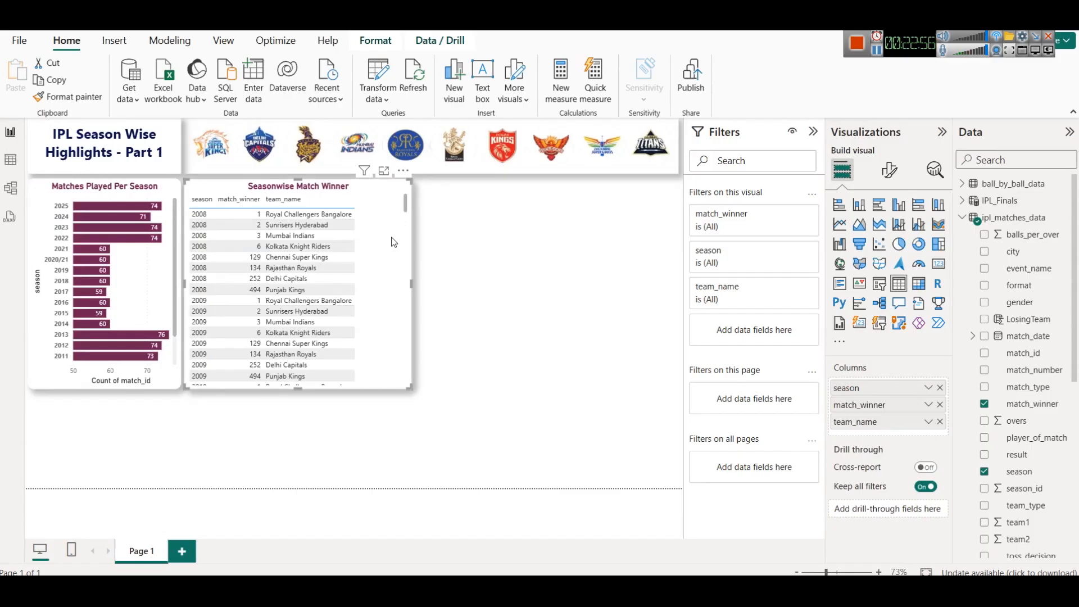
{"action": "left_click", "coordinate": [974, 203]}
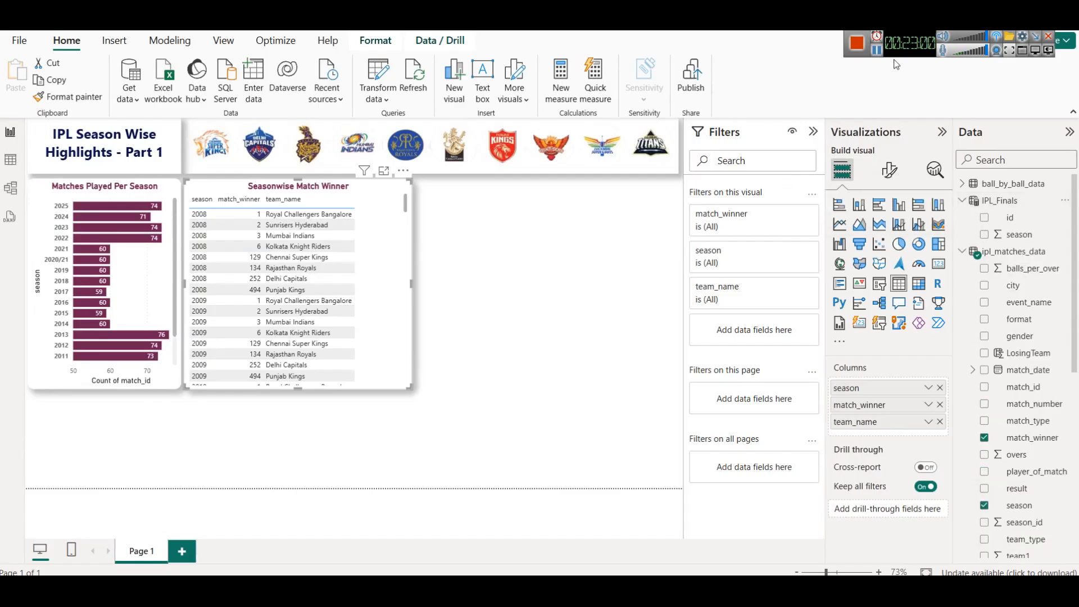
{"action": "left_click", "coordinate": [1000, 201]}
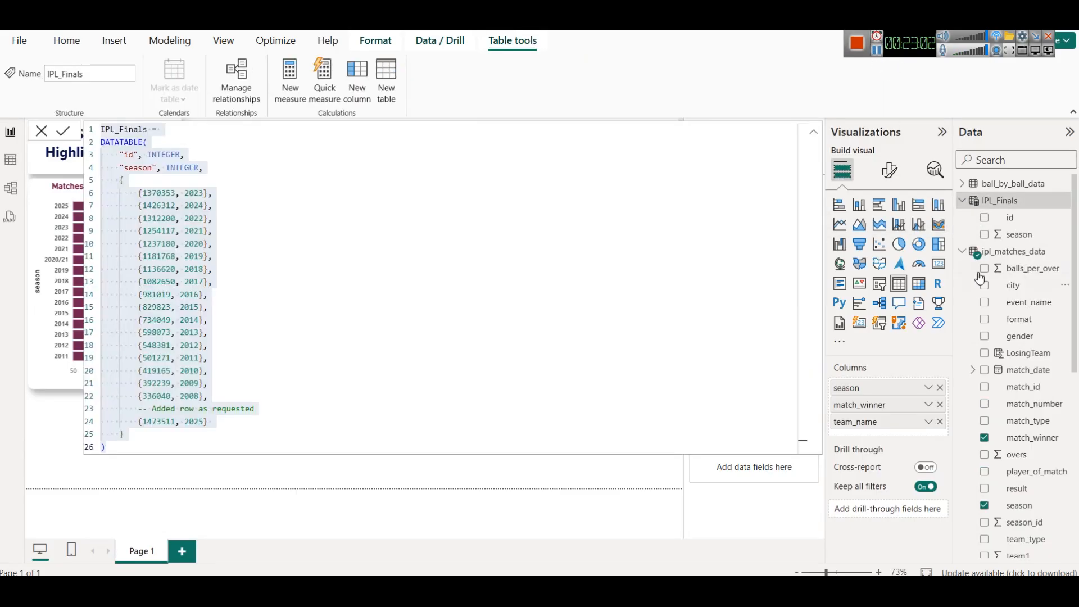
{"action": "right_click", "coordinate": [995, 201]}
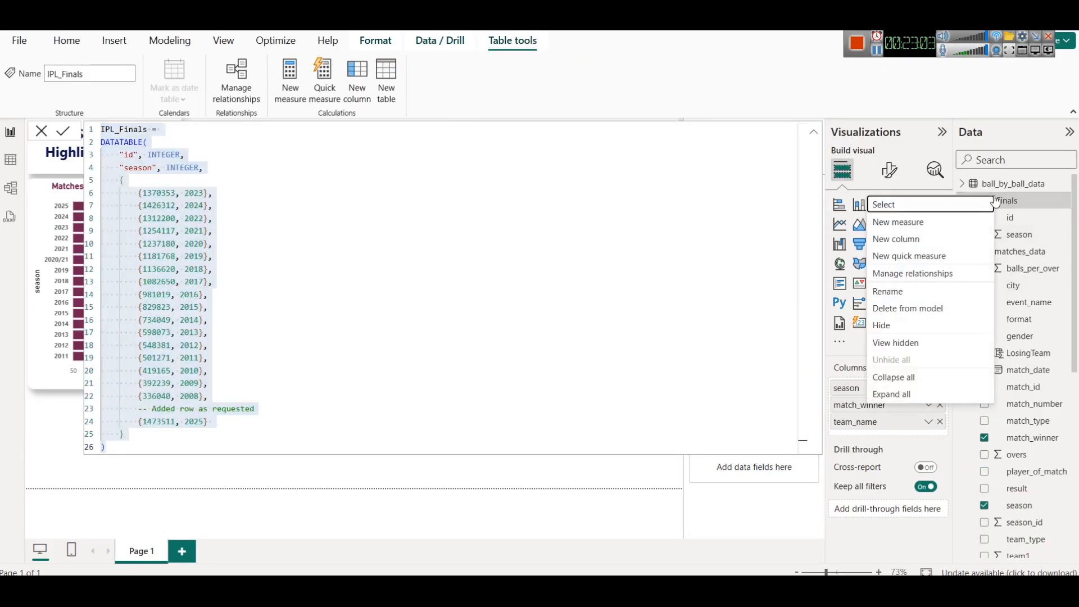
{"action": "left_click", "coordinate": [931, 240]}
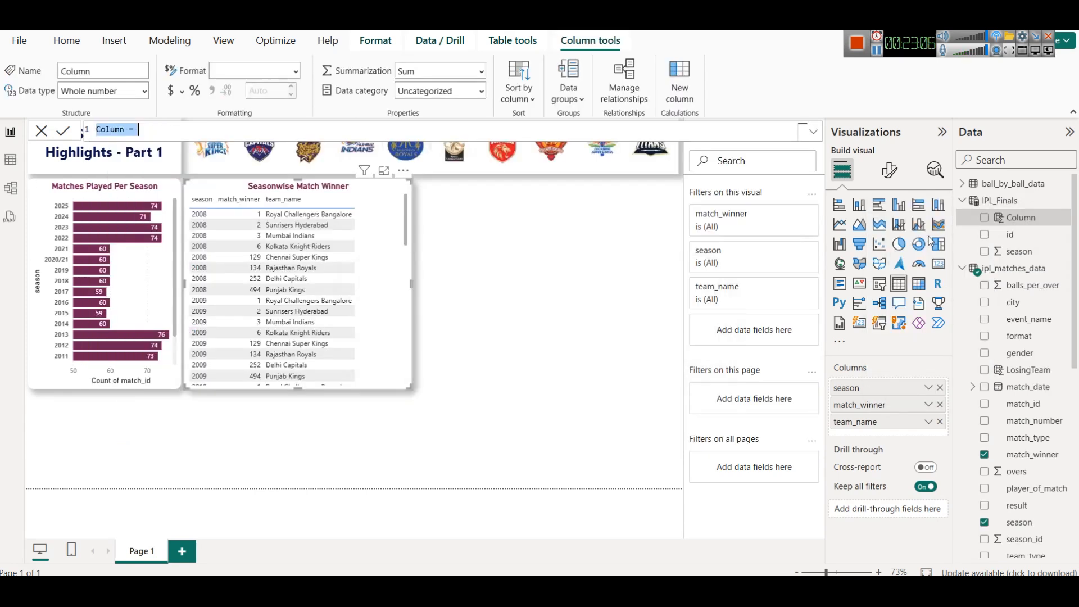
{"action": "key", "text": "ctrl+z"}
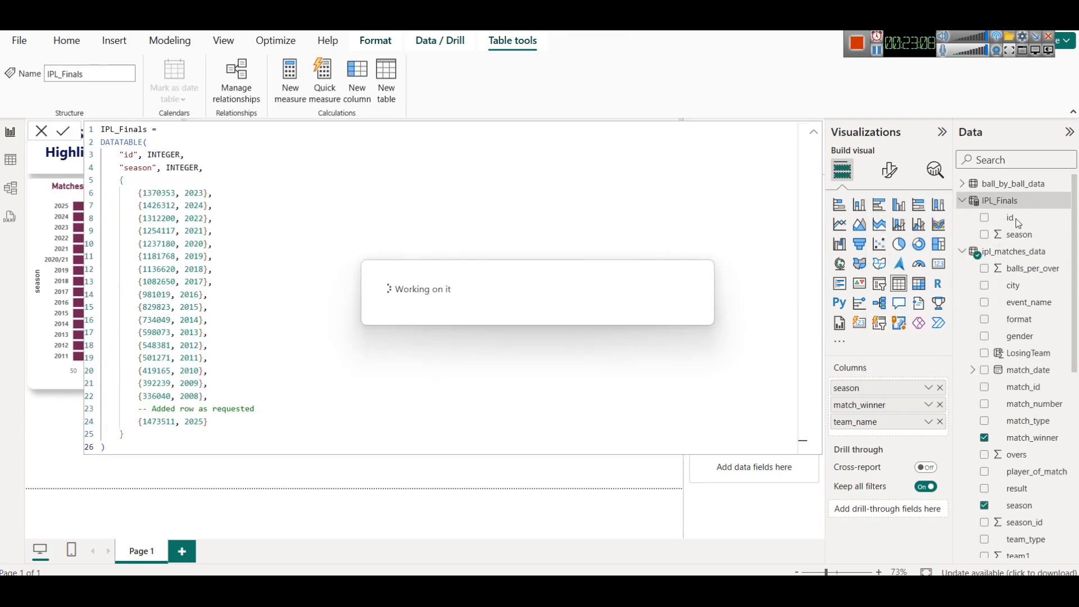
- Add an IsFinal calculated column to ipl_matches_data returning "Final" when IPL_Finals contains the match_id, otherwise "Non-Final"
{"action": "left_click", "coordinate": [997, 254]}
{"action": "right_click", "coordinate": [997, 254]}
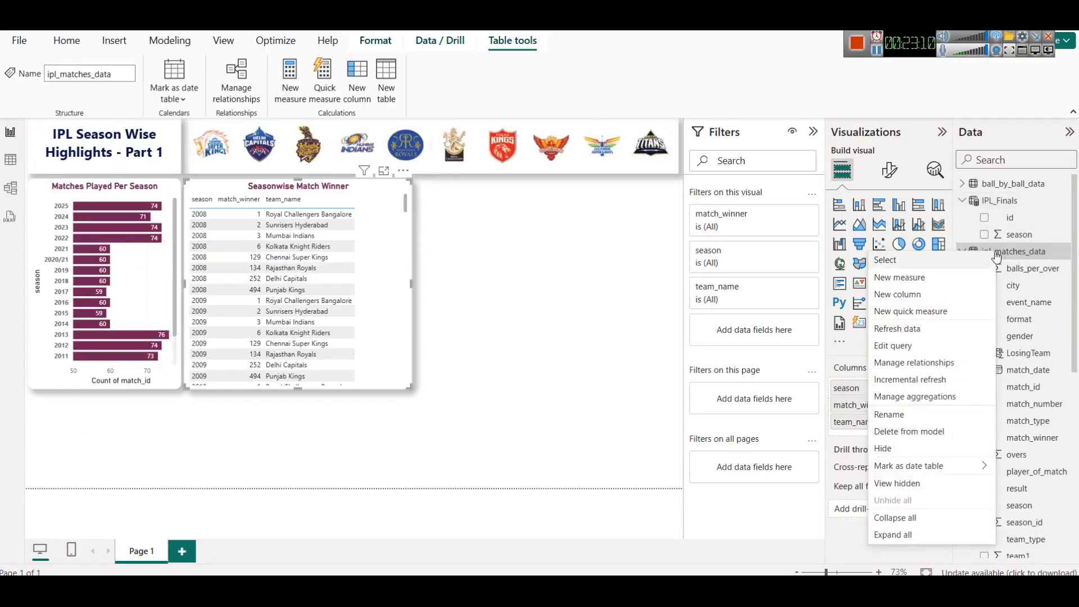
{"action": "left_click", "coordinate": [928, 293]}
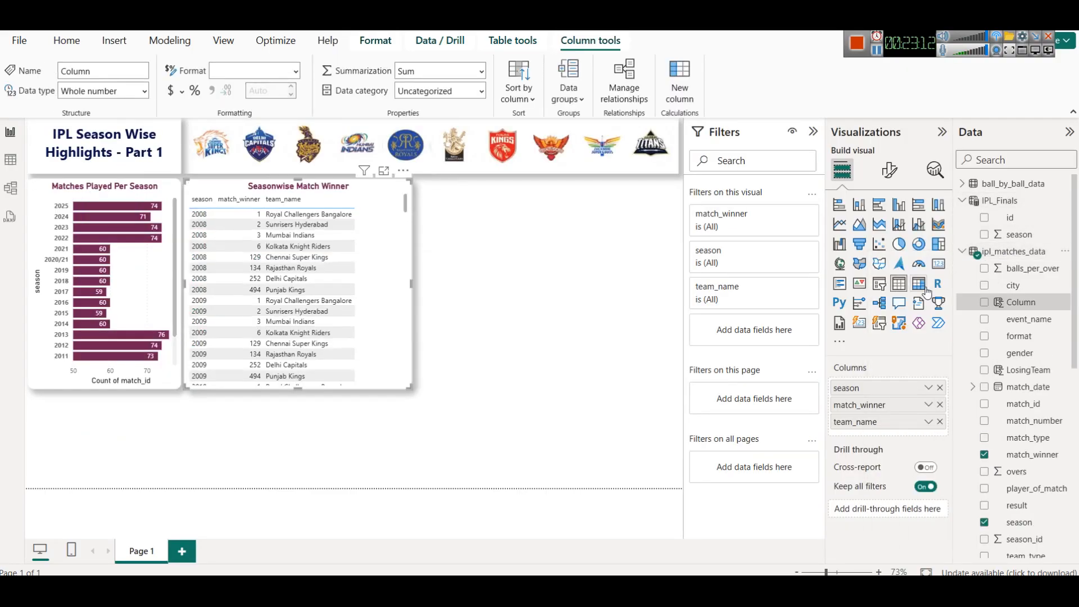
{"action": "type", "text": "IsFinal = IF(     CONTAINS(         IPL_Finals,         IPL_Finals[id], ipl_matches_data[match_id]     ),     \"Final\",     \"Non-Final\" )"}
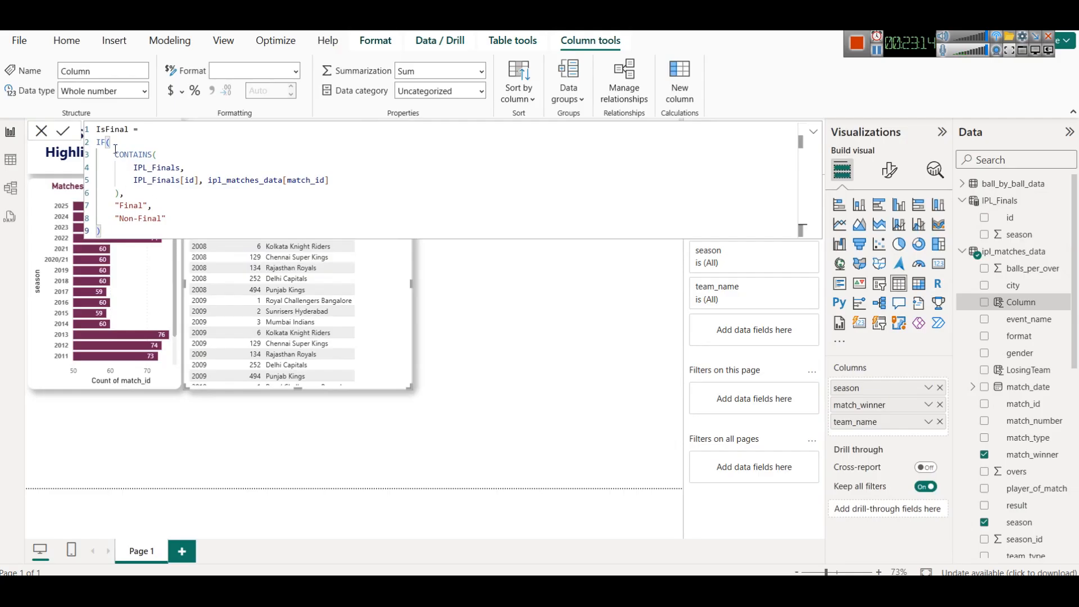
{"action": "double_click", "coordinate": [132, 156]}
{"action": "left_click", "coordinate": [166, 153]}
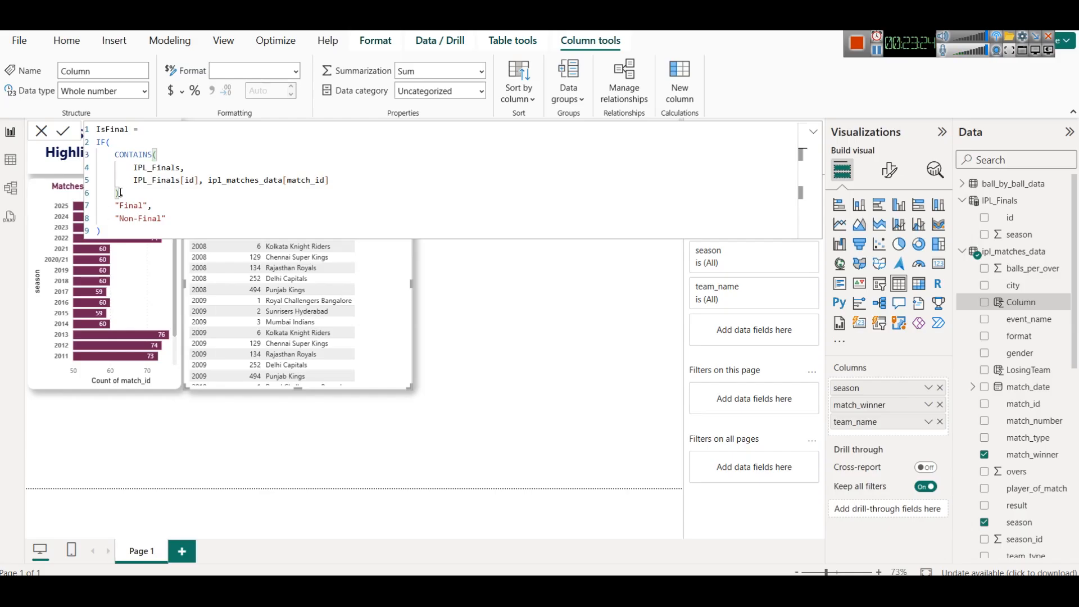
{"action": "double_click", "coordinate": [133, 206]}
{"action": "double_click", "coordinate": [142, 220]}
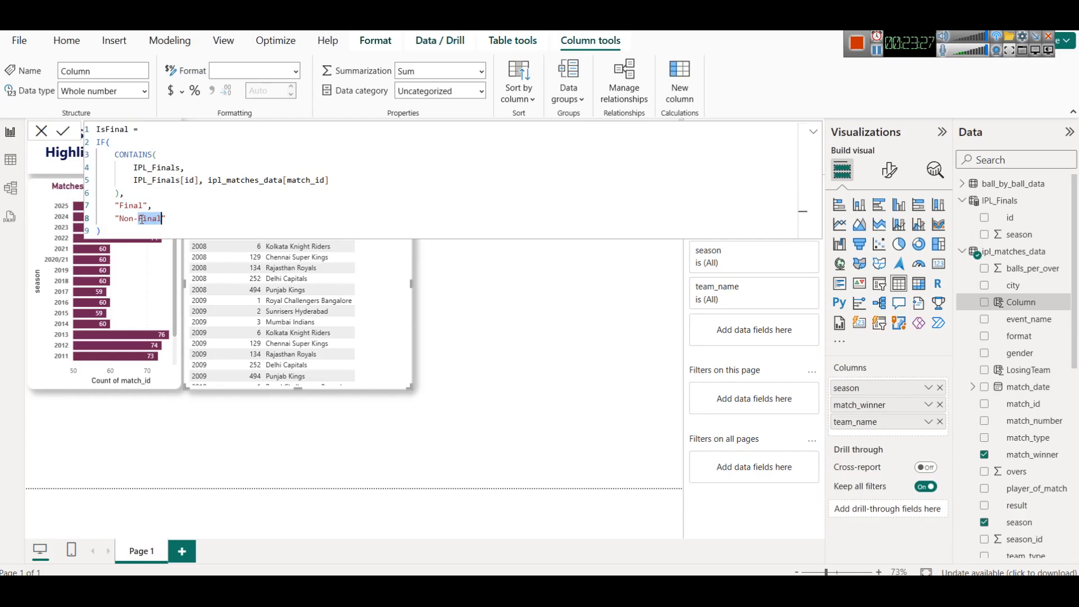
{"action": "left_click", "coordinate": [63, 131]}
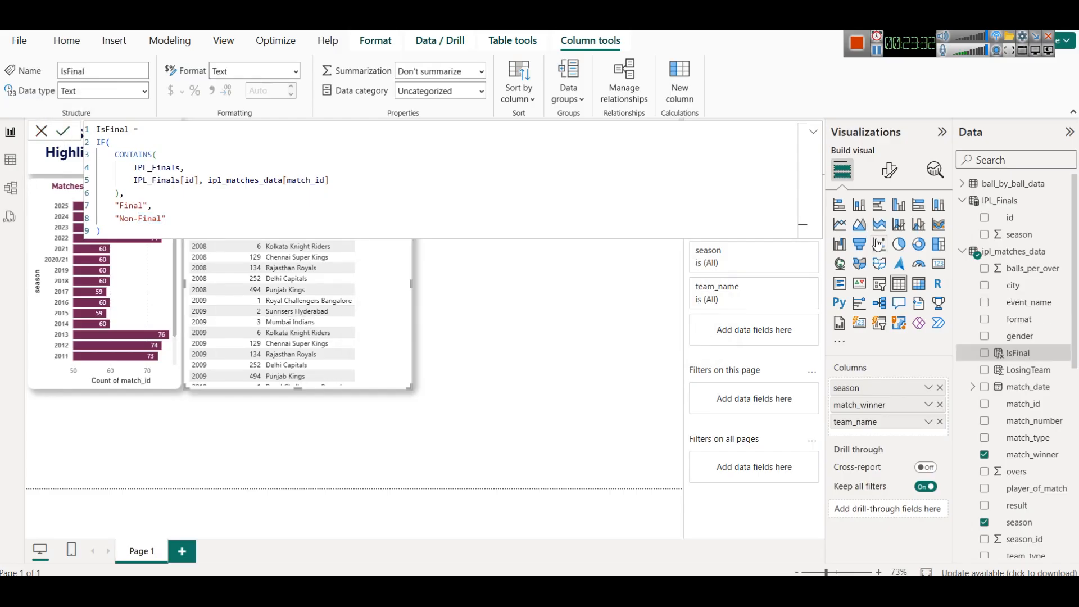
- Examine the IsFinal column values in the ipl_matches_data table view
{"action": "left_click", "coordinate": [527, 301]}
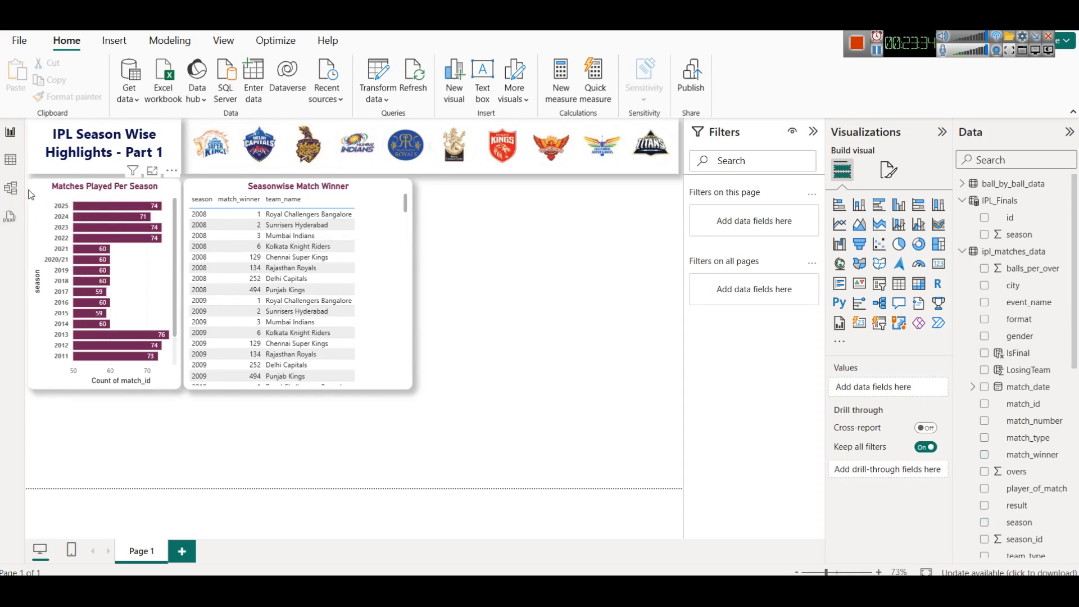
{"action": "left_click", "coordinate": [11, 159]}
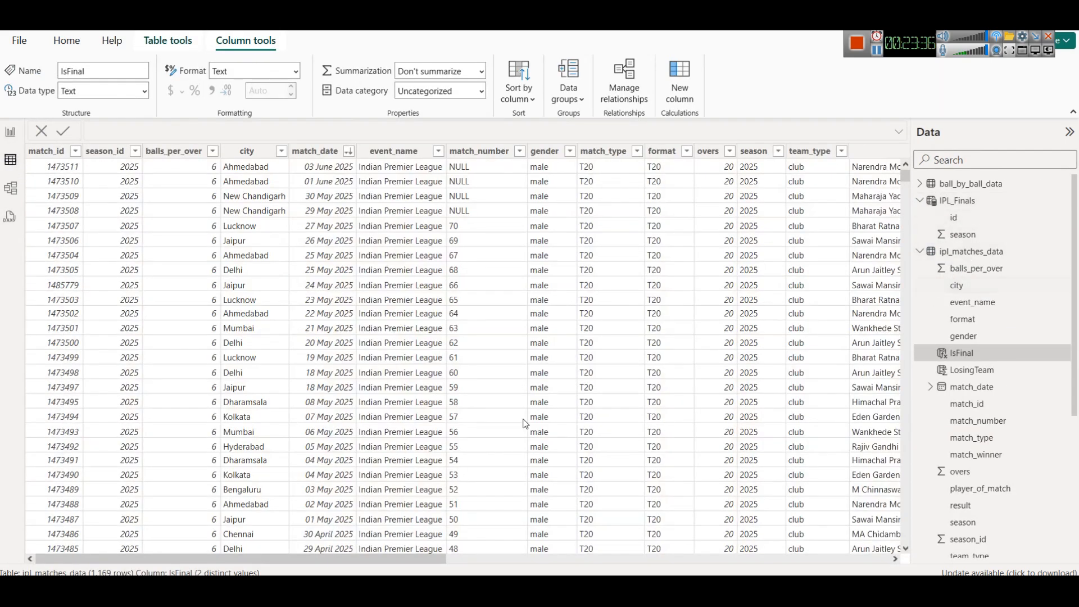
{"action": "scroll", "coordinate": [609, 559], "scroll_direction": "right", "scroll_amount": 10}
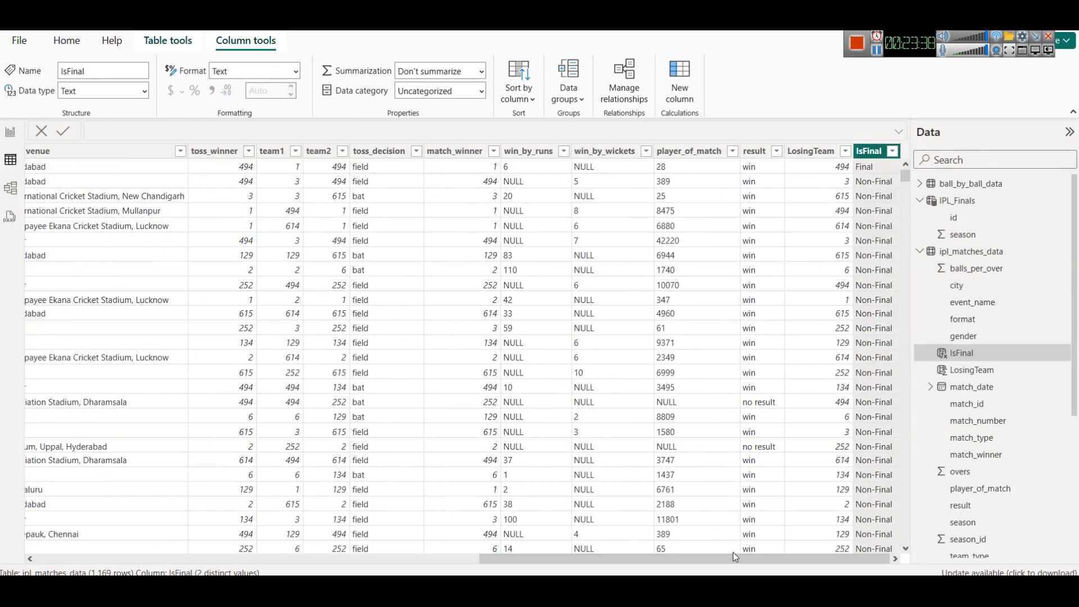
{"action": "scroll", "coordinate": [868, 397], "scroll_direction": "down", "scroll_amount": 20}
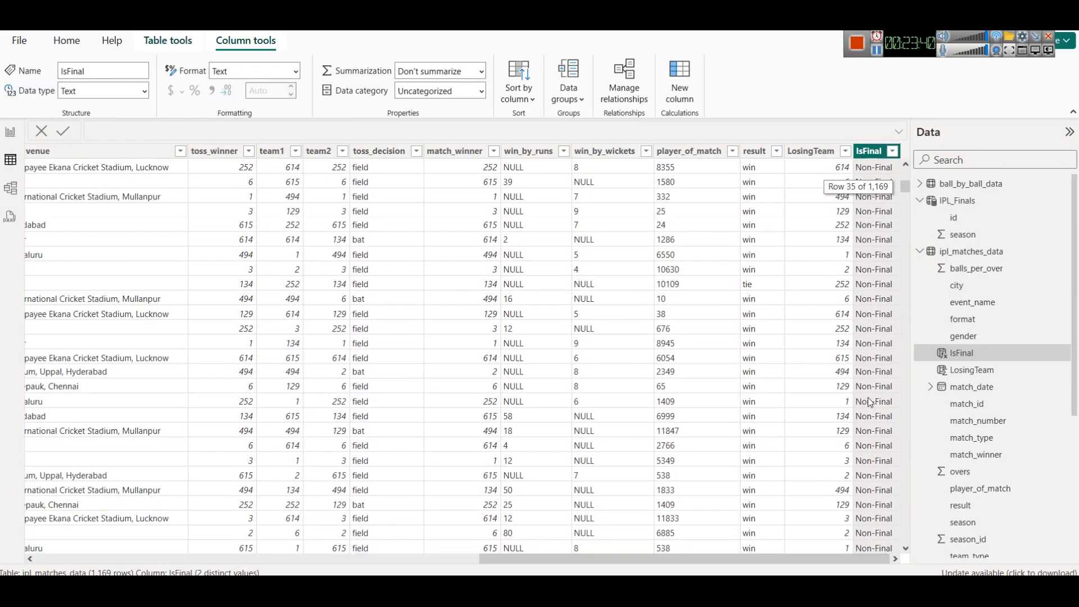
{"action": "scroll", "coordinate": [868, 397], "scroll_direction": "down", "scroll_amount": 3}
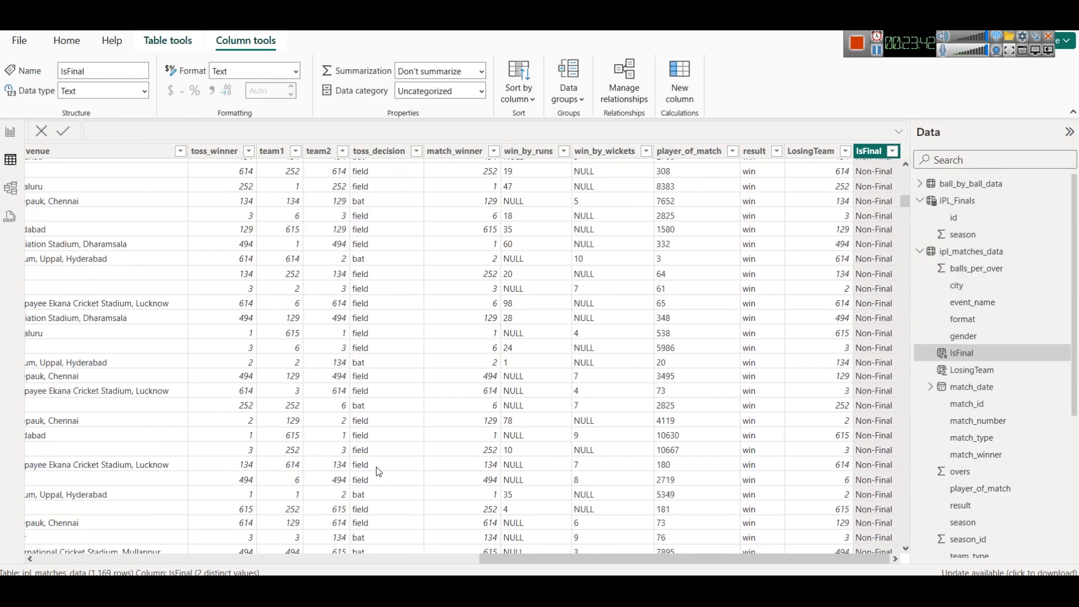
{"action": "left_click", "coordinate": [10, 133]}
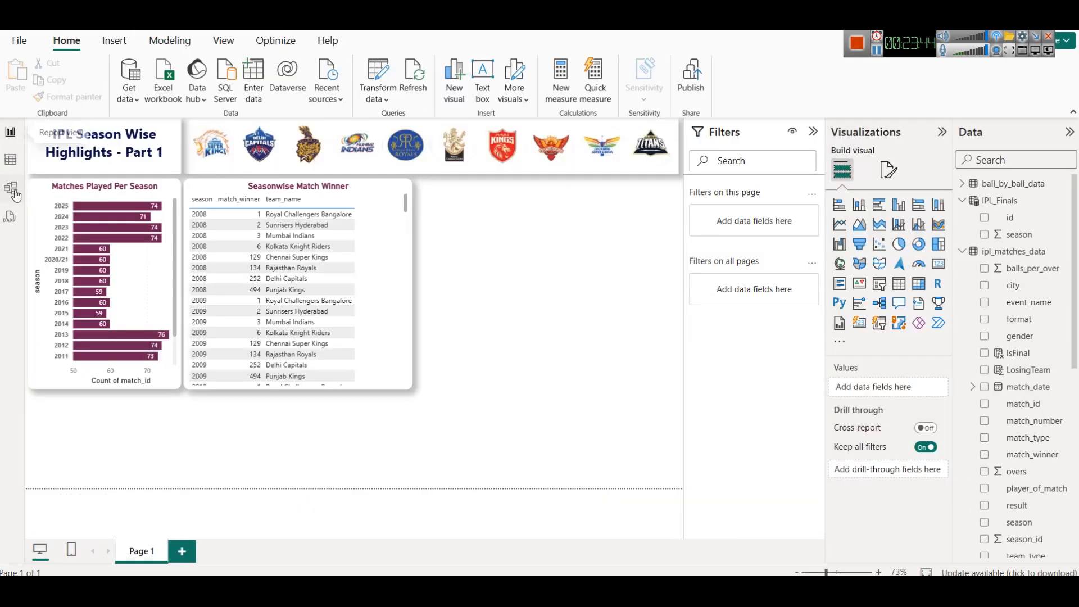
- Filter the Seasonwise Match Winner visual by IsFinal, keeping only Final
{"action": "left_click", "coordinate": [393, 206]}
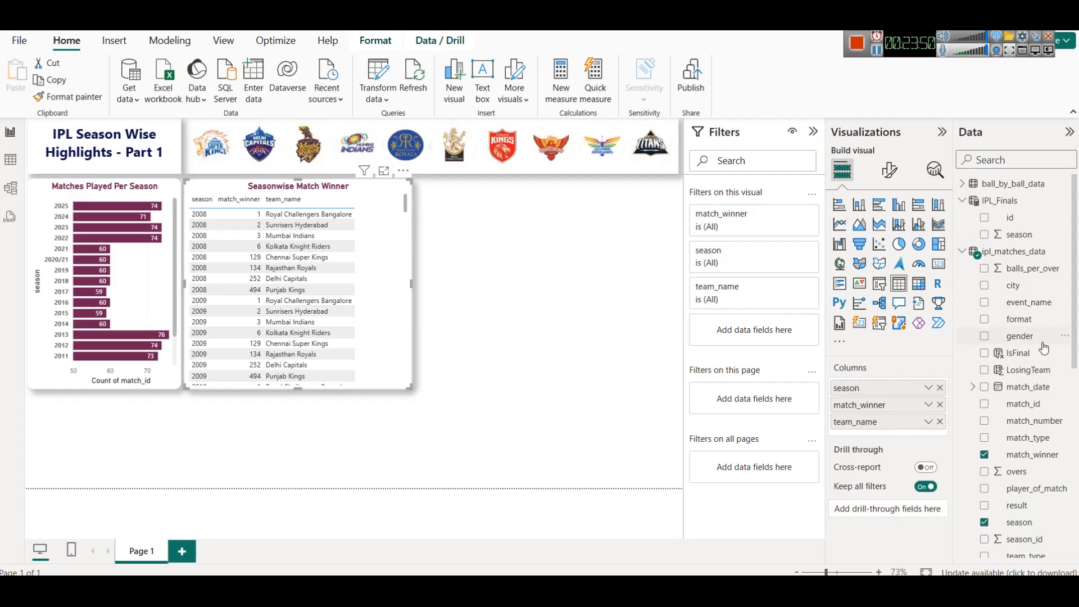
{"action": "left_click_drag", "start_coordinate": [1029, 353], "coordinate": [737, 339]}
{"action": "left_click", "coordinate": [721, 318]}
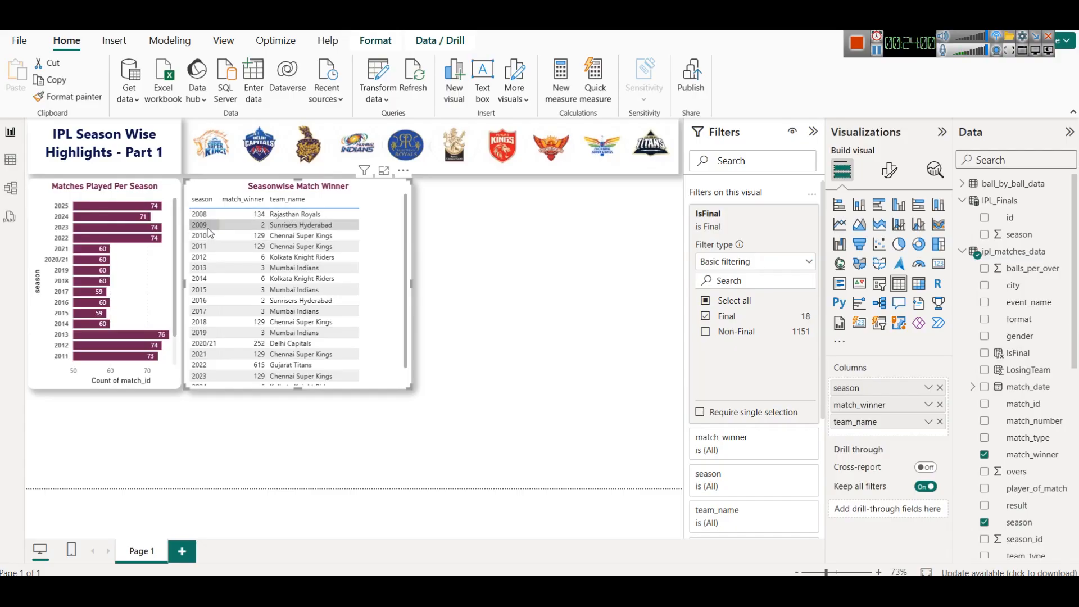
- Narrow the Seasonwise Match Winner table visual to fit its columns
{"action": "scroll", "coordinate": [339, 241], "scroll_direction": "down", "scroll_amount": 1}
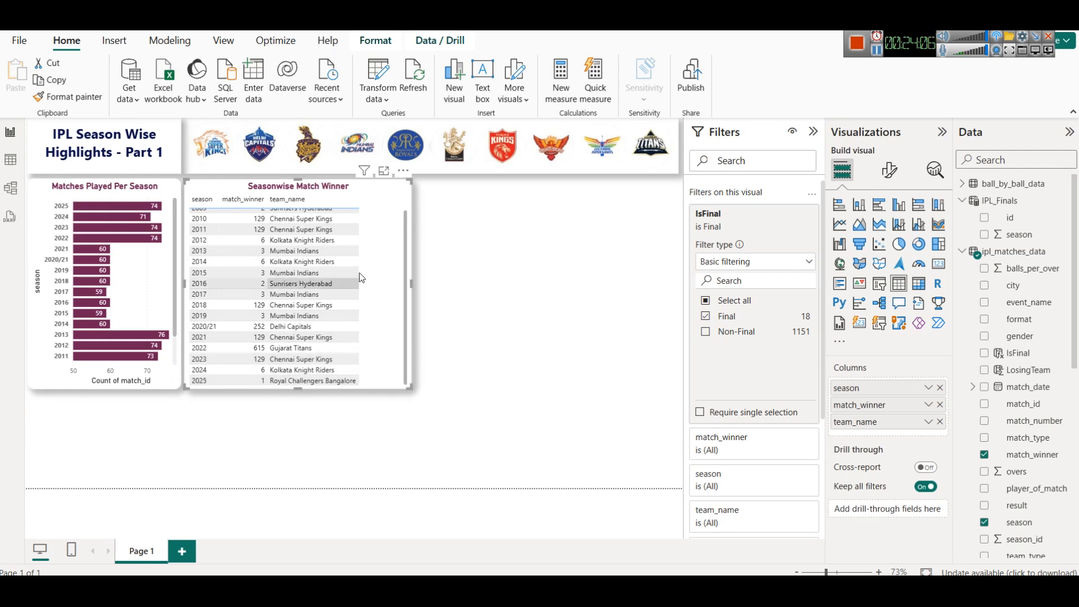
{"action": "scroll", "coordinate": [363, 270], "scroll_direction": "up", "scroll_amount": 1}
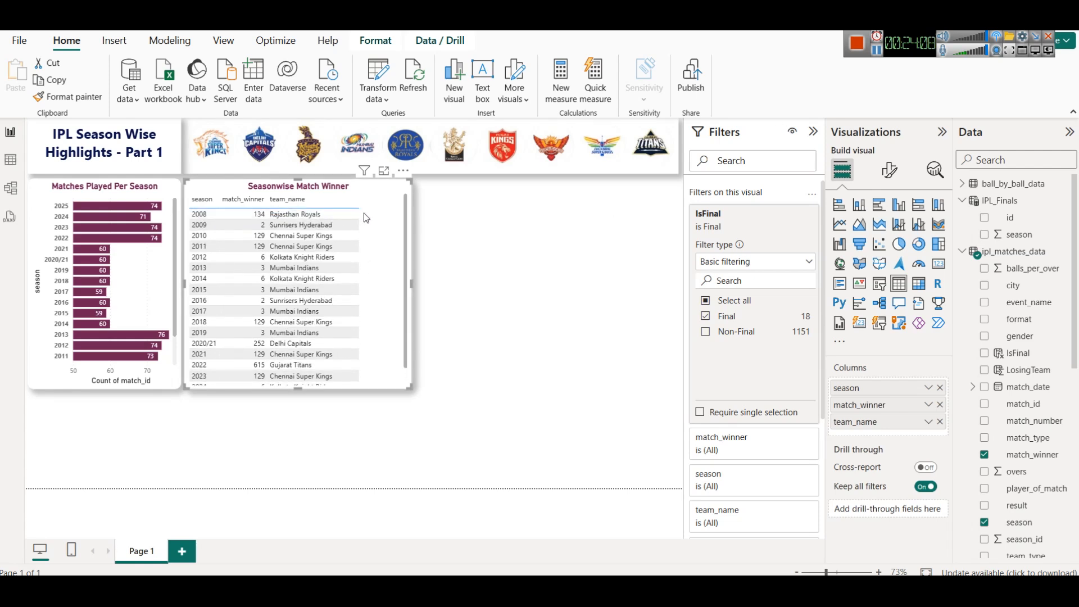
{"action": "left_click_drag", "start_coordinate": [412, 285], "coordinate": [376, 278]}
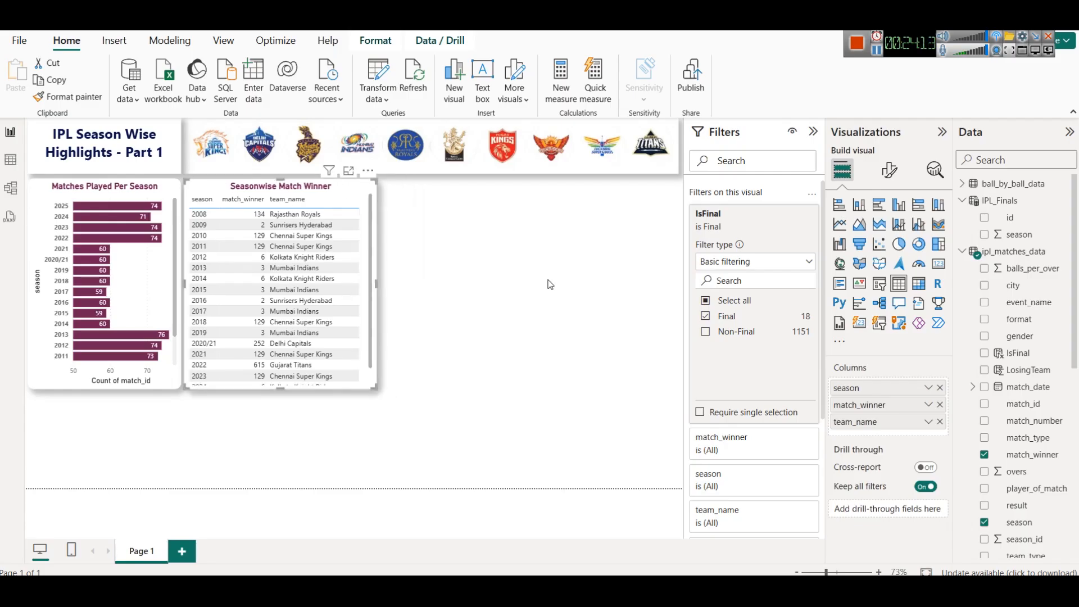
- Examine the LosingTeam column's formula and the ball_by_ball_data table's columns, including the batter_runs values, in table view
{"action": "left_click", "coordinate": [1028, 371]}
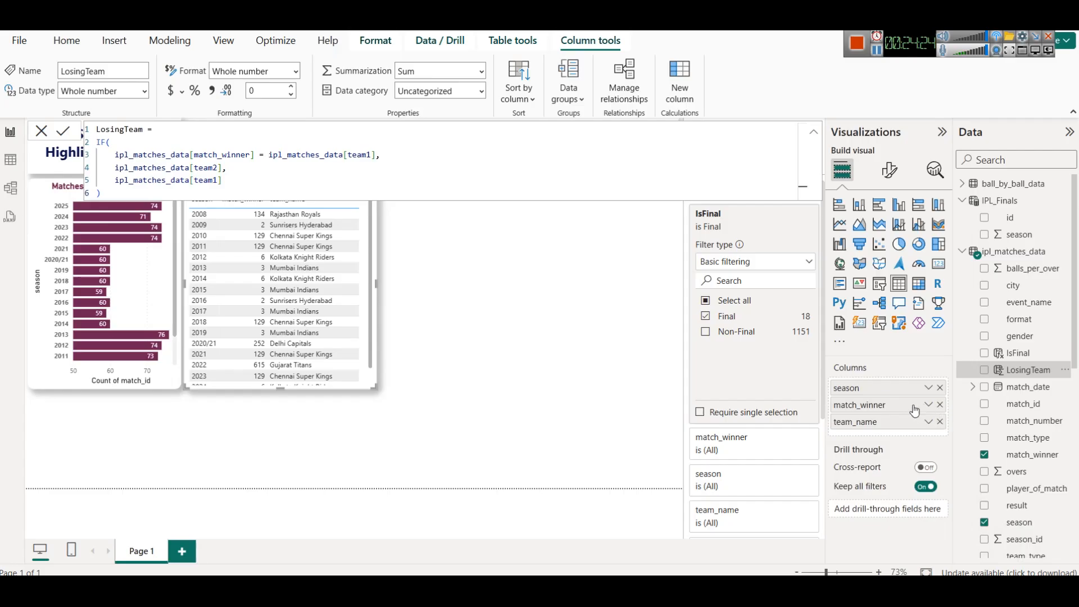
{"action": "left_click", "coordinate": [544, 297]}
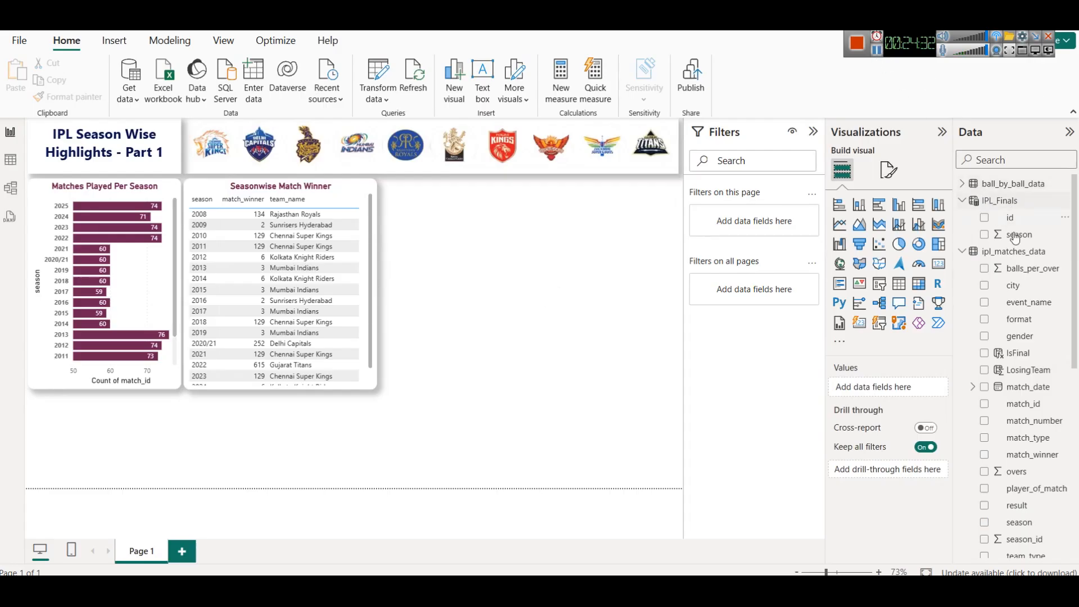
{"action": "left_click", "coordinate": [1018, 184]}
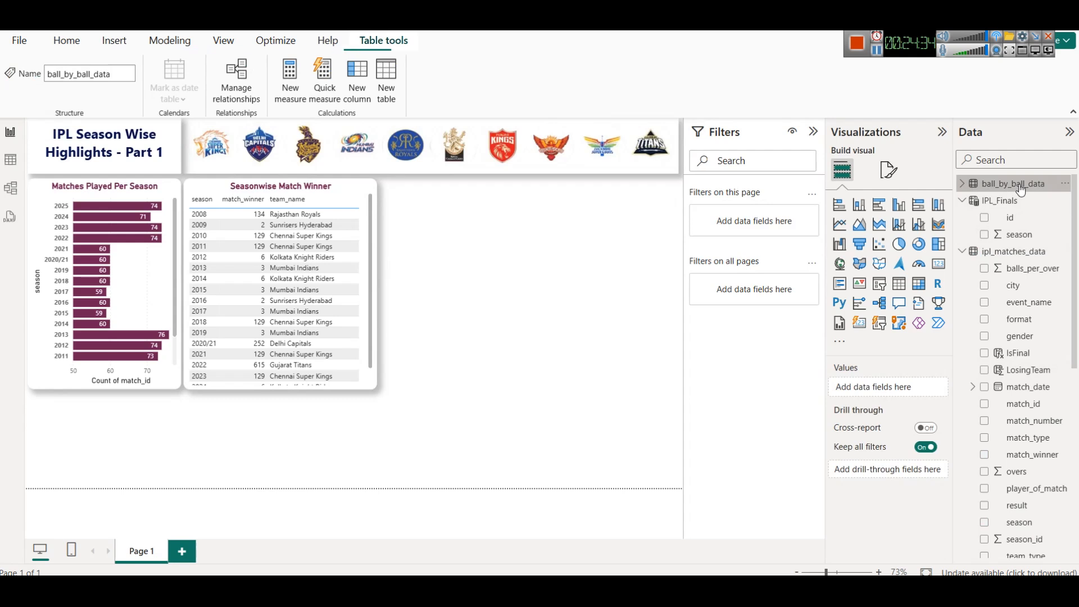
{"action": "left_click", "coordinate": [962, 185]}
{"action": "scroll", "coordinate": [1017, 343], "scroll_direction": "down", "scroll_amount": 5}
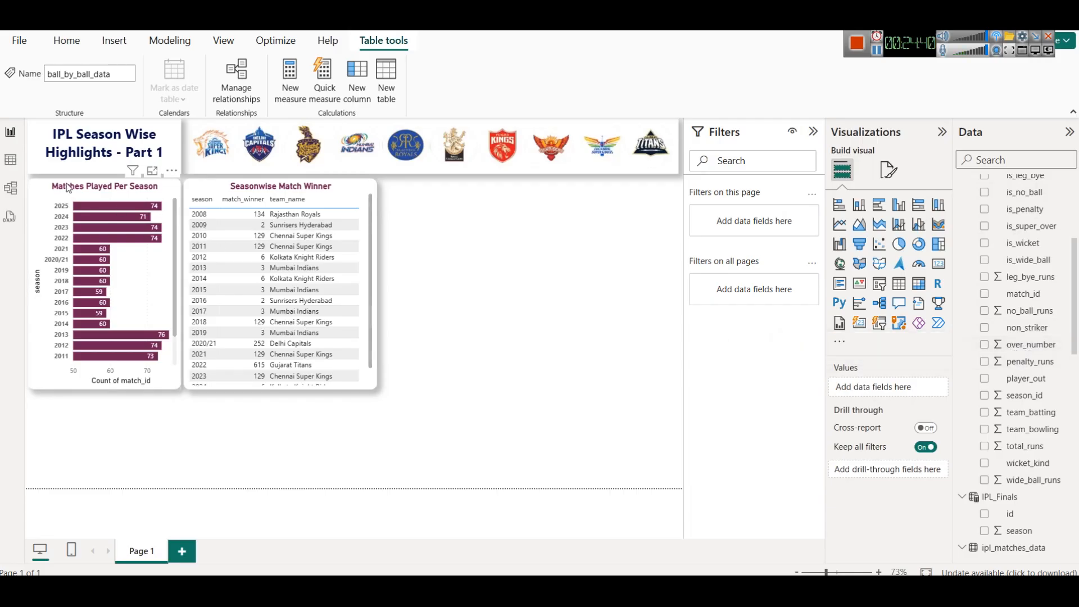
{"action": "left_click", "coordinate": [10, 164]}
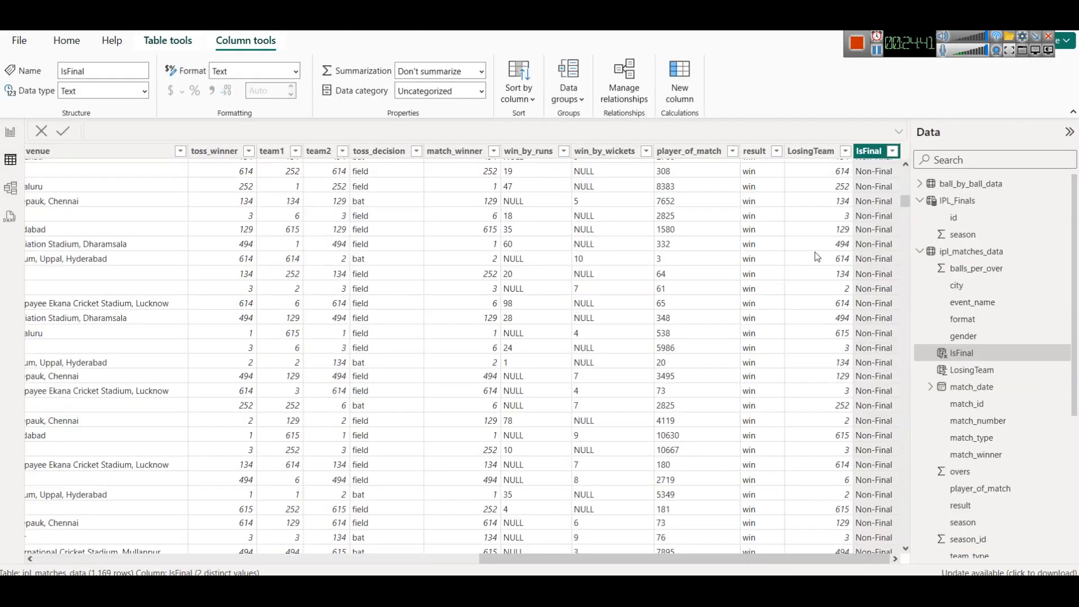
{"action": "left_click", "coordinate": [955, 189]}
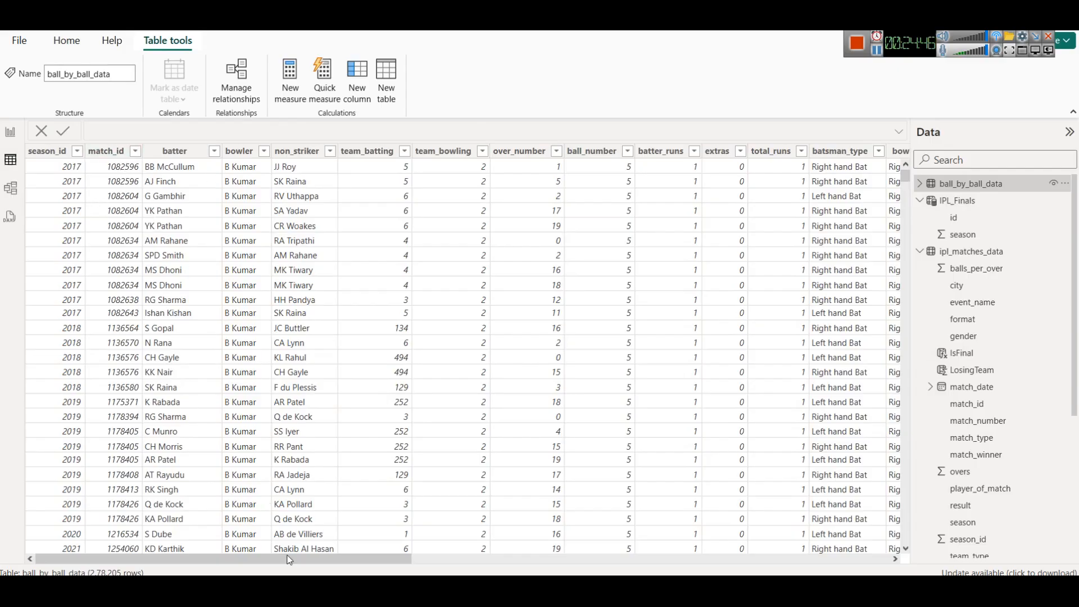
{"action": "left_click_drag", "start_coordinate": [288, 561], "coordinate": [401, 560]}
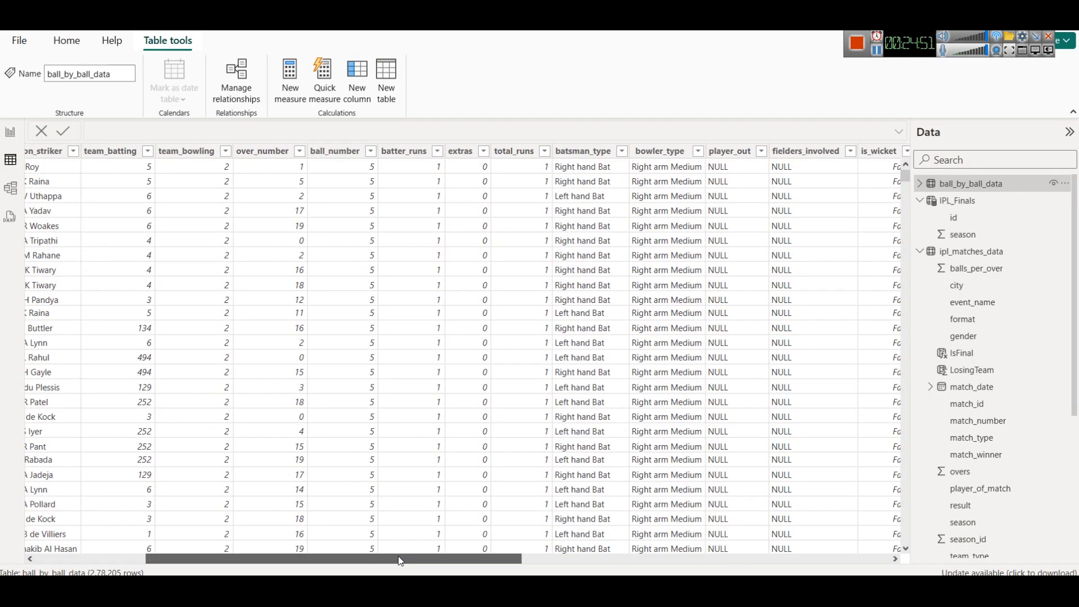
{"action": "left_click", "coordinate": [438, 153]}
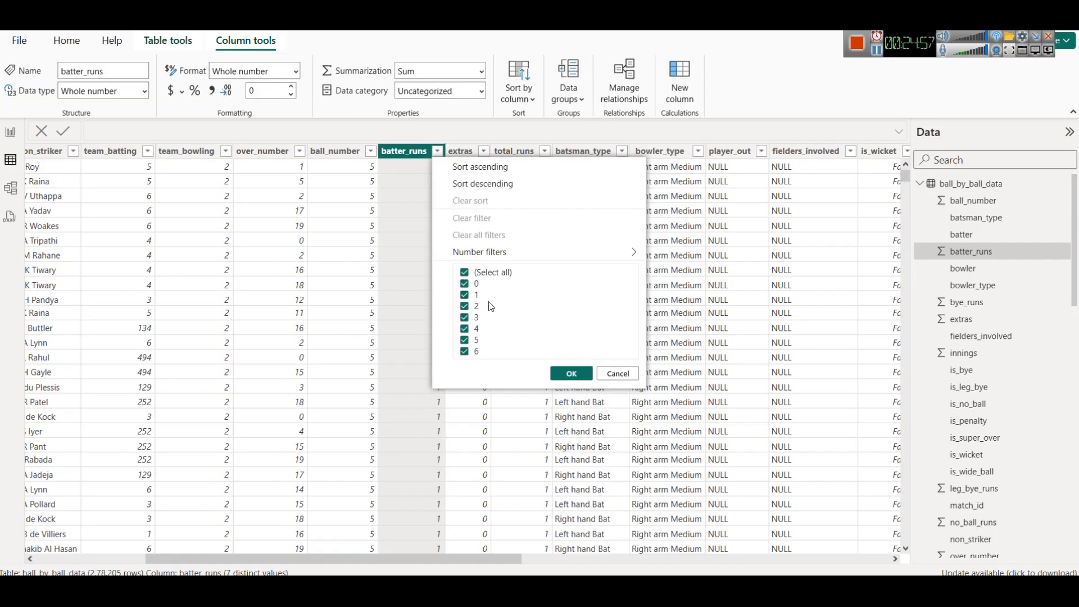
{"action": "left_click", "coordinate": [622, 374]}
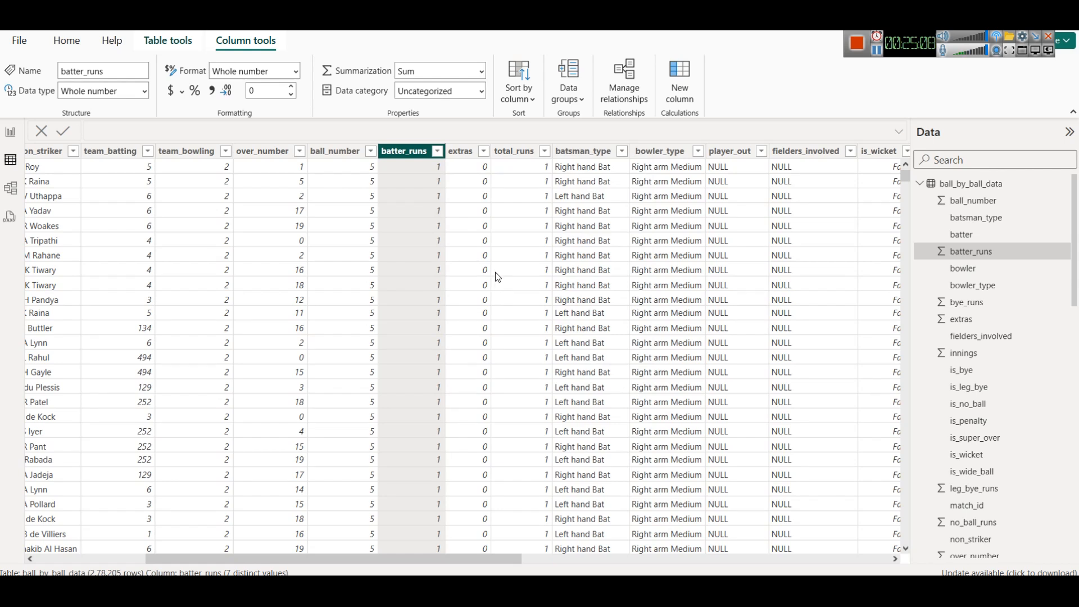
{"action": "left_click_drag", "start_coordinate": [474, 555], "coordinate": [846, 569]}
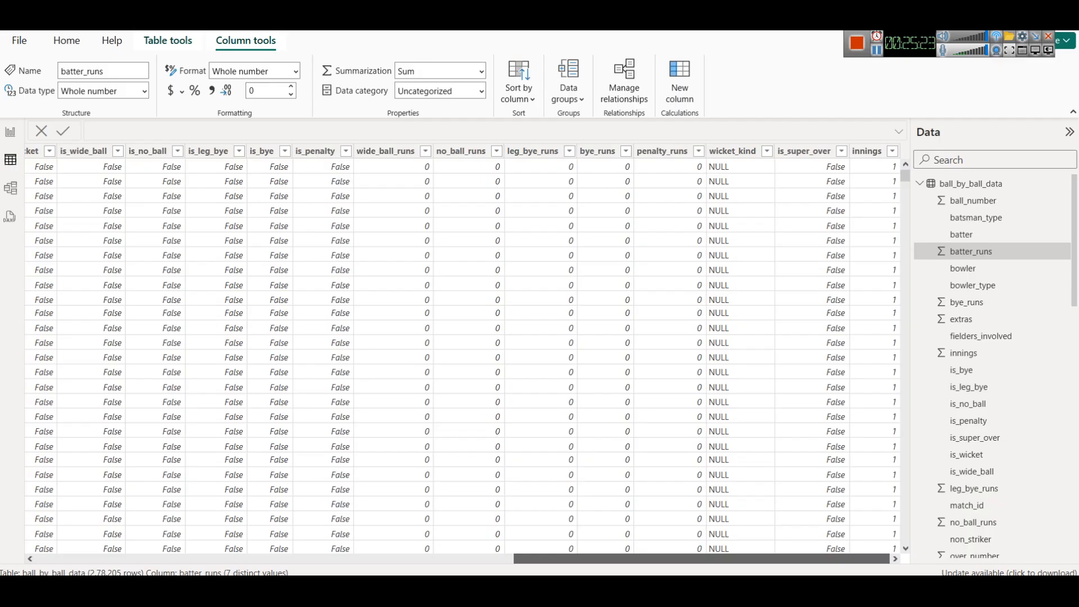
{"action": "left_click_drag", "start_coordinate": [842, 560], "coordinate": [801, 574]}
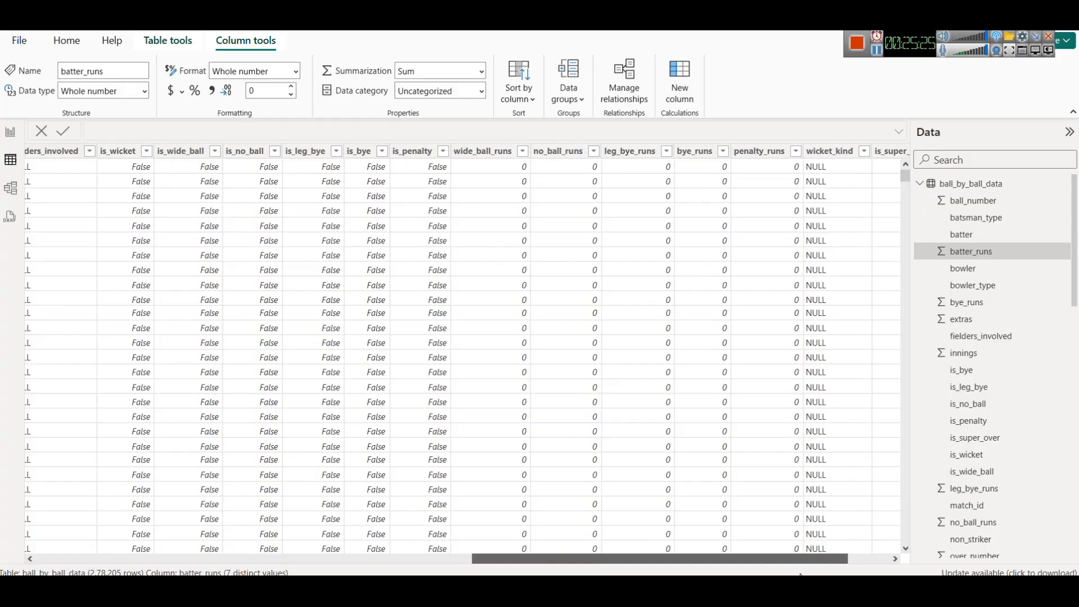
{"action": "left_click_drag", "start_coordinate": [801, 575], "coordinate": [643, 571]}
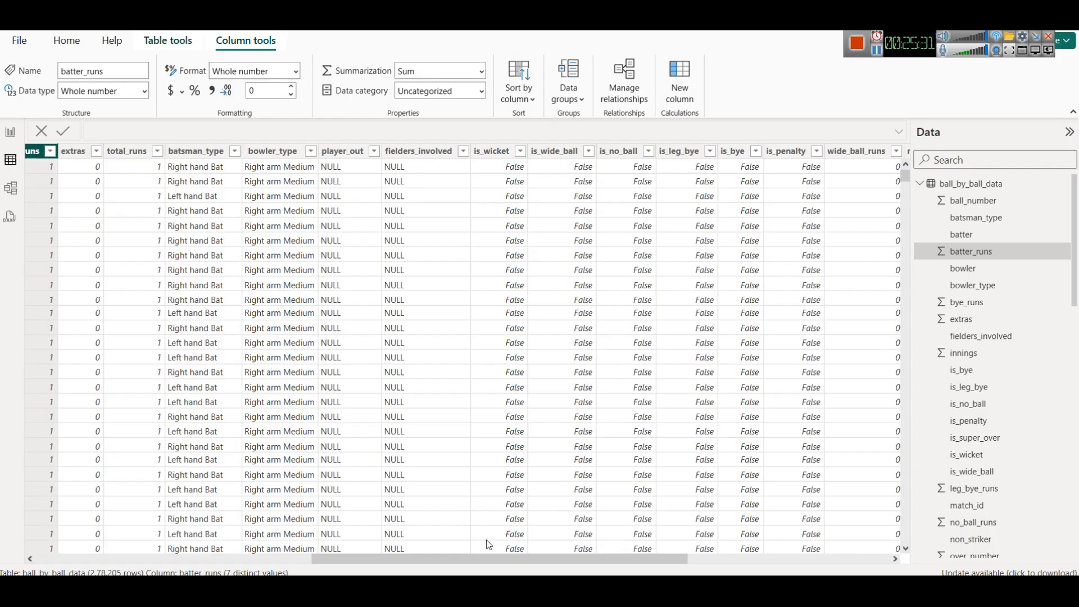
{"action": "left_click_drag", "start_coordinate": [668, 561], "coordinate": [950, 570]}
{"action": "left_click_drag", "start_coordinate": [869, 560], "coordinate": [573, 560]}
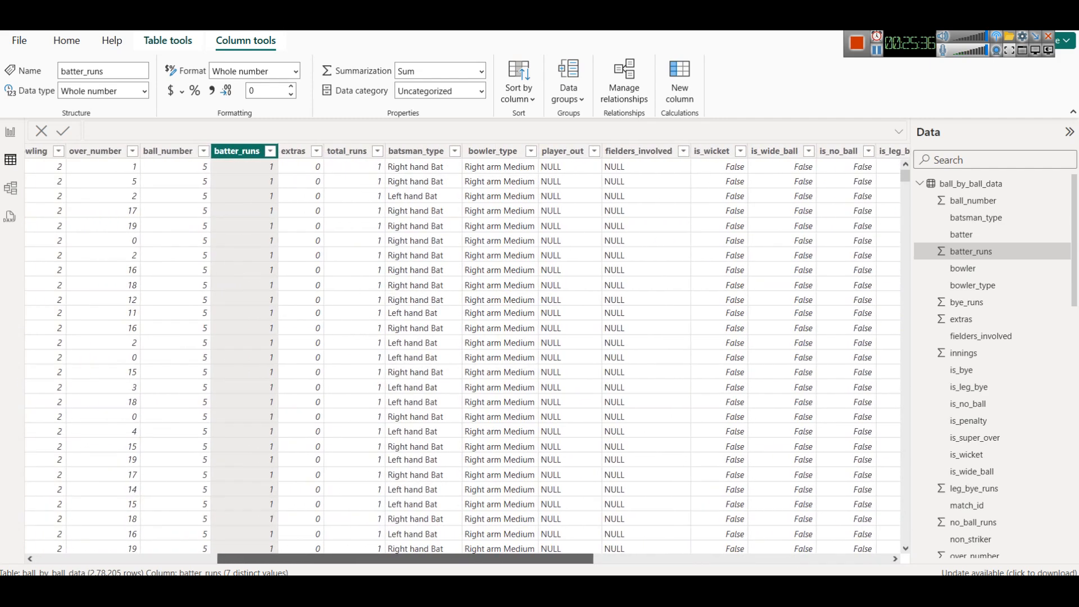
{"action": "left_click_drag", "start_coordinate": [573, 560], "coordinate": [434, 560]}
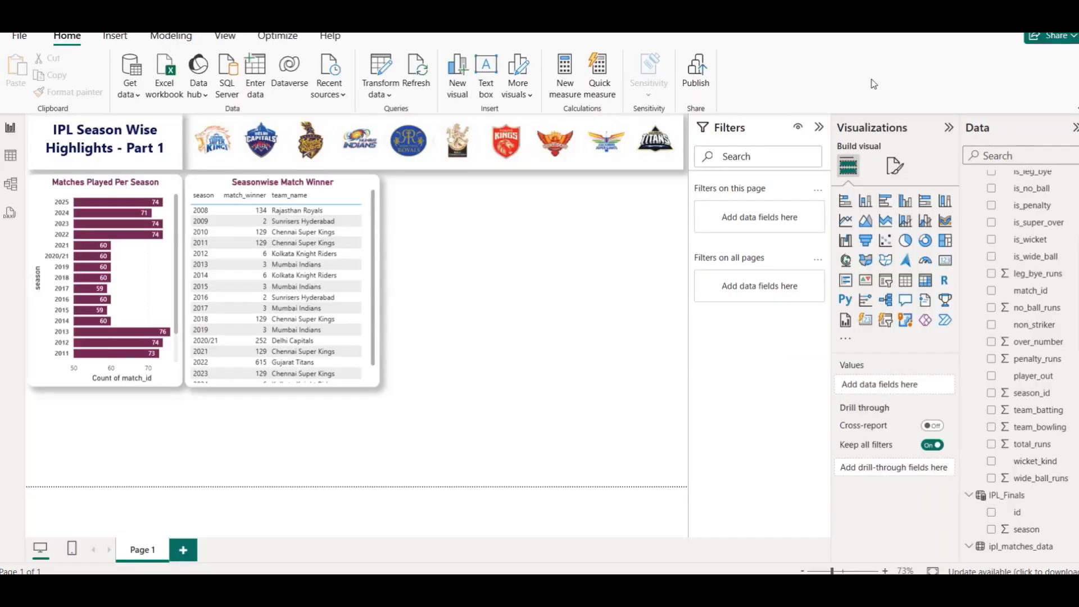
- Create a 4s measure in ball_by_ball_data from pasted DAX, pointing COUNTROWS at ball_by_ball_data
{"action": "scroll", "coordinate": [1056, 365], "scroll_direction": "up", "scroll_amount": 5}
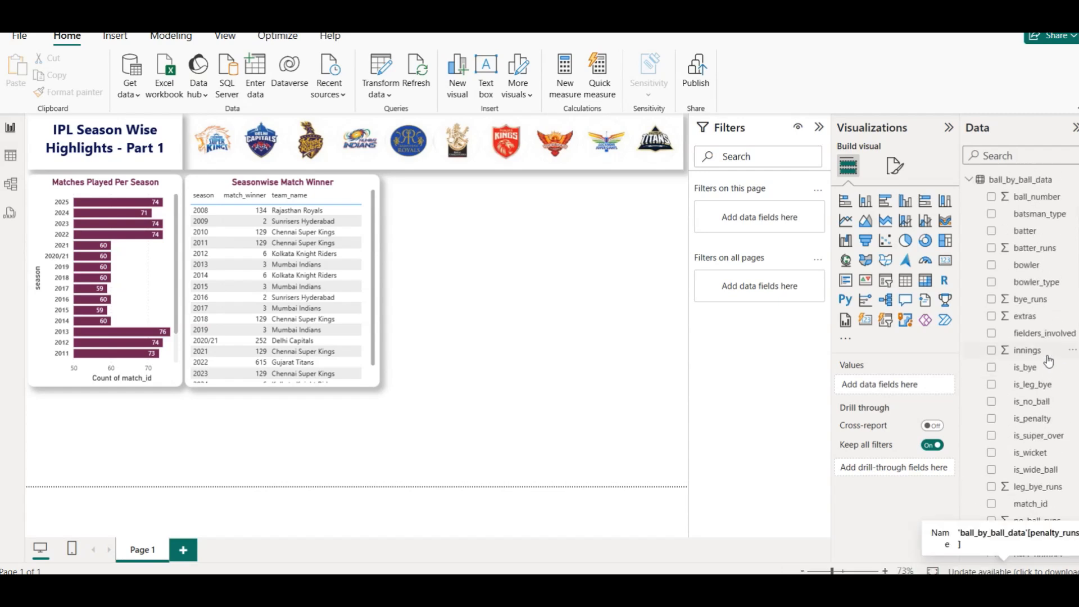
{"action": "left_click", "coordinate": [1022, 187]}
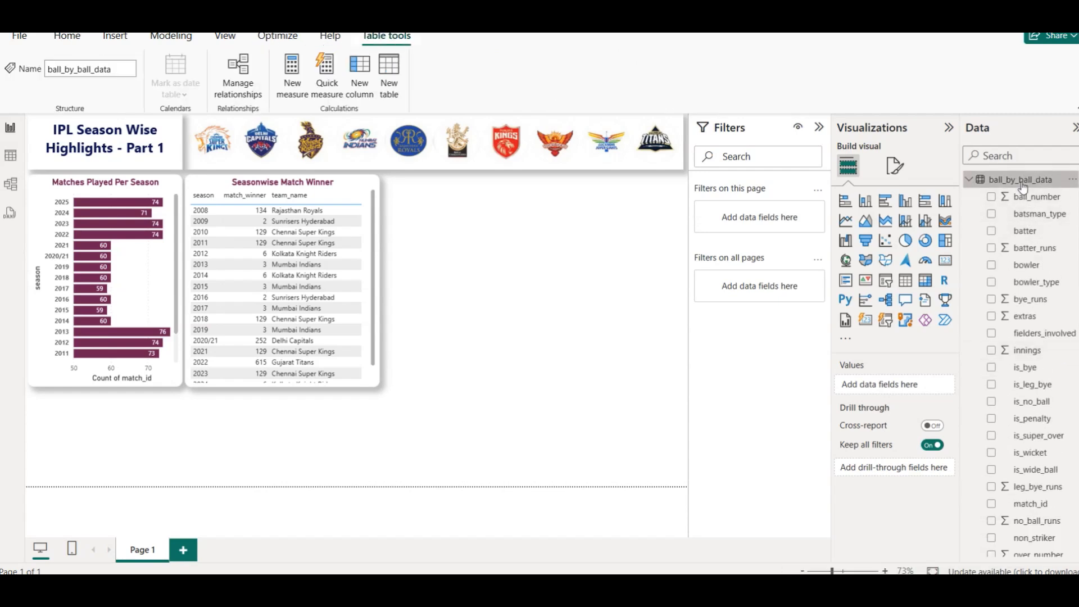
{"action": "right_click", "coordinate": [1022, 187]}
{"action": "left_click", "coordinate": [976, 208]}
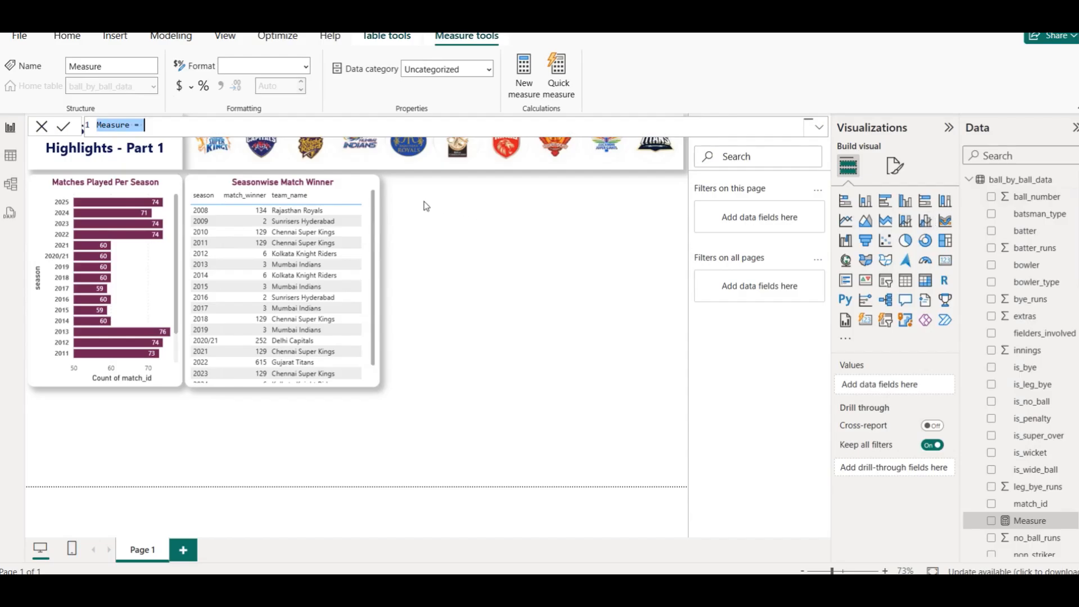
{"action": "type", "text": "4s = CALCULATE(COUNTROWS(deliveries), deliveries[batsman_runs] = 4)"}
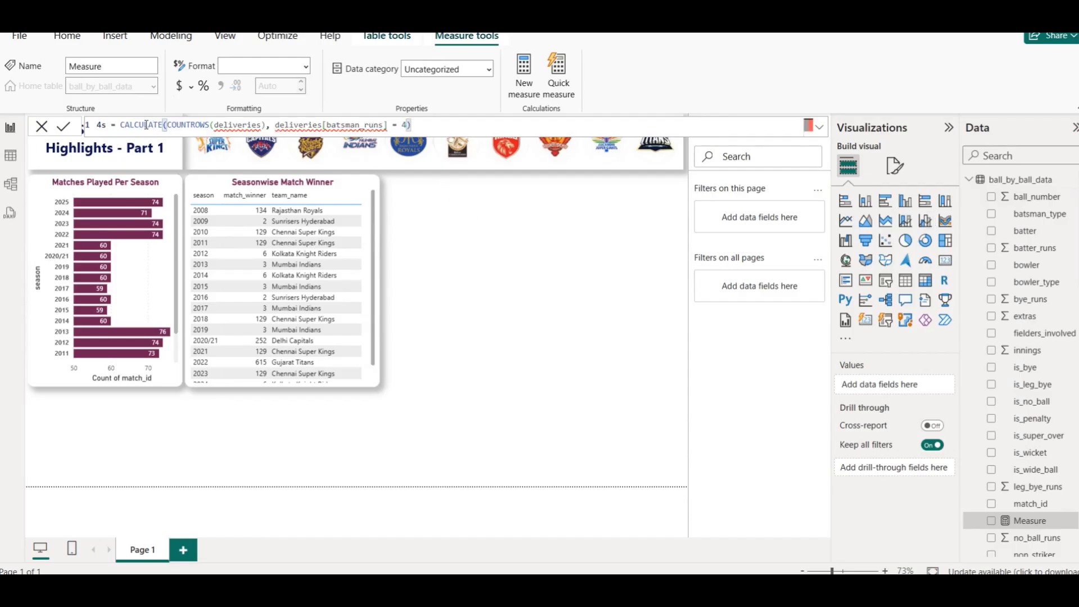
{"action": "double_click", "coordinate": [100, 124]}
{"action": "double_click", "coordinate": [150, 125]}
{"action": "key", "text": "Right"}
{"action": "key", "text": "Right"}
{"action": "key", "text": "BackSpace"}
{"action": "type", "text": "("}
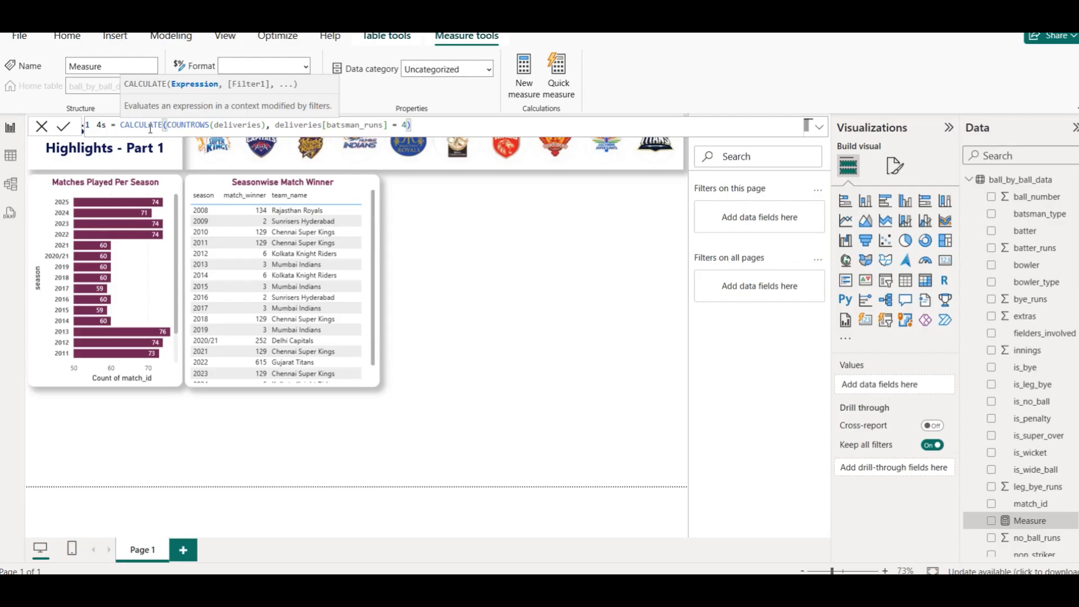
{"action": "double_click", "coordinate": [228, 124]}
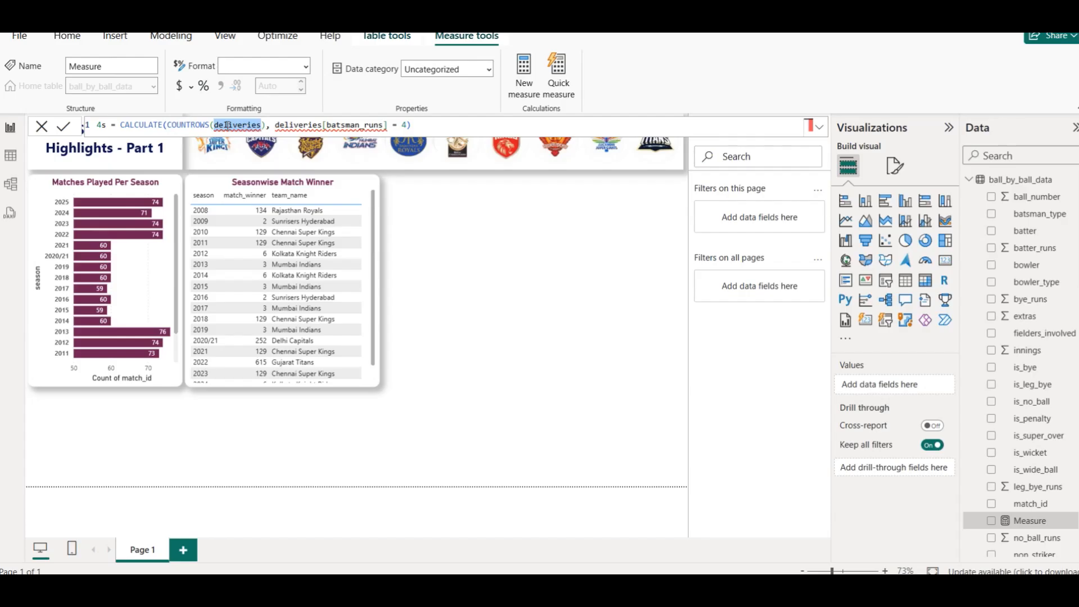
{"action": "type", "text": "ball"}
{"action": "key", "text": "Tab"}
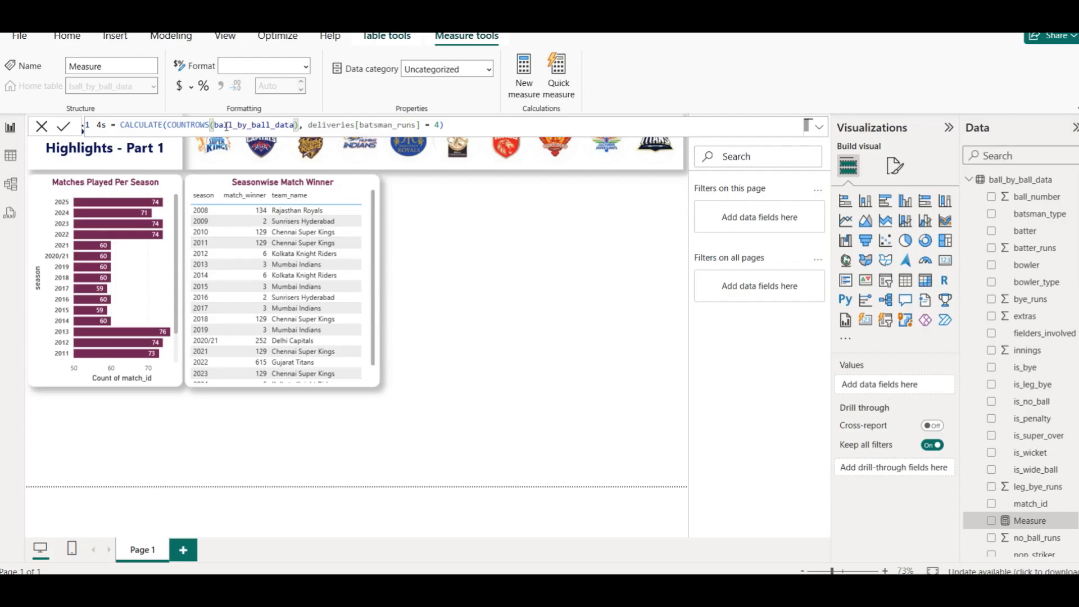
{"action": "key", "text": "ctrl+a"}
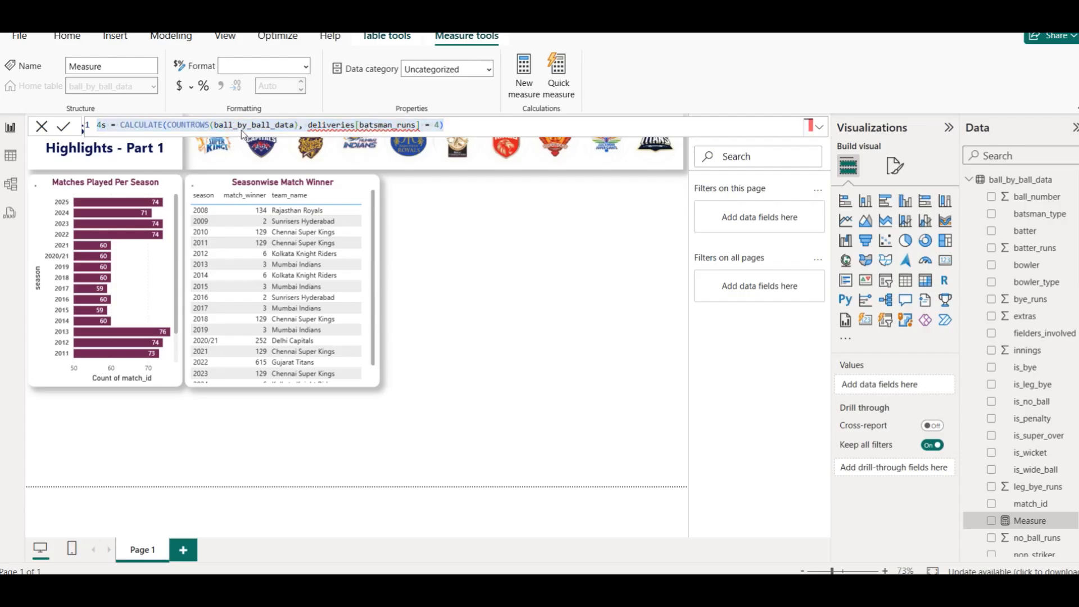
{"action": "key", "text": "Return"}
- Correct the 4s measure's filter to ball_by_ball_data[batter_runs] = 4 and commit the formula
{"action": "double_click", "coordinate": [254, 125]}
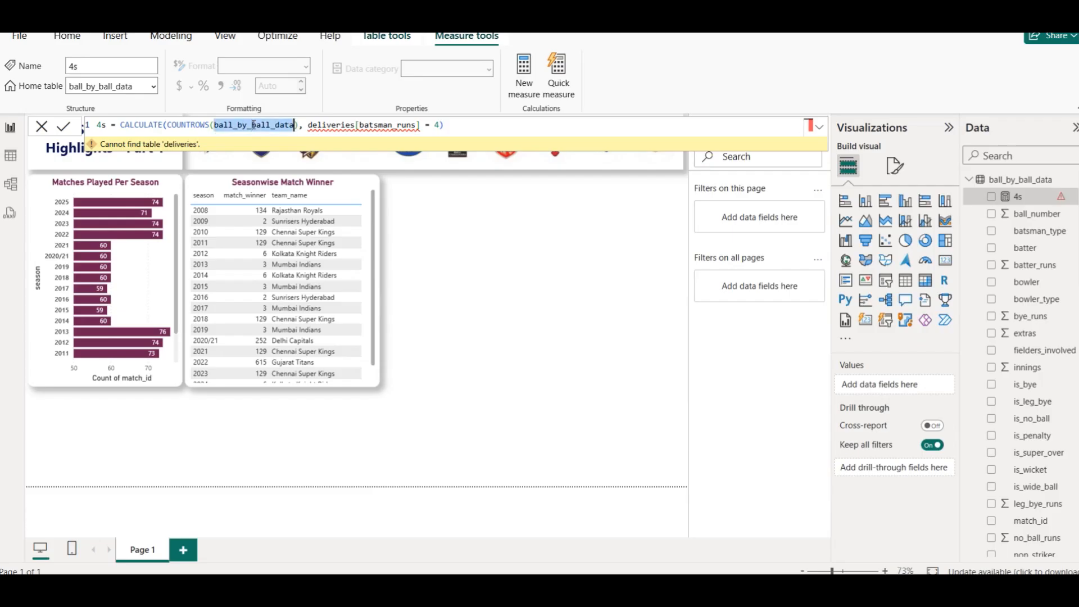
{"action": "key", "text": "ctrl+c"}
{"action": "double_click", "coordinate": [347, 125]}
{"action": "key", "text": "ctrl+v"}
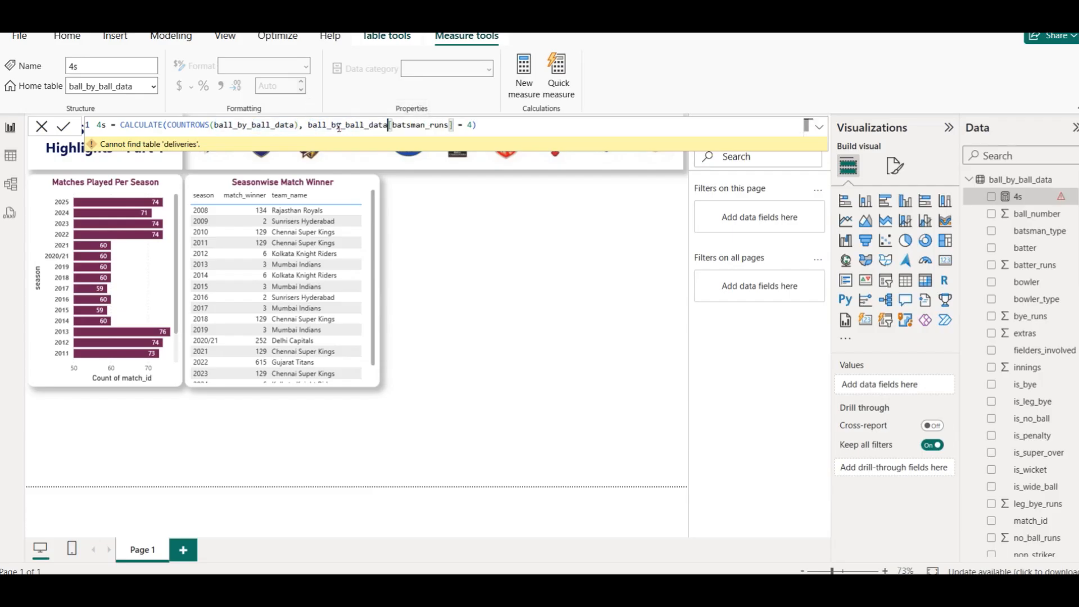
{"action": "left_click", "coordinate": [500, 126]}
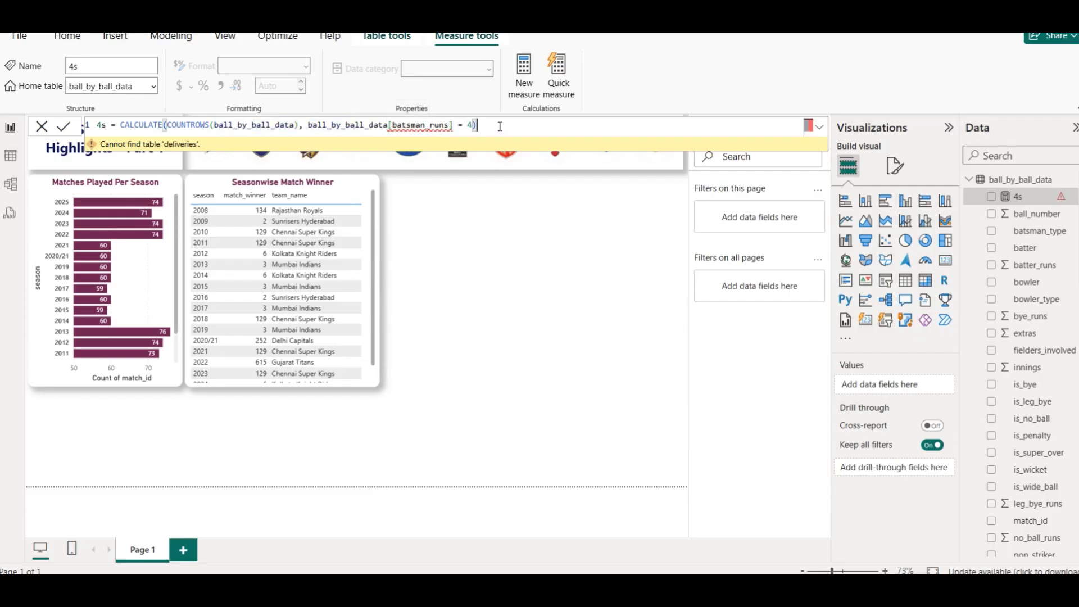
{"action": "left_click", "coordinate": [453, 125]}
{"action": "key", "text": "BackSpace"}
{"action": "key", "text": "BackSpace"}
{"action": "key", "text": "BackSpace"}
{"action": "key", "text": "BackSpace"}
{"action": "key", "text": "BackSpace"}
{"action": "key", "text": "BackSpace"}
{"action": "key", "text": "BackSpace"}
{"action": "key", "text": "BackSpace"}
{"action": "key", "text": "BackSpace"}
{"action": "key", "text": "BackSpace"}
{"action": "key", "text": "BackSpace"}
{"action": "key", "text": "BackSpace"}
{"action": "key", "text": "BackSpace"}
{"action": "key", "text": "BackSpace"}
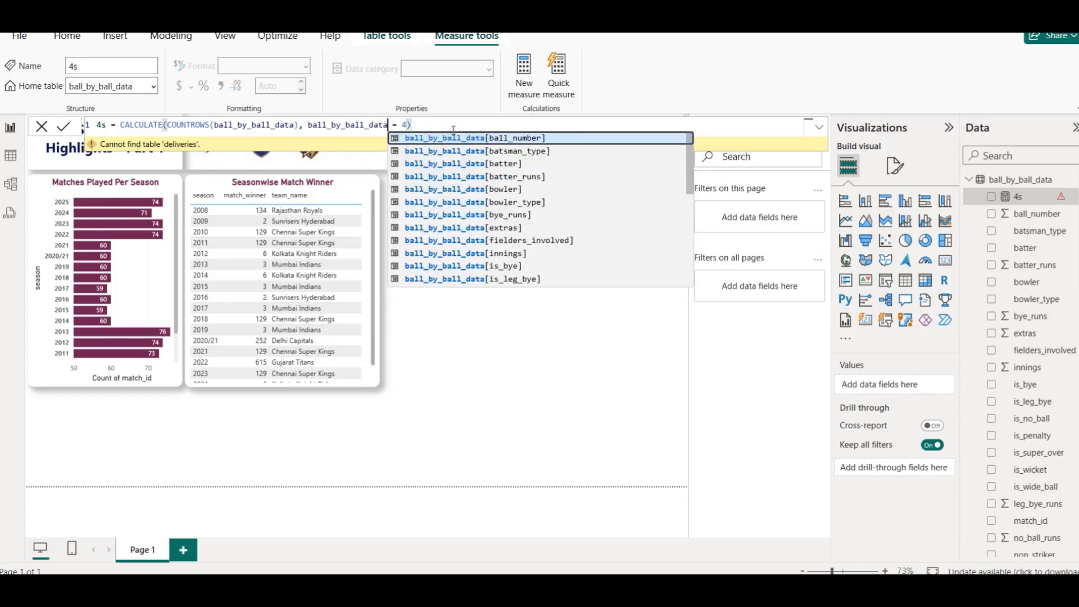
{"action": "key", "text": "Down"}
{"action": "key", "text": "Down"}
{"action": "key", "text": "Down"}
{"action": "key", "text": "Down"}
{"action": "key", "text": "Down"}
{"action": "key", "text": "Down"}
{"action": "key", "text": "Down"}
{"action": "key", "text": "Down"}
{"action": "key", "text": "Down"}
{"action": "key", "text": "Down"}
{"action": "key", "text": "Down"}
{"action": "key", "text": "Down"}
{"action": "key", "text": "Down"}
{"action": "key", "text": "Up"}
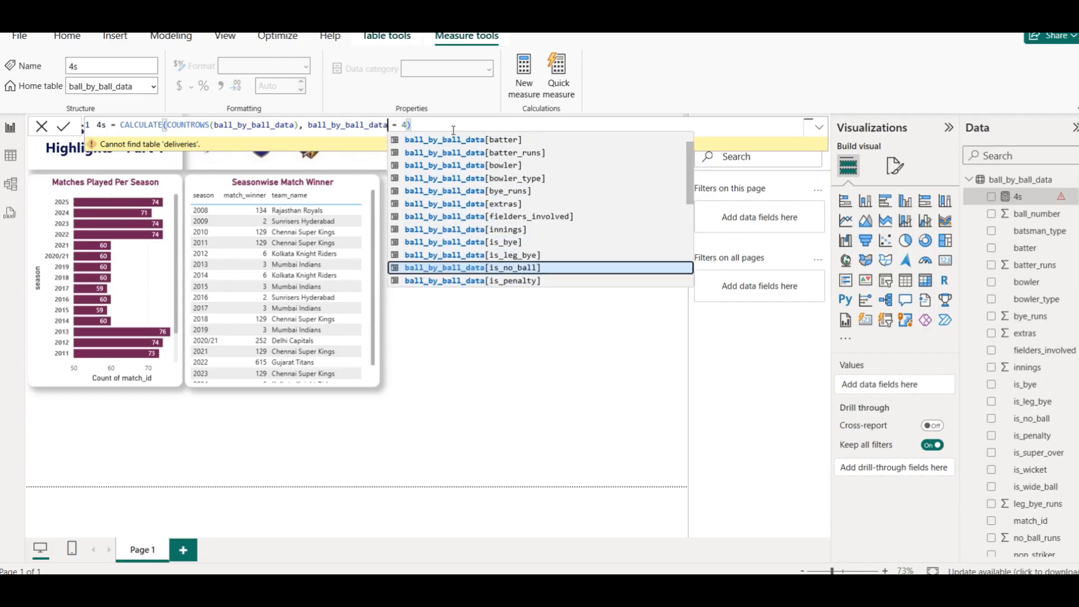
{"action": "key", "text": "Up"}
{"action": "key", "text": "Up"}
{"action": "key", "text": "Up"}
{"action": "key", "text": "Up"}
{"action": "key", "text": "Up"}
{"action": "key", "text": "Up"}
{"action": "key", "text": "Up"}
{"action": "key", "text": "Up"}
{"action": "key", "text": "Up"}
{"action": "key", "text": "Up"}
{"action": "key", "text": "Up"}
{"action": "key", "text": "Down"}
{"action": "key", "text": "Down"}
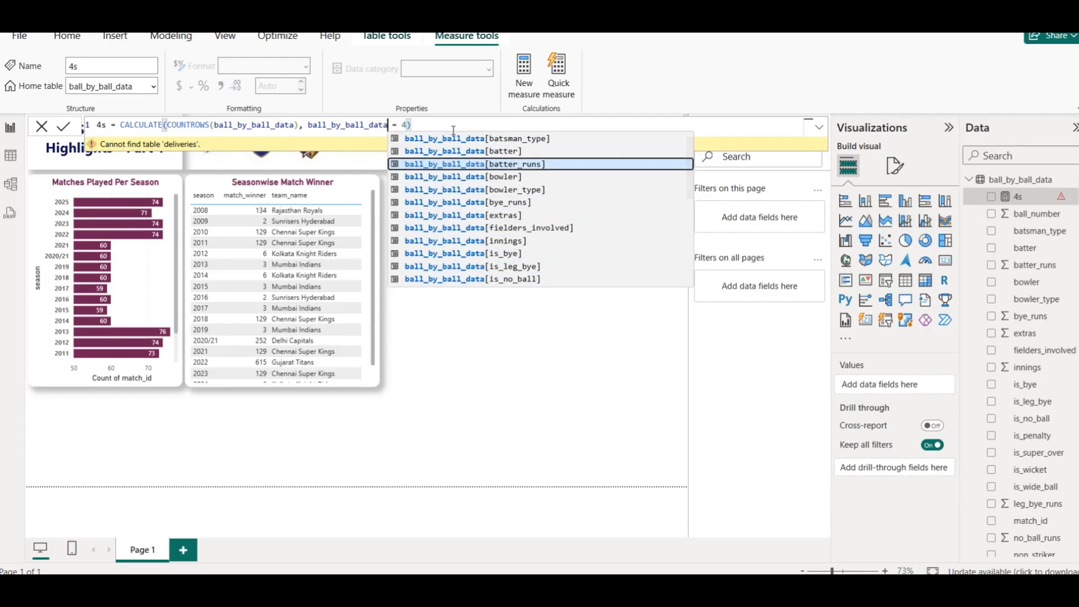
{"action": "key", "text": "Tab"}
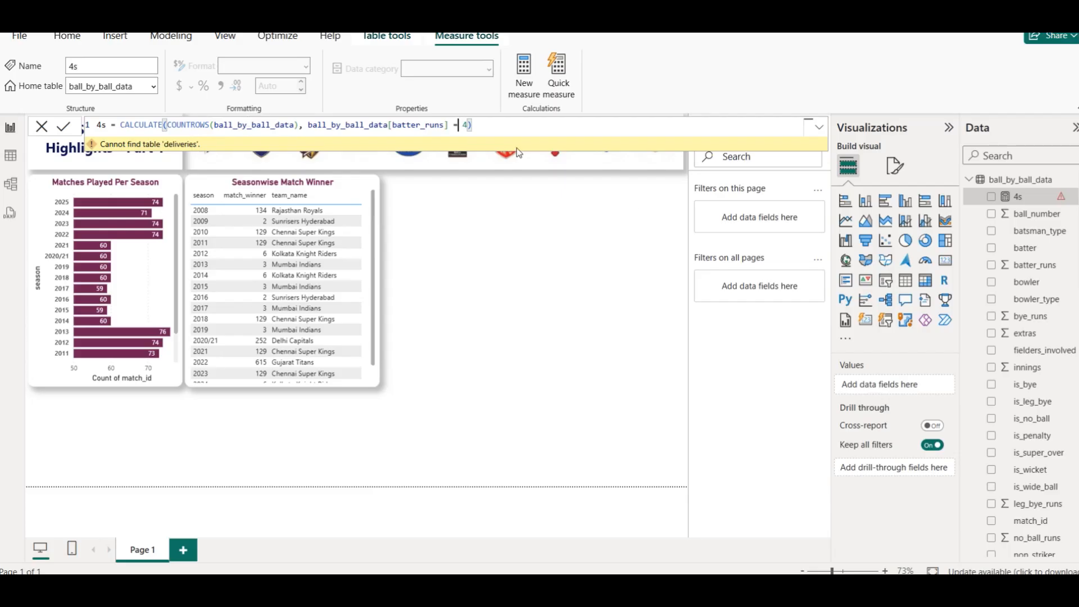
{"action": "left_click", "coordinate": [66, 128]}
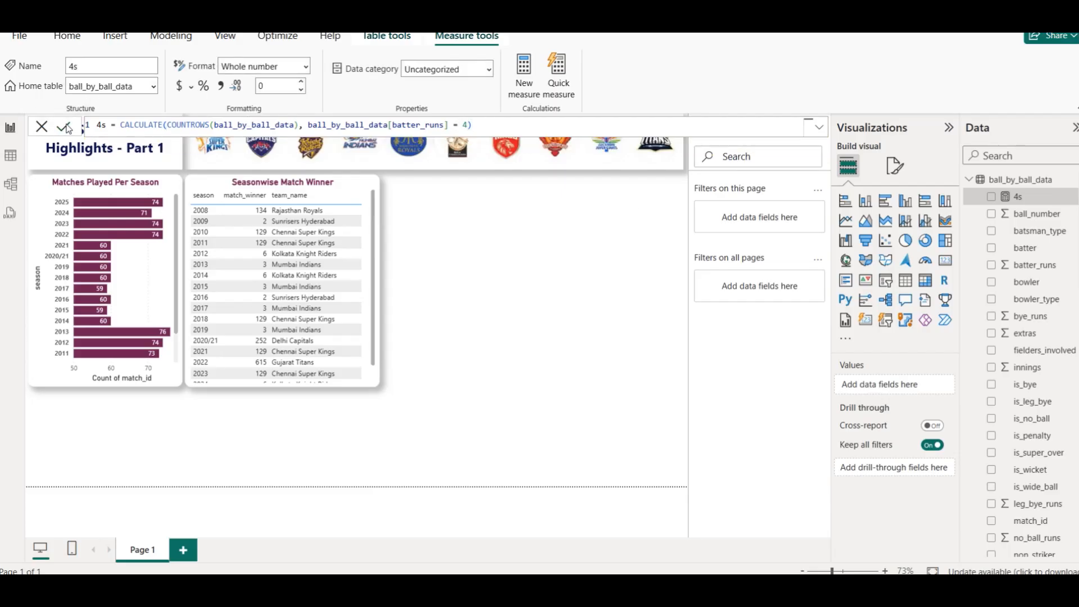
- Create a 6s measure in ball_by_ball_data counting rows where ball_by_ball_data[batter_runs] = 6
{"action": "left_click", "coordinate": [520, 127]}
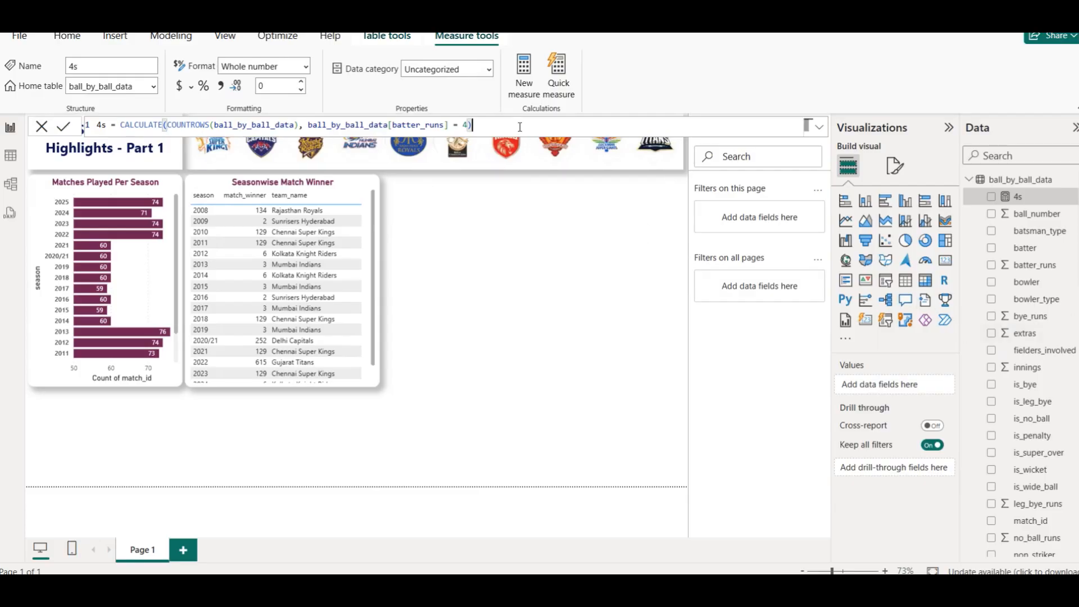
{"action": "right_click", "coordinate": [1019, 183]}
{"action": "left_click", "coordinate": [981, 204]}
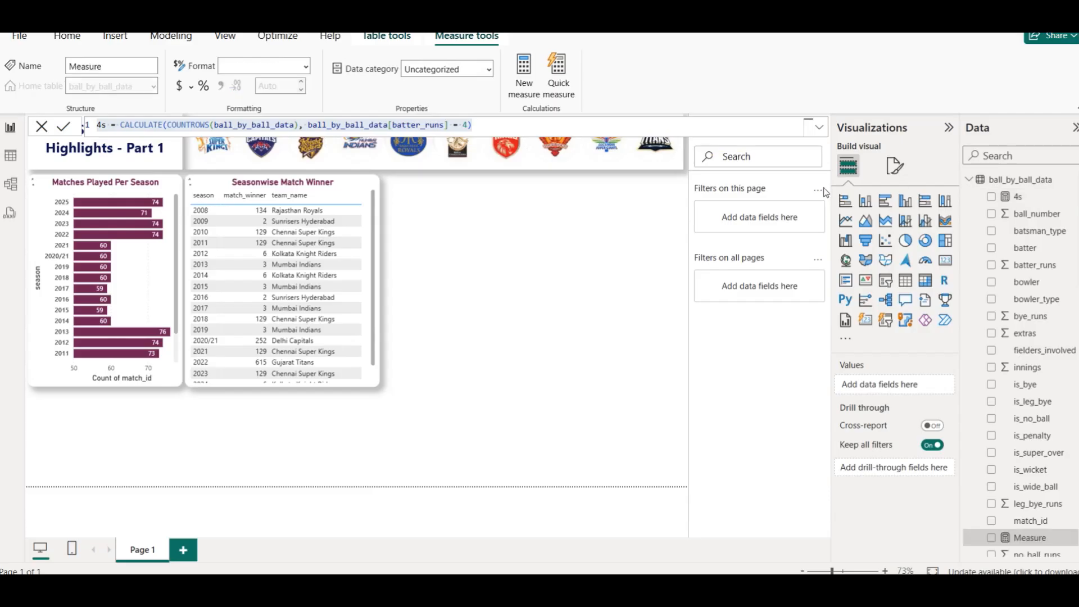
{"action": "key", "text": "ctrl+v"}
{"action": "double_click", "coordinate": [101, 124]}
{"action": "type", "text": "6s"}
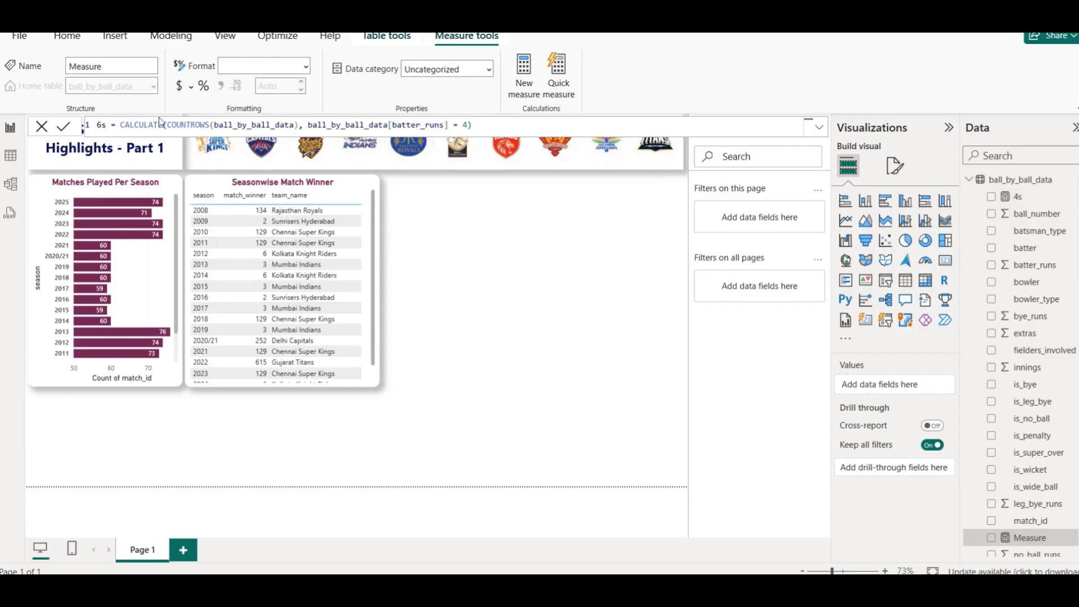
{"action": "left_click", "coordinate": [468, 125]}
{"action": "key", "text": "BackSpace"}
{"action": "type", "text": "6"}
{"action": "left_click", "coordinate": [64, 126]}
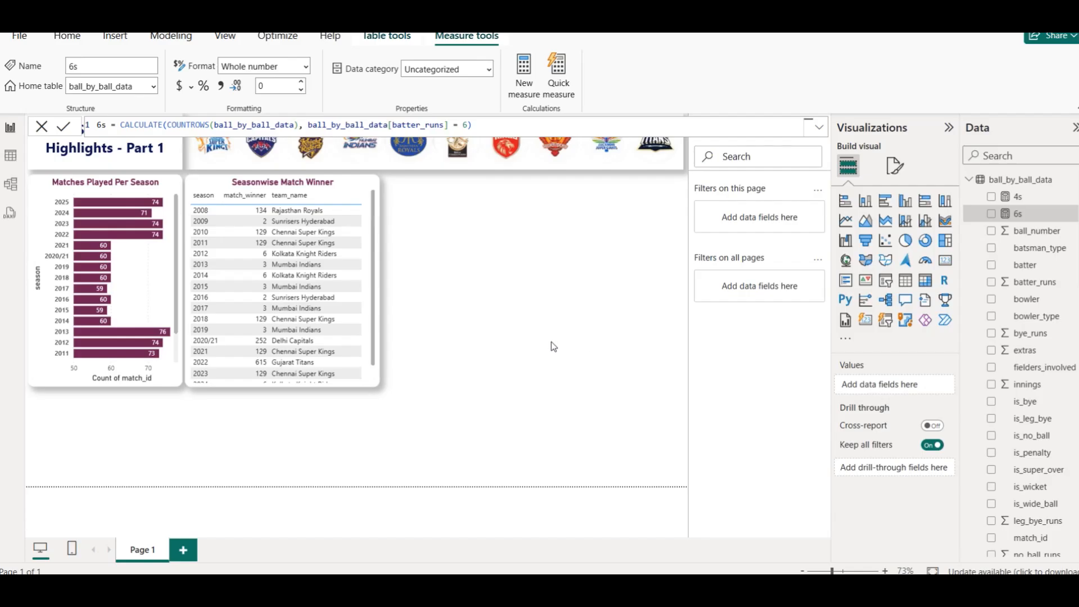
{"action": "left_click", "coordinate": [508, 290]}
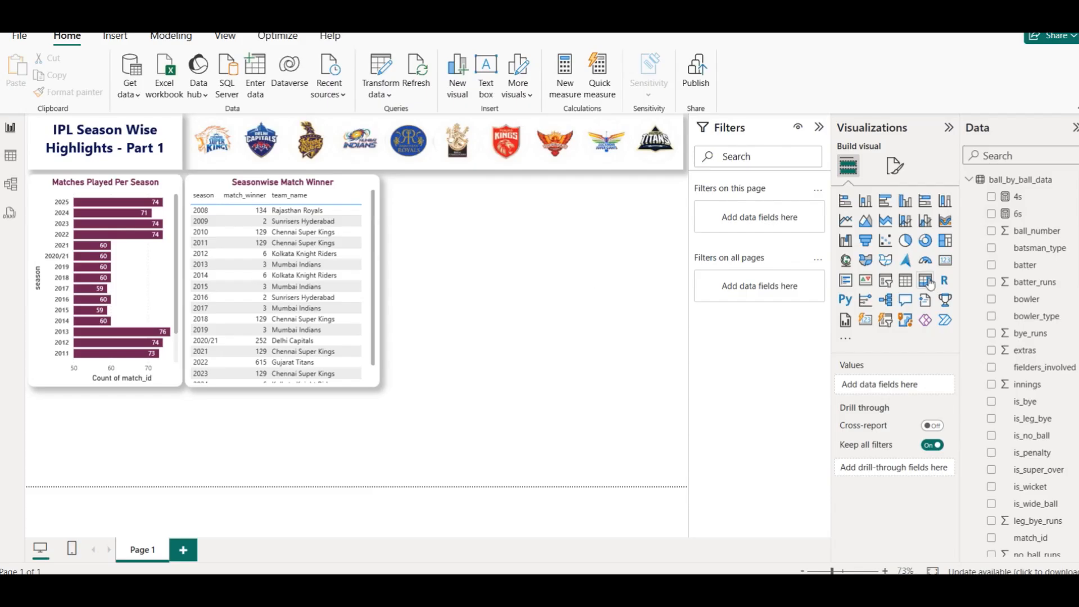
- Add a column chart, copy the table's formatting onto it, and plot 4s by the IPL_Finals season
{"action": "left_click", "coordinate": [907, 203]}
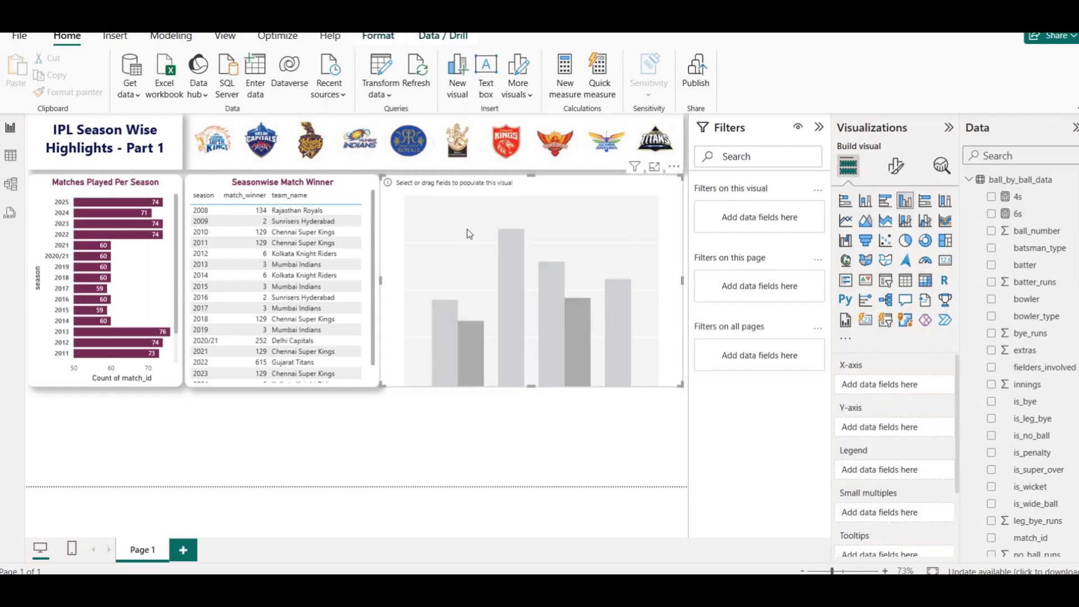
{"action": "left_click", "coordinate": [315, 190]}
{"action": "left_click", "coordinate": [67, 91]}
{"action": "left_click", "coordinate": [481, 231]}
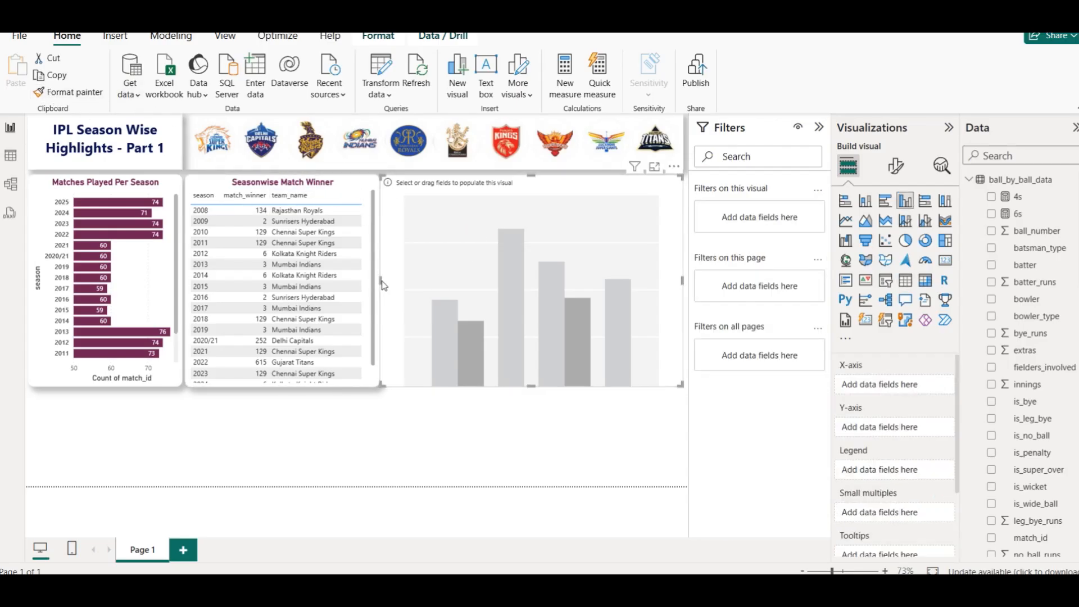
{"action": "left_click_drag", "start_coordinate": [386, 283], "coordinate": [390, 282]}
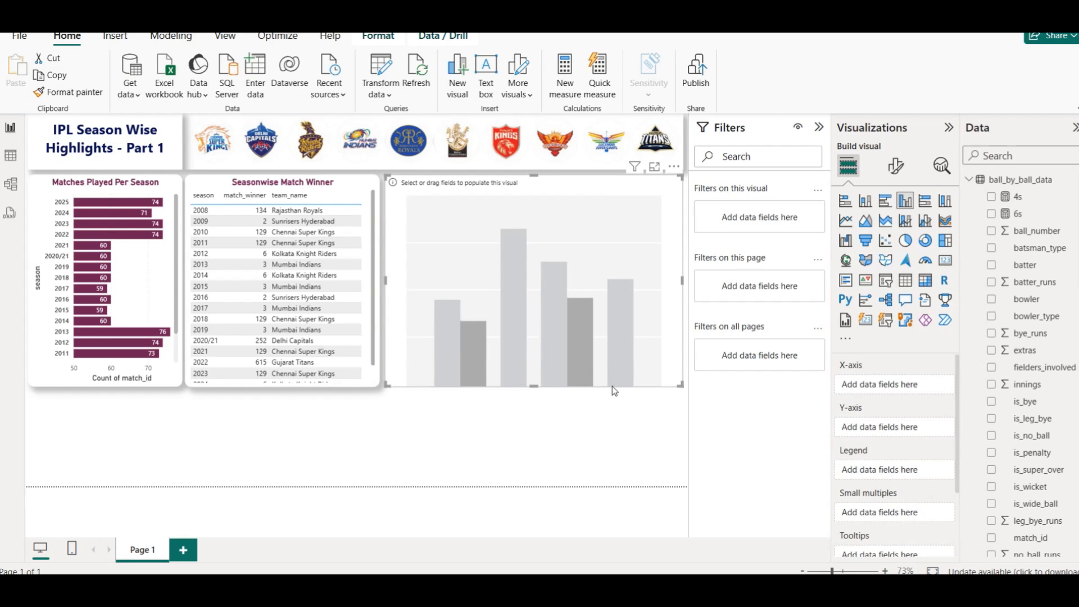
{"action": "left_click", "coordinate": [819, 127]}
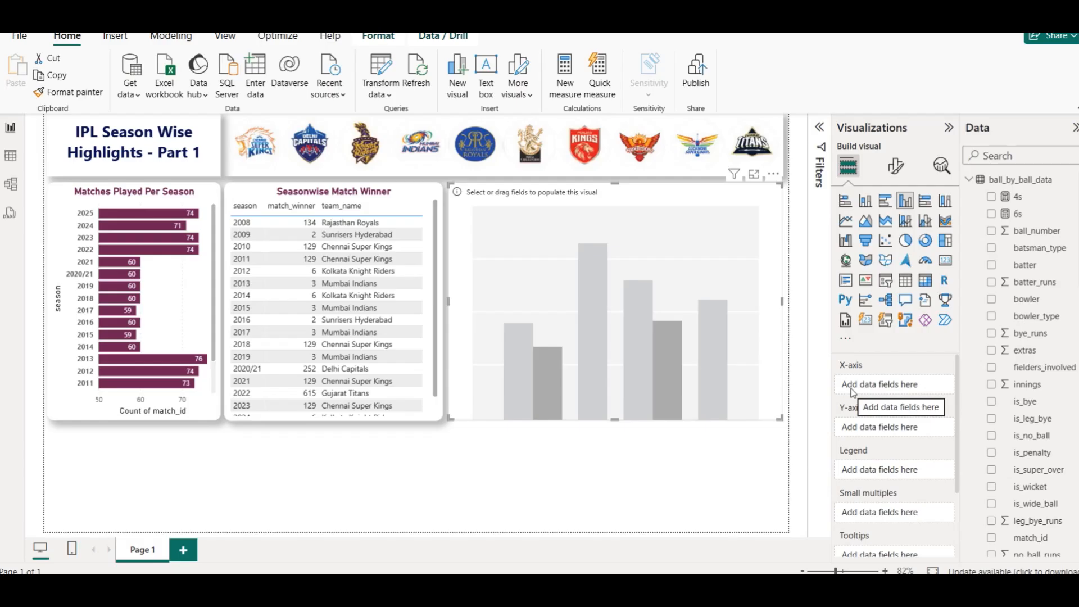
{"action": "scroll", "coordinate": [1056, 428], "scroll_direction": "down", "scroll_amount": 10}
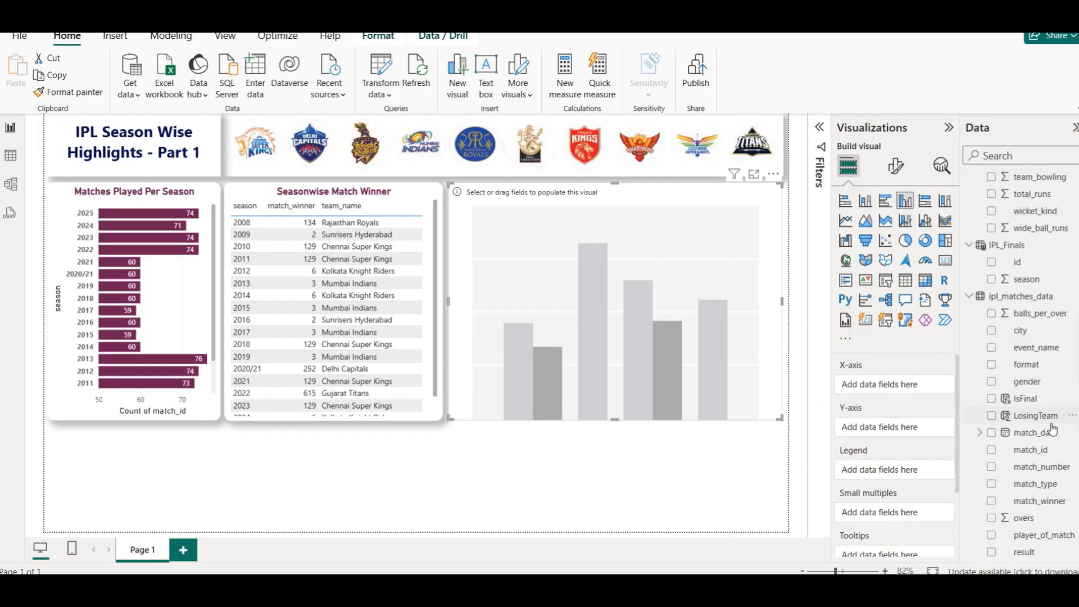
{"action": "scroll", "coordinate": [1021, 399], "scroll_direction": "up", "scroll_amount": 3}
{"action": "left_click_drag", "start_coordinate": [1027, 354], "coordinate": [878, 392]}
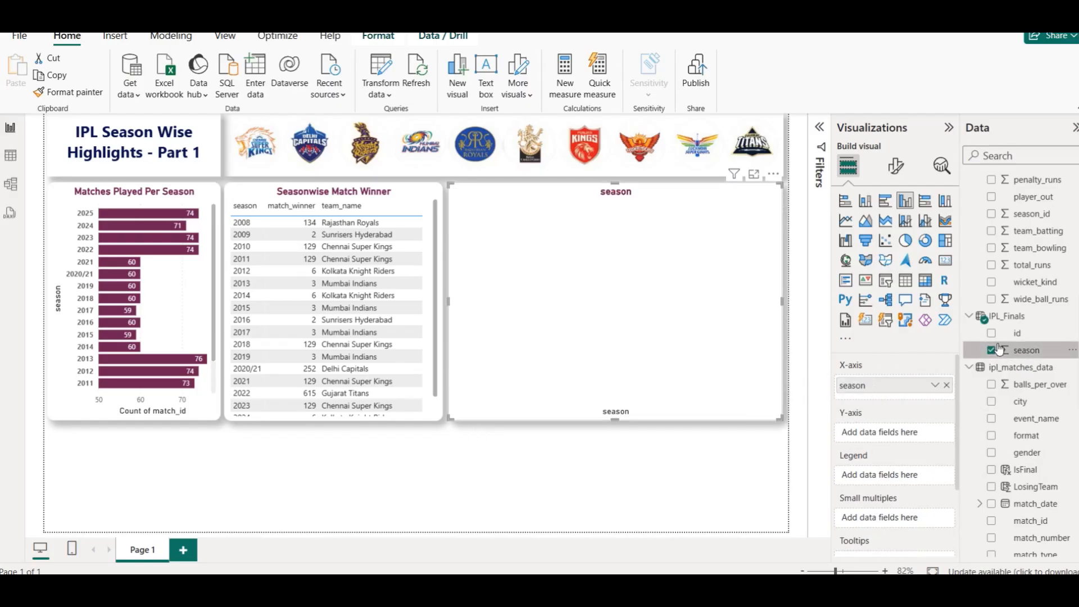
{"action": "scroll", "coordinate": [972, 217], "scroll_direction": "up", "scroll_amount": 10}
{"action": "left_click_drag", "start_coordinate": [1016, 196], "coordinate": [879, 424]}
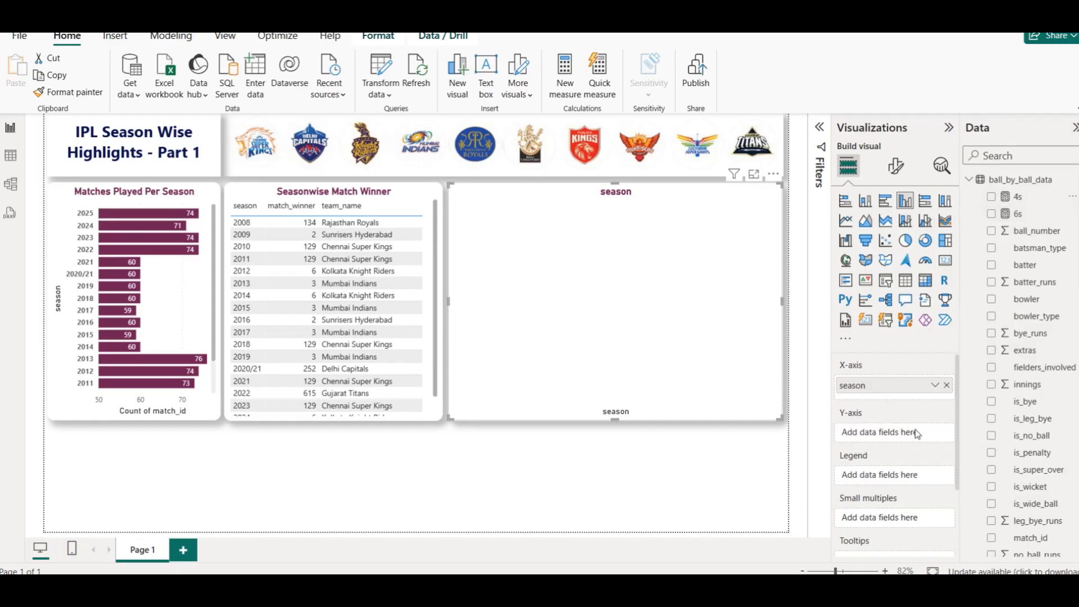
{"action": "left_click", "coordinate": [992, 197]}
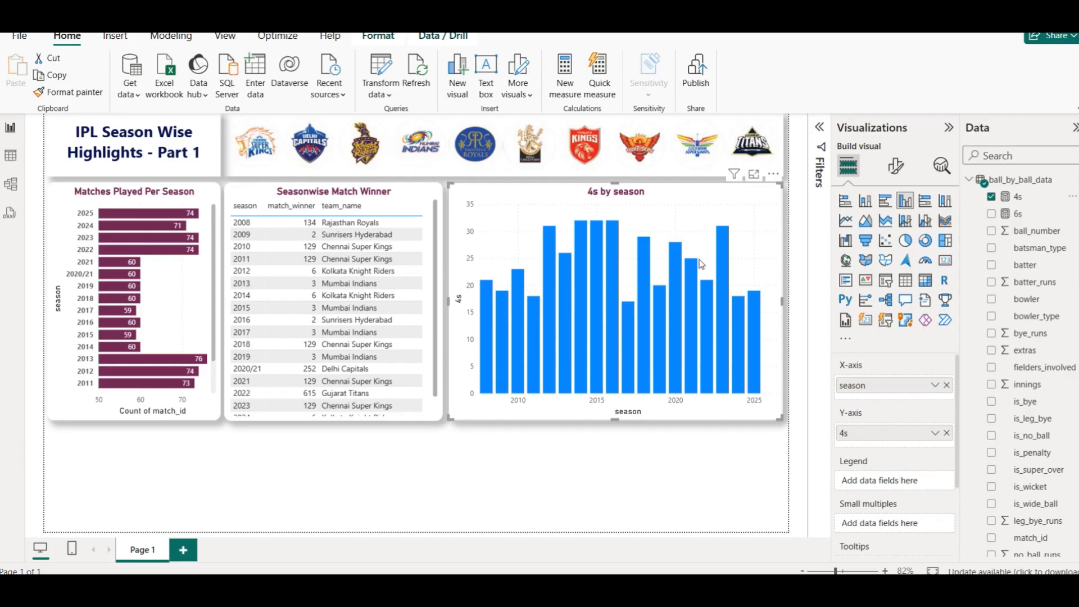
- Delete the 4s by season column chart
{"action": "mouse_move", "coordinate": [582, 234]}
{"action": "left_click", "coordinate": [819, 130]}
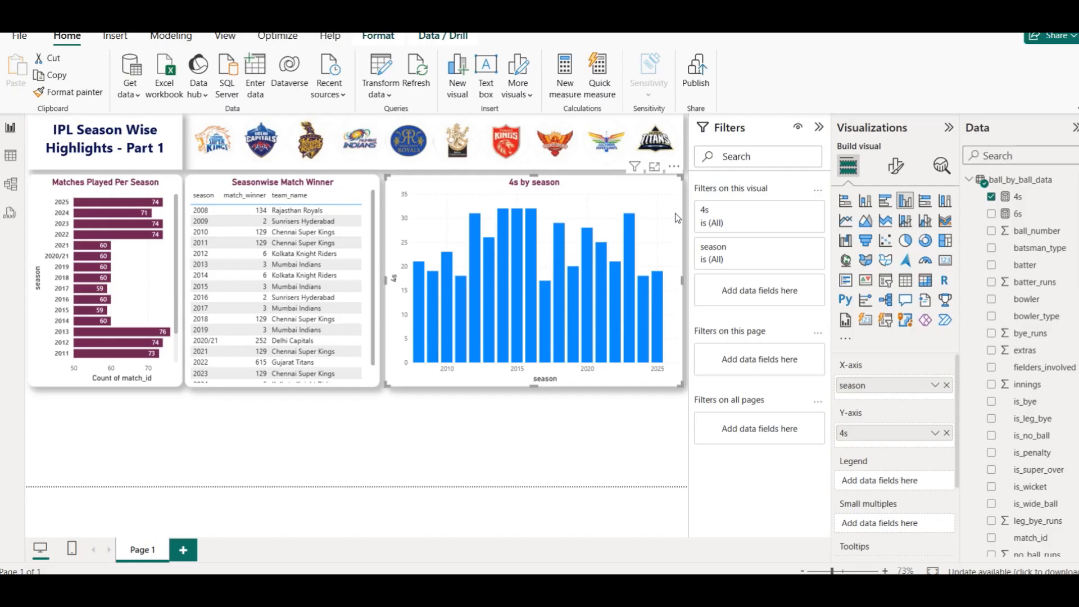
{"action": "left_click", "coordinate": [616, 423]}
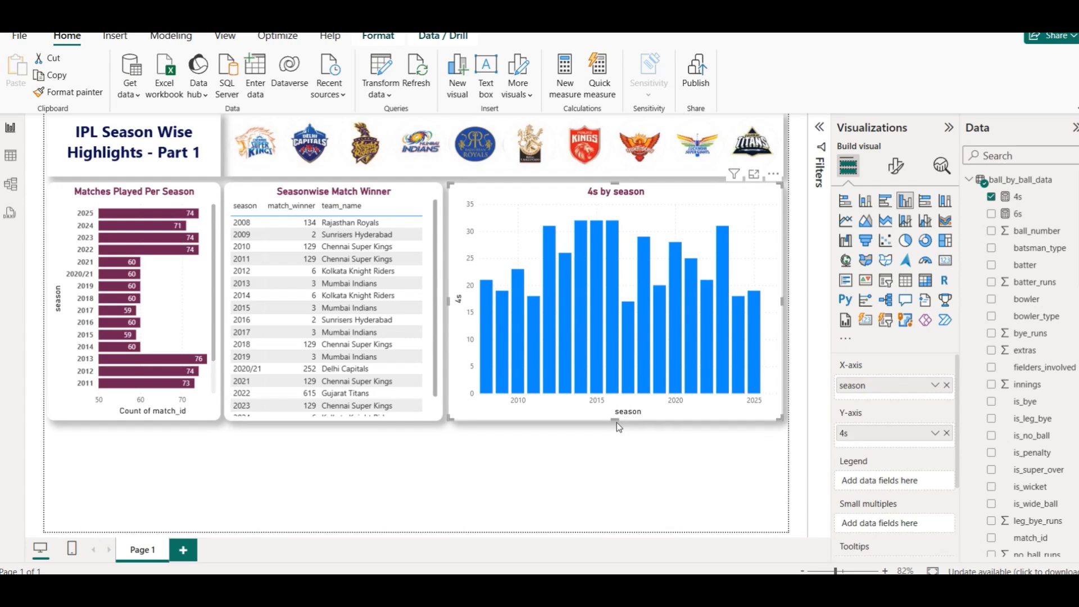
{"action": "key", "text": "Delete"}
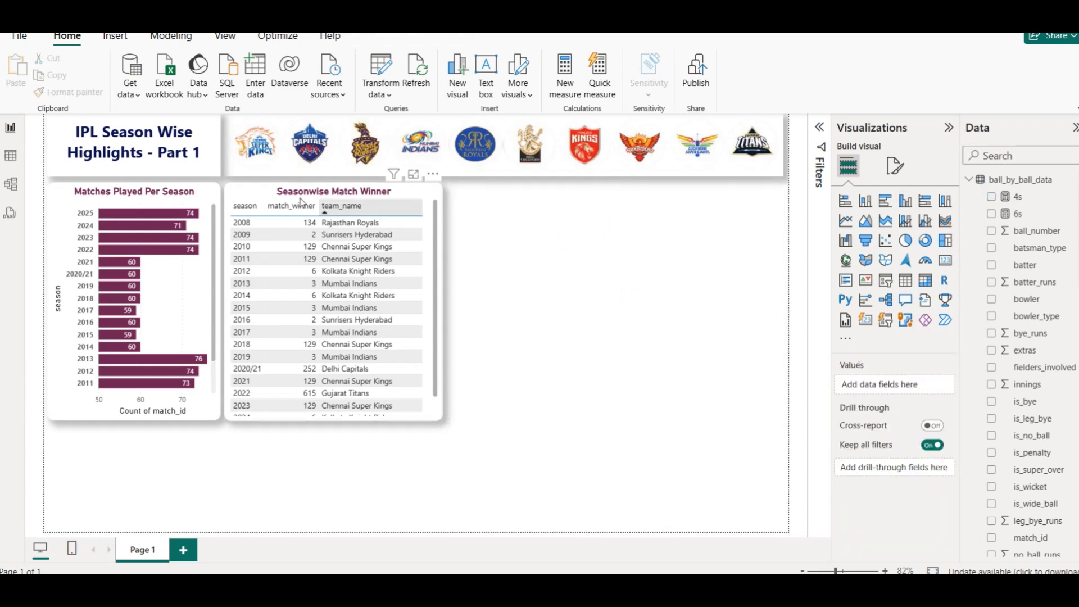
- Check the match winner table's filters, then add a column chart of 4s by ipl_matches_data season
{"action": "left_click", "coordinate": [433, 193]}
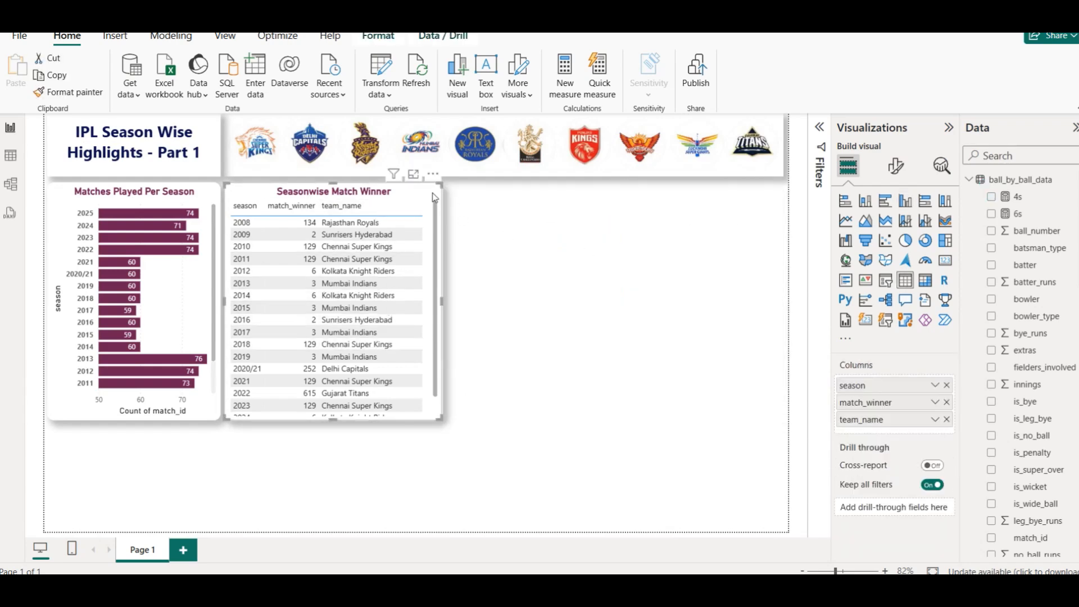
{"action": "left_click", "coordinate": [819, 127]}
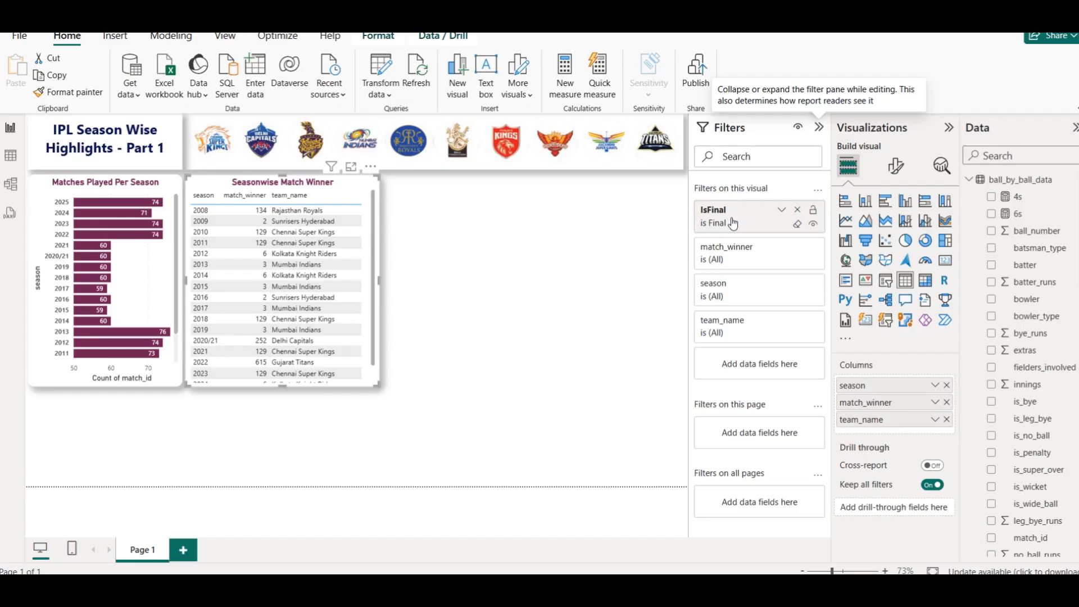
{"action": "left_click", "coordinate": [669, 243]}
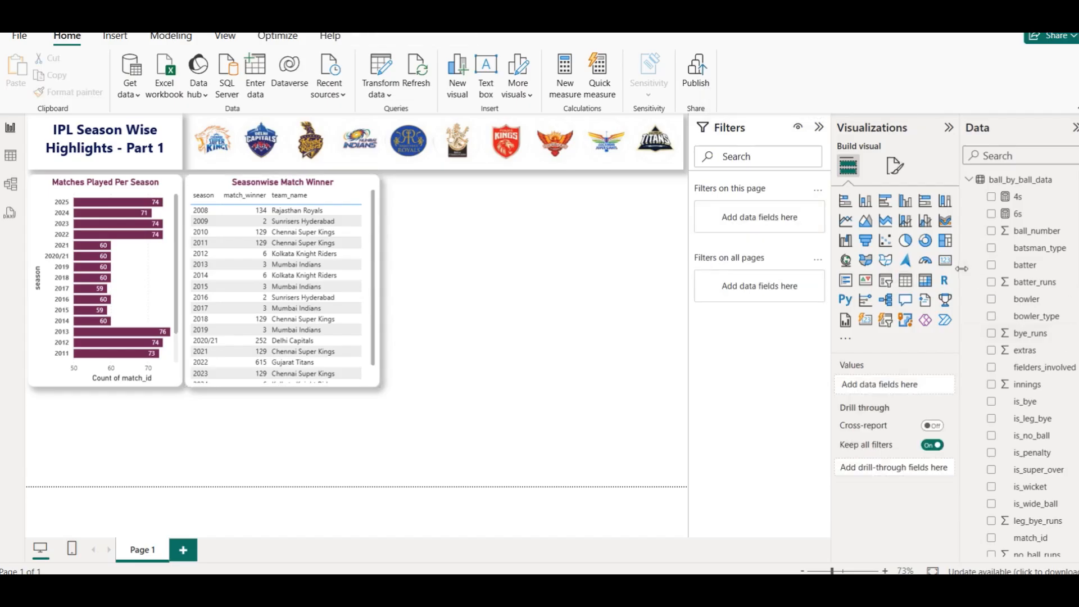
{"action": "left_click", "coordinate": [905, 201]}
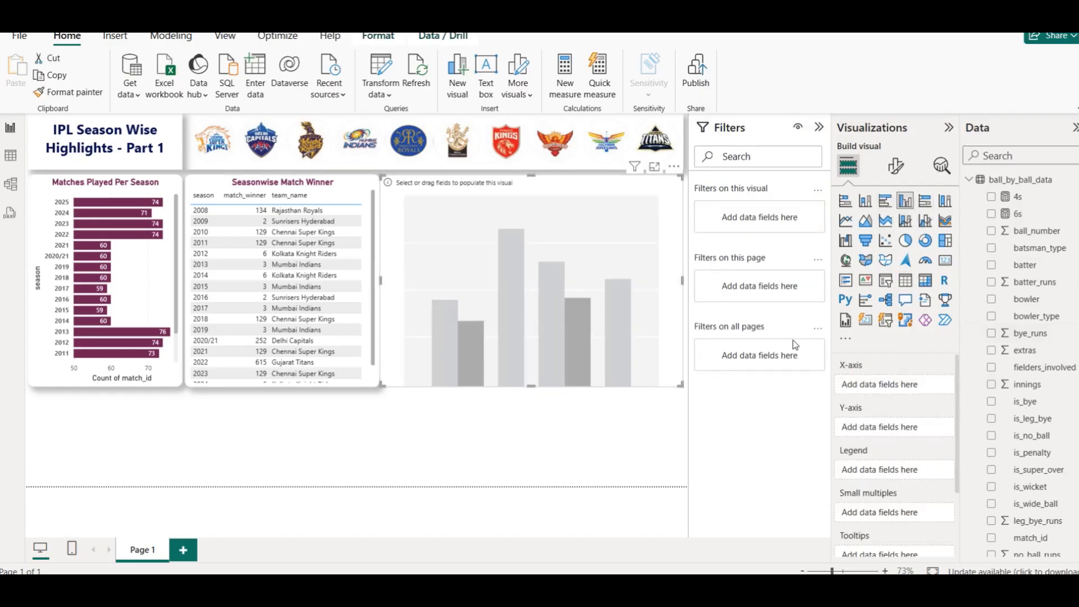
{"action": "scroll", "coordinate": [1029, 478], "scroll_direction": "down", "scroll_amount": 1}
{"action": "scroll", "coordinate": [1034, 548], "scroll_direction": "down", "scroll_amount": 10}
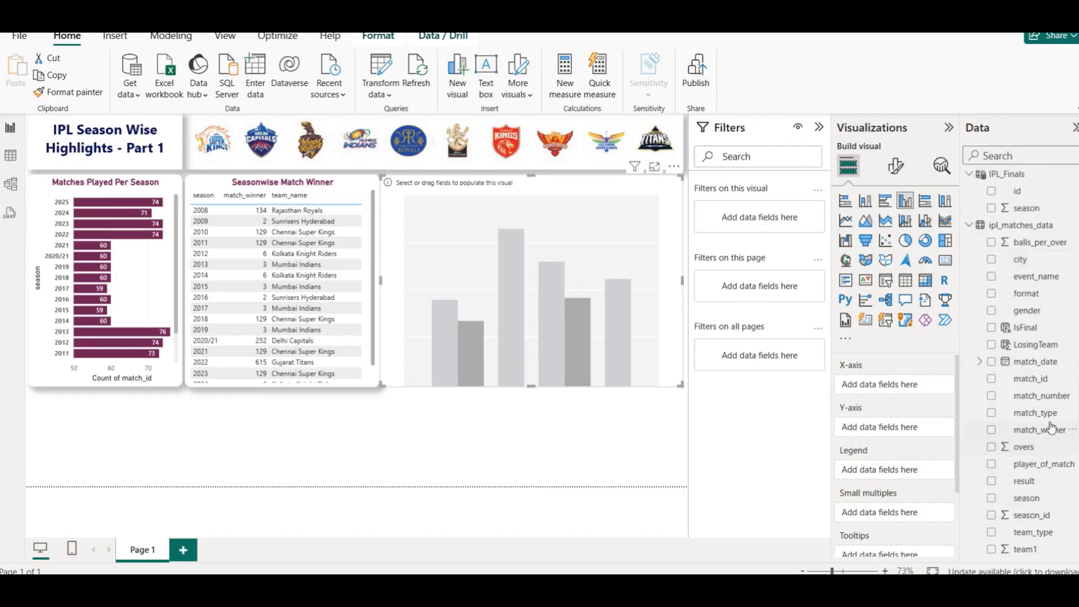
{"action": "left_click_drag", "start_coordinate": [1036, 498], "coordinate": [886, 383]}
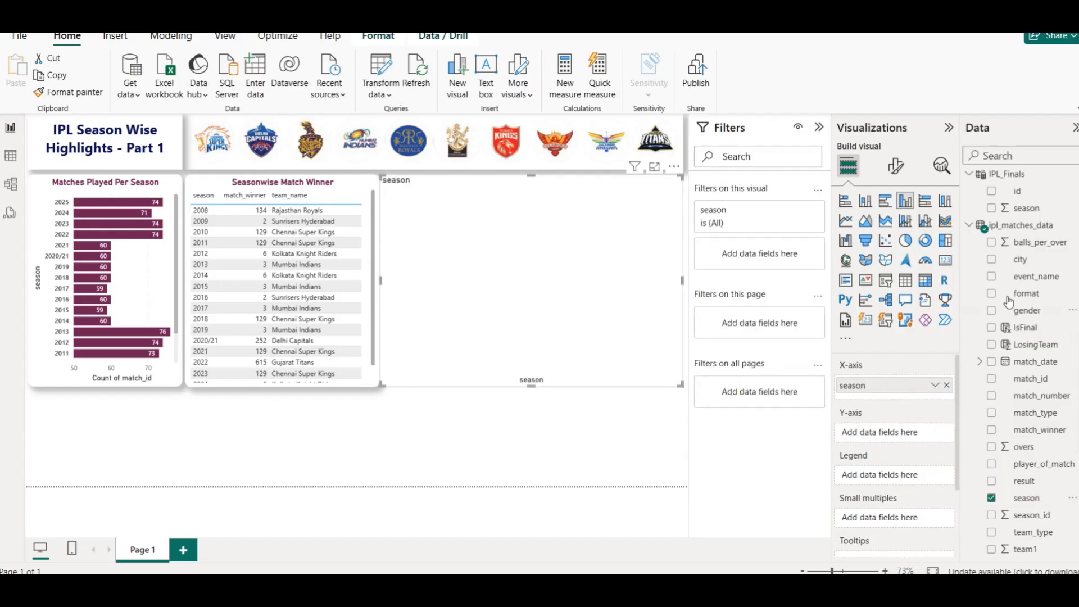
{"action": "scroll", "coordinate": [994, 310], "scroll_direction": "up", "scroll_amount": 10}
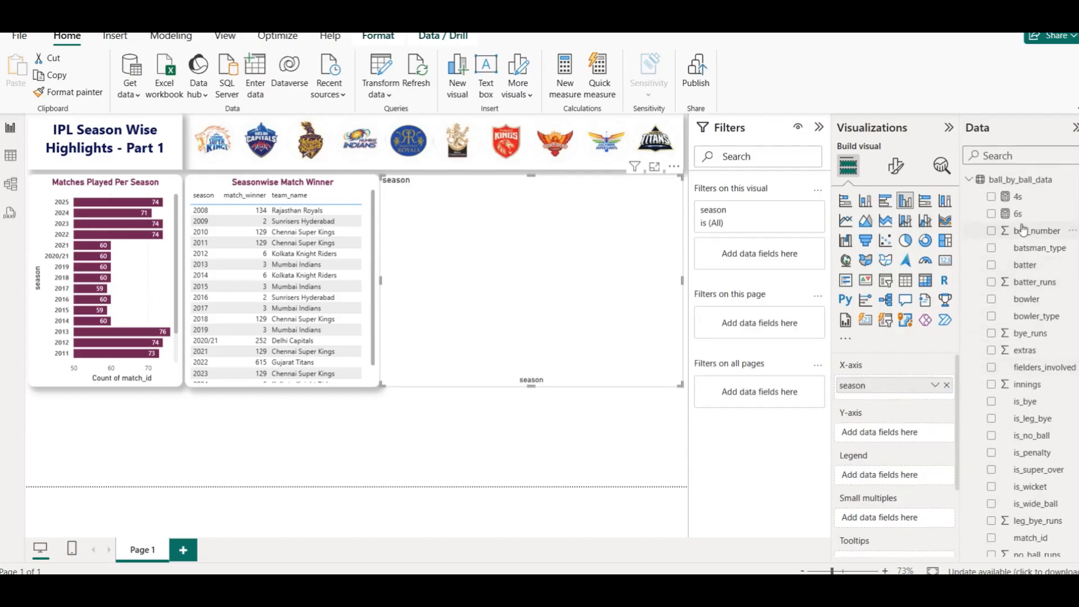
{"action": "left_click_drag", "start_coordinate": [1017, 196], "coordinate": [902, 434]}
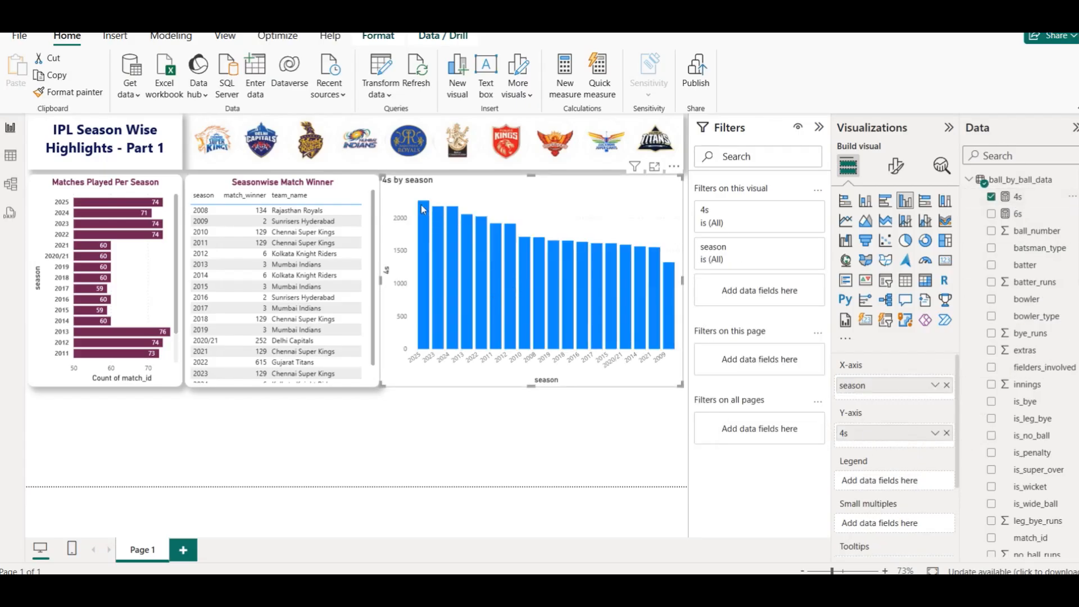
{"action": "mouse_move", "coordinate": [424, 210]}
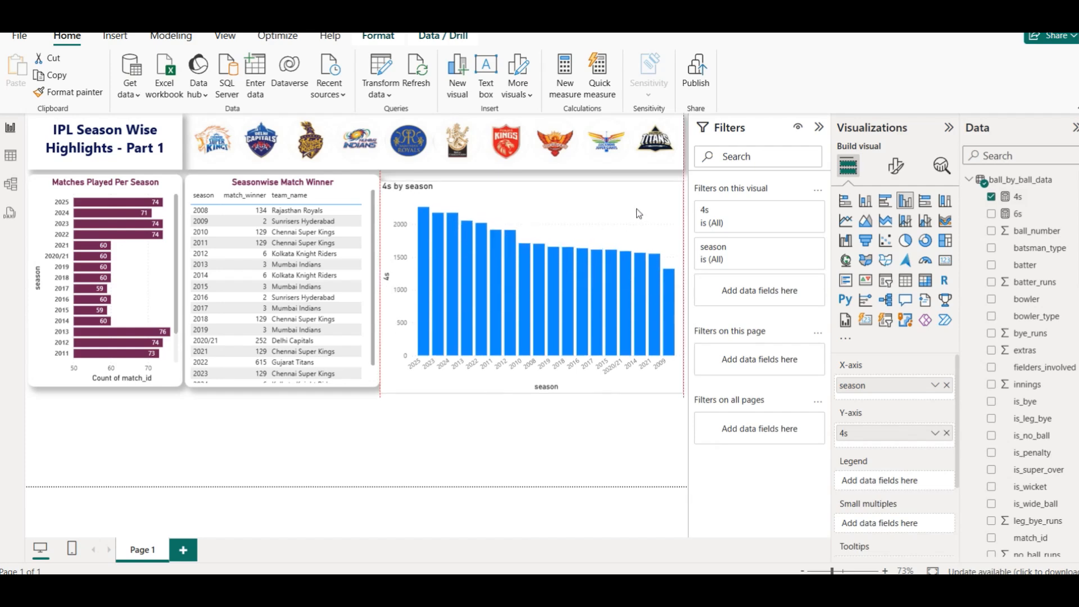
- Copy the Matches Played Per Season chart's formatting onto the 4s chart and nudge its left edge
{"action": "left_click", "coordinate": [39, 176]}
{"action": "left_click", "coordinate": [67, 92]}
{"action": "left_click", "coordinate": [394, 279]}
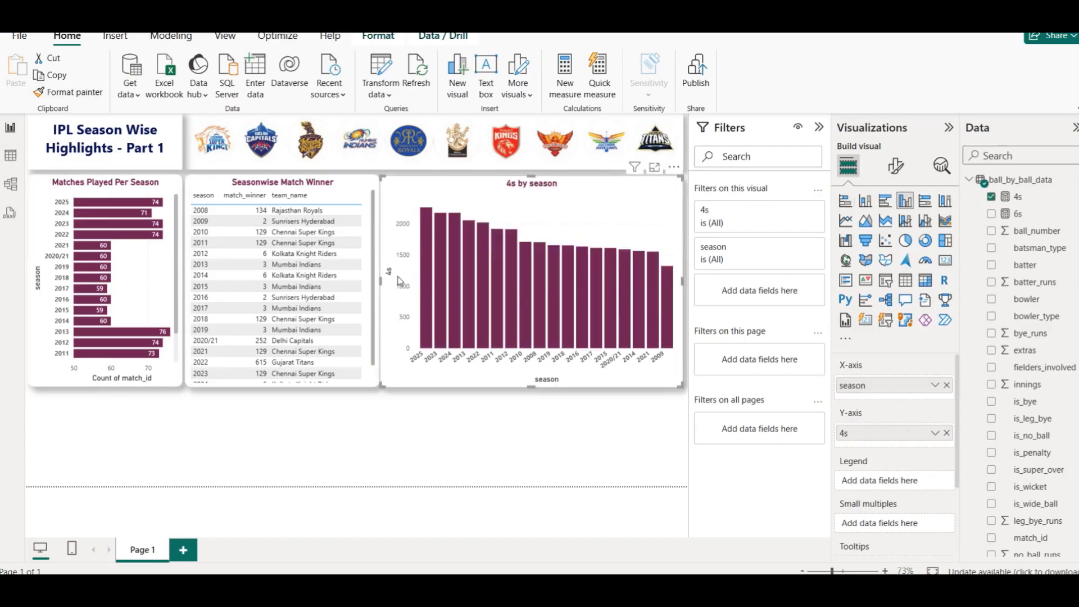
{"action": "left_click_drag", "start_coordinate": [381, 281], "coordinate": [385, 285]}
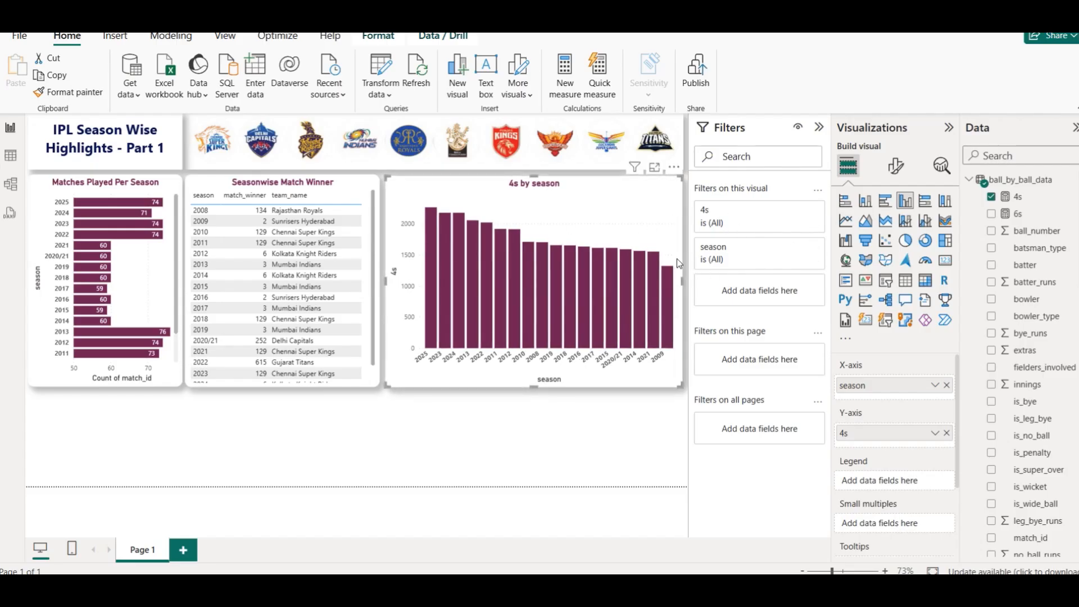
{"action": "mouse_move", "coordinate": [512, 316]}
- Add the 6s measure to the chart's Y-axis alongside 4s
{"action": "left_click", "coordinate": [991, 215]}
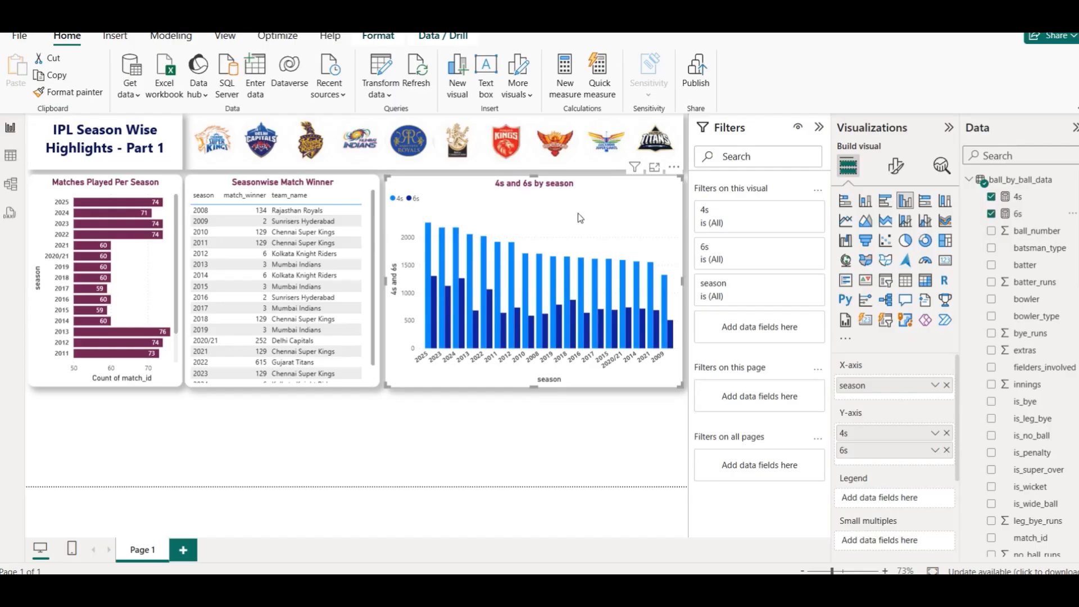
{"action": "left_click", "coordinate": [896, 177]}
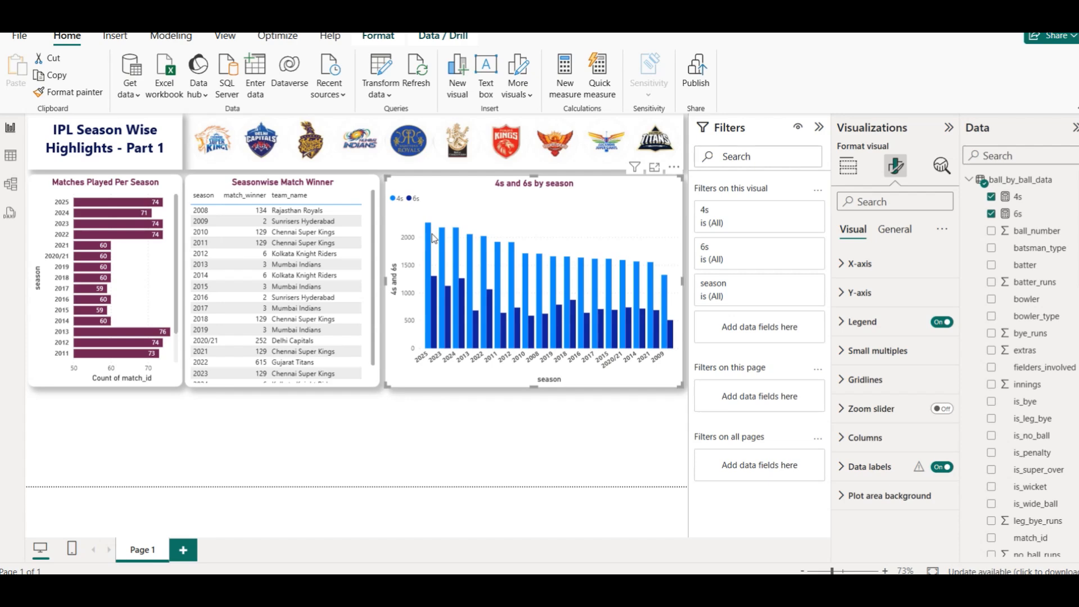
{"action": "mouse_move", "coordinate": [431, 237]}
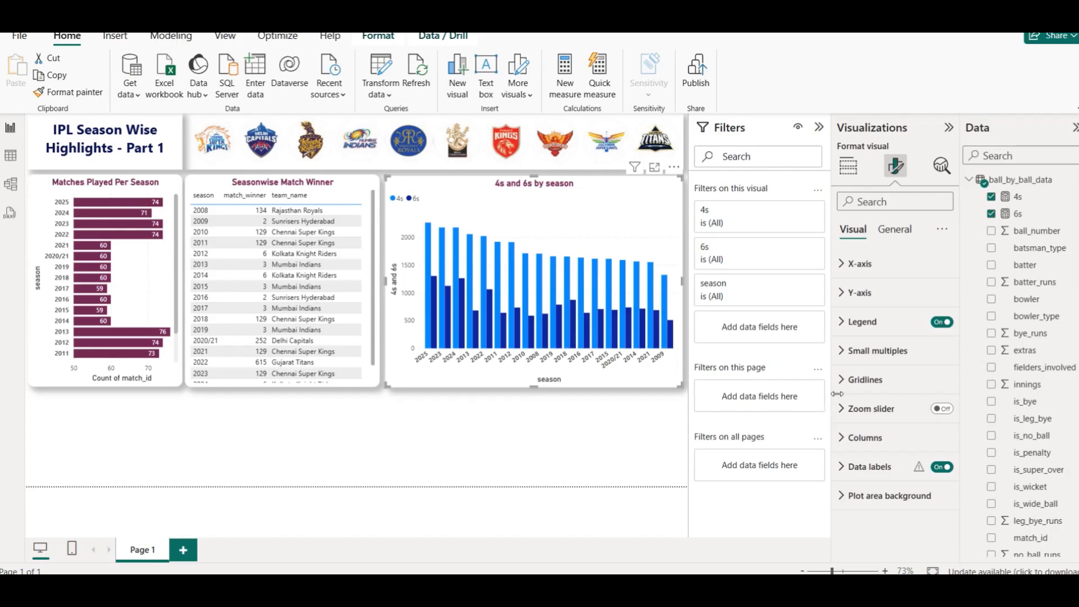
- Colour the chart's 4s column series maroon
{"action": "left_click", "coordinate": [866, 437]}
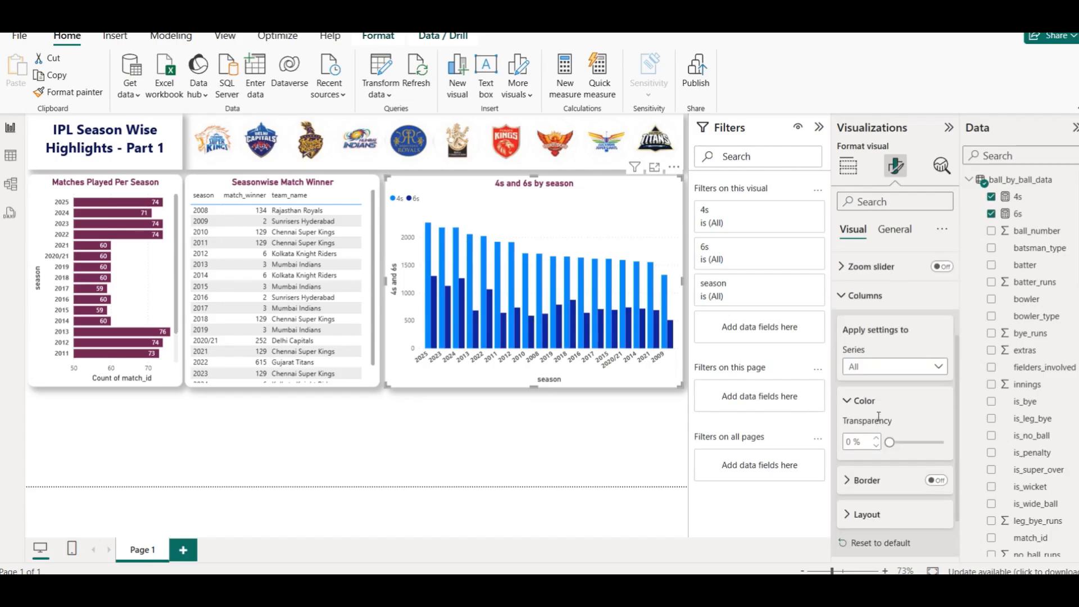
{"action": "left_click", "coordinate": [889, 373]}
{"action": "left_click", "coordinate": [892, 373]}
{"action": "left_click", "coordinate": [895, 366]}
{"action": "left_click", "coordinate": [882, 401]}
{"action": "left_click", "coordinate": [861, 437]}
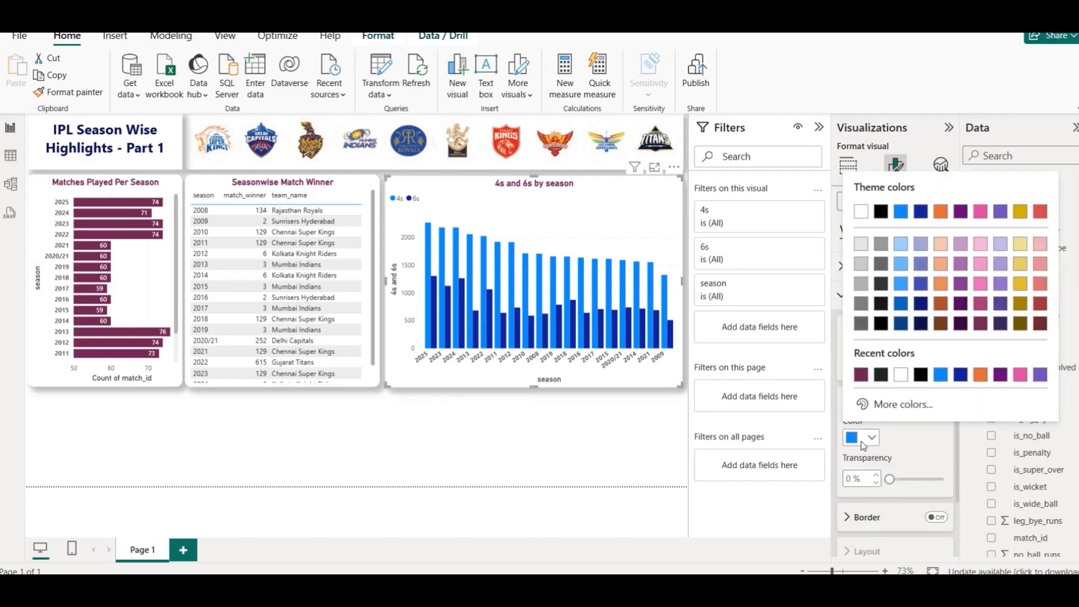
{"action": "left_click", "coordinate": [857, 375]}
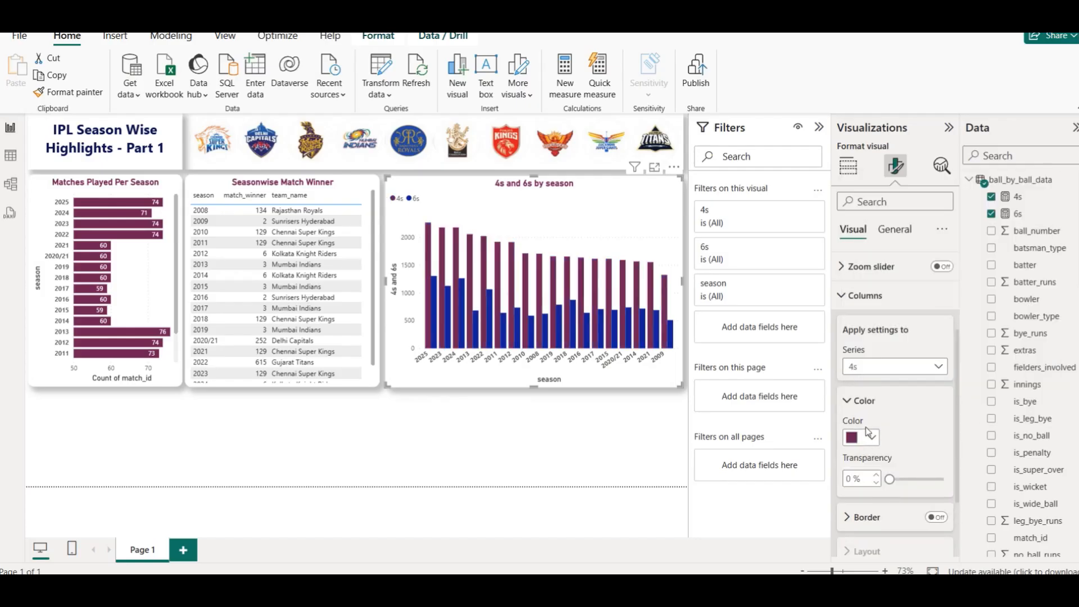
- Colour the chart's 6s column series light blue and deselect the chart
{"action": "left_click", "coordinate": [887, 367]}
{"action": "left_click", "coordinate": [887, 414]}
{"action": "left_click", "coordinate": [861, 437]}
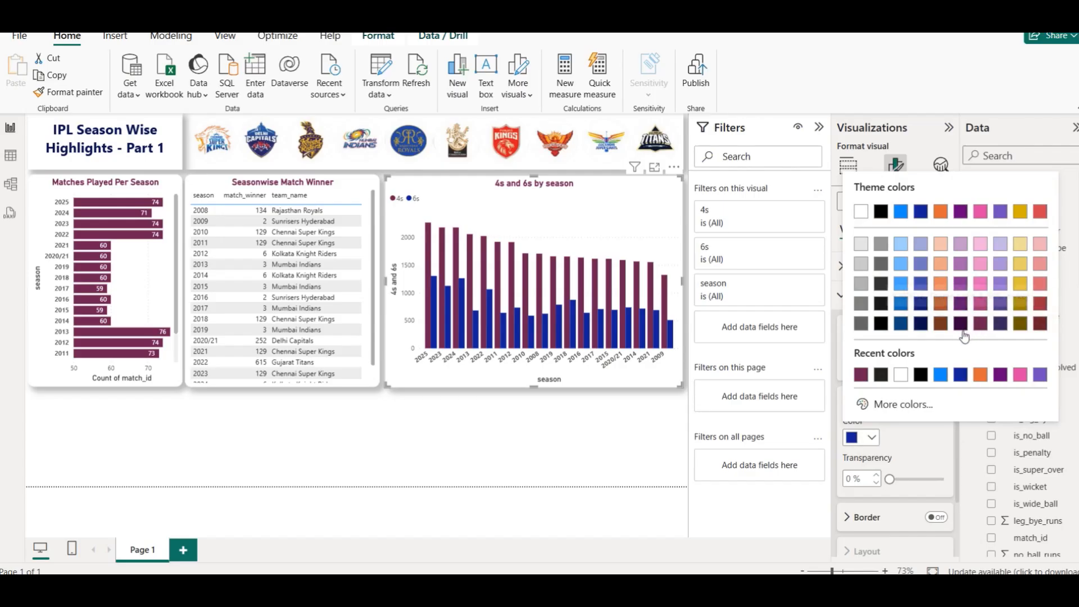
{"action": "left_click", "coordinate": [902, 324]}
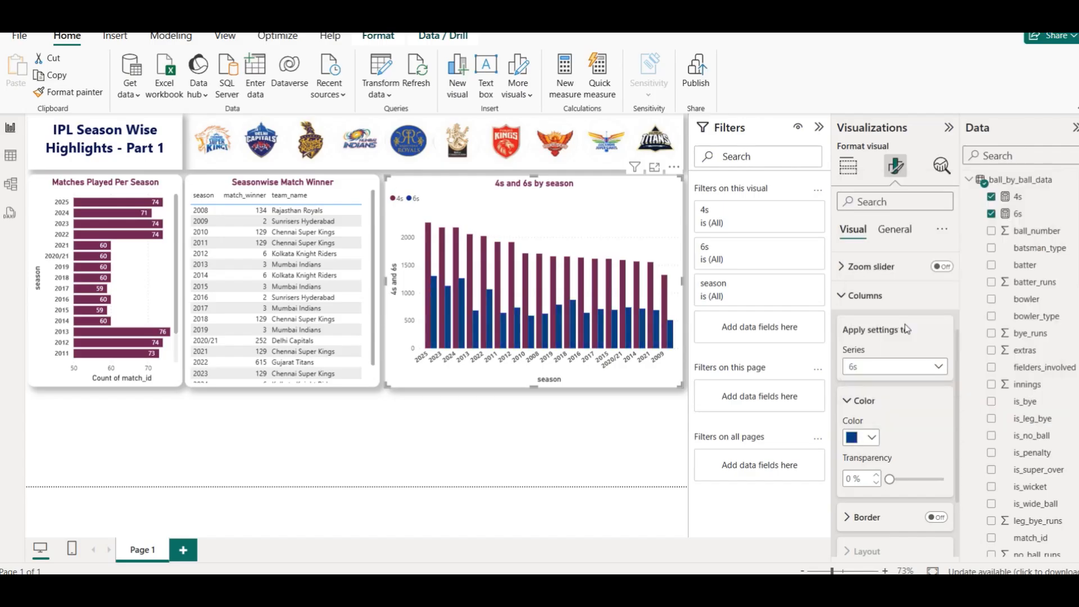
{"action": "left_click", "coordinate": [866, 437]}
{"action": "left_click", "coordinate": [901, 284]}
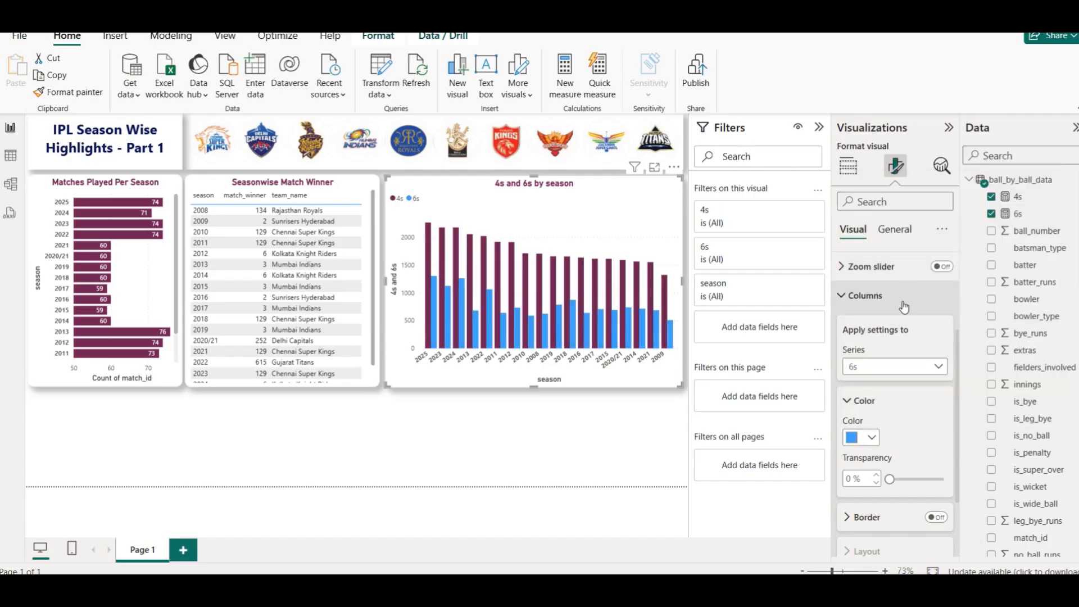
{"action": "left_click", "coordinate": [572, 513]}
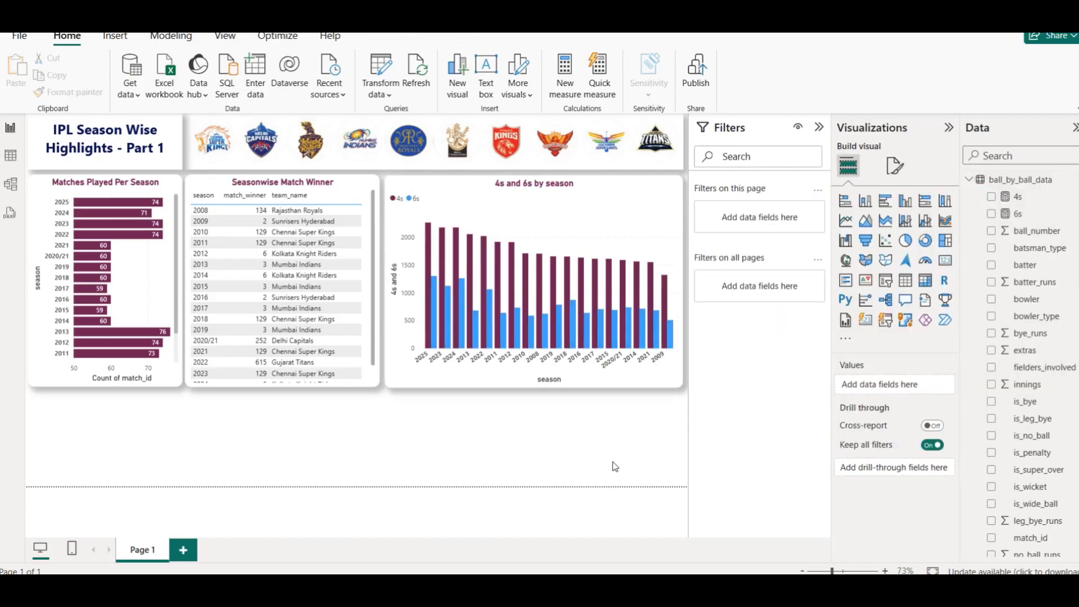
{"action": "left_click", "coordinate": [820, 129]}
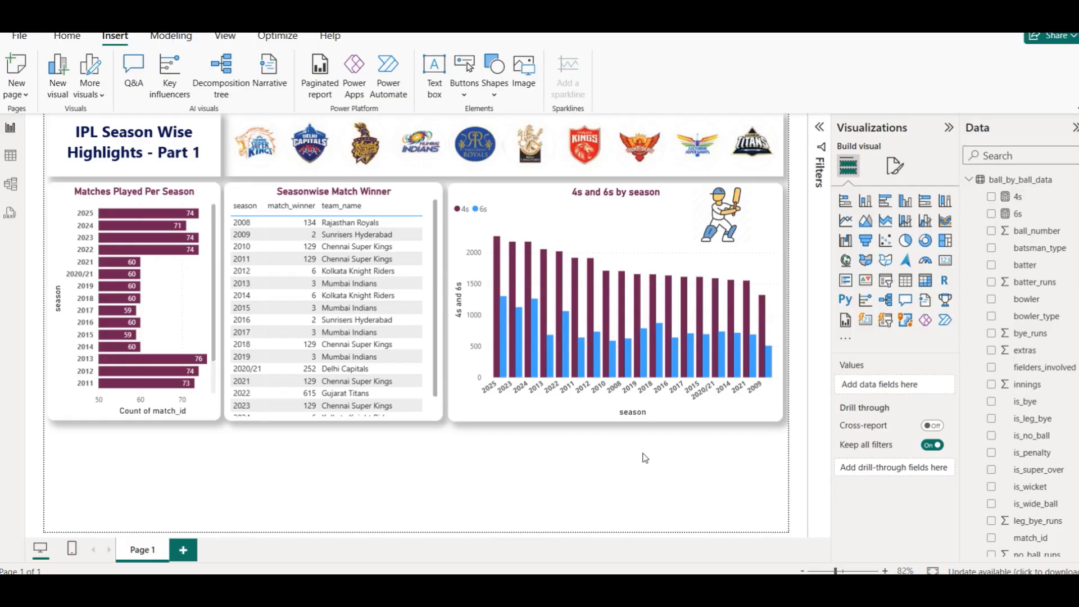
- Add a card visual in the empty area below the 4s and 6s chart showing the count of match_id
{"action": "left_click", "coordinate": [944, 262]}
{"action": "left_click_drag", "start_coordinate": [211, 467], "coordinate": [774, 463]}
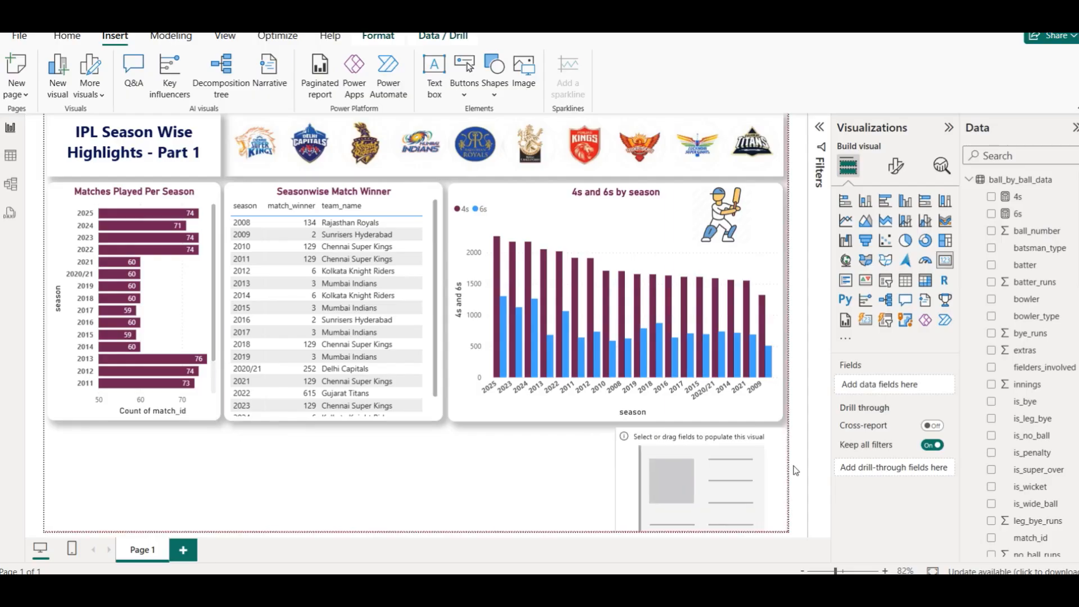
{"action": "left_click_drag", "start_coordinate": [612, 483], "coordinate": [655, 481]}
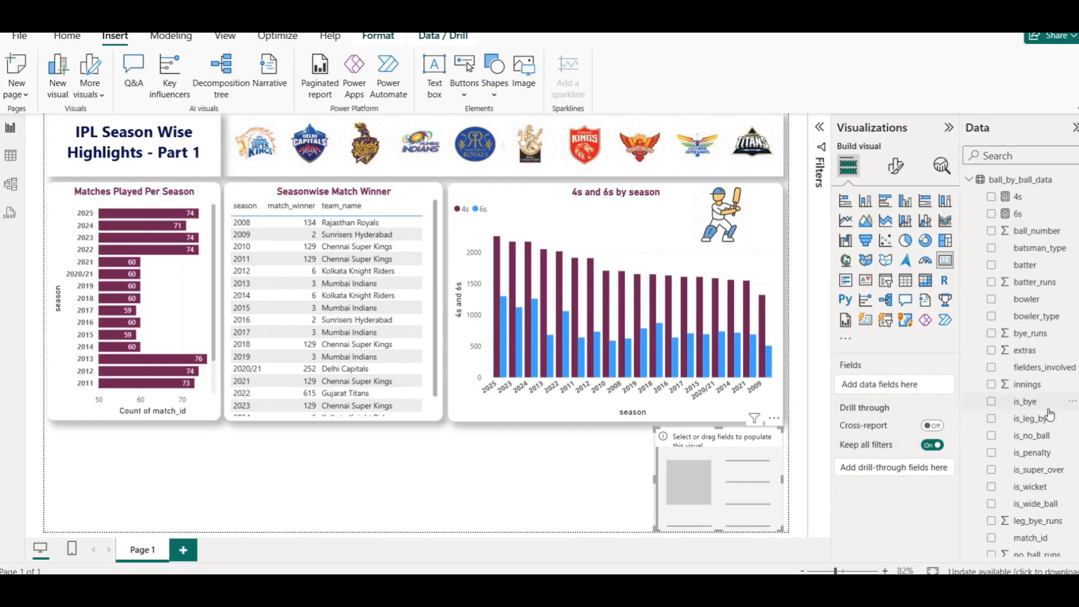
{"action": "scroll", "coordinate": [1046, 408], "scroll_direction": "down", "scroll_amount": 3}
{"action": "scroll", "coordinate": [1043, 403], "scroll_direction": "down", "scroll_amount": 6}
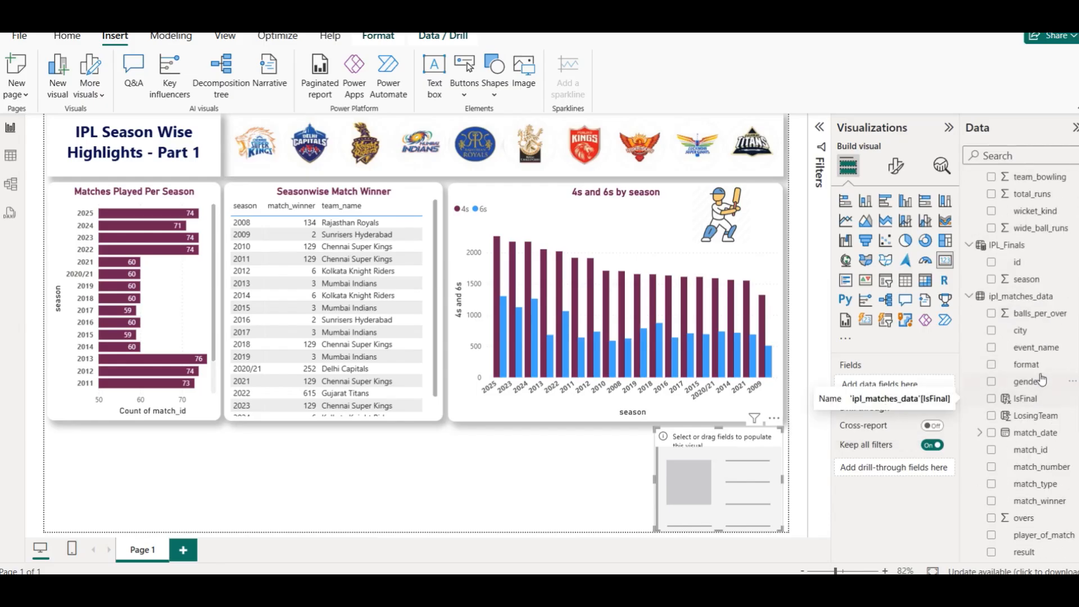
{"action": "left_click_drag", "start_coordinate": [1031, 450], "coordinate": [701, 469]}
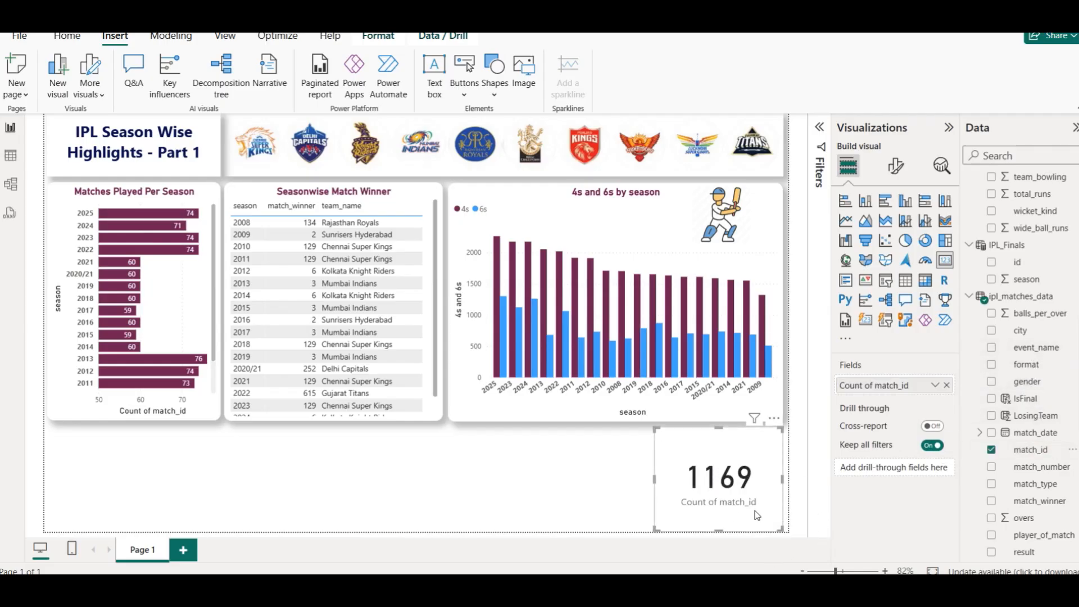
- Rename the card's field to Count of Matches for this visual
{"action": "left_click", "coordinate": [896, 166]}
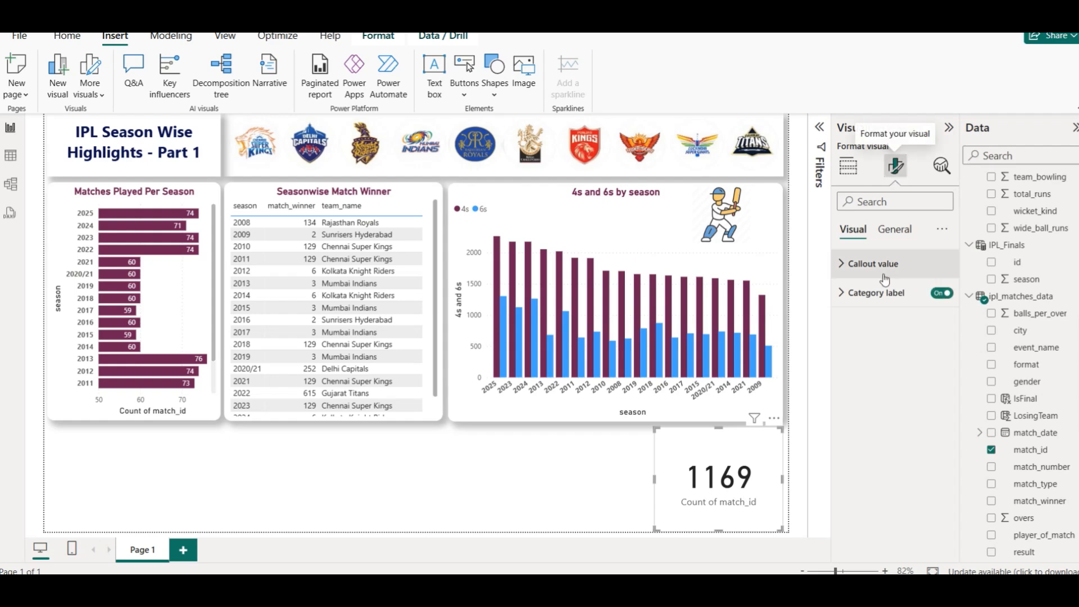
{"action": "left_click", "coordinate": [848, 167]}
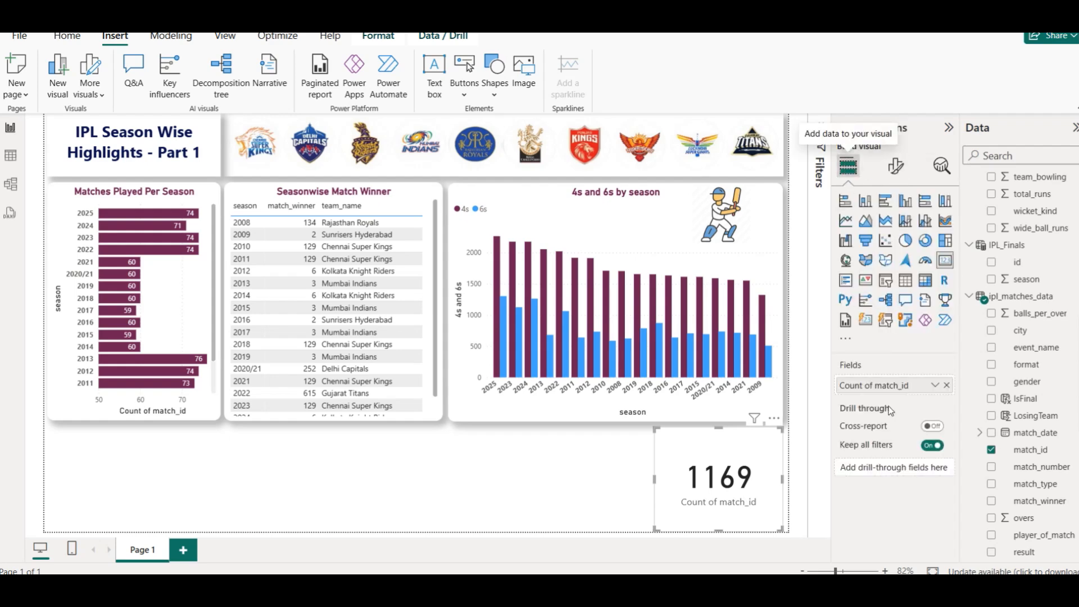
{"action": "left_click", "coordinate": [935, 385]}
{"action": "left_click", "coordinate": [992, 193]}
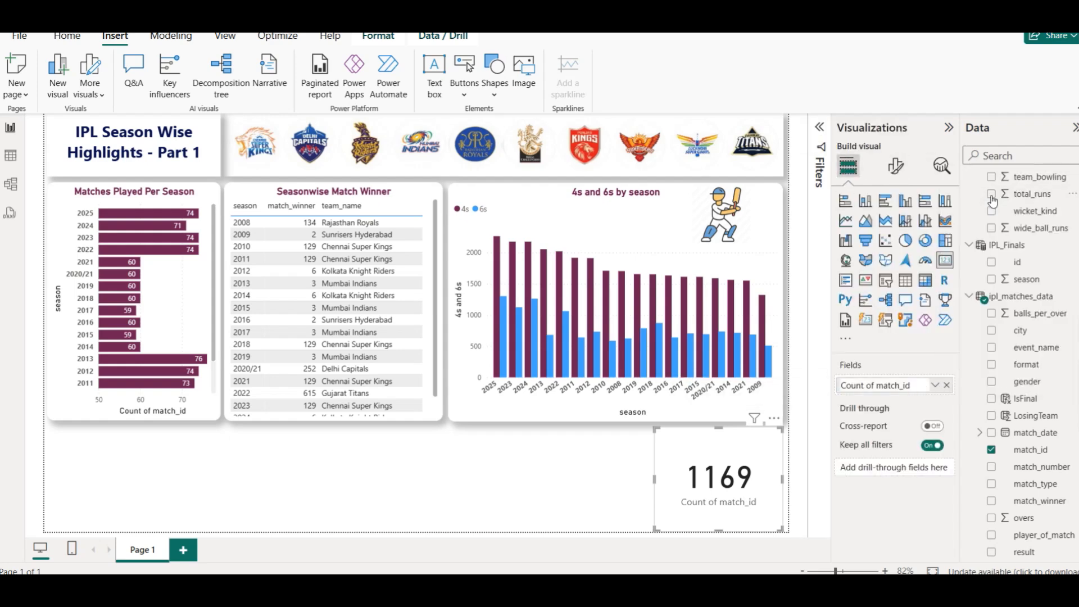
{"action": "key", "text": "BackSpace"}
{"action": "key", "text": "BackSpace"}
{"action": "key", "text": "BackSpace"}
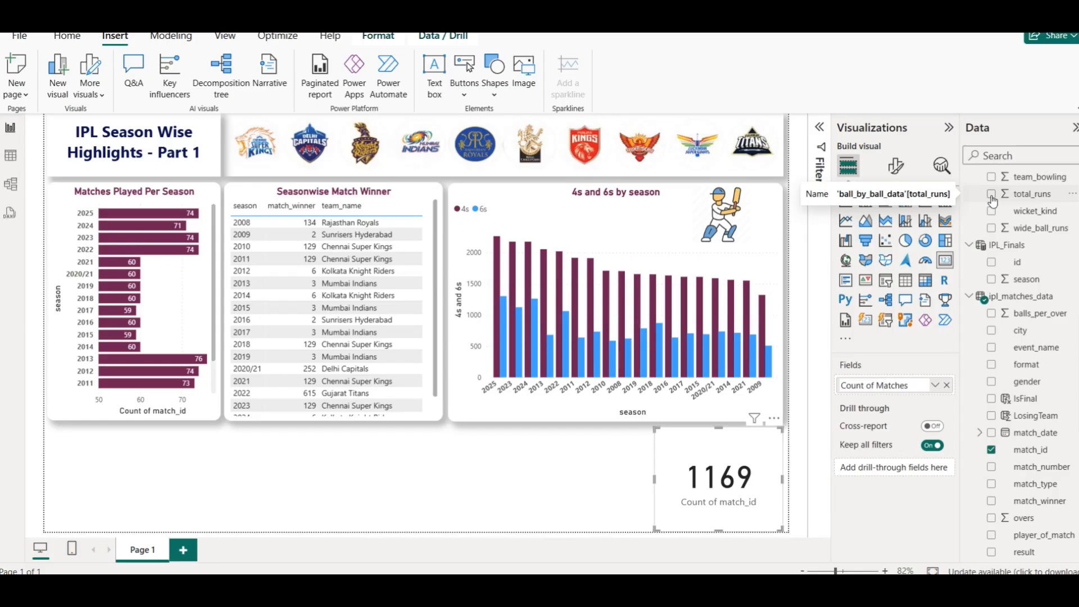
{"action": "key", "text": "Return"}
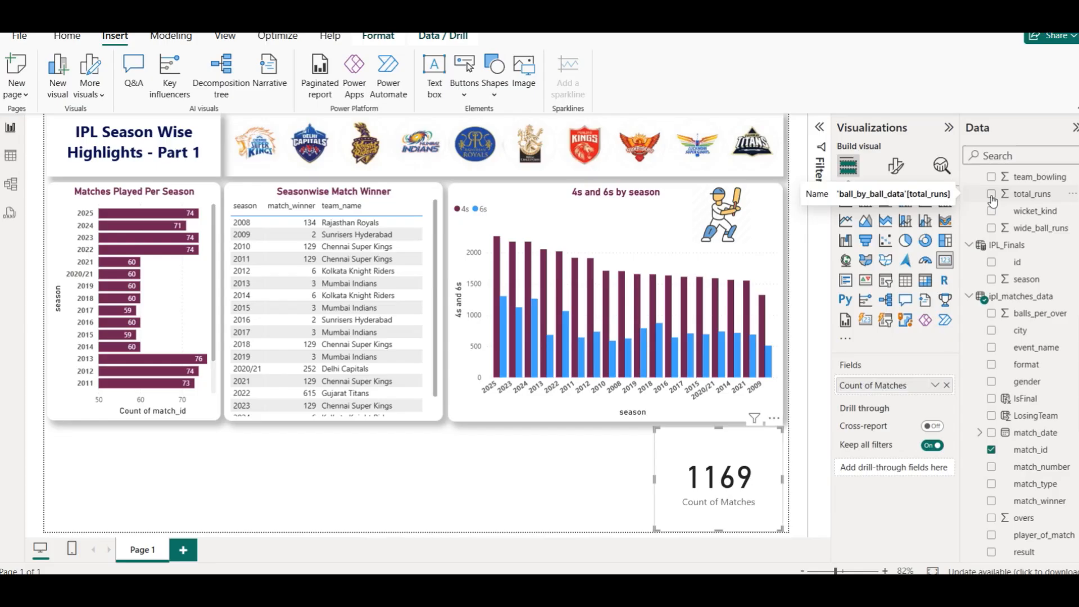
- Colour the card's callout value maroon
{"action": "left_click", "coordinate": [896, 166]}
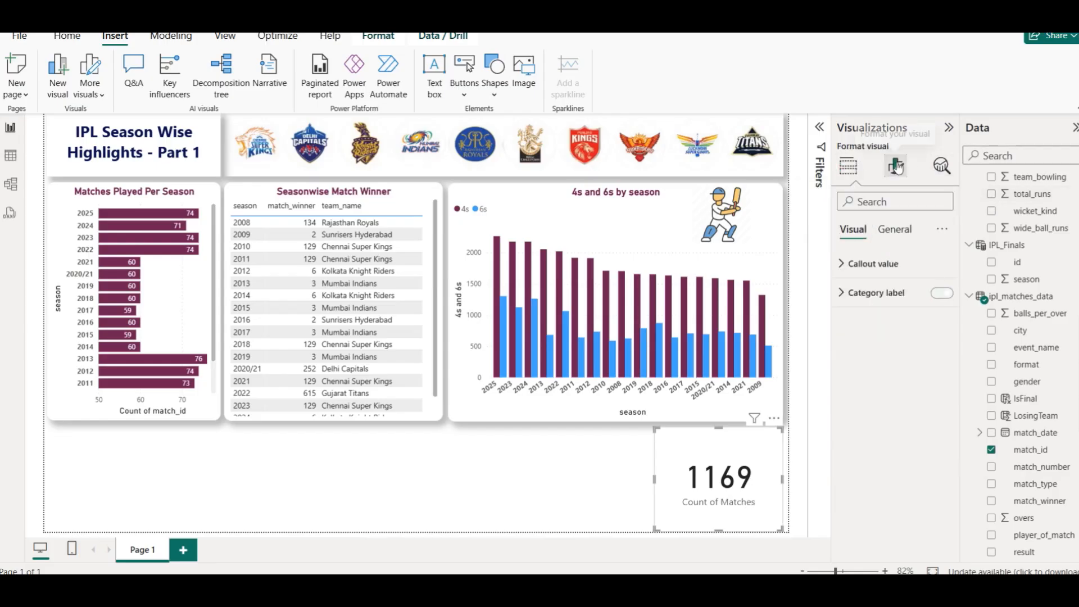
{"action": "left_click", "coordinate": [878, 259]}
{"action": "left_click", "coordinate": [857, 371]}
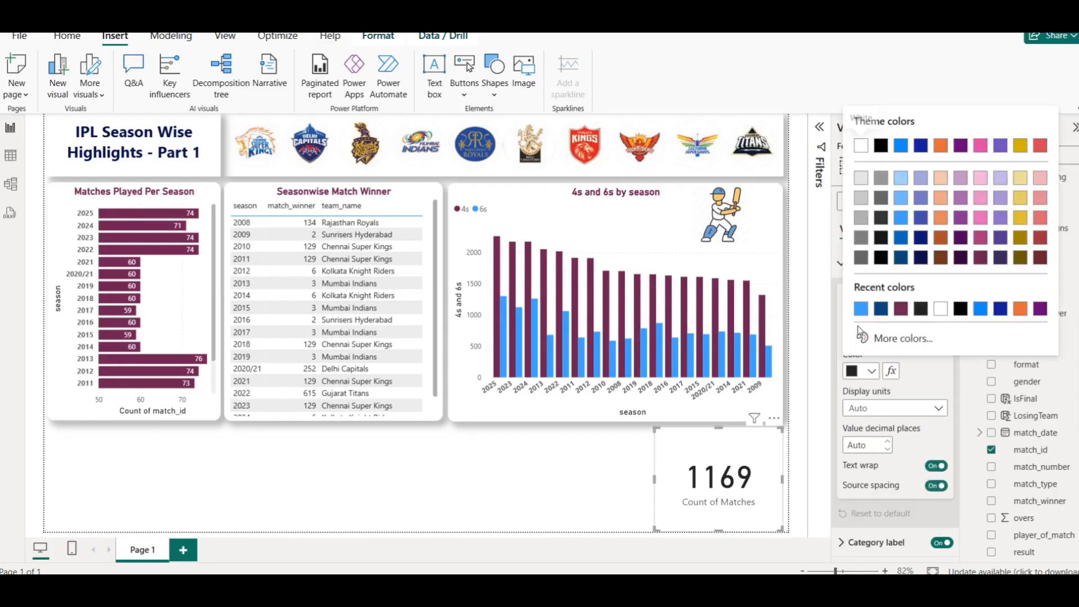
{"action": "left_click", "coordinate": [895, 311]}
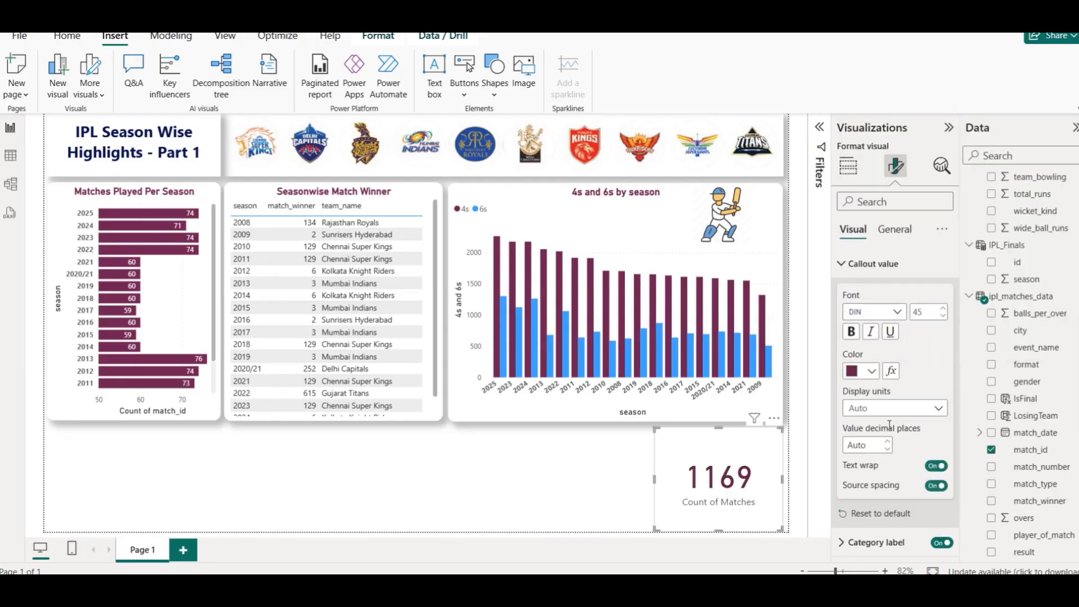
- Colour the card's category label dark blue and make it bold
{"action": "left_click", "coordinate": [892, 544]}
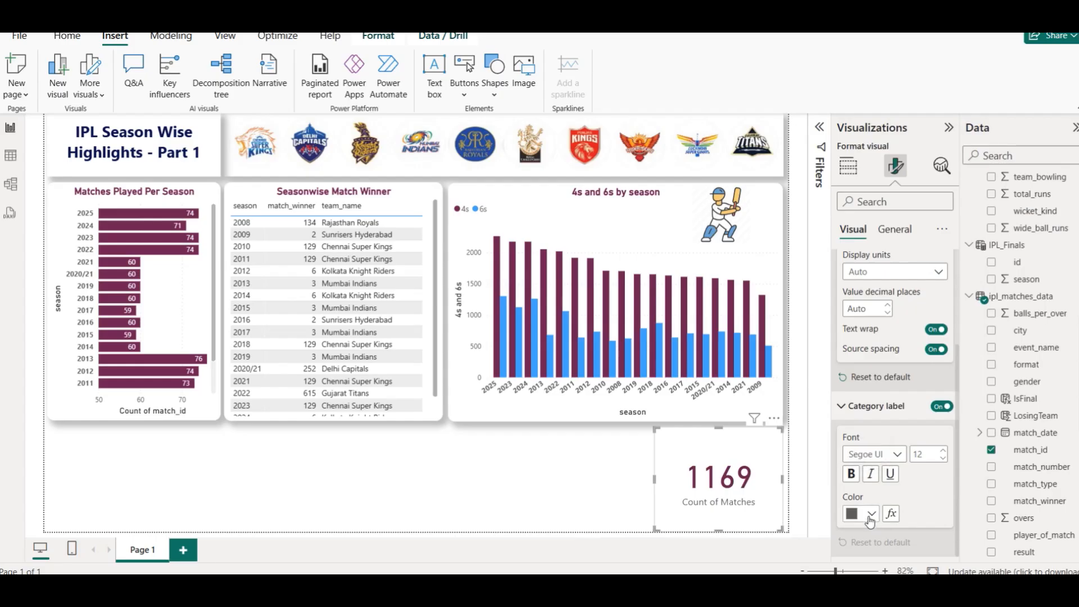
{"action": "left_click", "coordinate": [871, 515]}
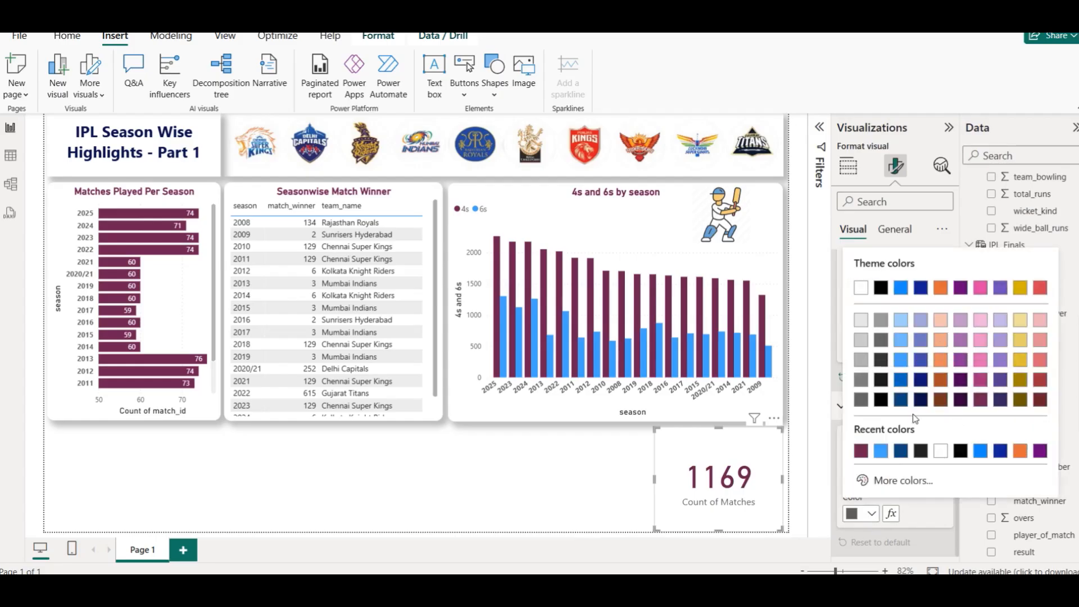
{"action": "left_click", "coordinate": [901, 402]}
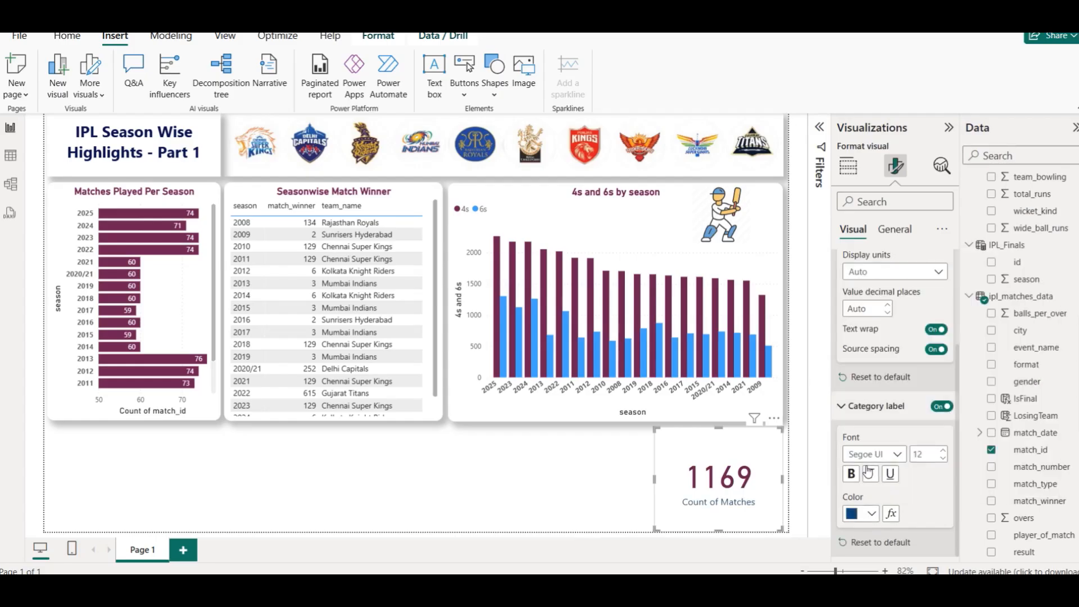
{"action": "left_click", "coordinate": [853, 475]}
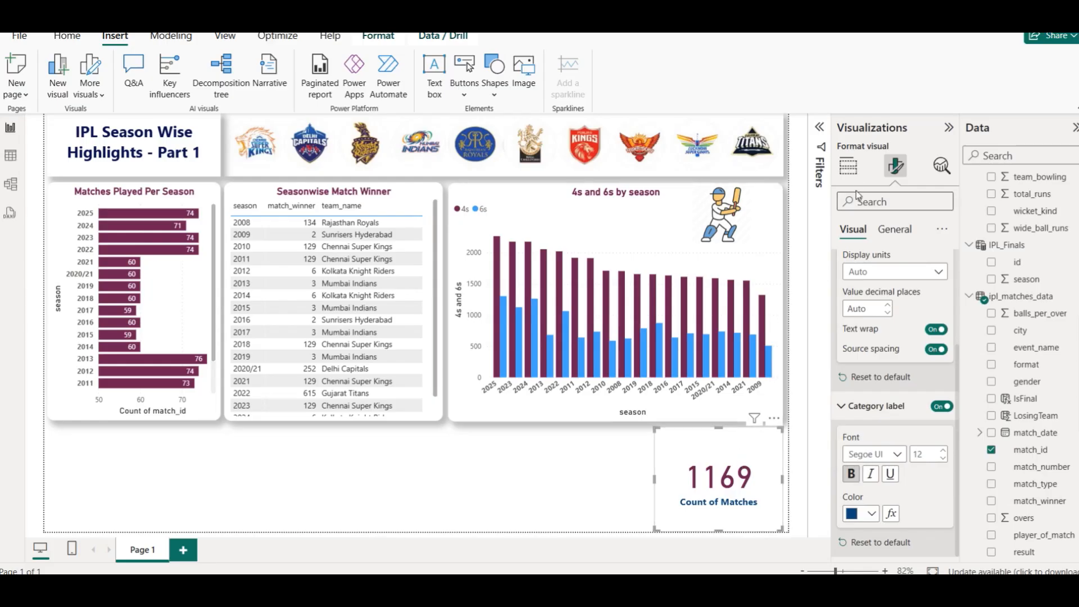
{"action": "left_click", "coordinate": [617, 441]}
{"action": "left_click", "coordinate": [721, 449]}
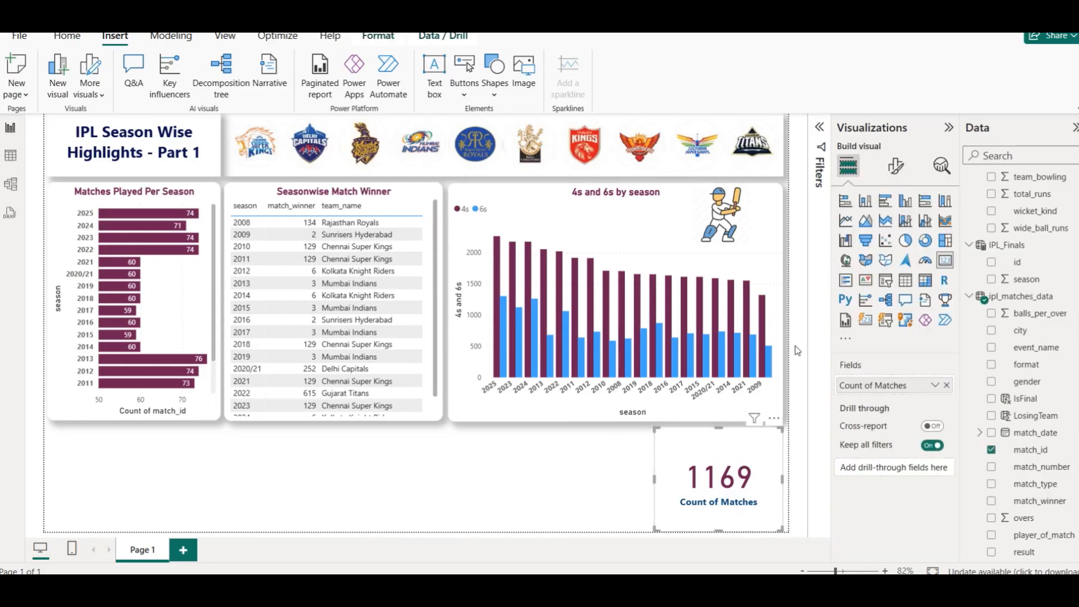
{"action": "left_click", "coordinate": [896, 166]}
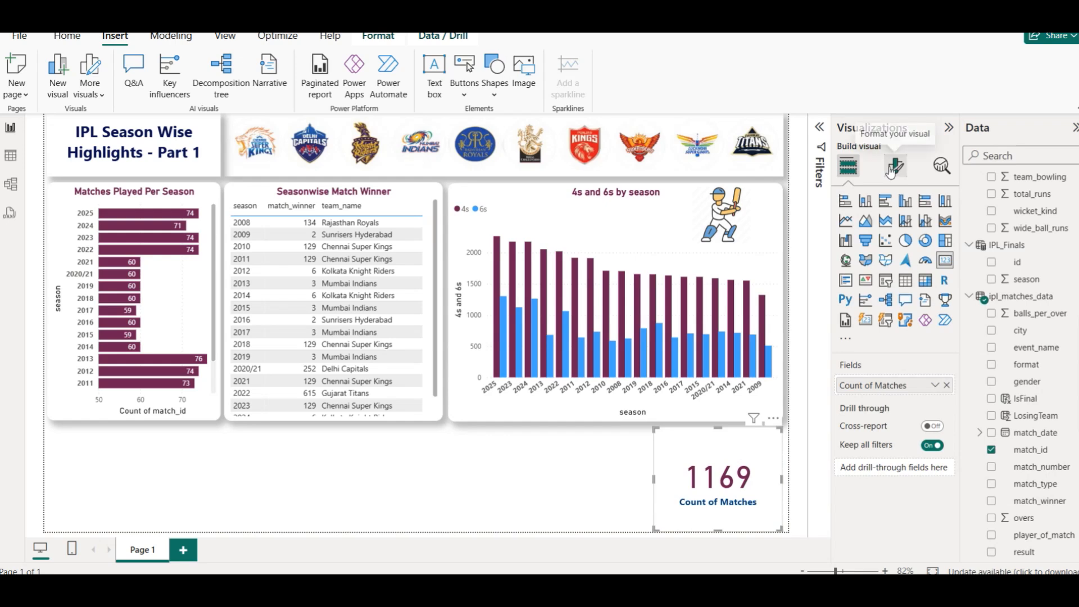
{"action": "left_click", "coordinate": [895, 229]}
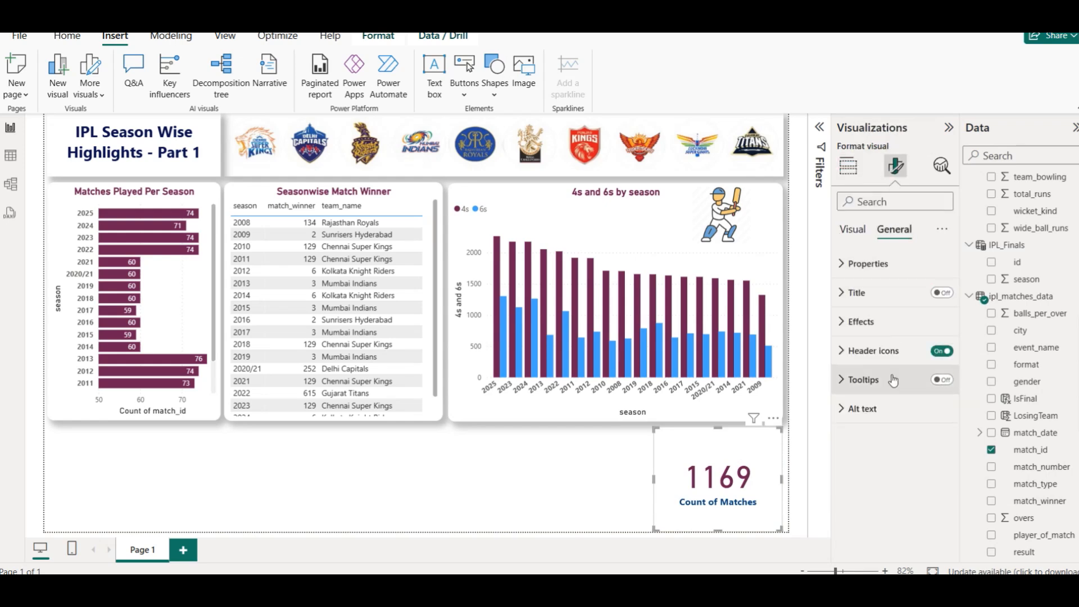
{"action": "left_click", "coordinate": [877, 325]}
{"action": "left_click", "coordinate": [652, 481]}
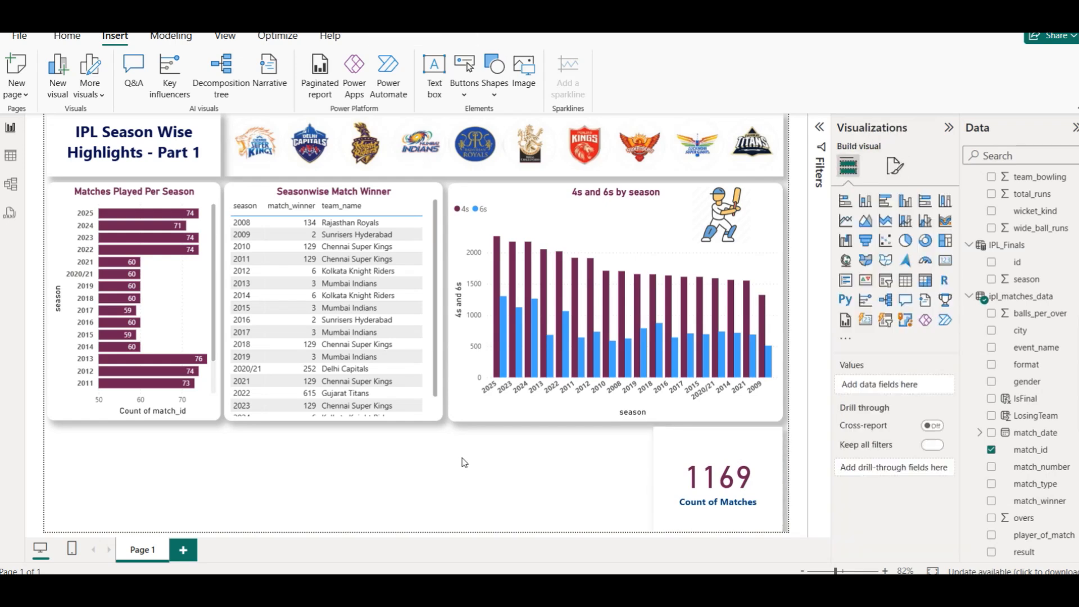
- Turn on the card's visual border and set its rounded corners to 15 px
{"action": "left_click", "coordinate": [696, 450]}
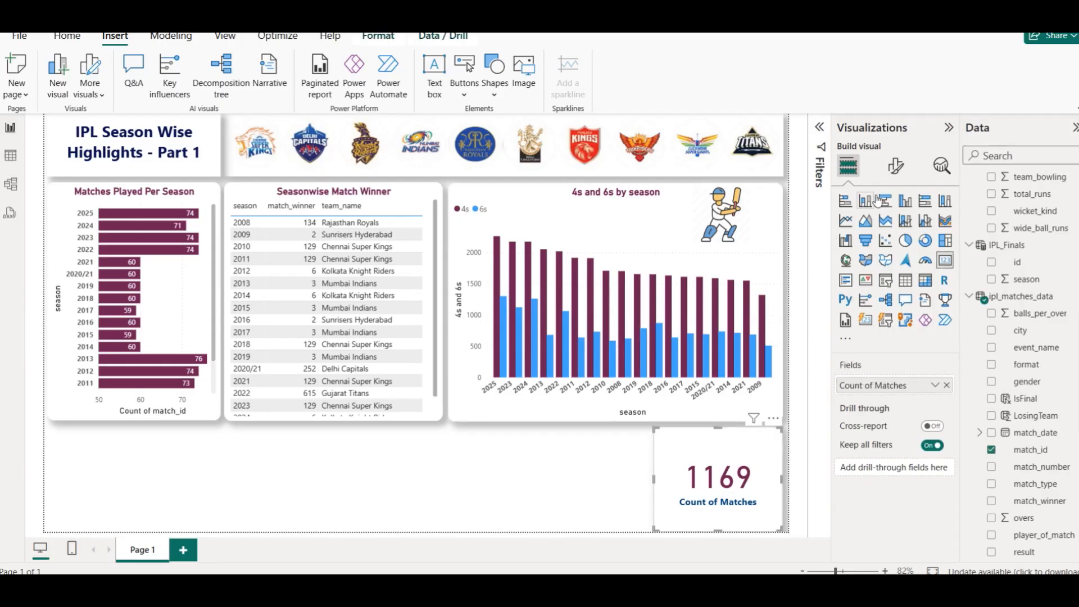
{"action": "left_click", "coordinate": [897, 166]}
{"action": "left_click", "coordinate": [895, 230]}
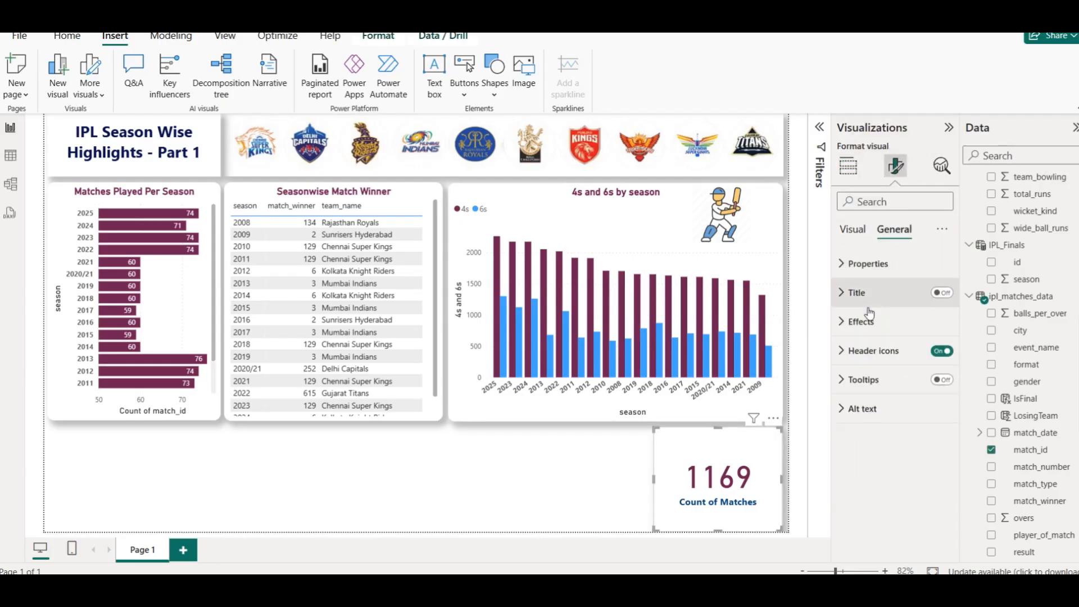
{"action": "left_click", "coordinate": [860, 321]}
{"action": "left_click", "coordinate": [937, 474]}
{"action": "left_click", "coordinate": [895, 474]}
{"action": "scroll", "coordinate": [893, 449], "scroll_direction": "down", "scroll_amount": 3}
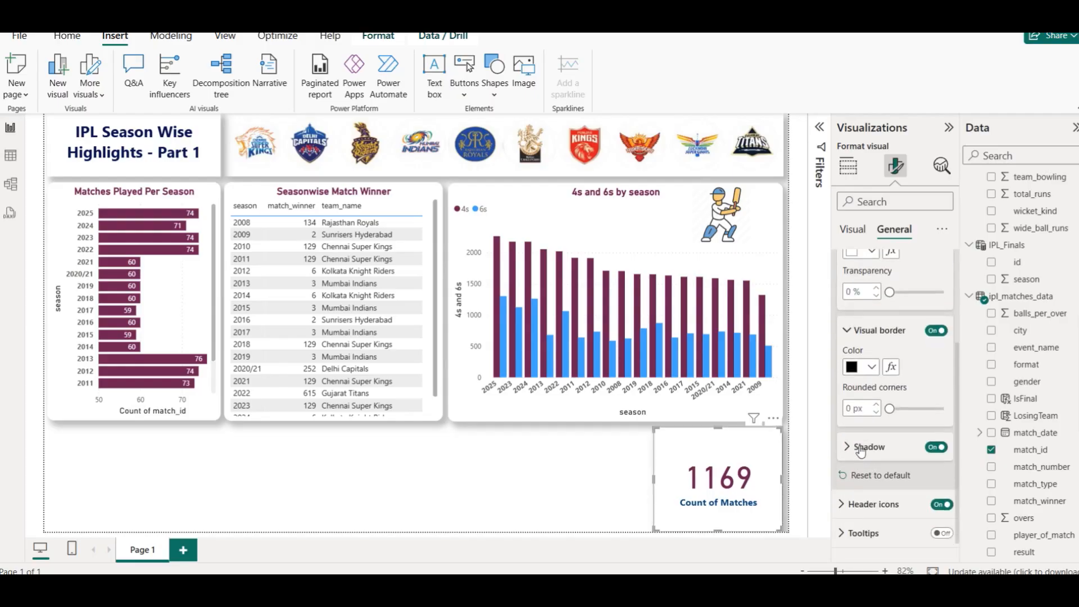
{"action": "left_click", "coordinate": [849, 409]}
{"action": "type", "text": "5"}
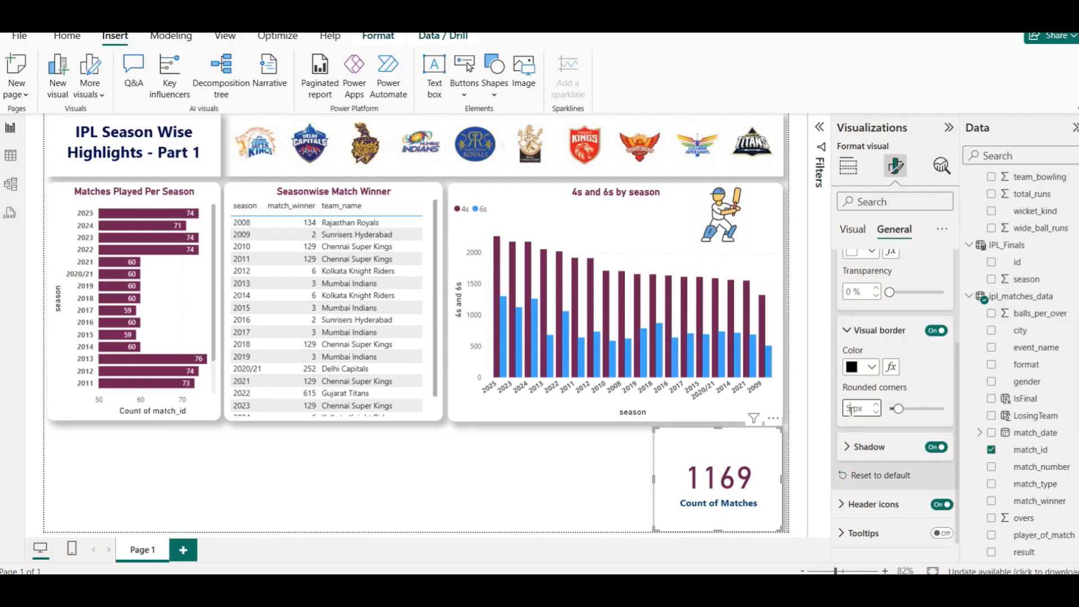
{"action": "type", "text": "1"}
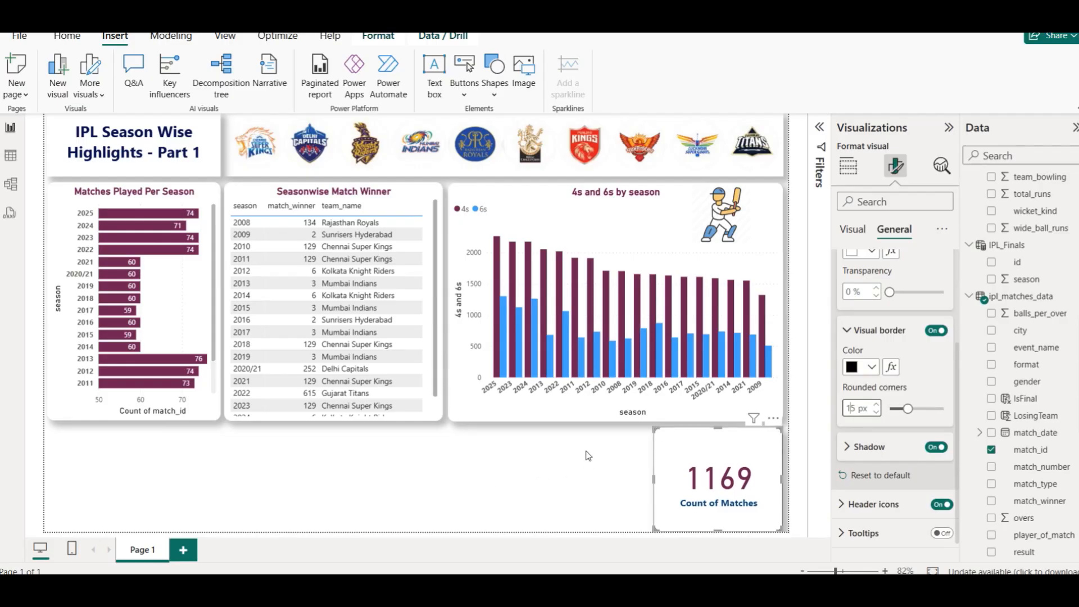
{"action": "left_click", "coordinate": [561, 488]}
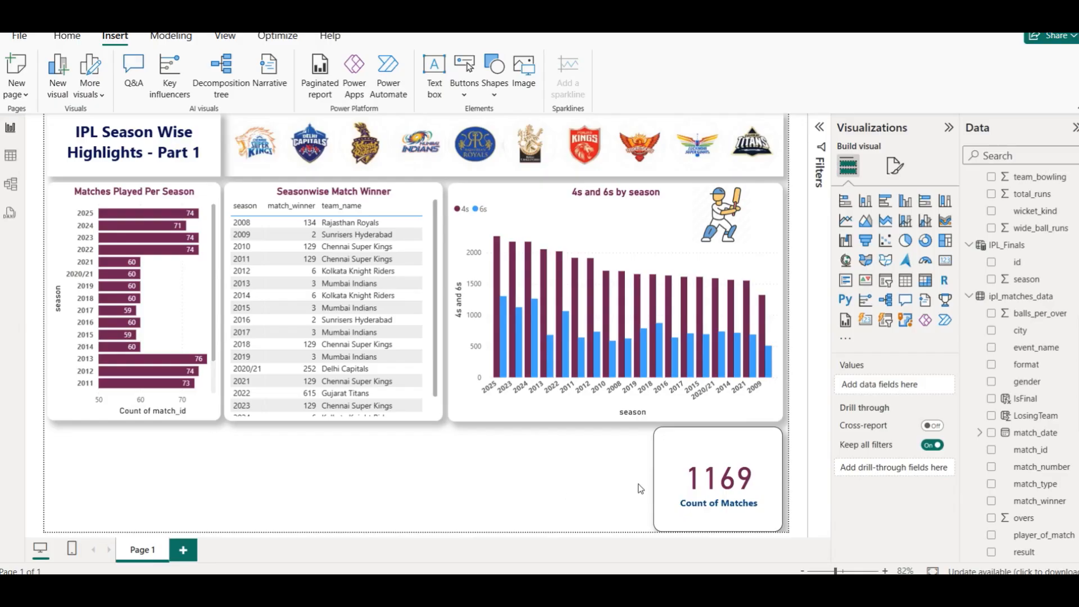
- Duplicate the Count of Matches card and place the copy just to its left
{"action": "left_click", "coordinate": [707, 464]}
{"action": "key", "text": "ctrl+c"}
{"action": "key", "text": "ctrl+v"}
{"action": "left_click_drag", "start_coordinate": [707, 463], "coordinate": [557, 469]}
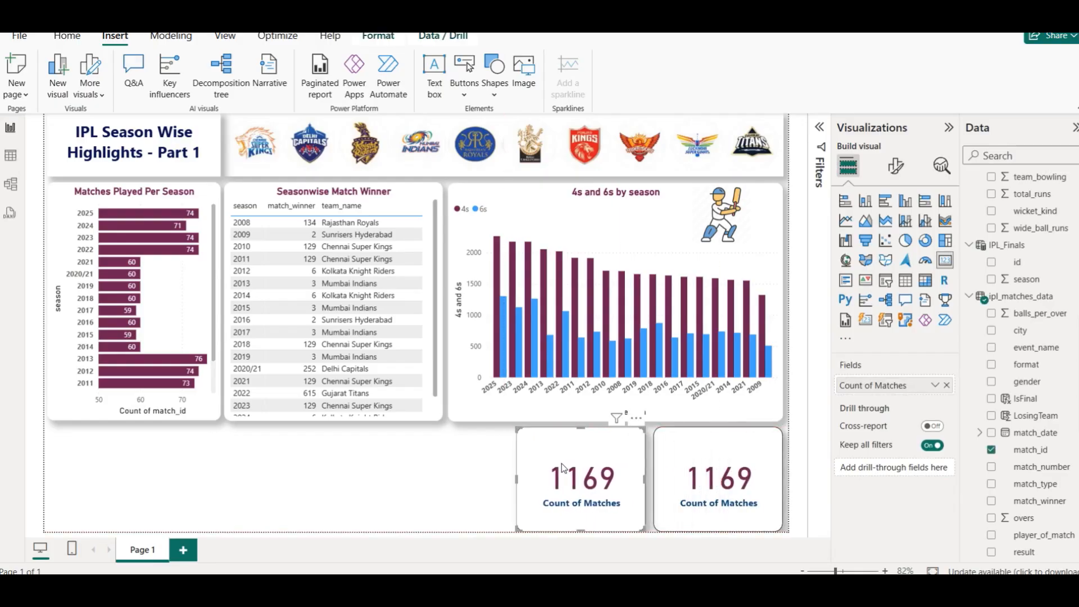
{"action": "left_click_drag", "start_coordinate": [585, 452], "coordinate": [587, 452]}
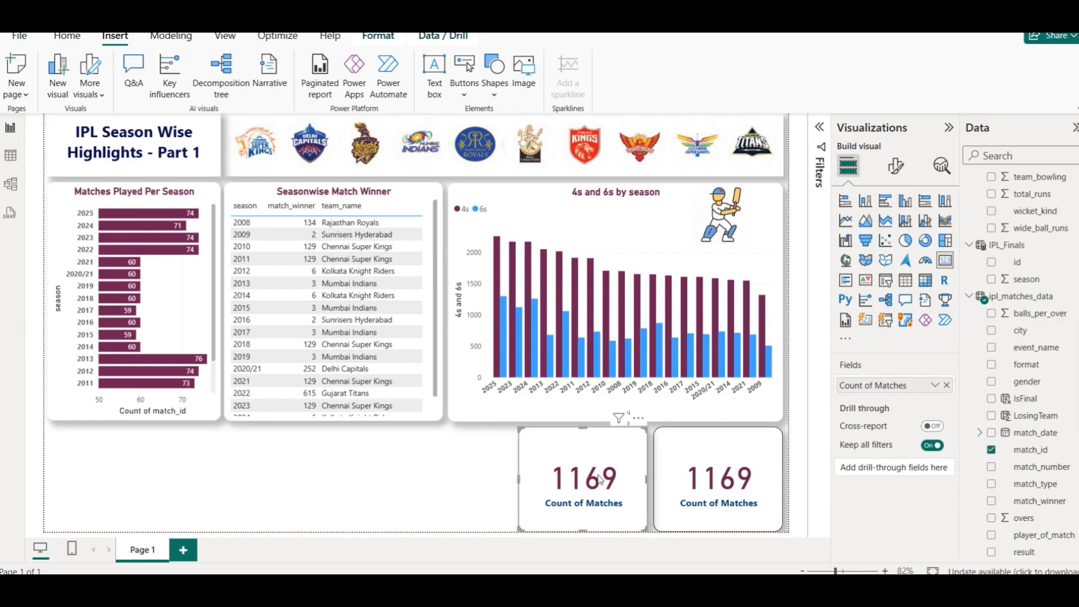
- Replace the copied card's field with season, aggregated as Count (Distinct)
{"action": "left_click", "coordinate": [947, 385]}
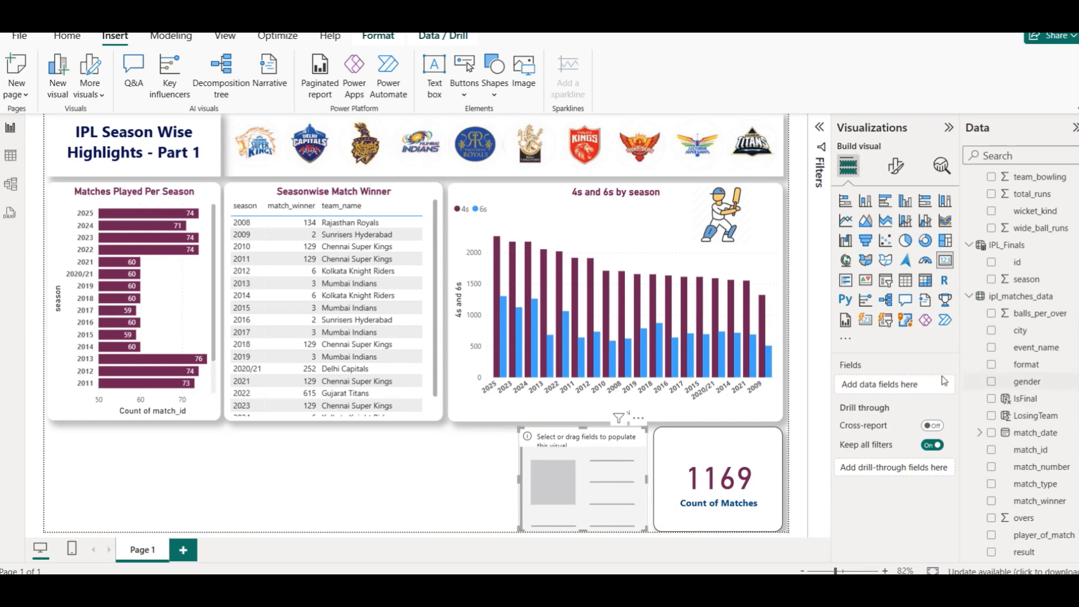
{"action": "scroll", "coordinate": [1068, 441], "scroll_direction": "down", "scroll_amount": 3}
{"action": "left_click_drag", "start_coordinate": [1028, 428], "coordinate": [896, 385]}
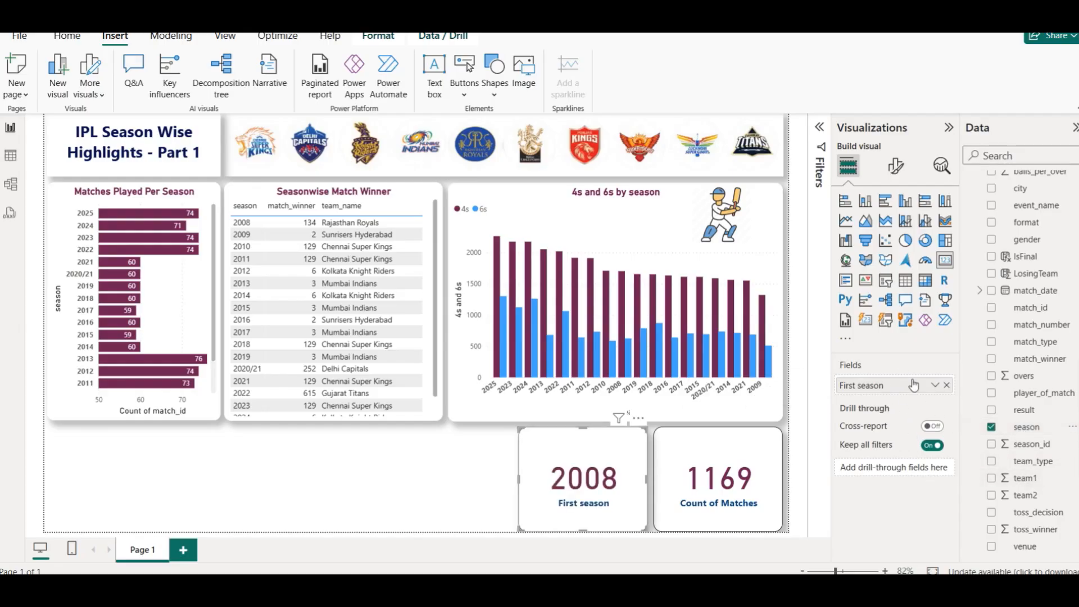
{"action": "left_click", "coordinate": [935, 385]}
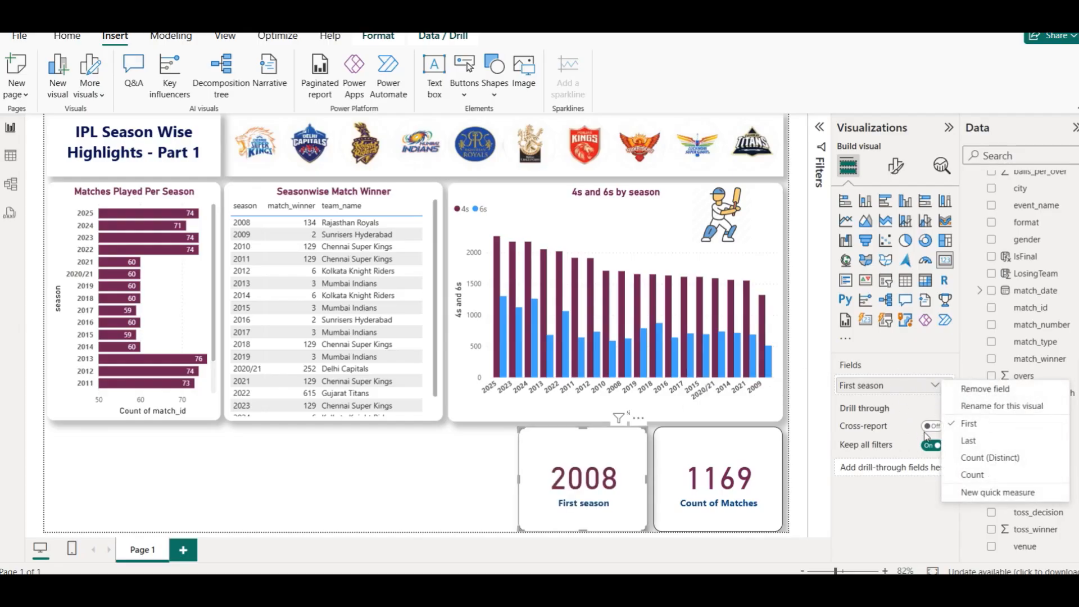
{"action": "left_click", "coordinate": [987, 459]}
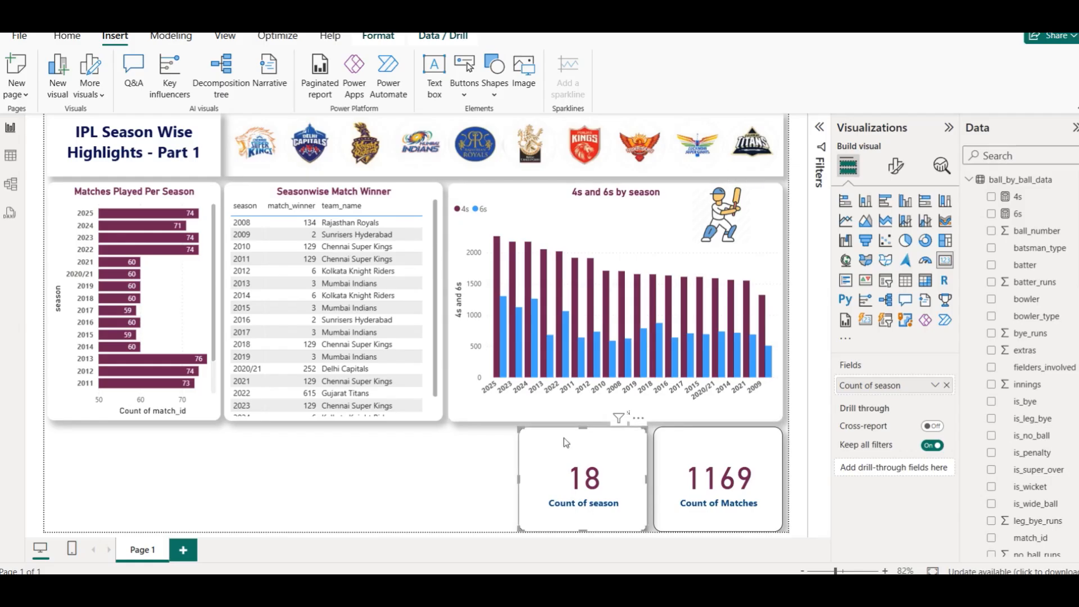
- Paste another card copy further left and remove its field
{"action": "key", "text": "ctrl+v"}
{"action": "left_click_drag", "start_coordinate": [558, 454], "coordinate": [419, 456]}
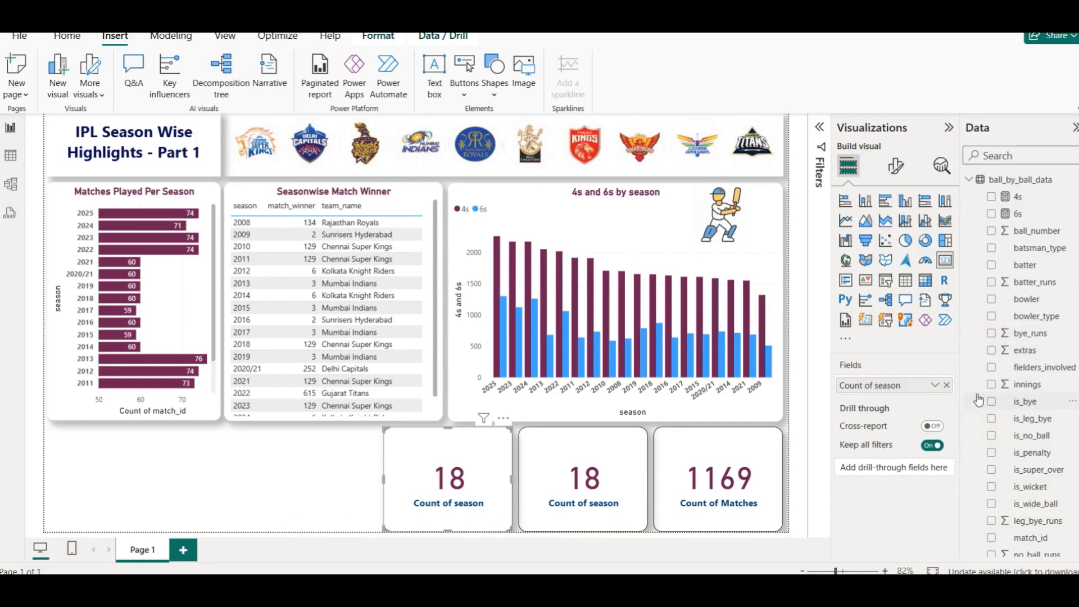
{"action": "left_click", "coordinate": [948, 386]}
{"action": "scroll", "coordinate": [1025, 376], "scroll_direction": "down", "scroll_amount": 5}
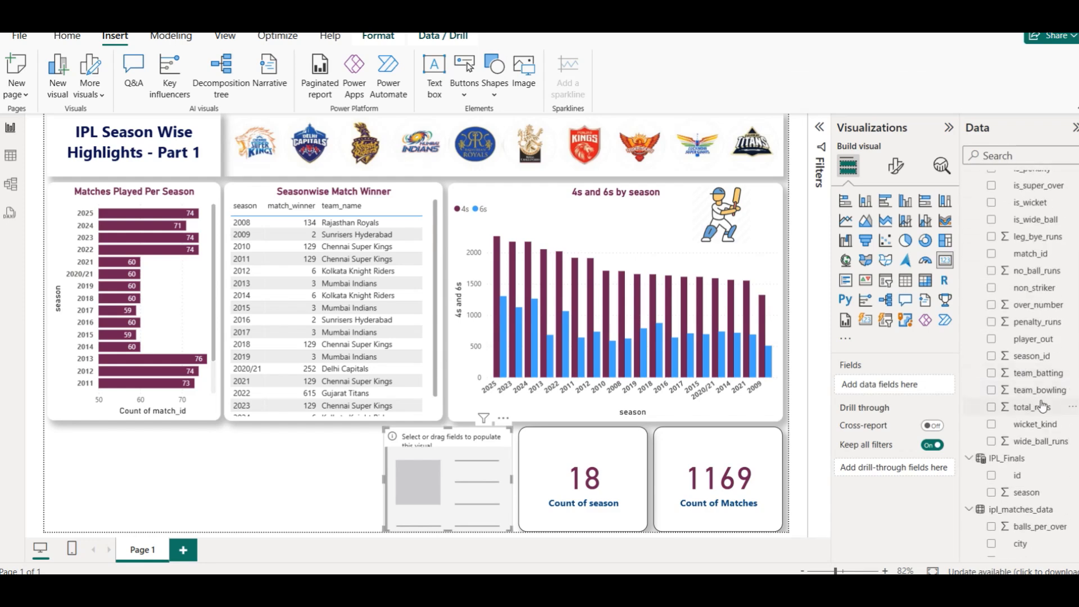
{"action": "scroll", "coordinate": [1042, 405], "scroll_direction": "up", "scroll_amount": 5}
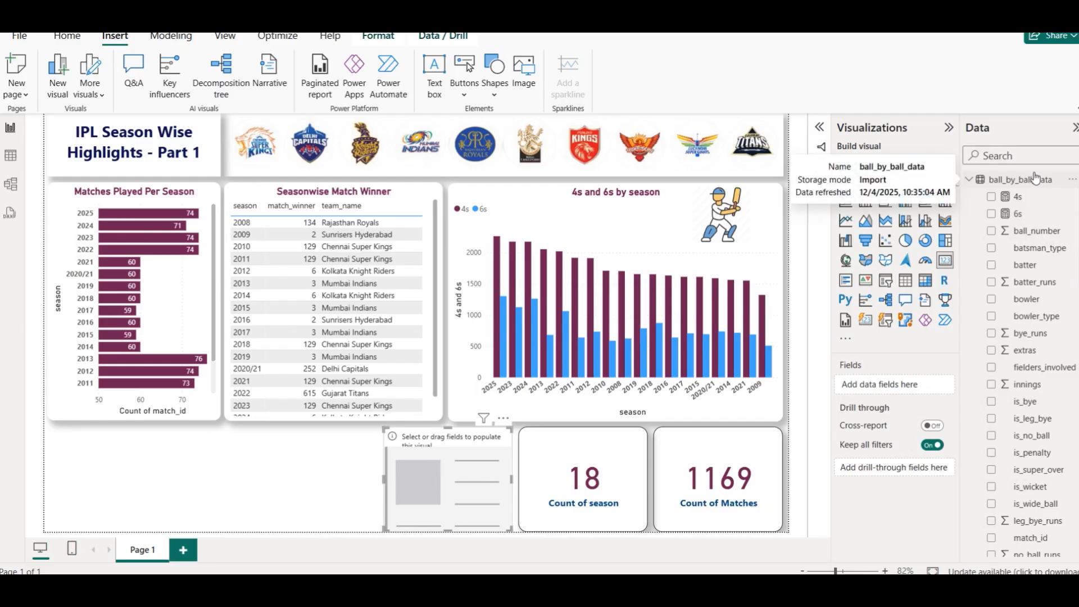
- Create a new measure in the ball_by_ball_data table: Num of Balls = COUNTROWS(ball_by_ball_data)
{"action": "left_click", "coordinate": [11, 155]}
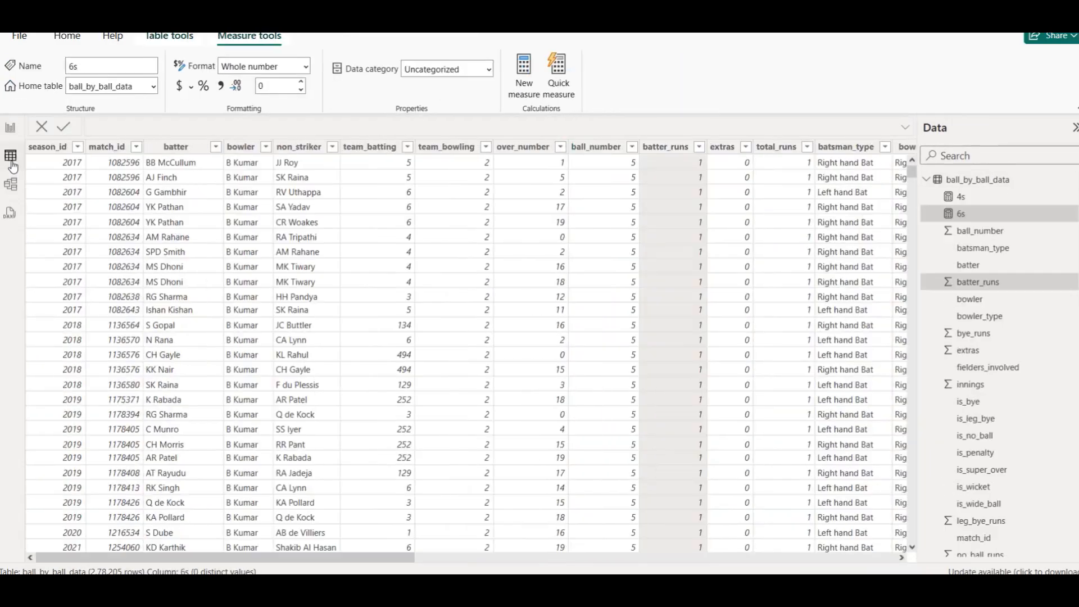
{"action": "left_click", "coordinate": [977, 180]}
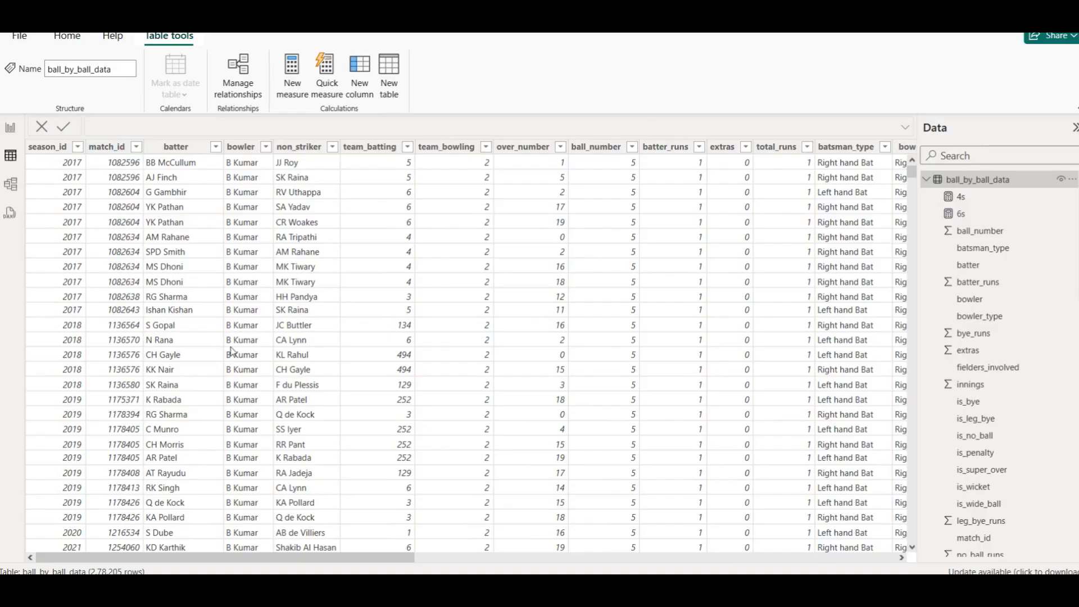
{"action": "left_click_drag", "start_coordinate": [277, 551], "coordinate": [589, 554]}
{"action": "left_click_drag", "start_coordinate": [690, 573], "coordinate": [265, 568]}
{"action": "right_click", "coordinate": [984, 181]}
{"action": "left_click", "coordinate": [920, 187]}
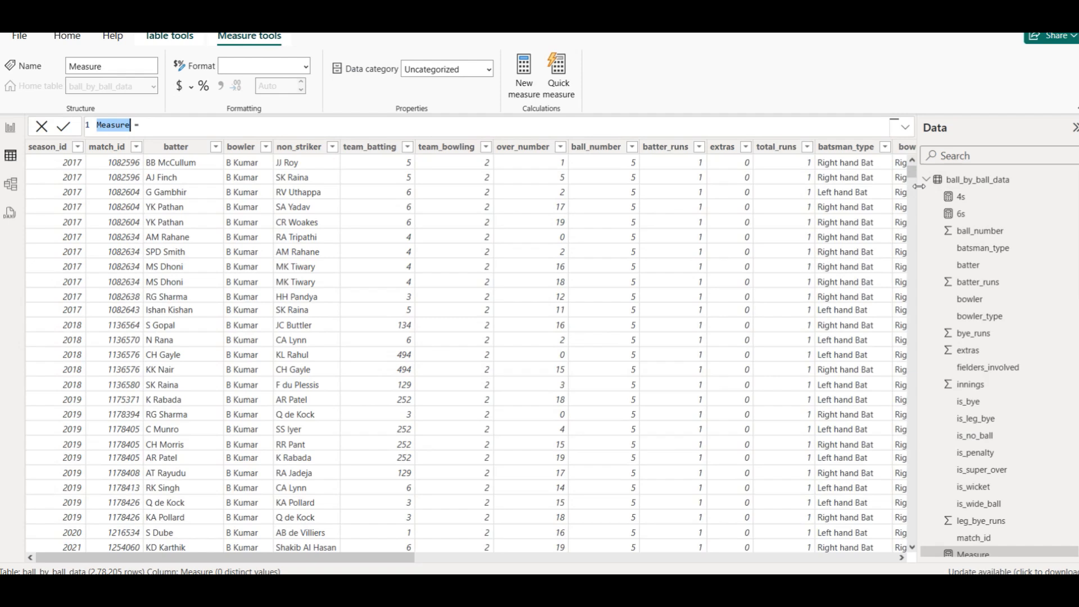
{"action": "type", "text": "Num of Balls = COUNT"}
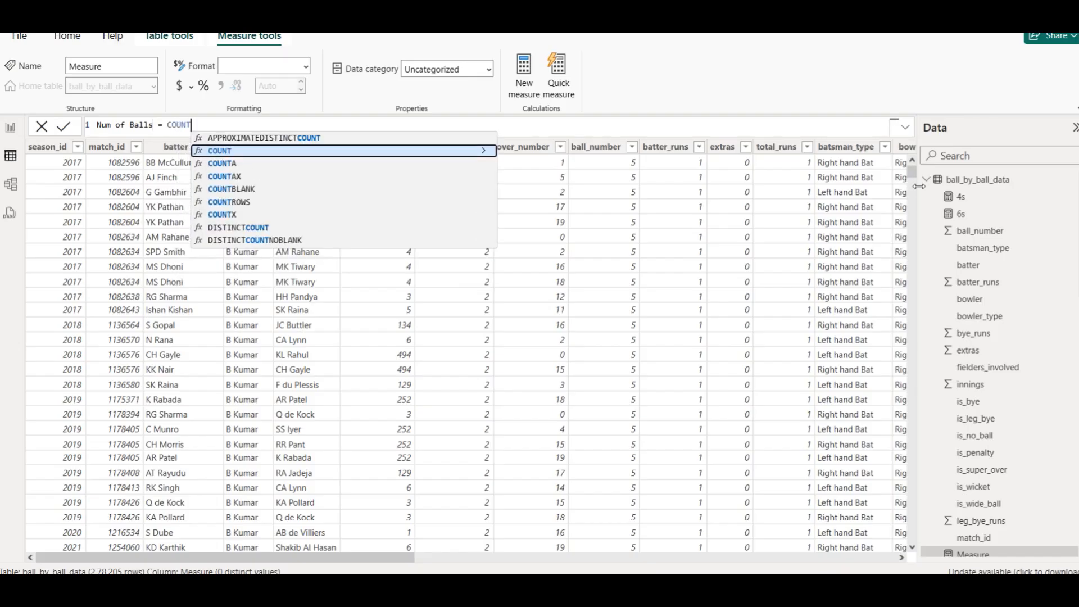
{"action": "type", "text": "ROWS("}
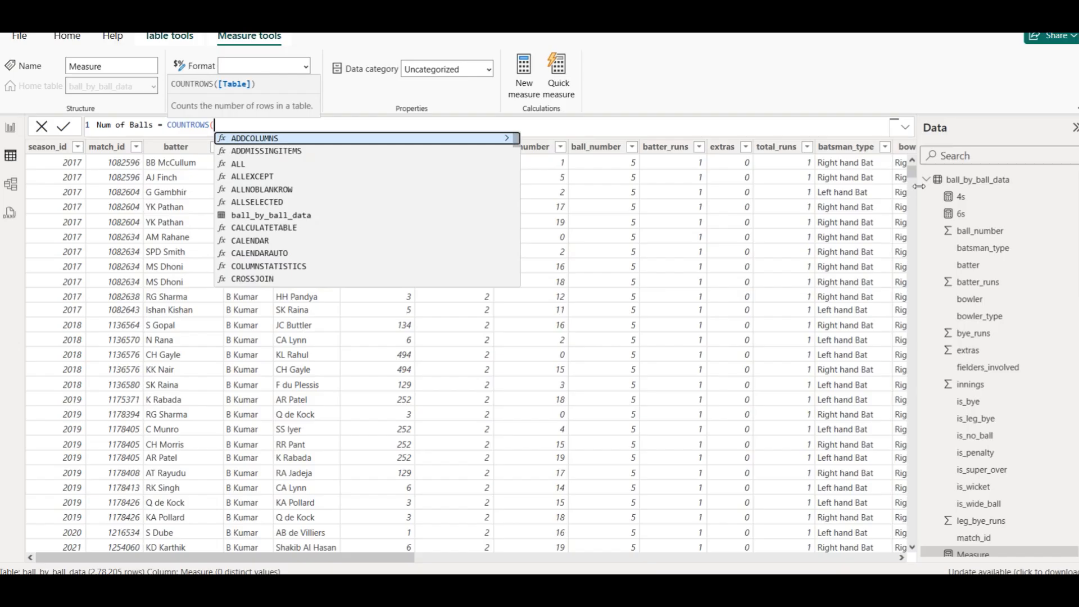
{"action": "type", "text": "ball_by_ball_data"}
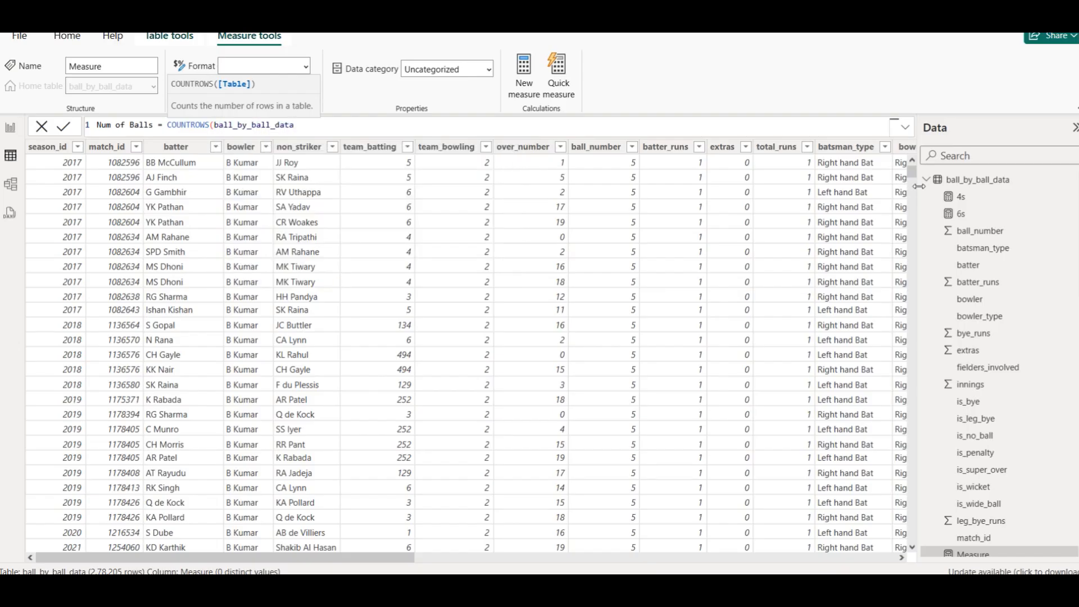
{"action": "type", "text": ")"}
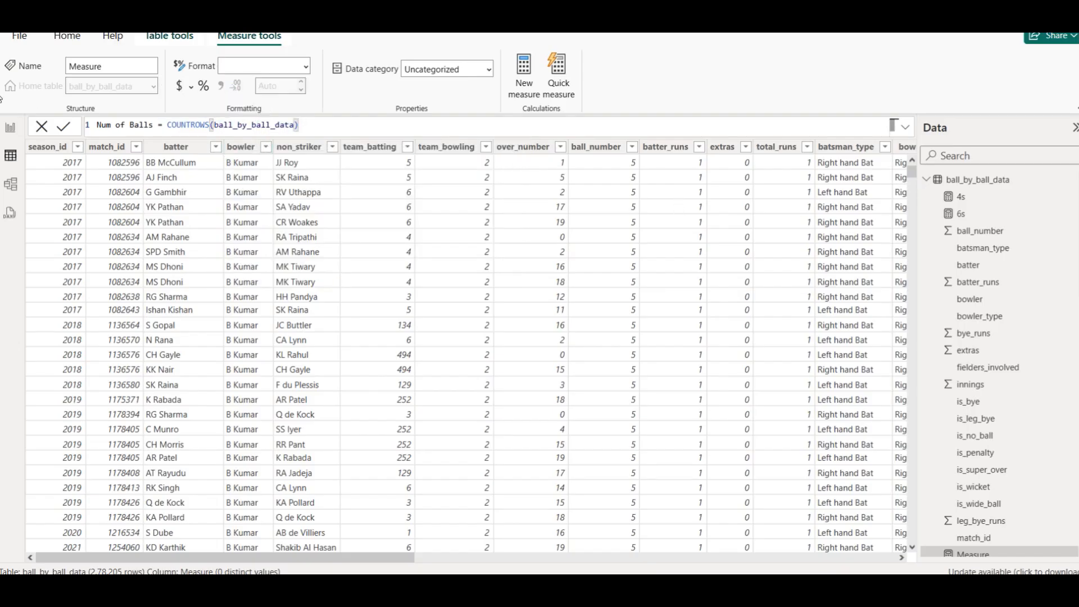
{"action": "key", "text": "Return"}
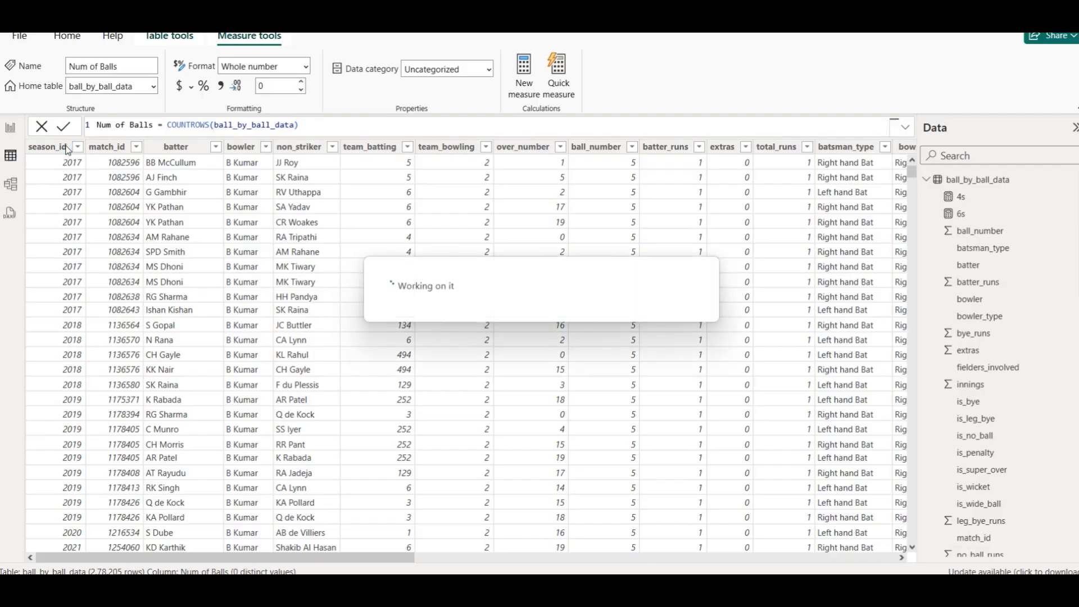
- Return to the report and add the Num of Balls measure to the empty card
{"action": "left_click", "coordinate": [10, 129]}
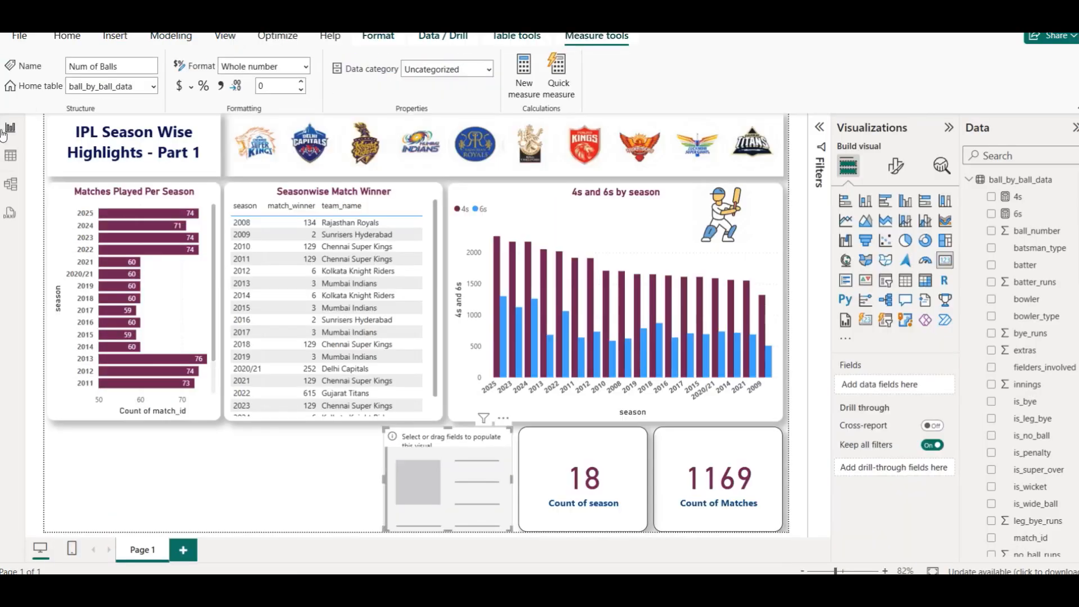
{"action": "scroll", "coordinate": [1040, 360], "scroll_direction": "down", "scroll_amount": 7}
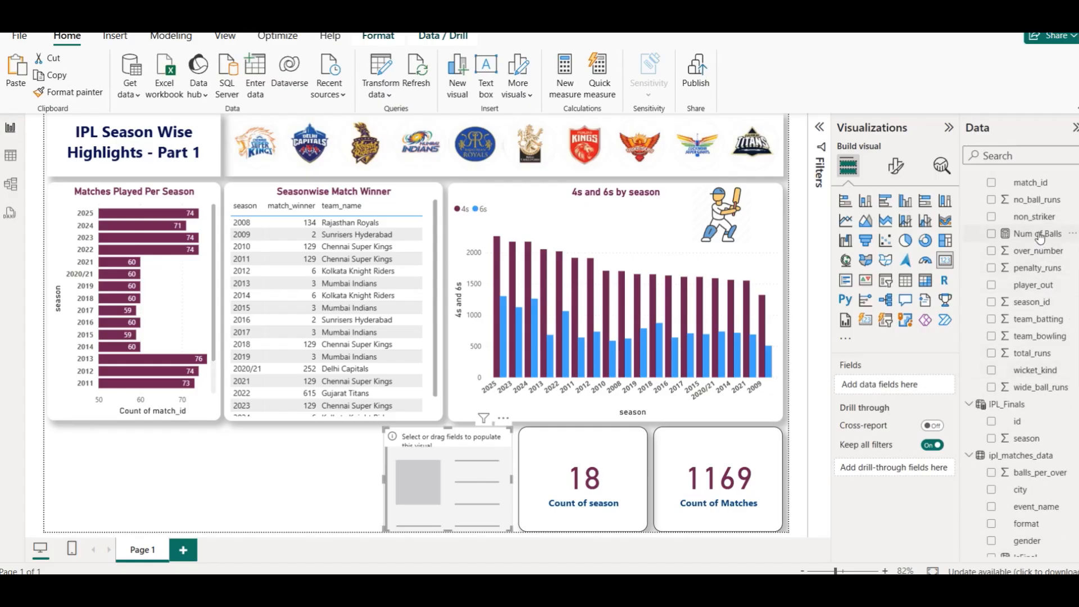
{"action": "left_click", "coordinate": [993, 234]}
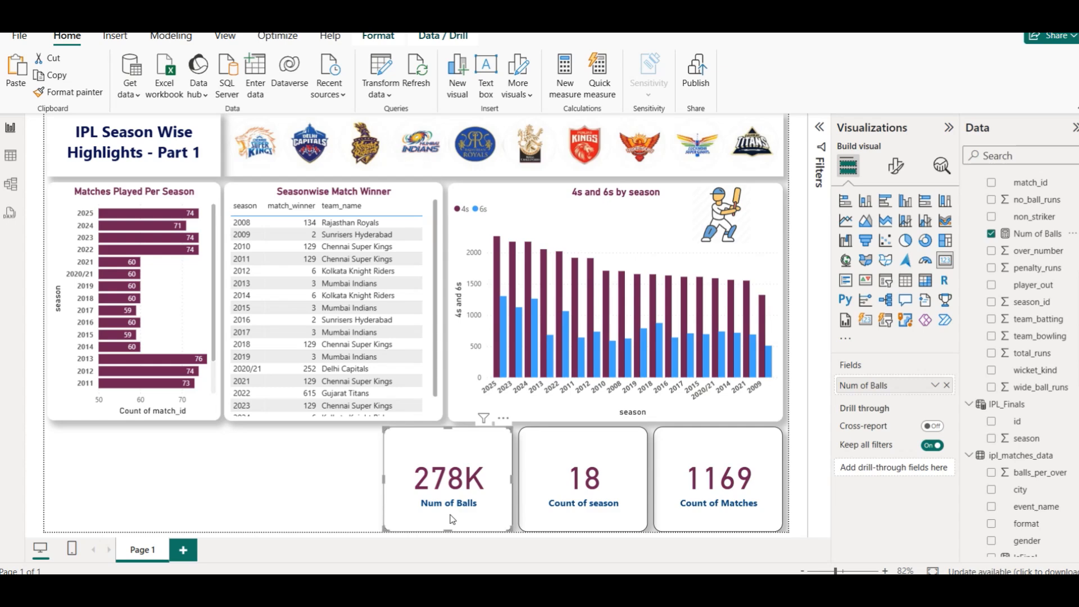
- Copy the Num of Balls formula into a new measure and change it to Num of Overs = COUNTROWS(ball_by_ball_data)/6
{"action": "left_click", "coordinate": [1031, 241]}
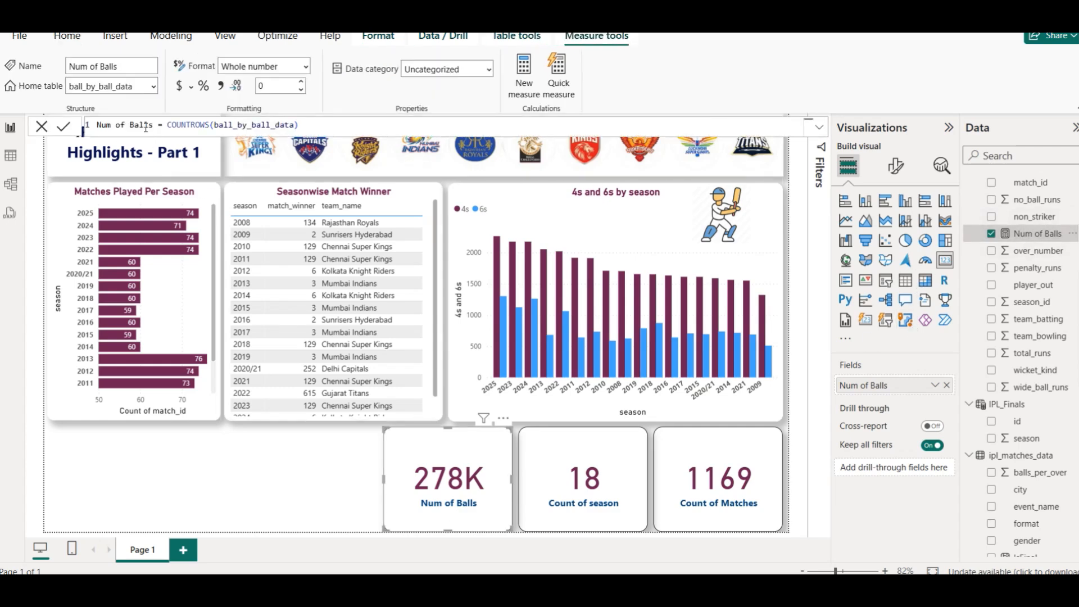
{"action": "double_click", "coordinate": [144, 126]}
{"action": "double_click", "coordinate": [144, 126]}
{"action": "key", "text": "ctrl+a"}
{"action": "key", "text": "ctrl+c"}
{"action": "right_click", "coordinate": [1023, 236]}
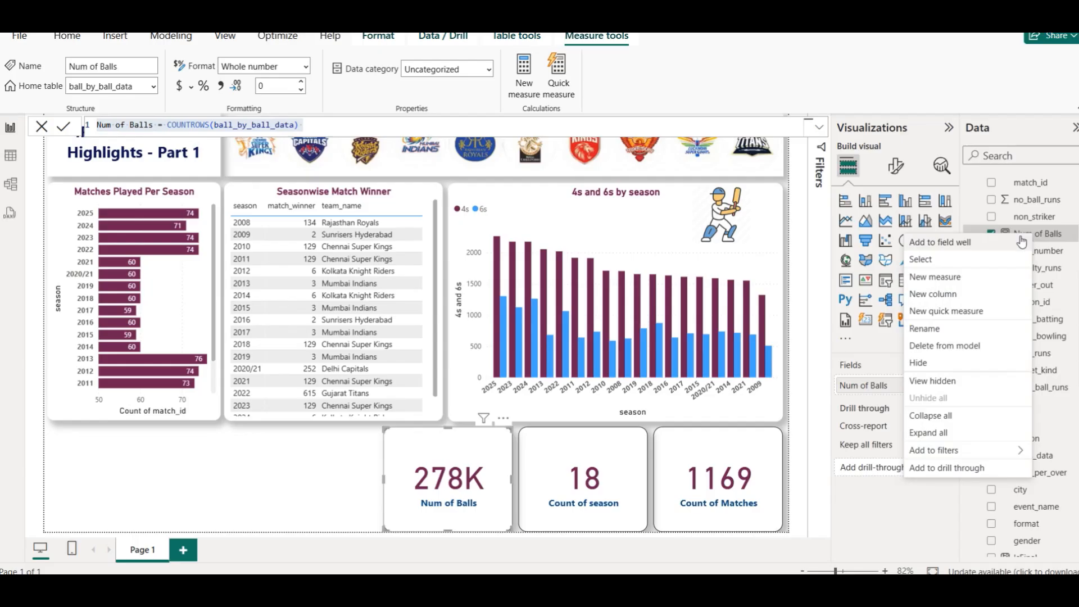
{"action": "left_click", "coordinate": [958, 280]}
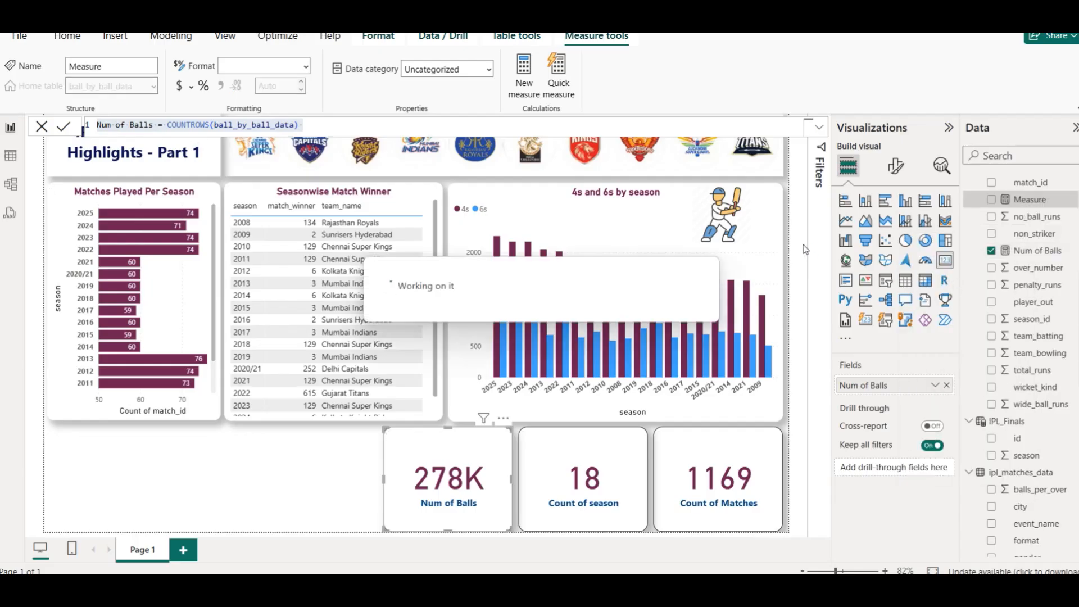
{"action": "key", "text": "ctrl+a"}
{"action": "key", "text": "ctrl+v"}
{"action": "double_click", "coordinate": [131, 125]}
{"action": "type", "text": "Overs"}
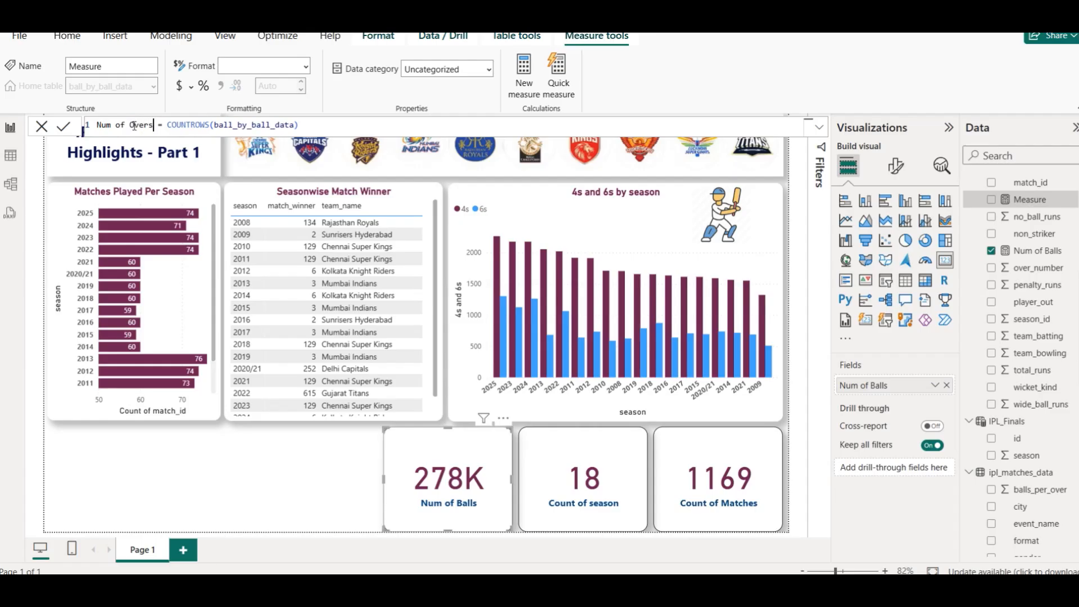
{"action": "left_click", "coordinate": [317, 126]}
{"action": "key", "text": "BackSpace"}
{"action": "type", "text": "/6"}
{"action": "left_click", "coordinate": [63, 126]}
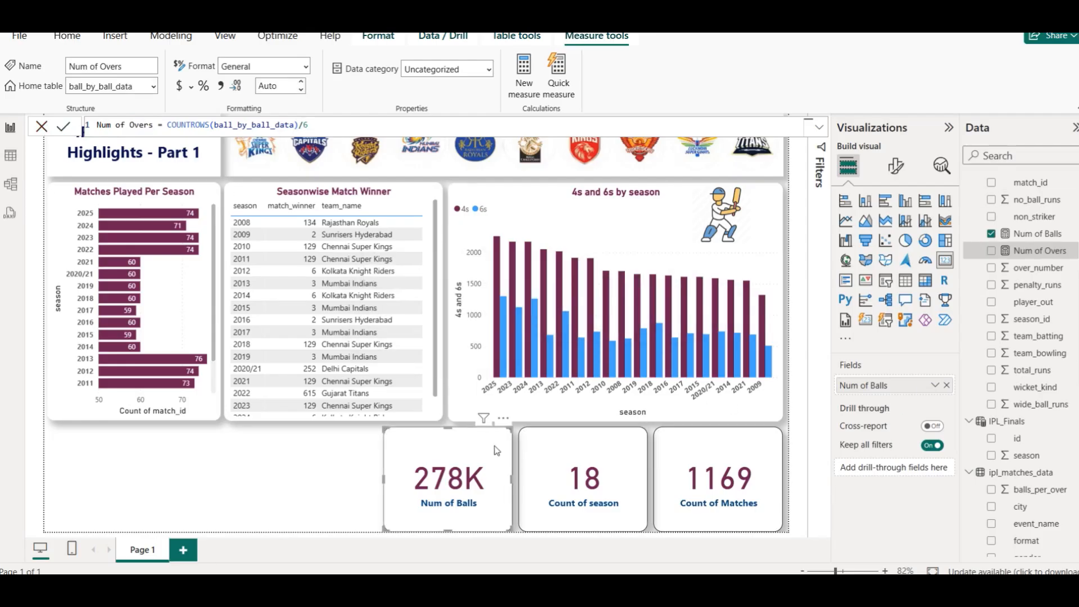
- Duplicate the Num of Balls card and replace the copy's field with the Num of Overs measure
{"action": "key", "text": "ctrl+c"}
{"action": "key", "text": "ctrl+v"}
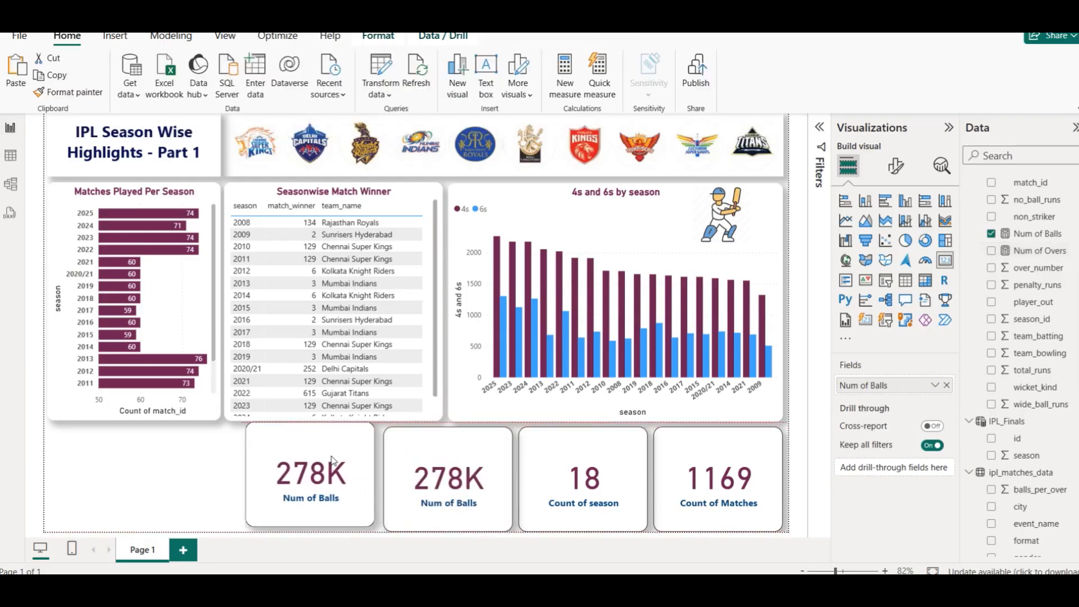
{"action": "left_click", "coordinate": [947, 386]}
{"action": "left_click_drag", "start_coordinate": [1040, 251], "coordinate": [315, 497]}
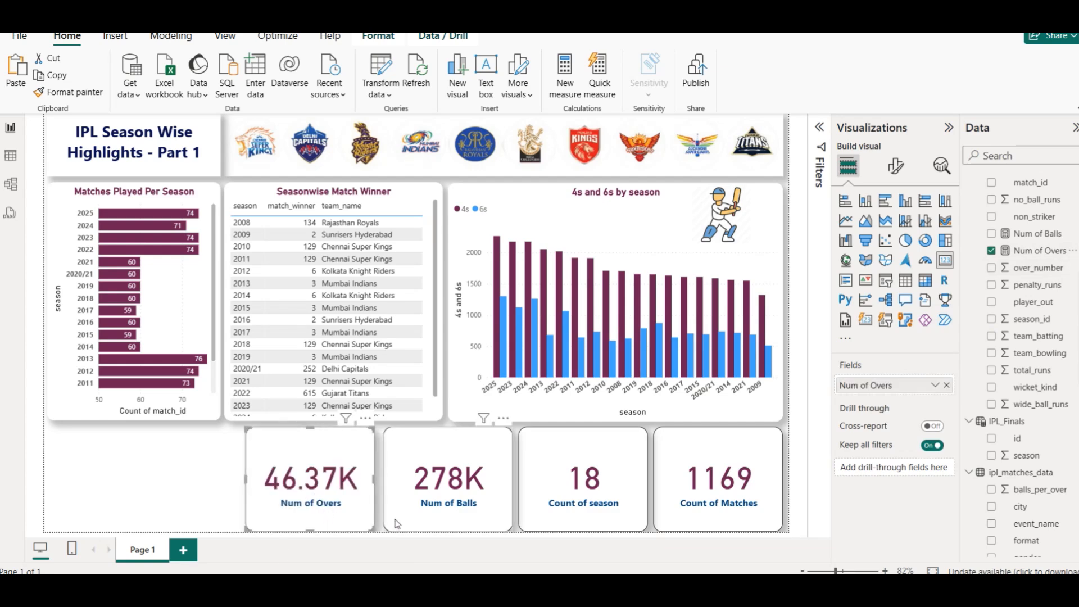
- Move and resize the four KPI cards so they sit evenly side by side along the bottom right of the page
{"action": "left_click", "coordinate": [211, 491]}
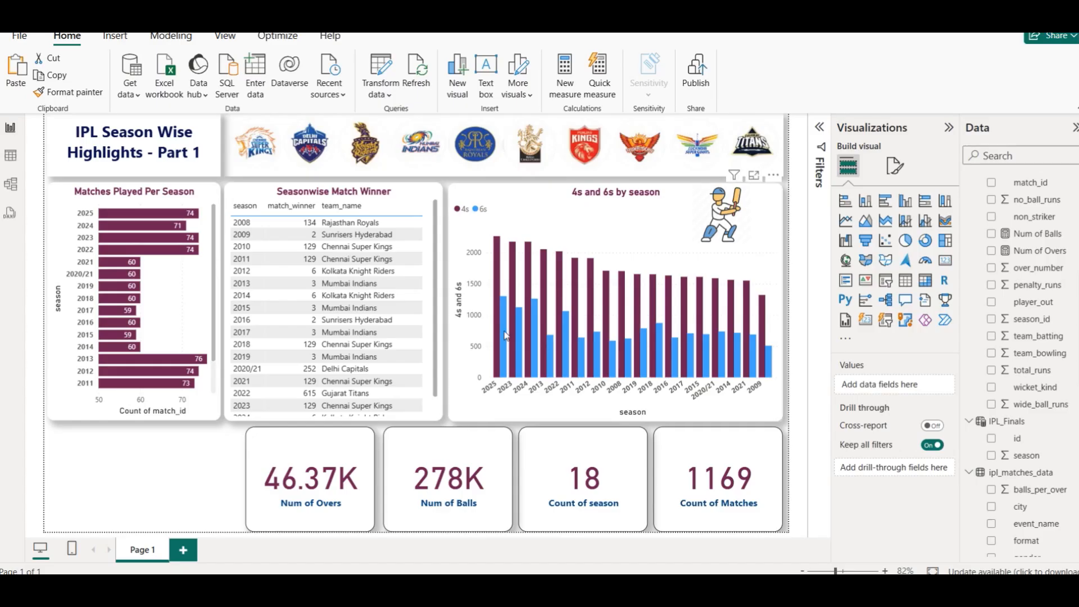
{"action": "left_click", "coordinate": [657, 478]}
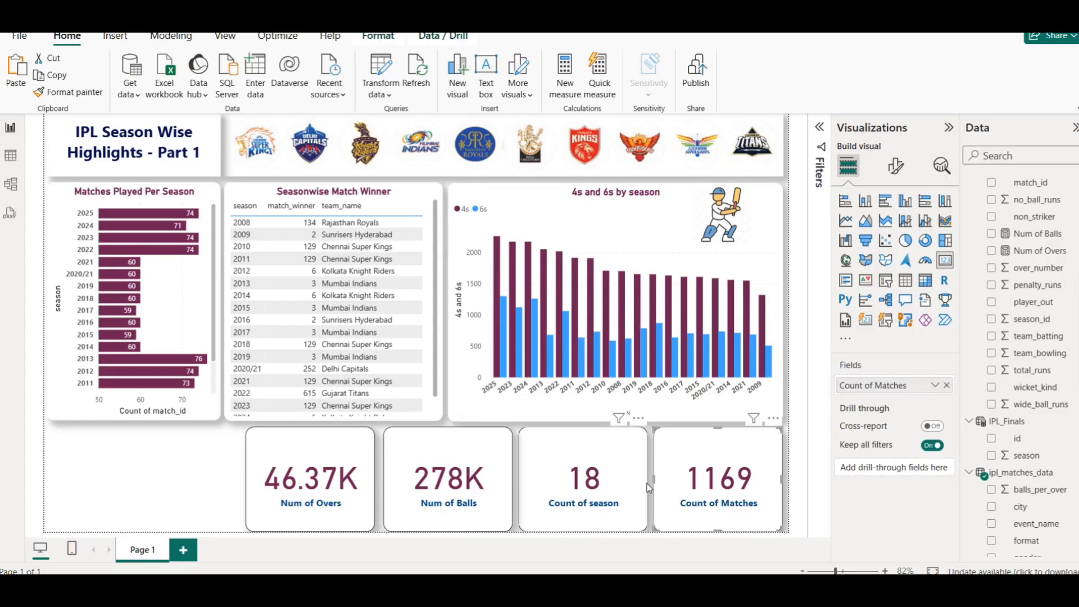
{"action": "mouse_move", "coordinate": [653, 476]}
{"action": "left_mouse_down"}
{"action": "mouse_move", "coordinate": [686, 477]}
{"action": "mouse_move", "coordinate": [637, 466]}
{"action": "left_mouse_up"}
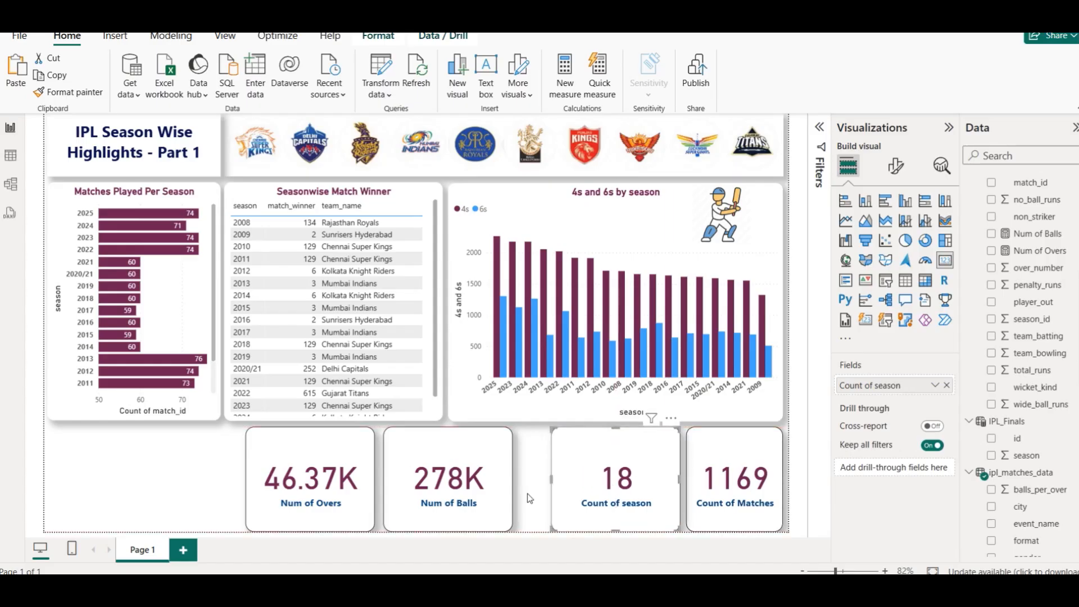
{"action": "left_click_drag", "start_coordinate": [552, 480], "coordinate": [579, 477]}
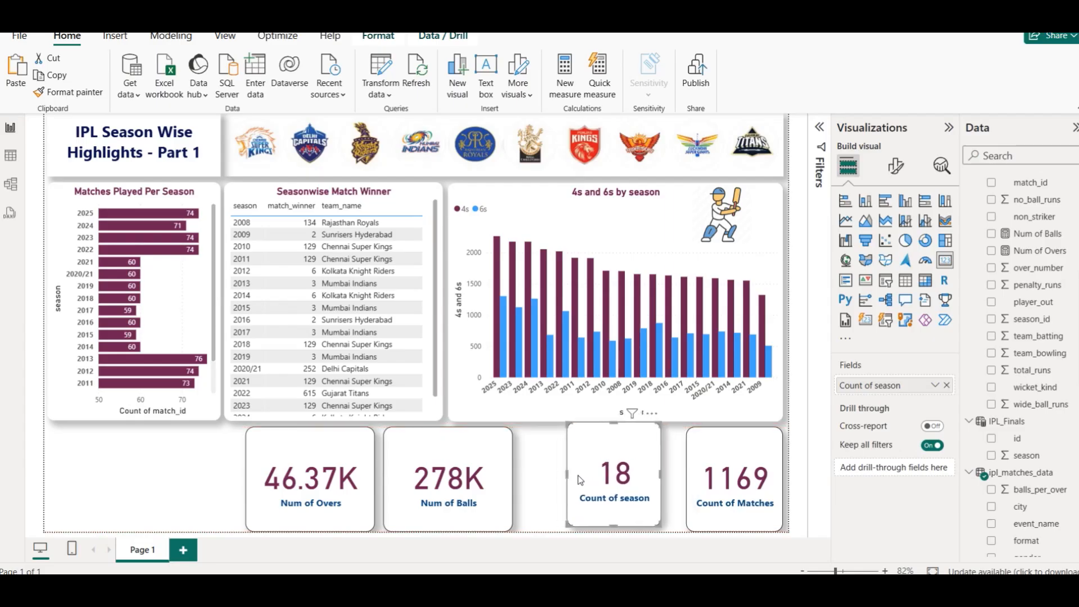
{"action": "key", "text": "Right"}
{"action": "key", "text": "Right"}
{"action": "key", "text": "Down"}
{"action": "key", "text": "Down"}
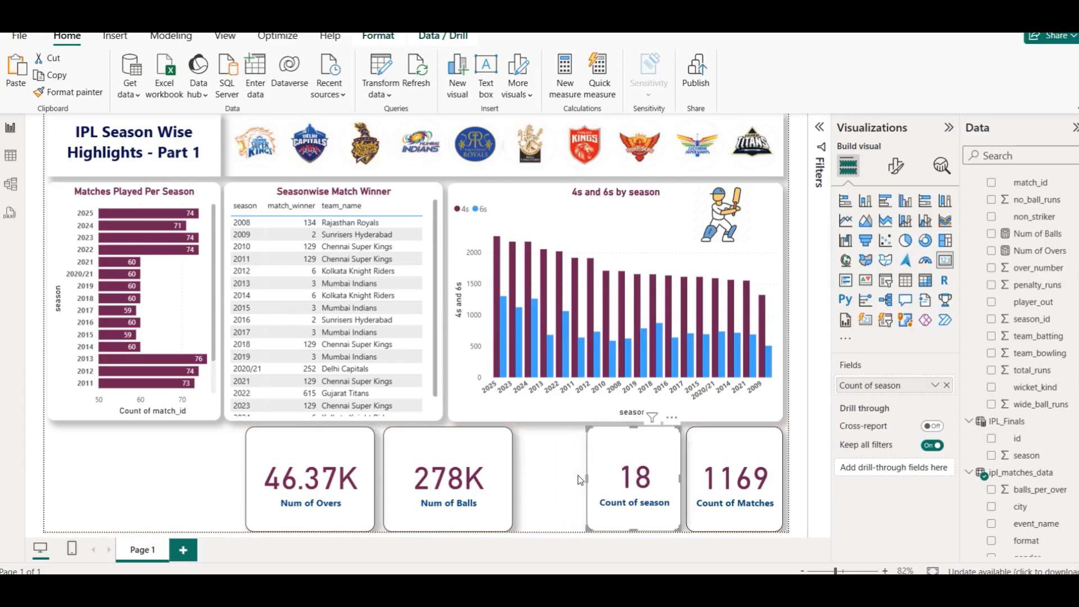
{"action": "left_click_drag", "start_coordinate": [589, 481], "coordinate": [585, 479]}
{"action": "left_click_drag", "start_coordinate": [486, 477], "coordinate": [539, 463]}
{"action": "left_click_drag", "start_coordinate": [449, 481], "coordinate": [482, 482]}
{"action": "left_click_drag", "start_coordinate": [354, 479], "coordinate": [453, 482]}
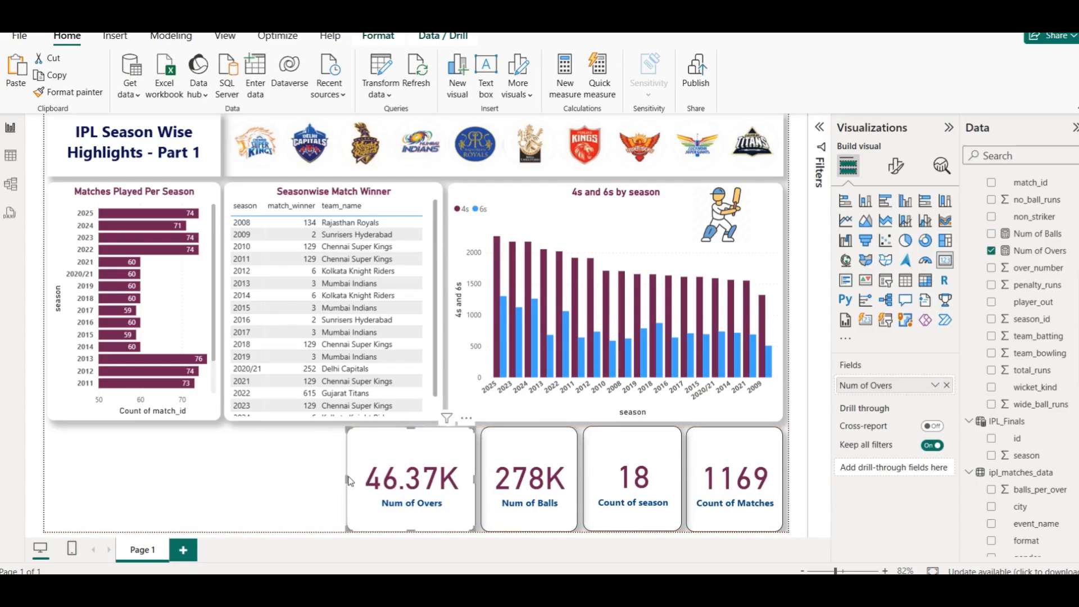
{"action": "left_click_drag", "start_coordinate": [348, 477], "coordinate": [409, 481]}
{"action": "left_click_drag", "start_coordinate": [383, 482], "coordinate": [363, 477]}
{"action": "left_click", "coordinate": [303, 477]}
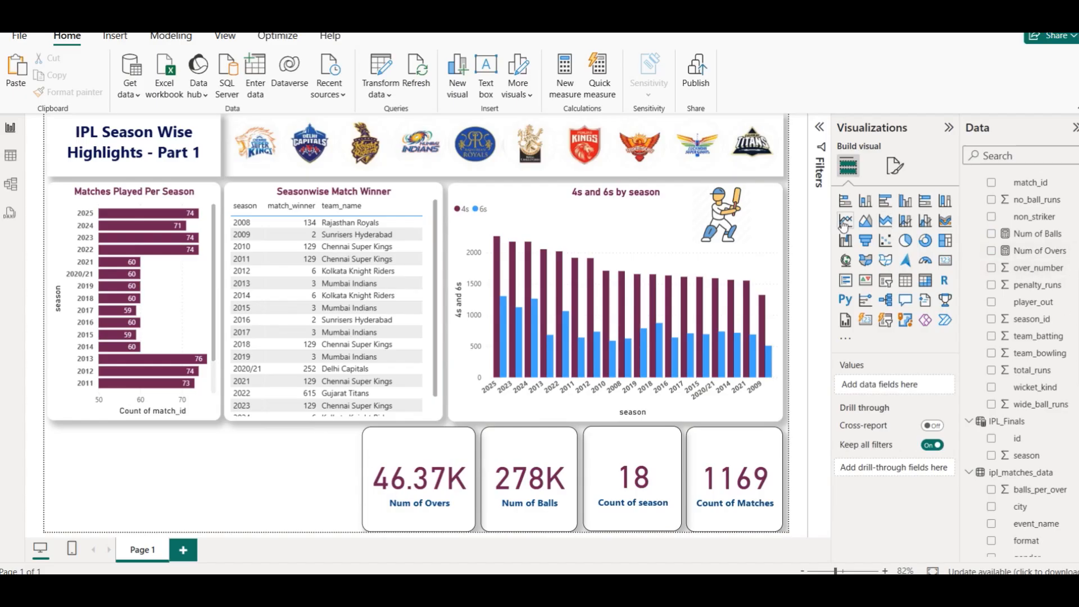
- Insert a clustered column chart and size it to fill the bottom-left area beside the cards
{"action": "left_click", "coordinate": [904, 202]}
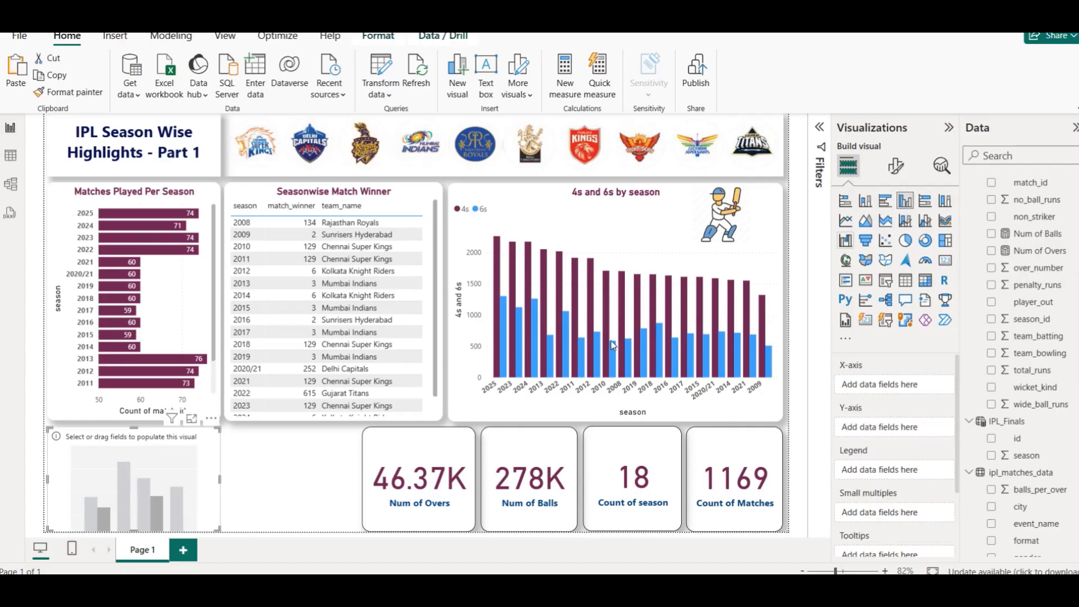
{"action": "left_click_drag", "start_coordinate": [220, 480], "coordinate": [352, 481]}
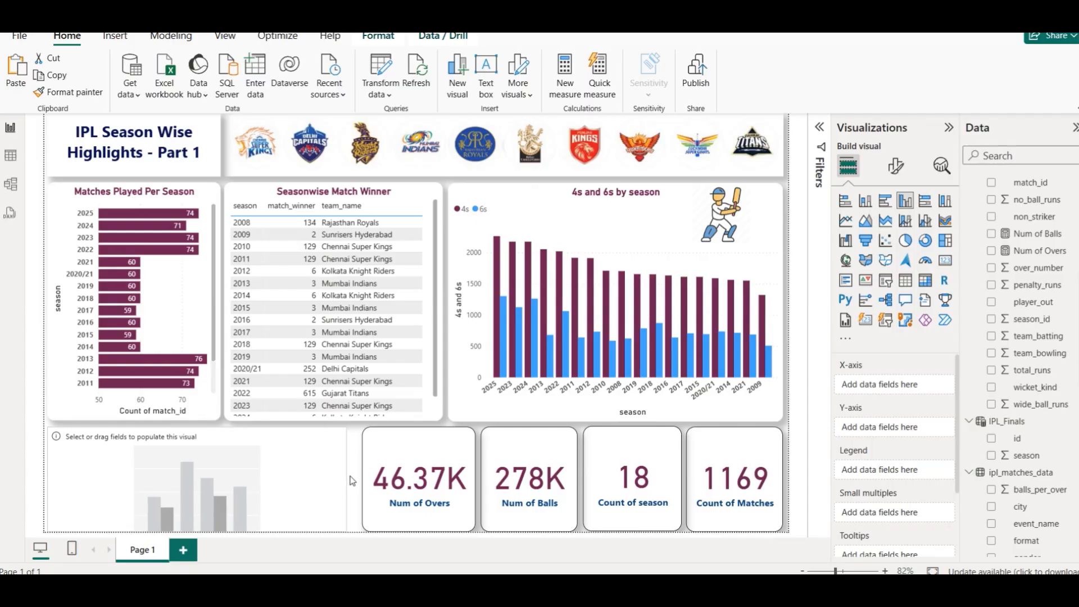
{"action": "left_click_drag", "start_coordinate": [272, 476], "coordinate": [278, 477]}
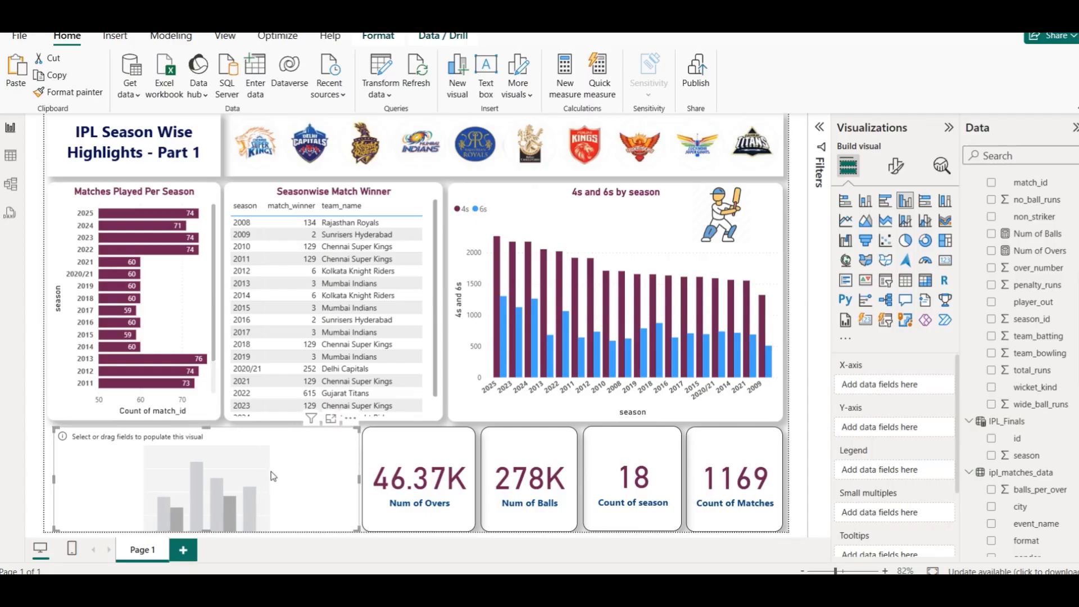
{"action": "left_click_drag", "start_coordinate": [206, 430], "coordinate": [206, 432]}
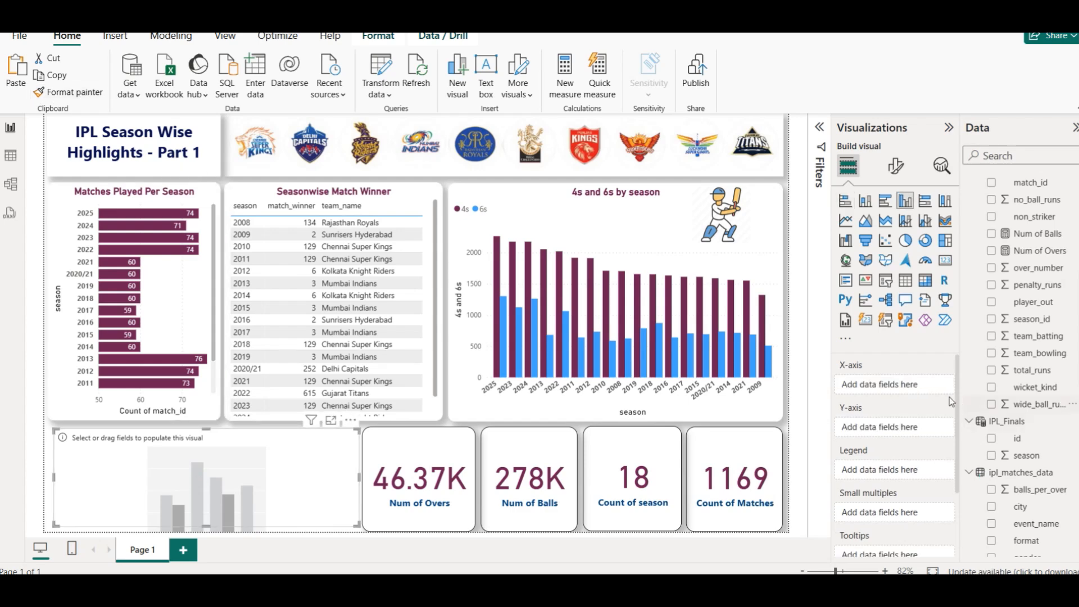
- Set the new chart's X-axis to season from ipl_matches_data and its Y-axis to total_runs
{"action": "scroll", "coordinate": [1061, 458], "scroll_direction": "down", "scroll_amount": 4}
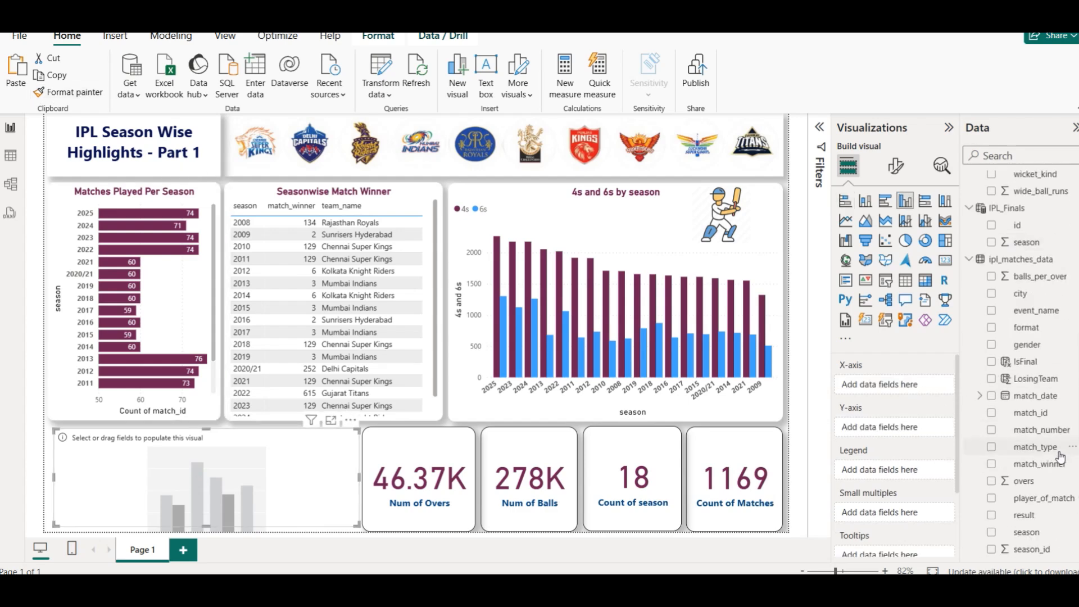
{"action": "left_click_drag", "start_coordinate": [1029, 532], "coordinate": [886, 384]}
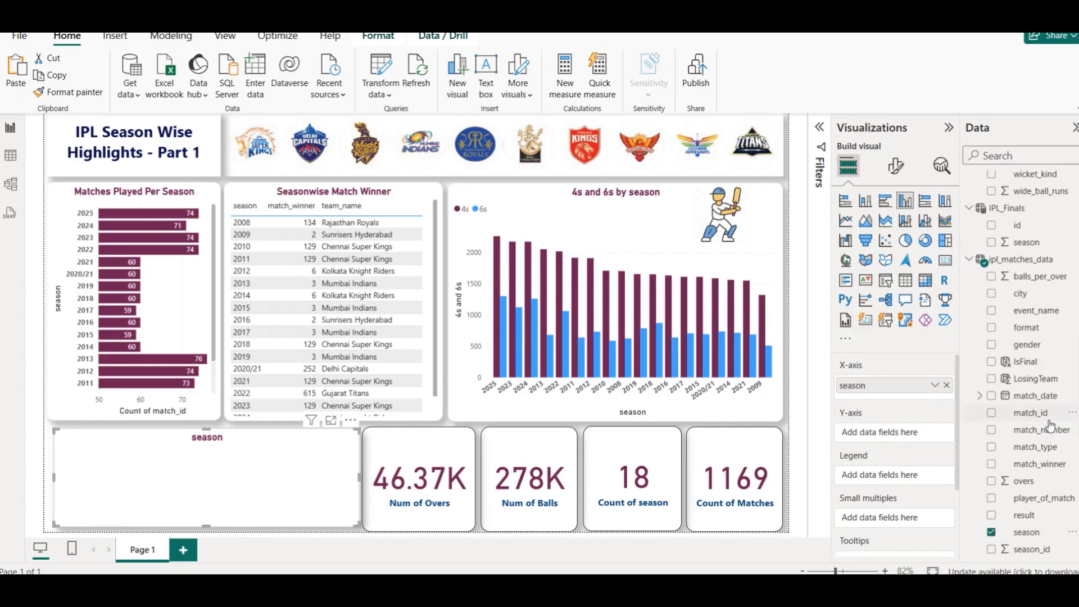
{"action": "scroll", "coordinate": [1050, 426], "scroll_direction": "up", "scroll_amount": 10}
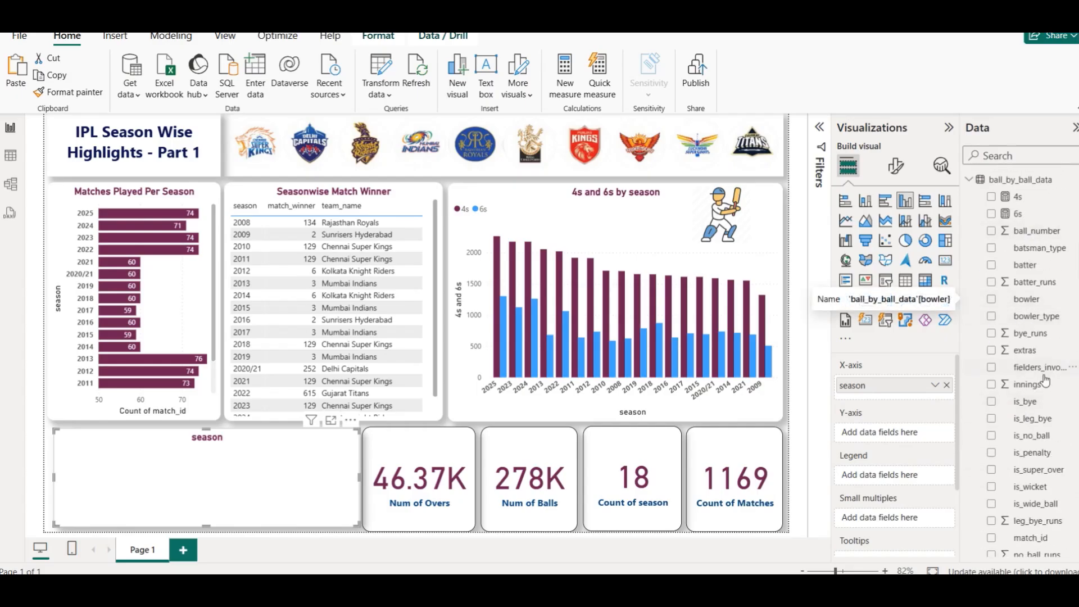
{"action": "scroll", "coordinate": [1028, 388], "scroll_direction": "down", "scroll_amount": 1}
{"action": "scroll", "coordinate": [1028, 388], "scroll_direction": "down", "scroll_amount": 2}
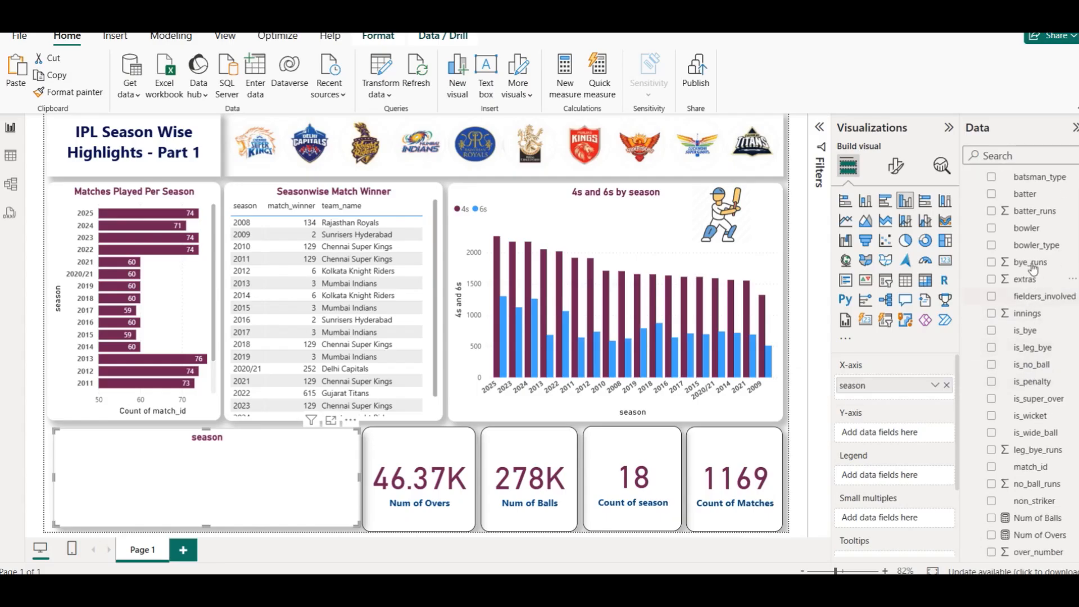
{"action": "left_click", "coordinate": [1013, 154]}
{"action": "type", "text": "tot"}
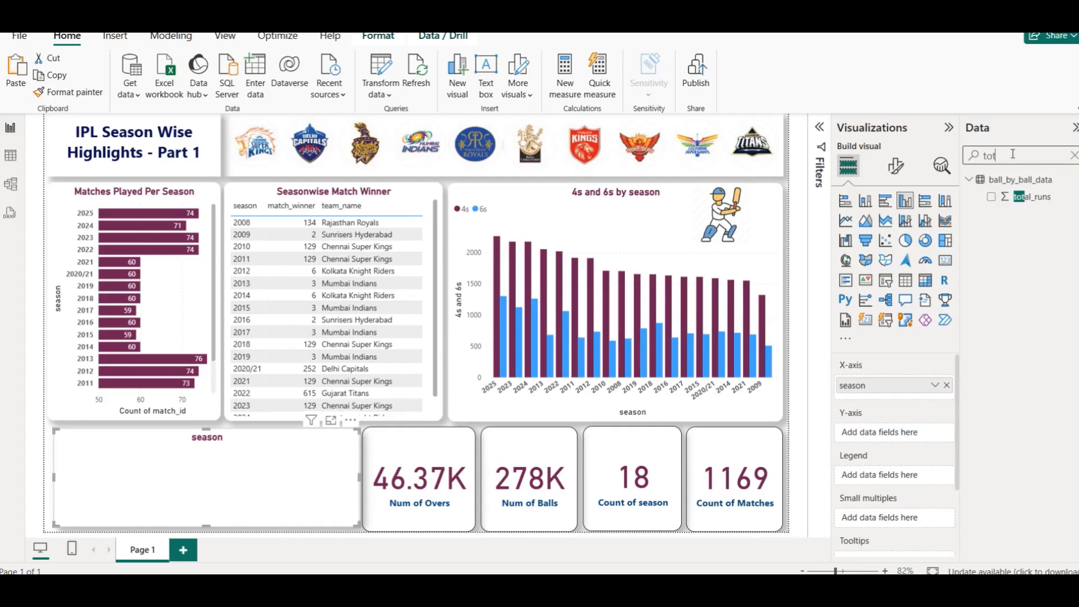
{"action": "left_click_drag", "start_coordinate": [1030, 197], "coordinate": [888, 433]}
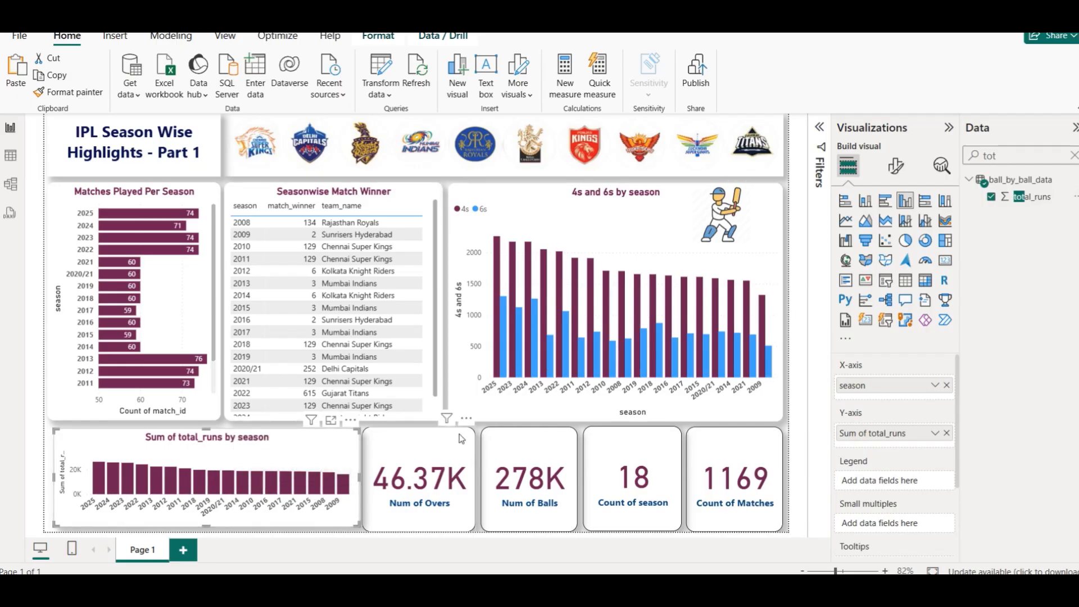
- Rename the report page as Season Wise Highlights, reusing the text copied from the dashboard title
{"action": "left_click", "coordinate": [482, 435]}
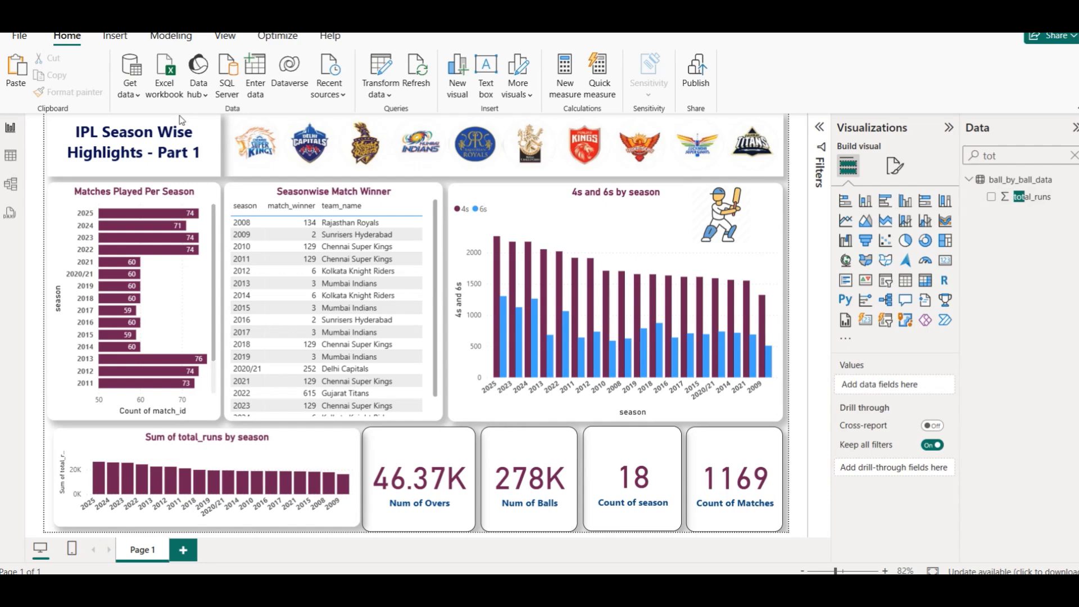
{"action": "left_click_drag", "start_coordinate": [103, 132], "coordinate": [147, 151]}
{"action": "right_click", "coordinate": [145, 553]}
{"action": "left_click", "coordinate": [177, 543]}
{"action": "type", "text": "Season Wise Highlights"}
{"action": "key", "text": "Return"}
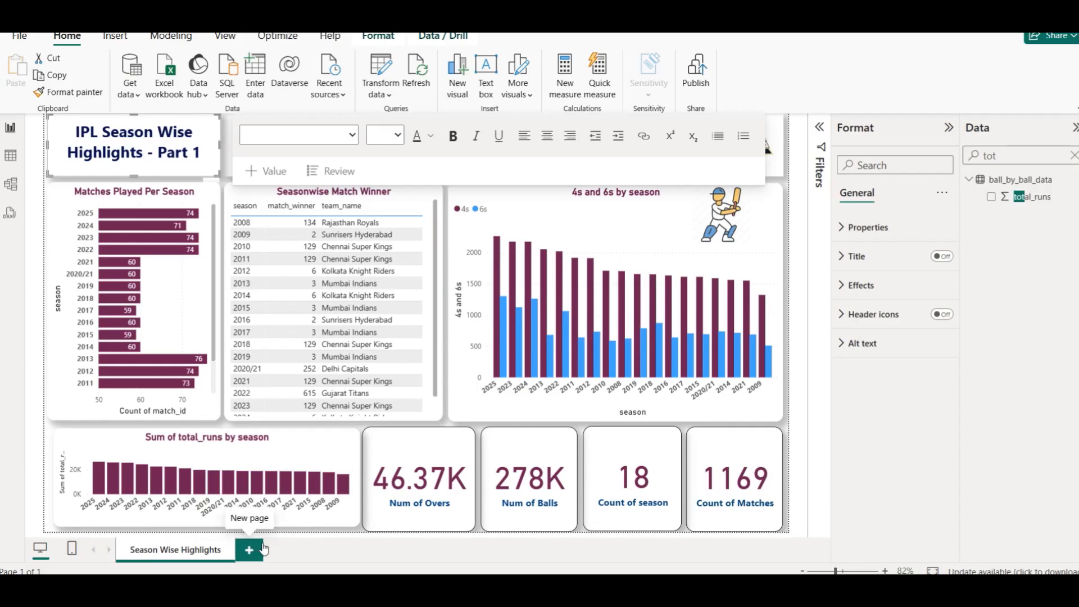
{"action": "left_click", "coordinate": [790, 183]}
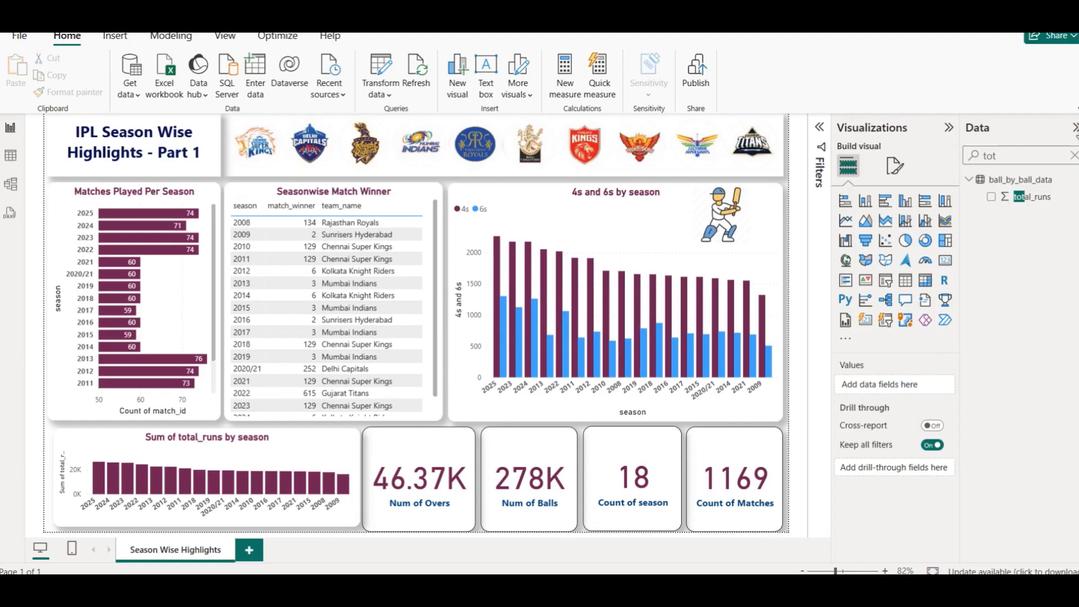
- Clear the field search and browse through the fields of all the data tables
{"action": "left_click", "coordinate": [1075, 156]}
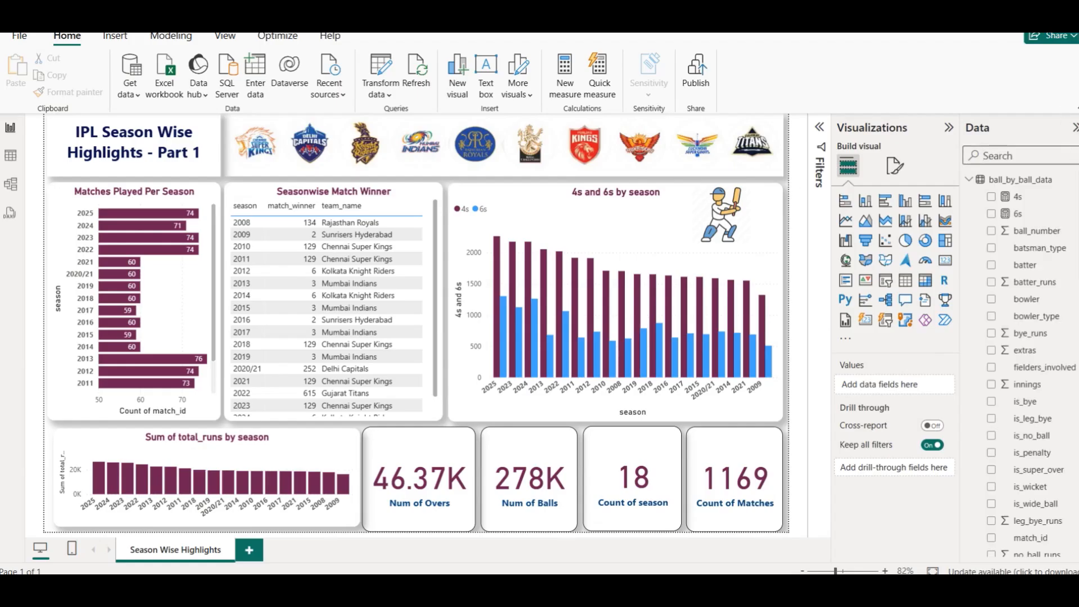
{"action": "scroll", "coordinate": [1023, 303], "scroll_direction": "down", "scroll_amount": 6}
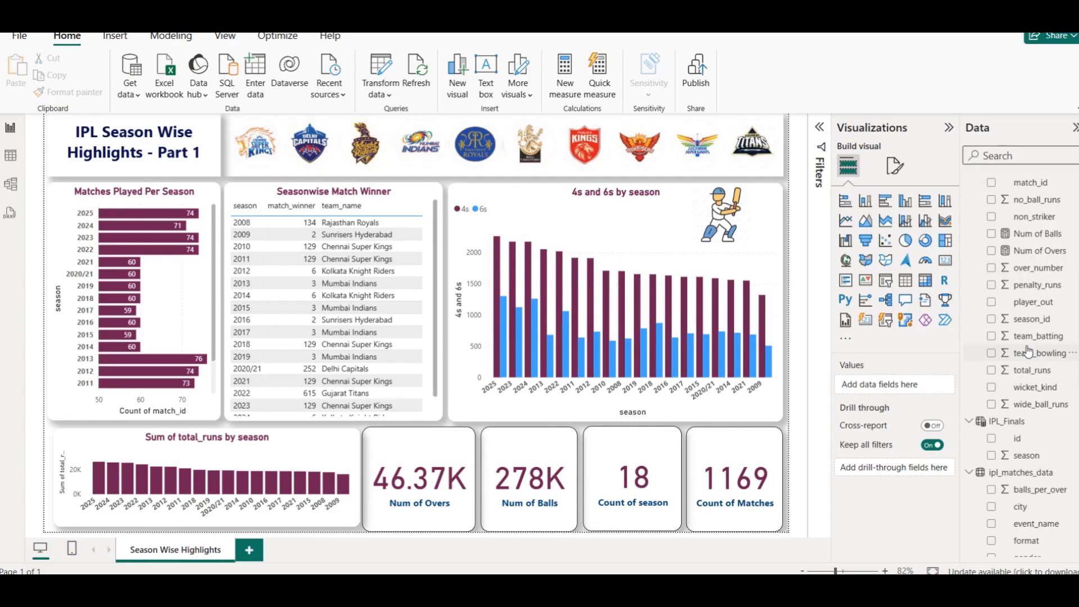
{"action": "scroll", "coordinate": [1017, 347], "scroll_direction": "down", "scroll_amount": 8}
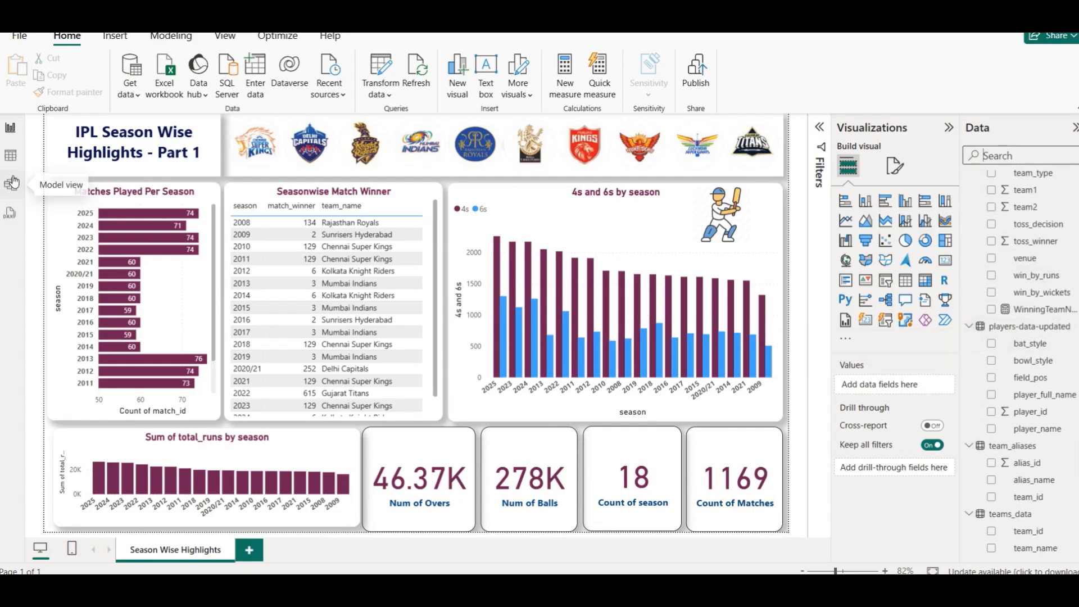
{"action": "scroll", "coordinate": [1003, 349], "scroll_direction": "up", "scroll_amount": 7}
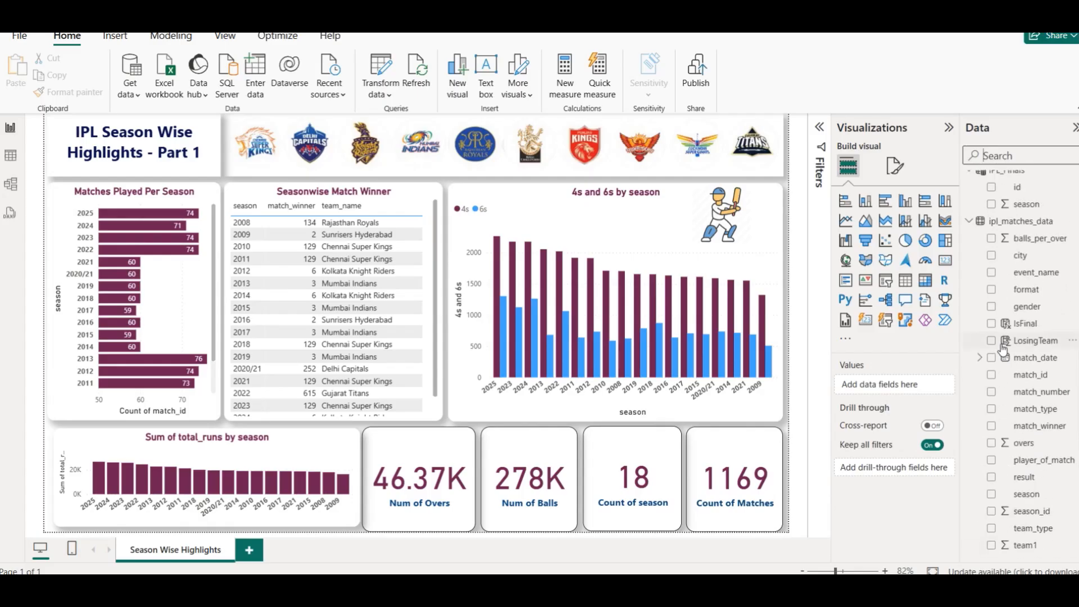